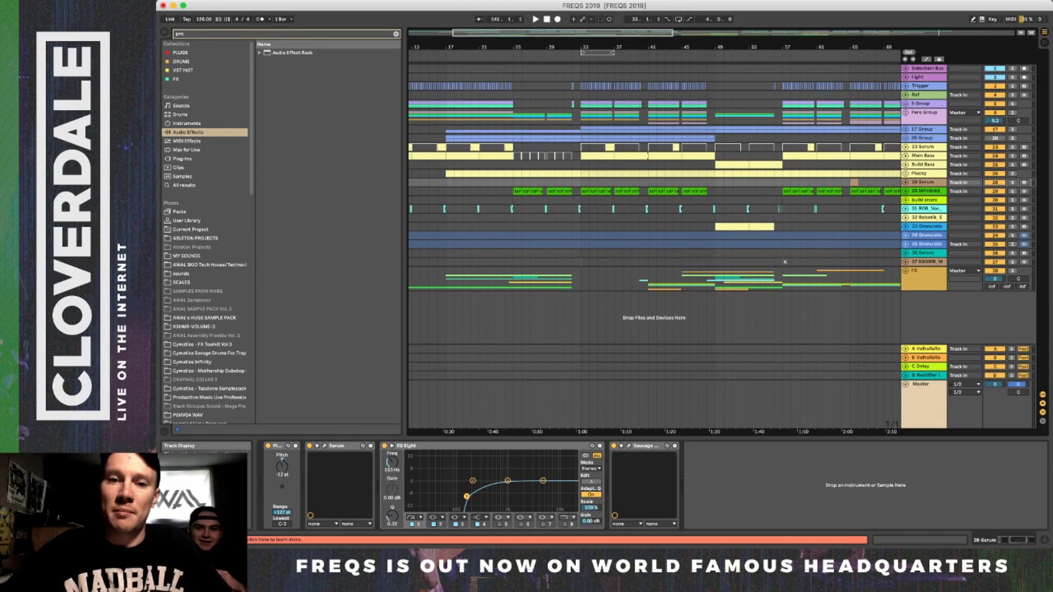
# Play the arrangement from about bar 17.
pyautogui.moveTo(582, 47); pyautogui.dragTo(582, 85)
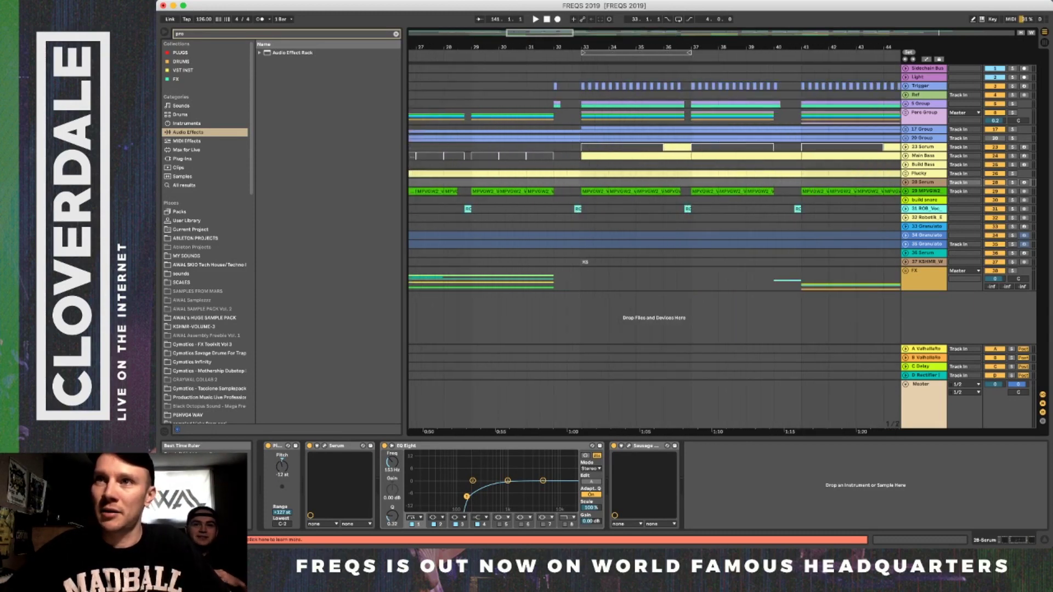
pyautogui.moveTo(582, 47); pyautogui.dragTo(582, 57)
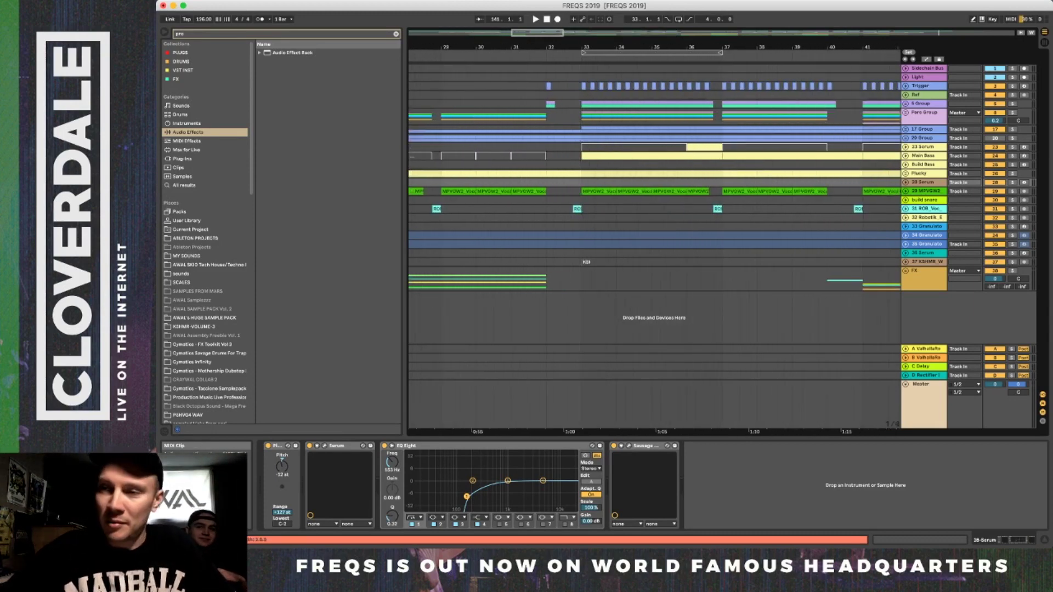
pyautogui.hscroll(-15, 654, 219)
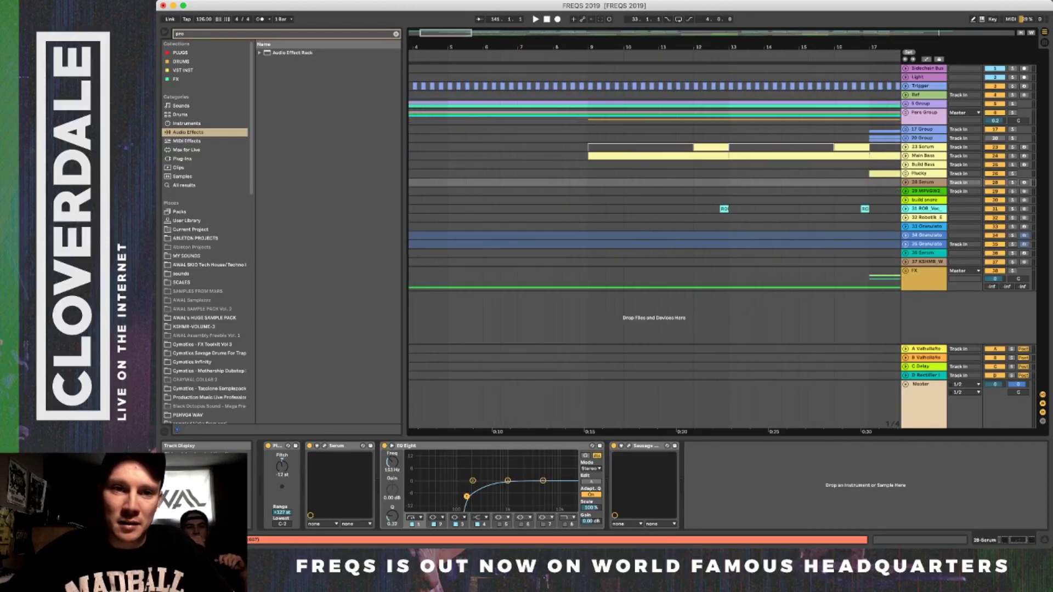
pyautogui.moveTo(445, 33); pyautogui.dragTo(446, 18)
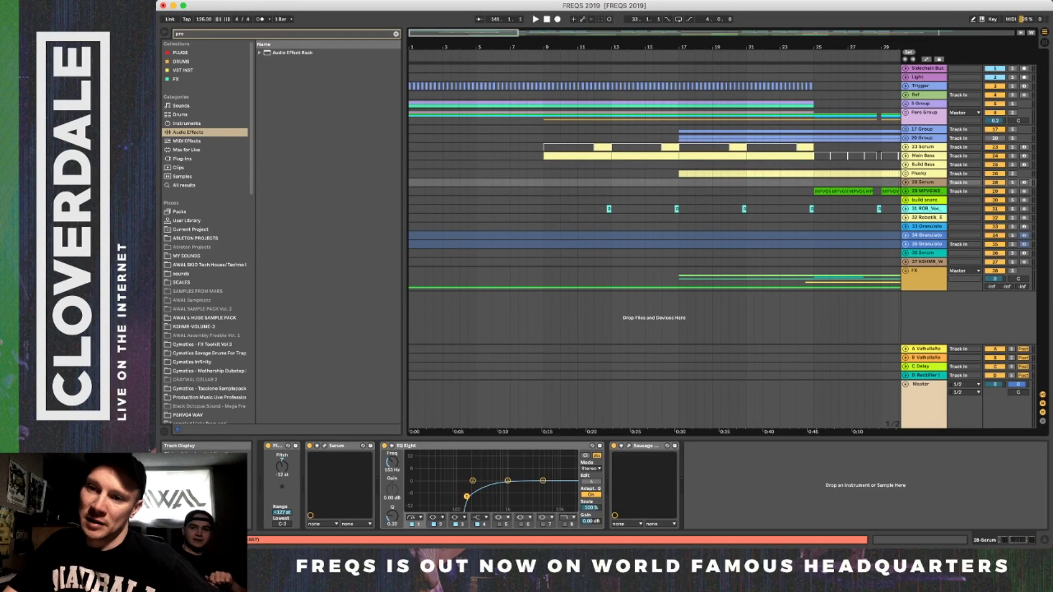
pyautogui.click(923, 104)
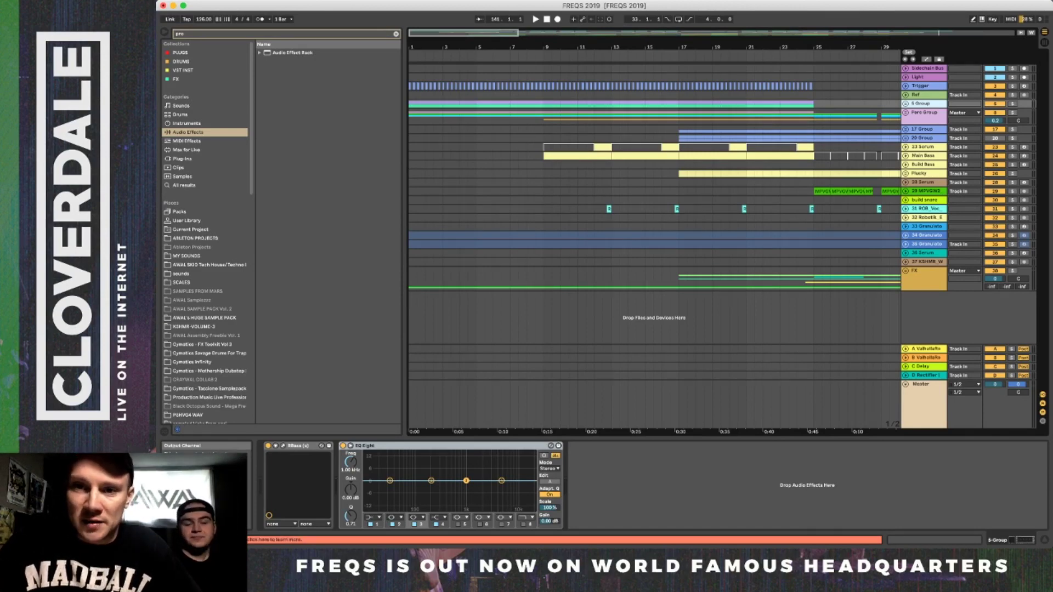
pyautogui.press('-')
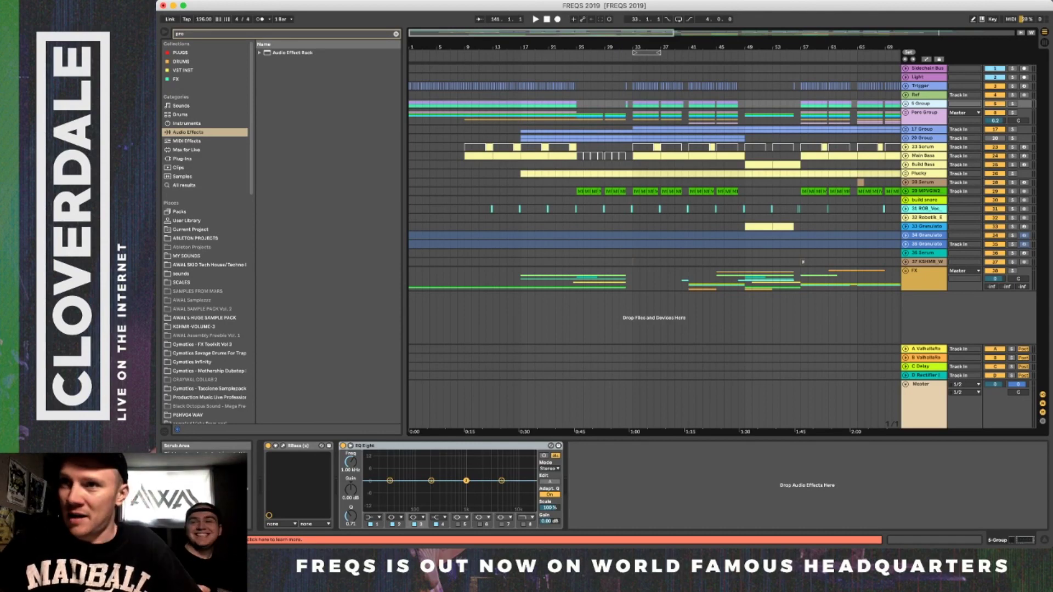
pyautogui.click(518, 48)
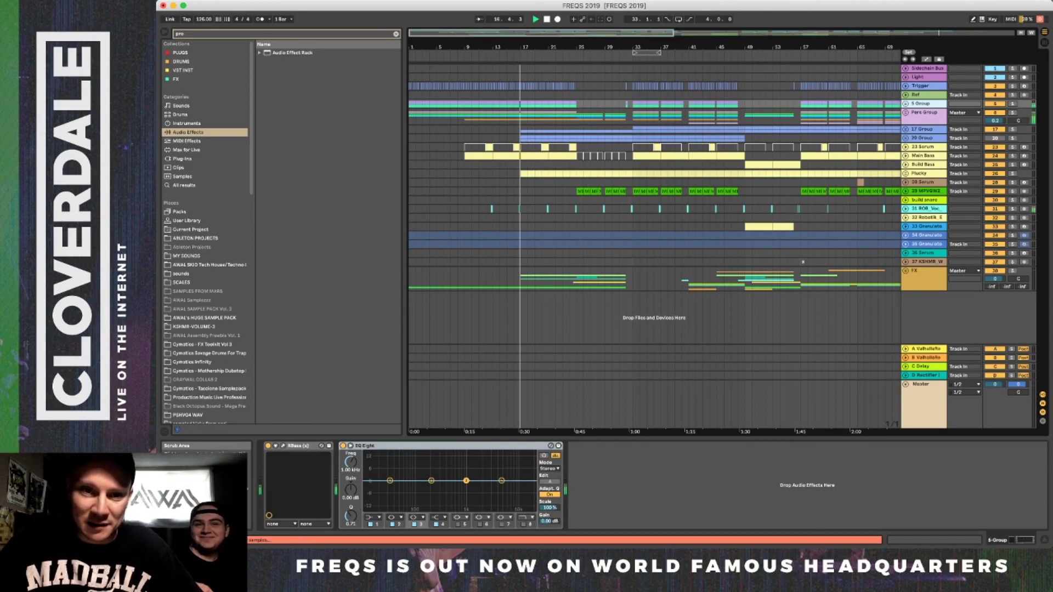
# Place the playback position at bar 33 on the Light track, where the main bass section starts.
pyautogui.click(604, 76)
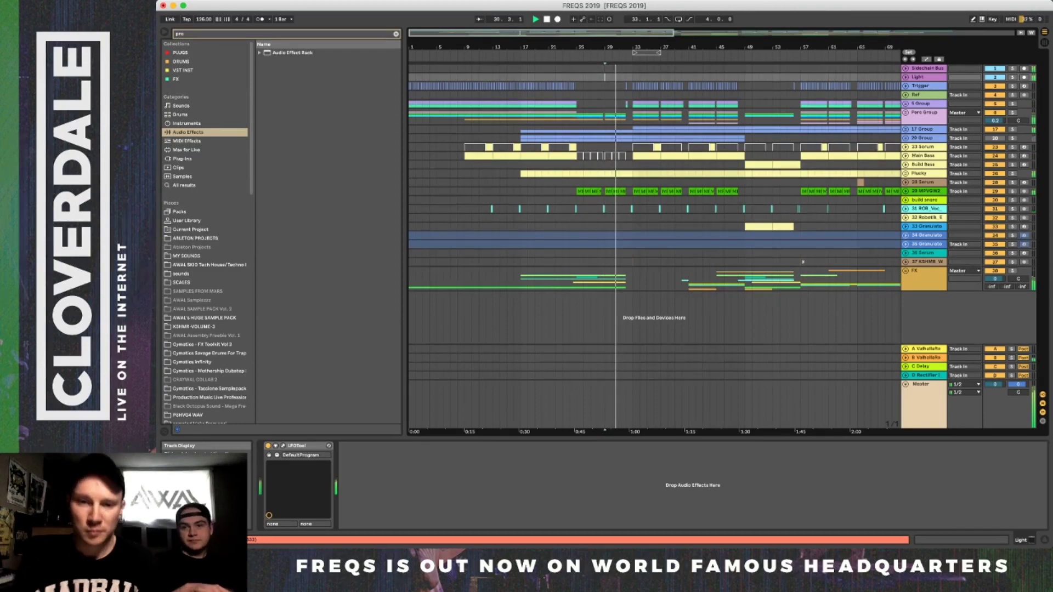
pyautogui.hscroll(3, 654, 176)
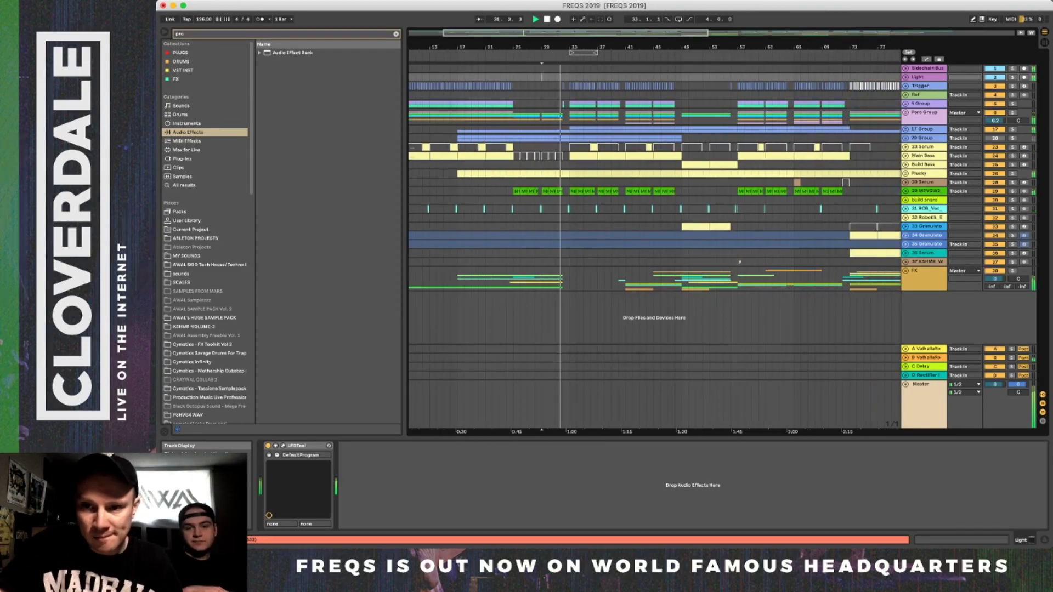
pyautogui.hscroll(1, 654, 230)
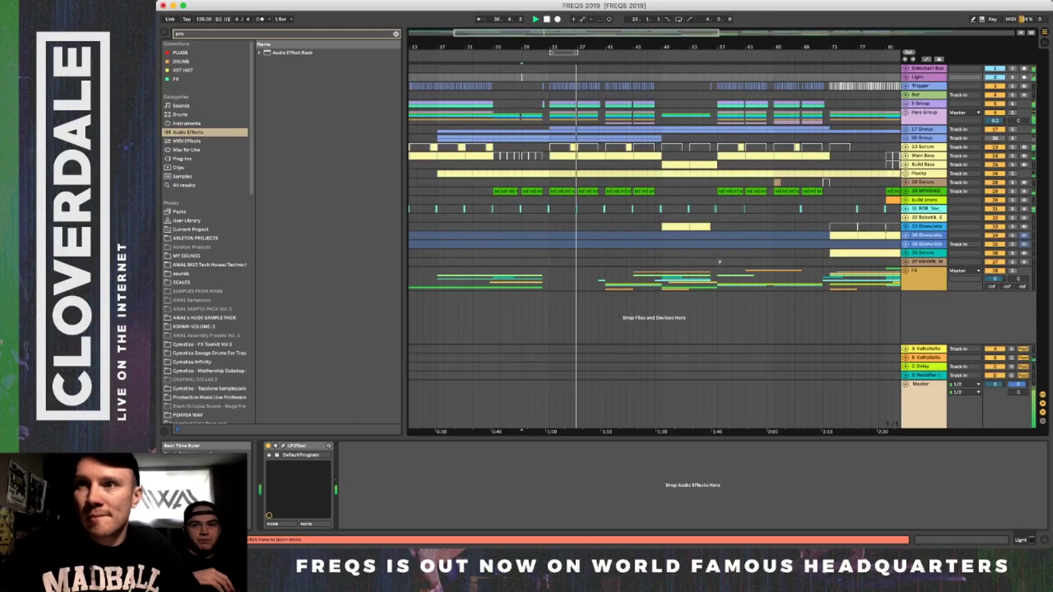
pyautogui.moveTo(551, 47); pyautogui.dragTo(551, 72)
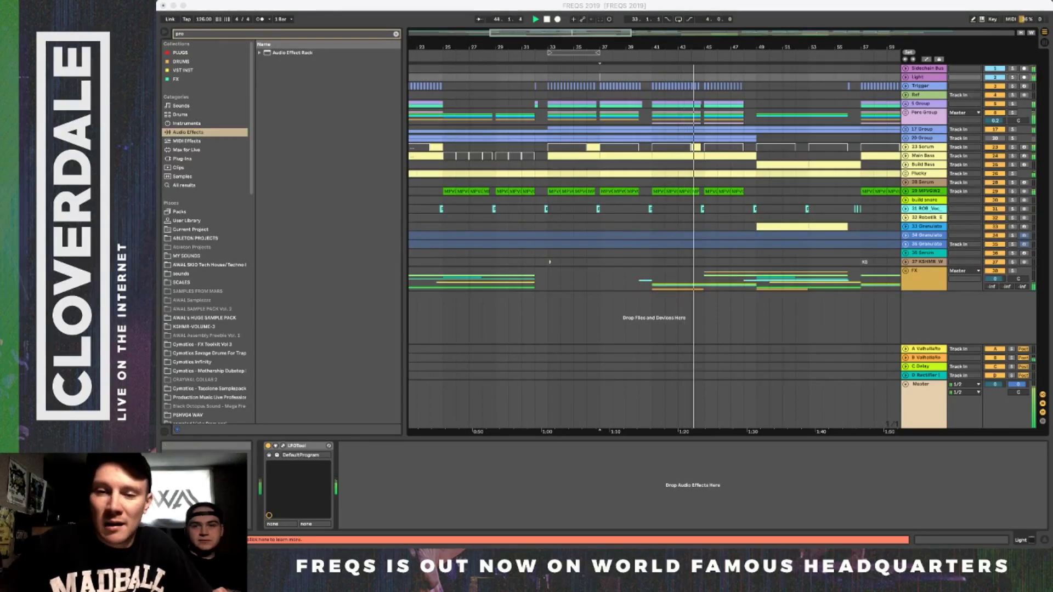
pyautogui.click(548, 77)
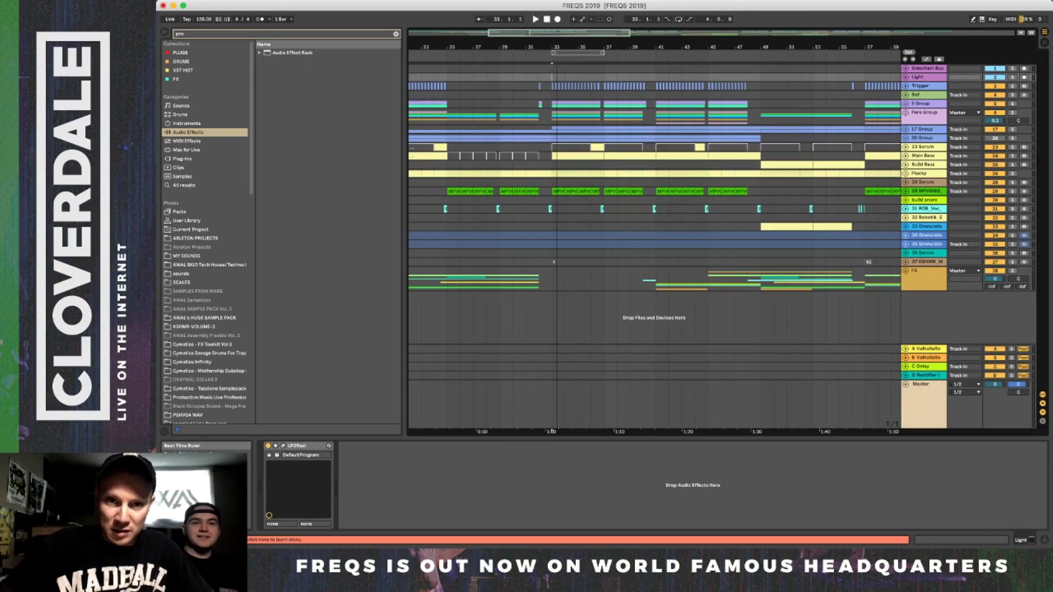
pyautogui.moveTo(552, 47); pyautogui.dragTo(552, 57)
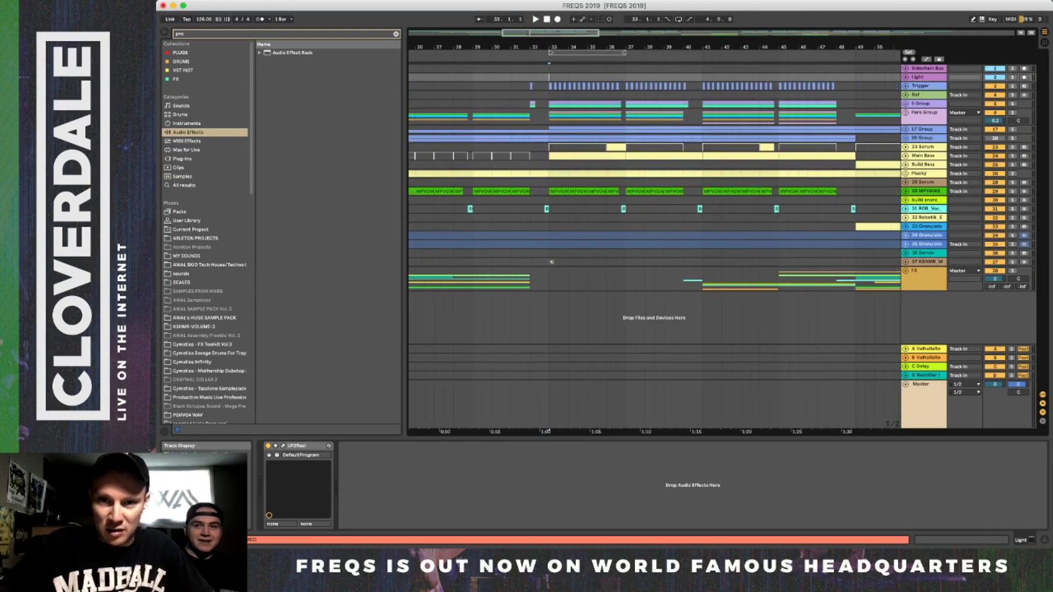
pyautogui.hscroll(2, 657, 230)
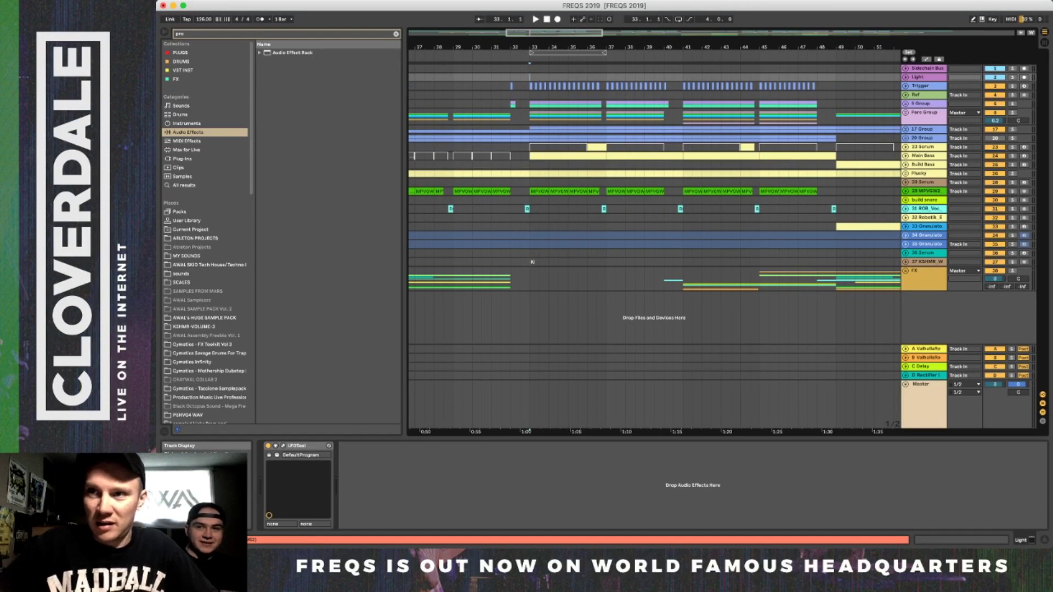
pyautogui.hscroll(1, 657, 230)
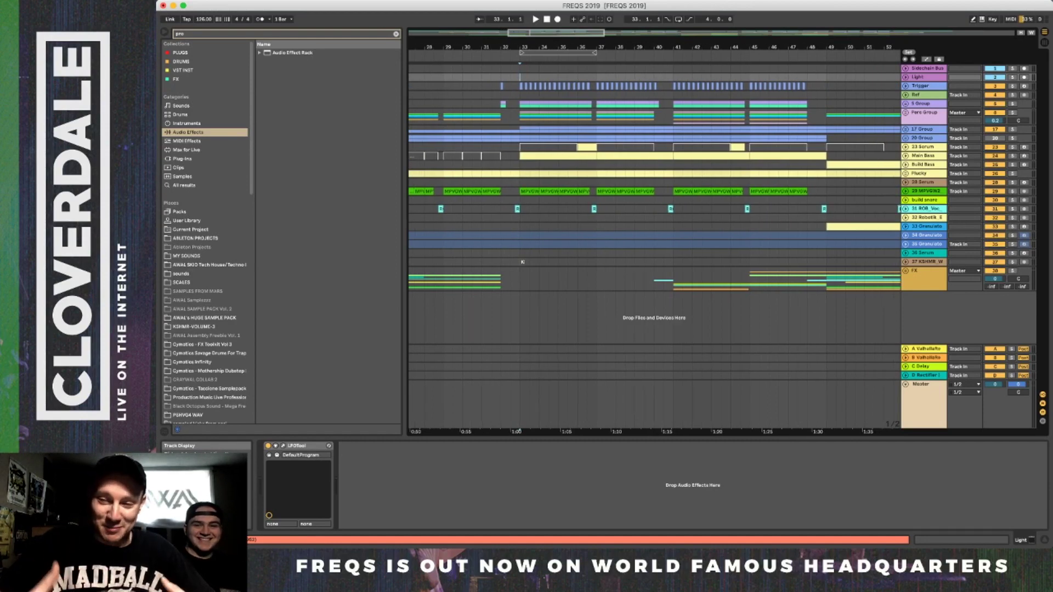
pyautogui.hscroll(2, 657, 230)
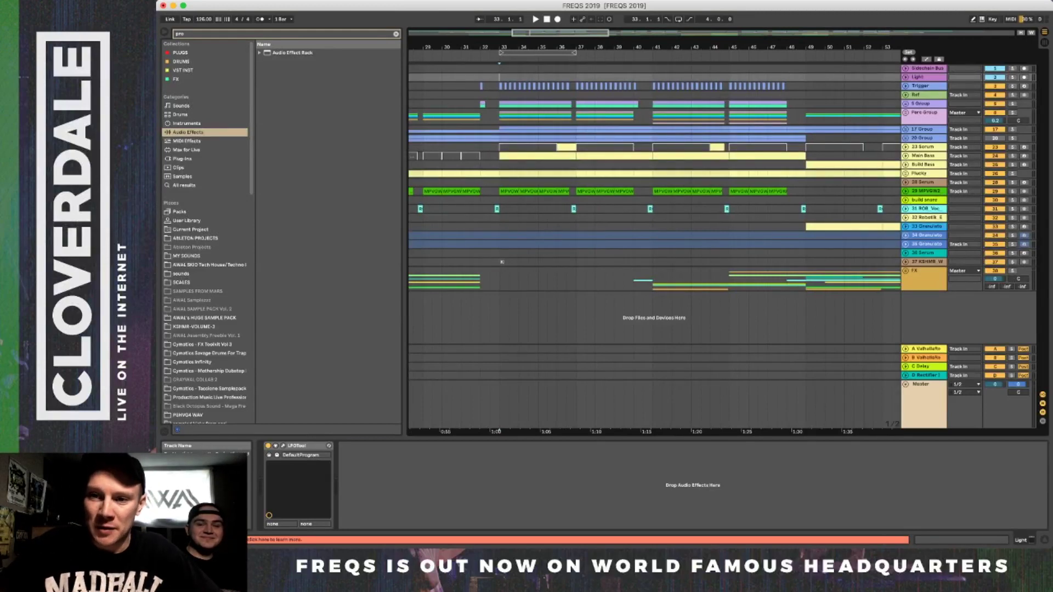
# Unfold the 5 Group track and select its Kick track.
pyautogui.click(924, 104)
pyautogui.click(906, 103)
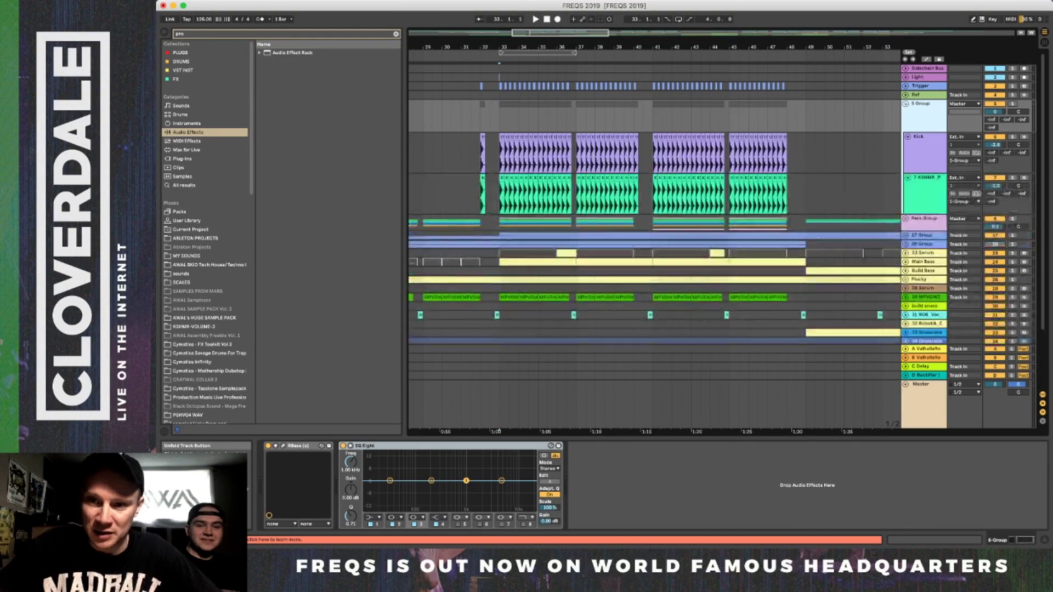
pyautogui.click(922, 137)
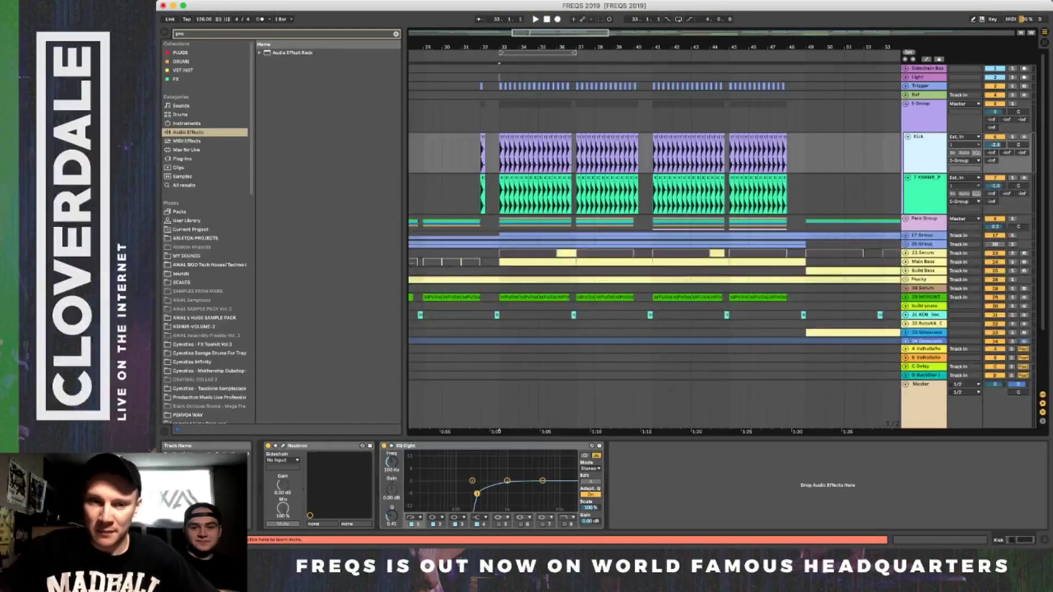
# Examine the first clips at bar 33 on the Kick and KSHMR Punchy Kick tracks and compare their waveforms.
pyautogui.press('+')
pyautogui.press('+')
pyautogui.press('+')
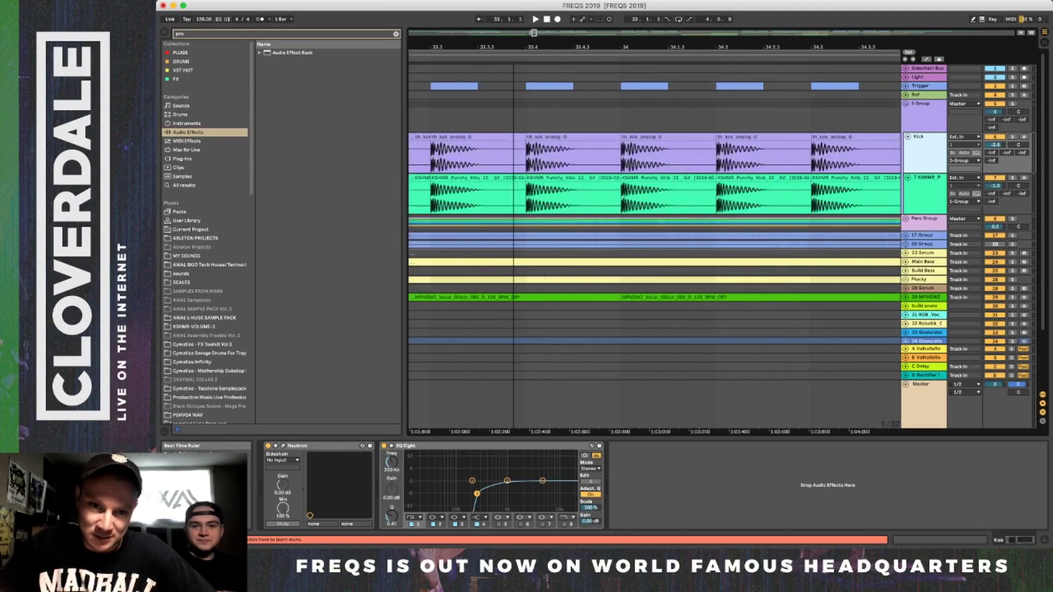
pyautogui.press('+')
pyautogui.press('+')
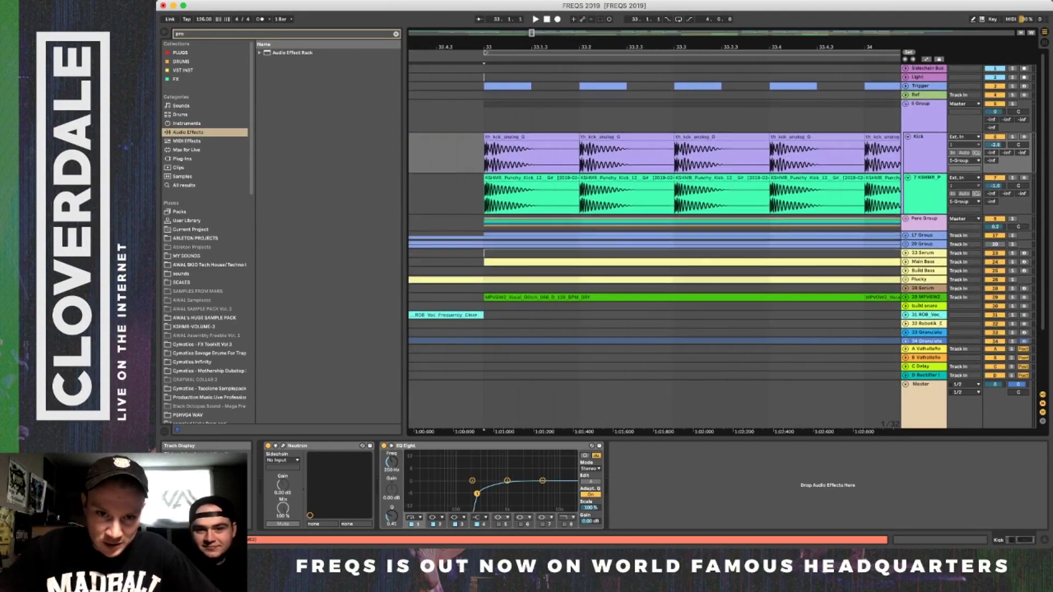
pyautogui.click(529, 195)
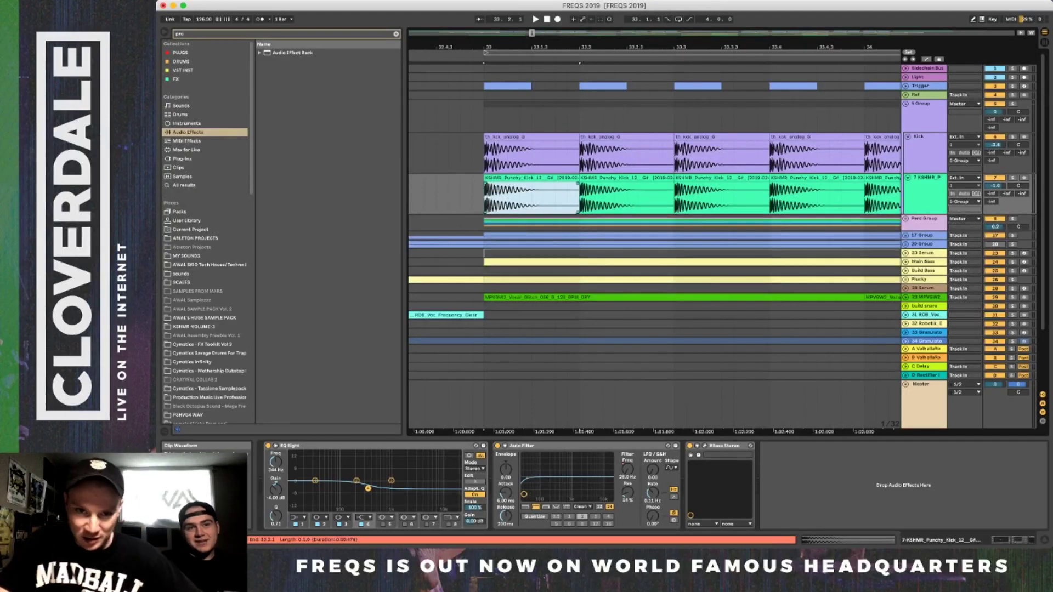
pyautogui.click(505, 137)
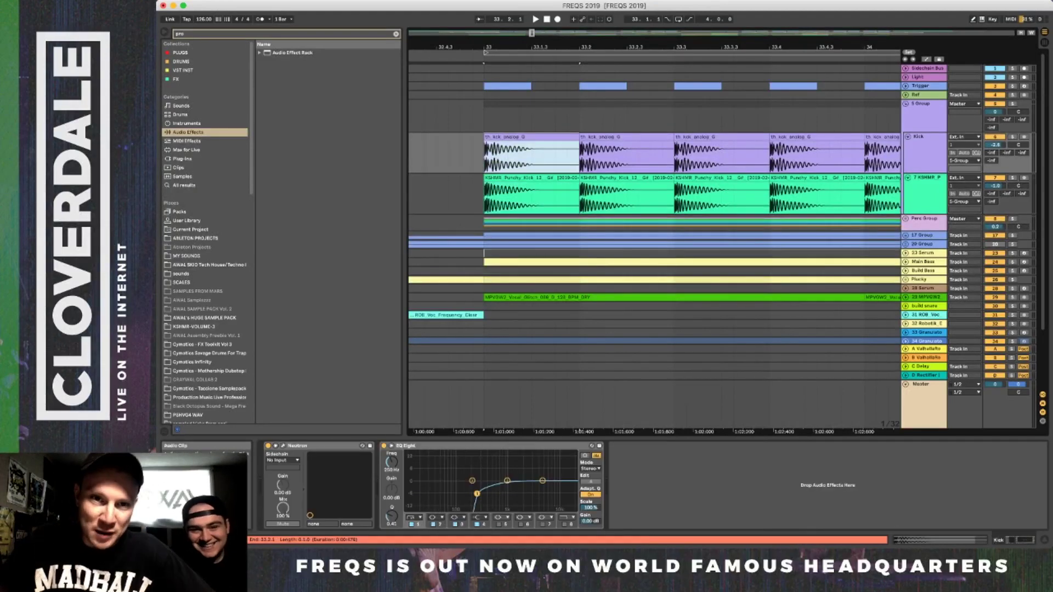
pyautogui.moveTo(505, 47); pyautogui.dragTo(505, 74)
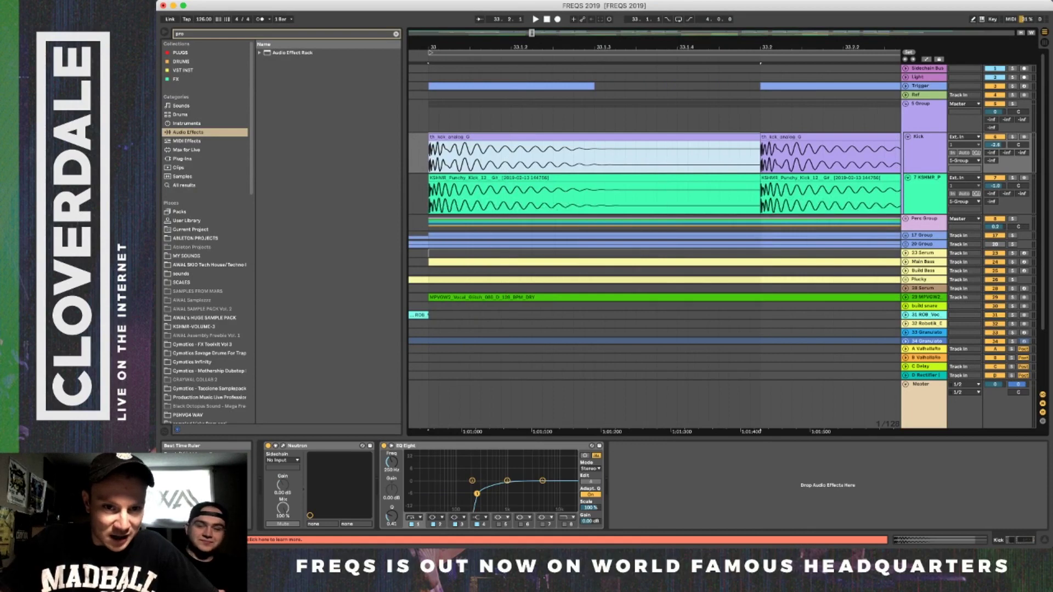
pyautogui.press('-')
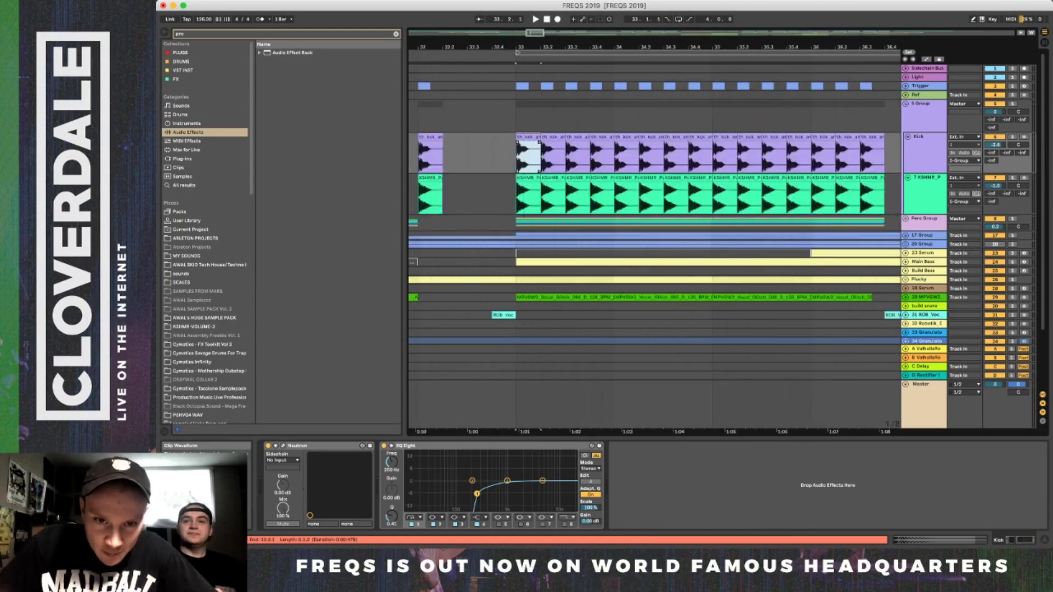
# Examine the sample waveform of the KSHMR Punchy Kick clip at bar 33, and return to the track's device chain.
pyautogui.click(528, 177)
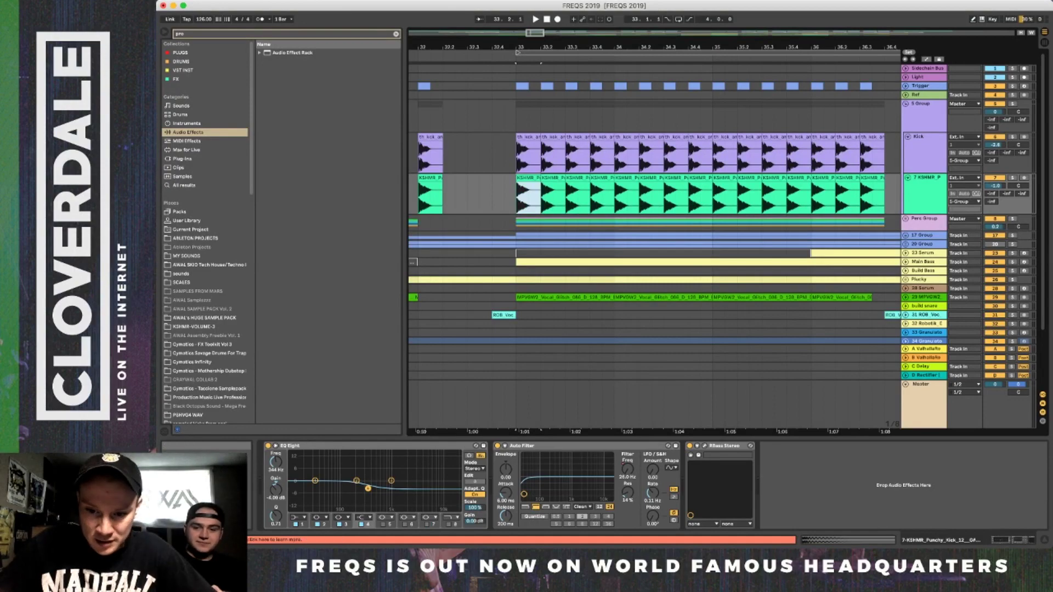
pyautogui.hotkey('shift', 'Tab')
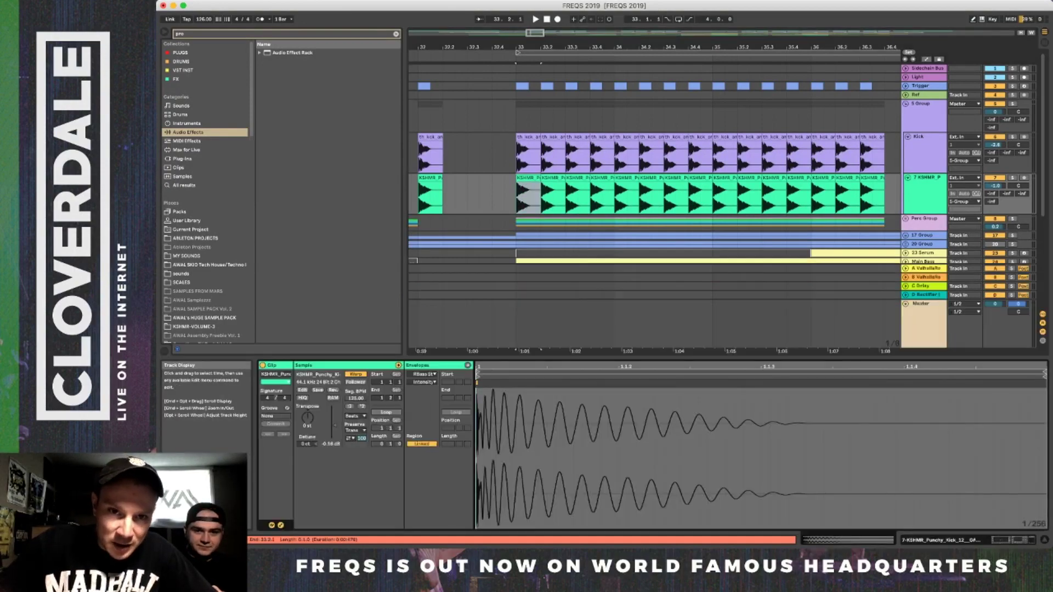
pyautogui.scroll(8, 523, 192)
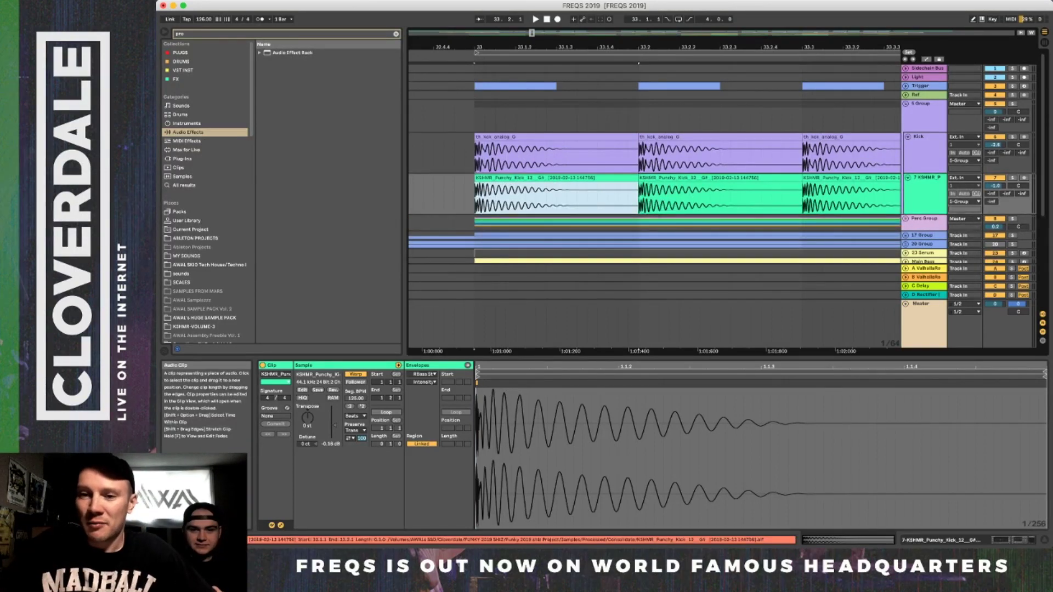
pyautogui.press('0')
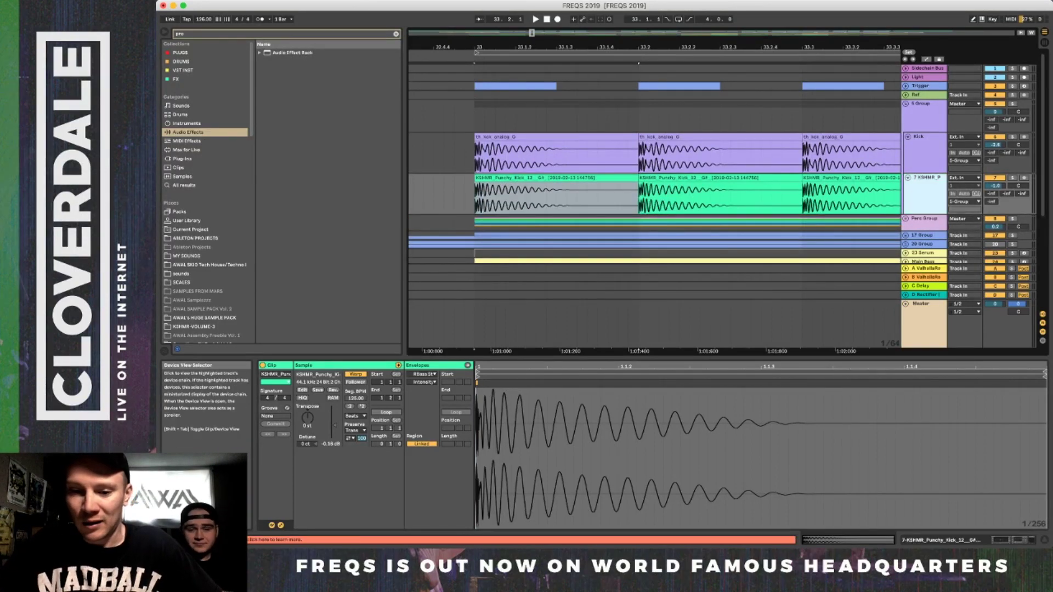
pyautogui.click(966, 540)
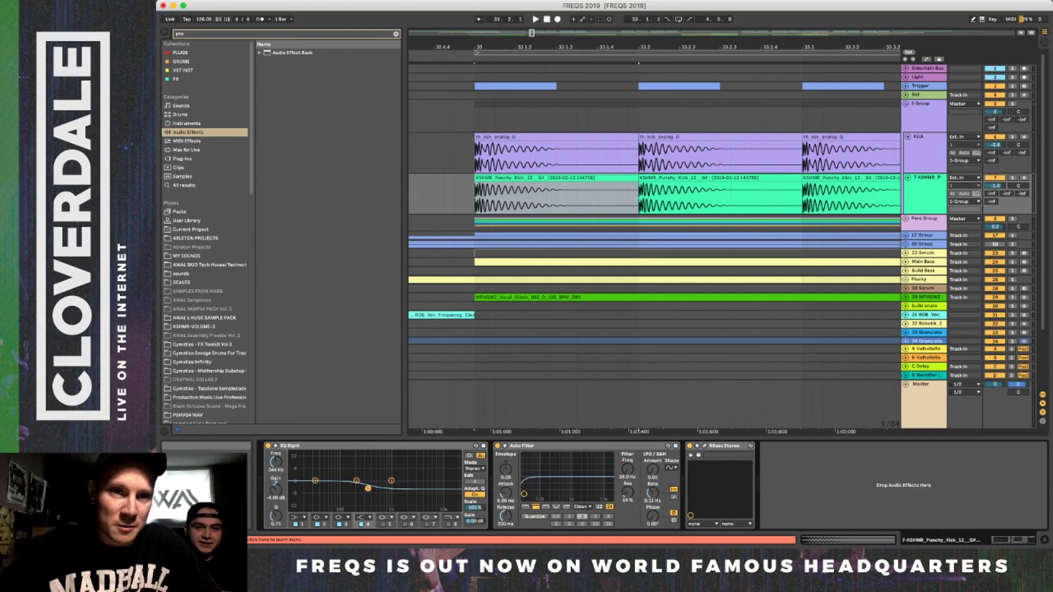
pyautogui.click(396, 34)
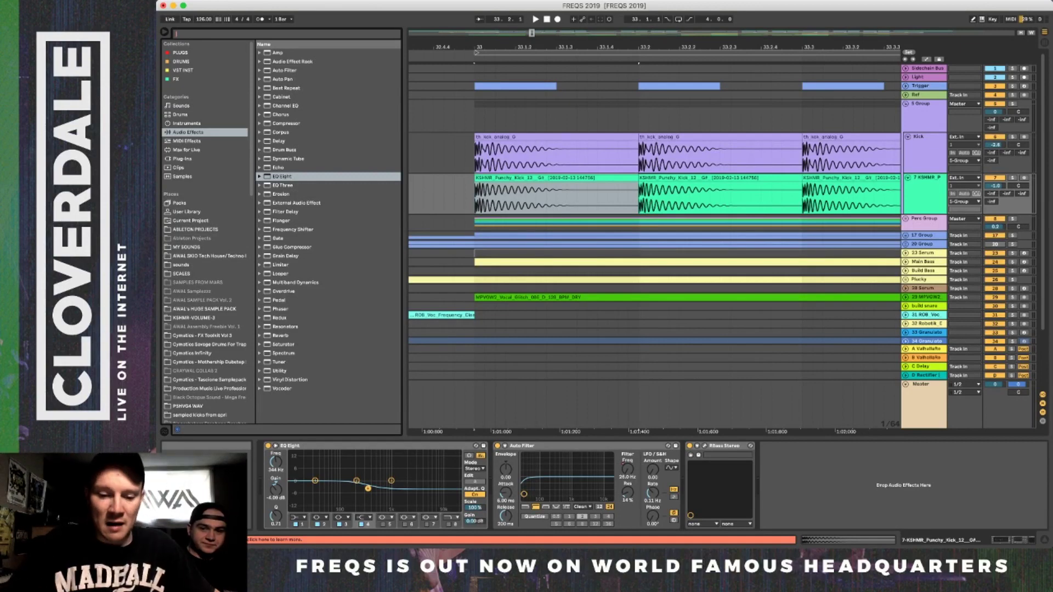
pyautogui.press('super+f')
pyautogui.write('Freq')
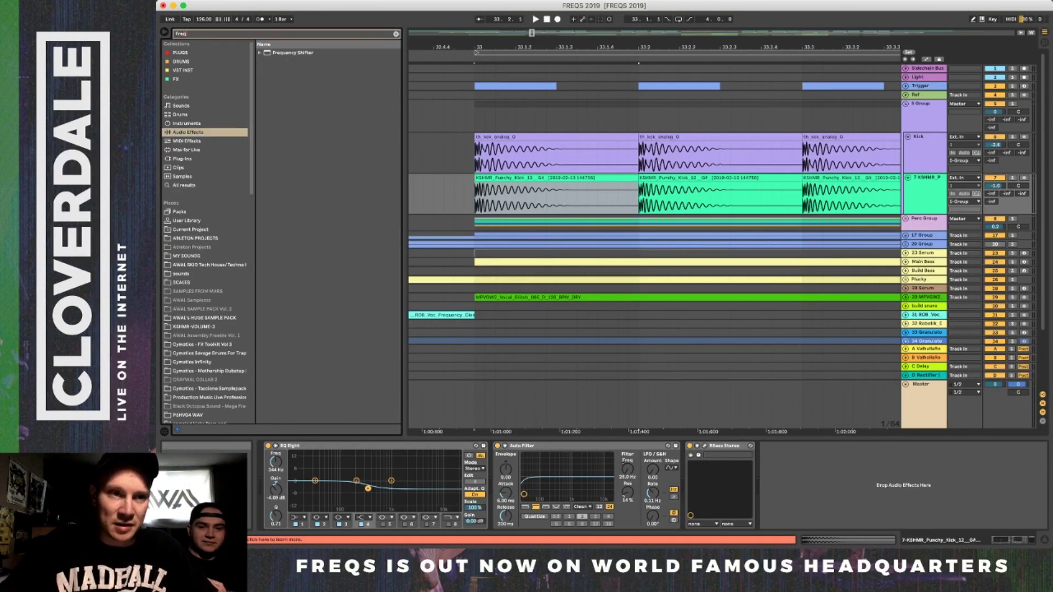
pyautogui.press('BackSpace')
pyautogui.press('BackSpace')
pyautogui.press('BackSpace')
pyautogui.press('BackSpace')
# Search the audio effects for "spe" and add Spectrum to the KSHMR Punchy Kick track.
pyautogui.write('spe')
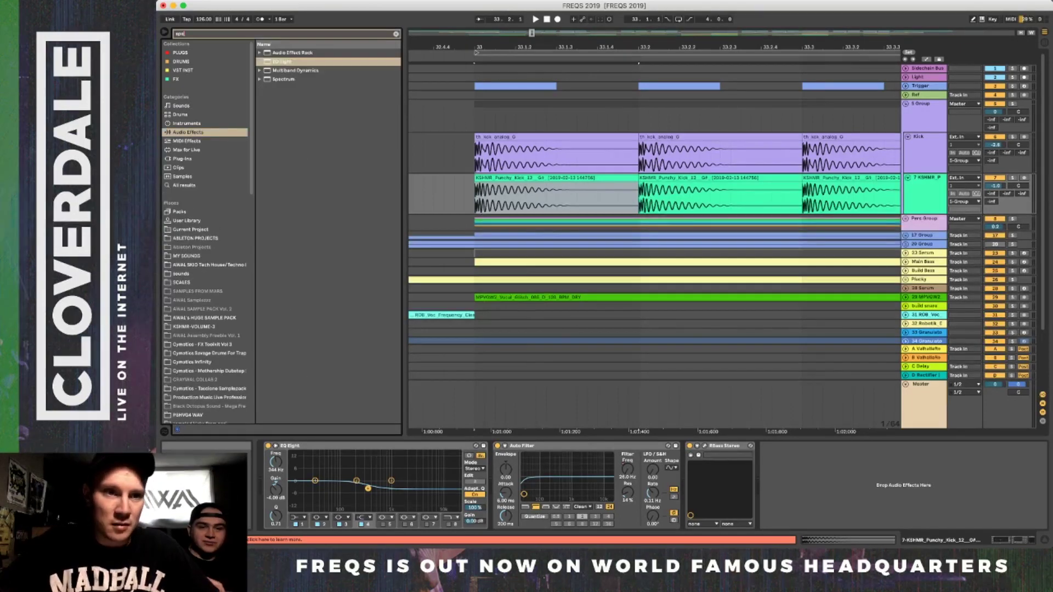
pyautogui.click(283, 79)
pyautogui.press('Return')
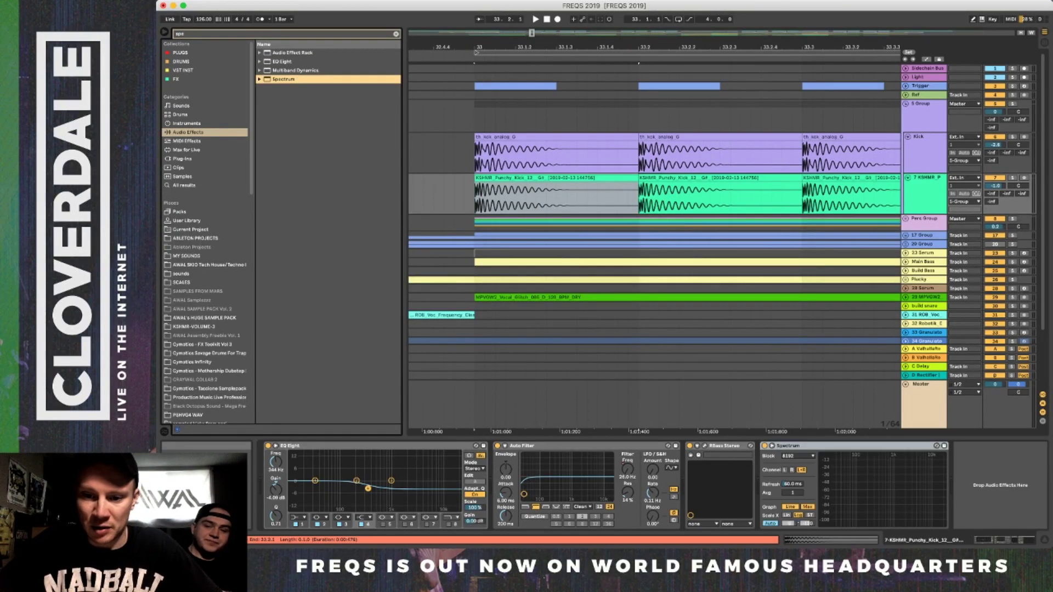
# Expand and collapse the Spectrum display, and solo the KSHMR Punchy Kick track.
pyautogui.click(806, 446)
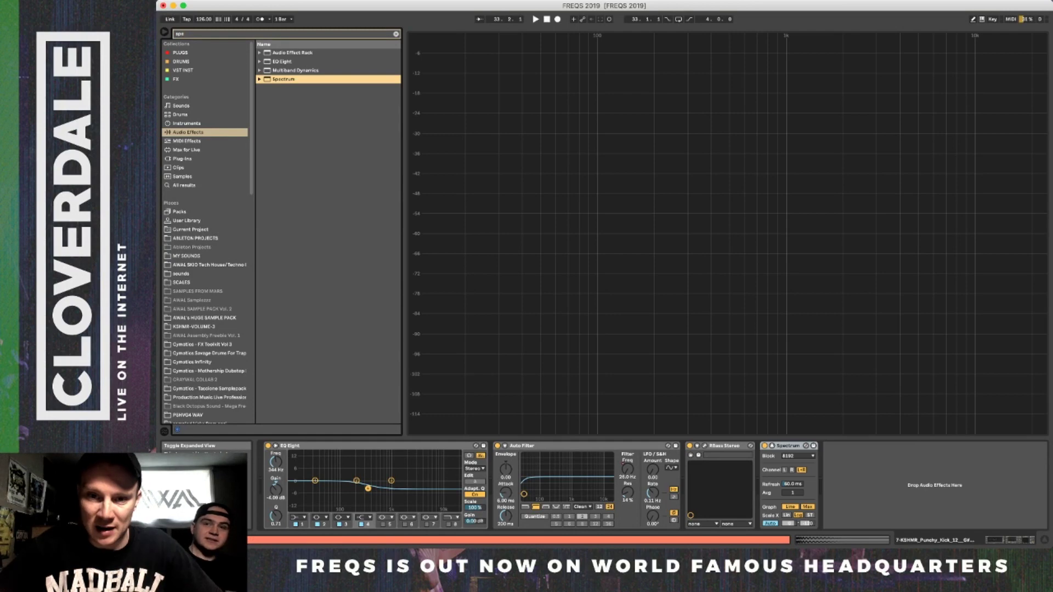
pyautogui.click(805, 446)
pyautogui.click(1012, 104)
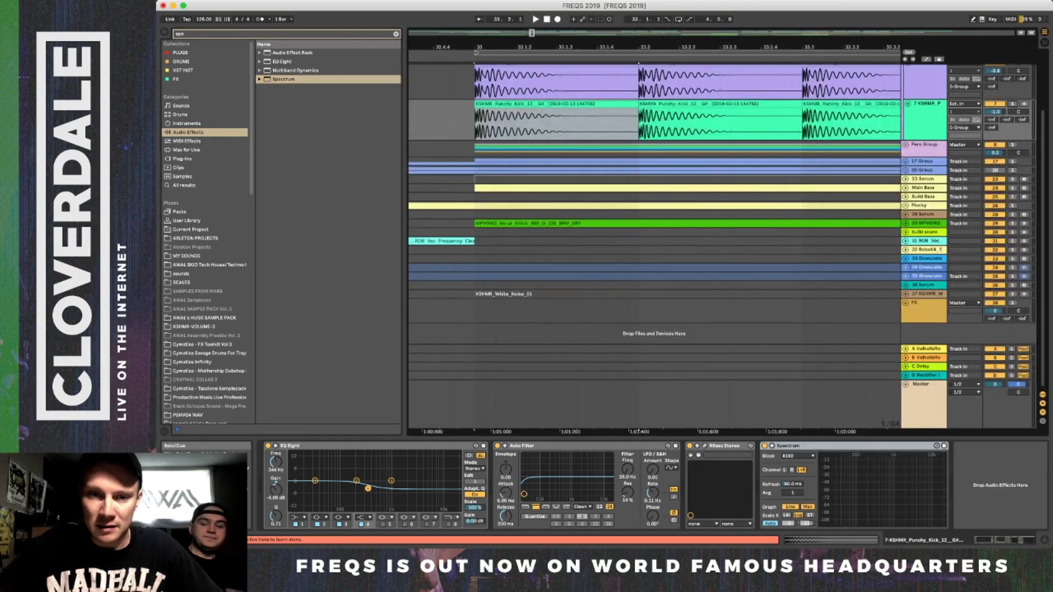
# Play the soloed KSHMR Punchy Kick from just before bar 33 and examine its curve in the expanded Spectrum display.
pyautogui.click(454, 121)
pyautogui.press('space')
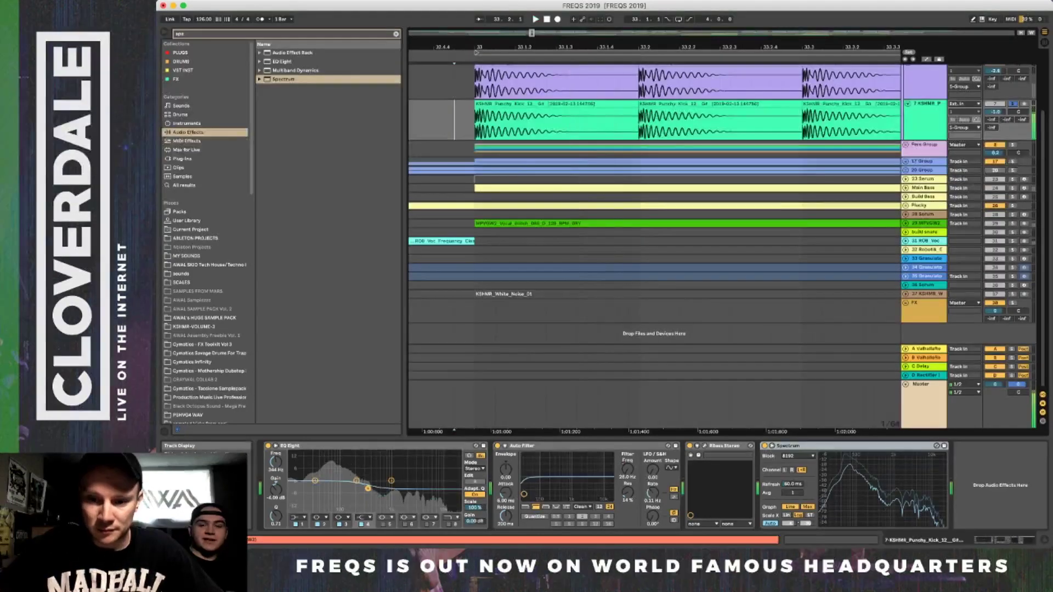
pyautogui.click(936, 446)
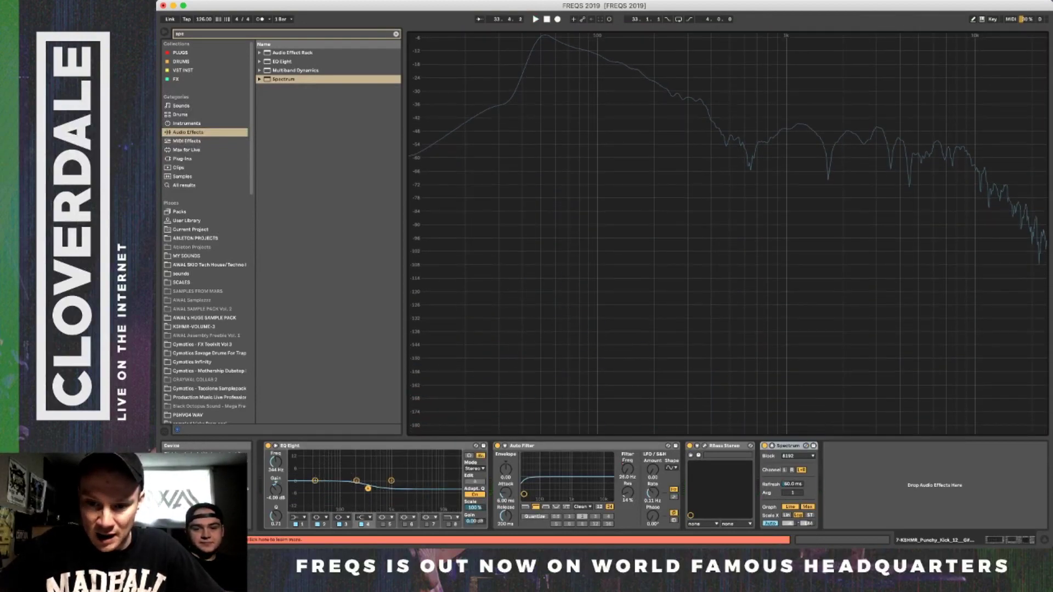
pyautogui.click(772, 446)
# Insert a new audio track directly below the KSHMR Punchy Kick track.
pyautogui.scroll(3, 653, 241)
pyautogui.hscroll(1, 653, 242)
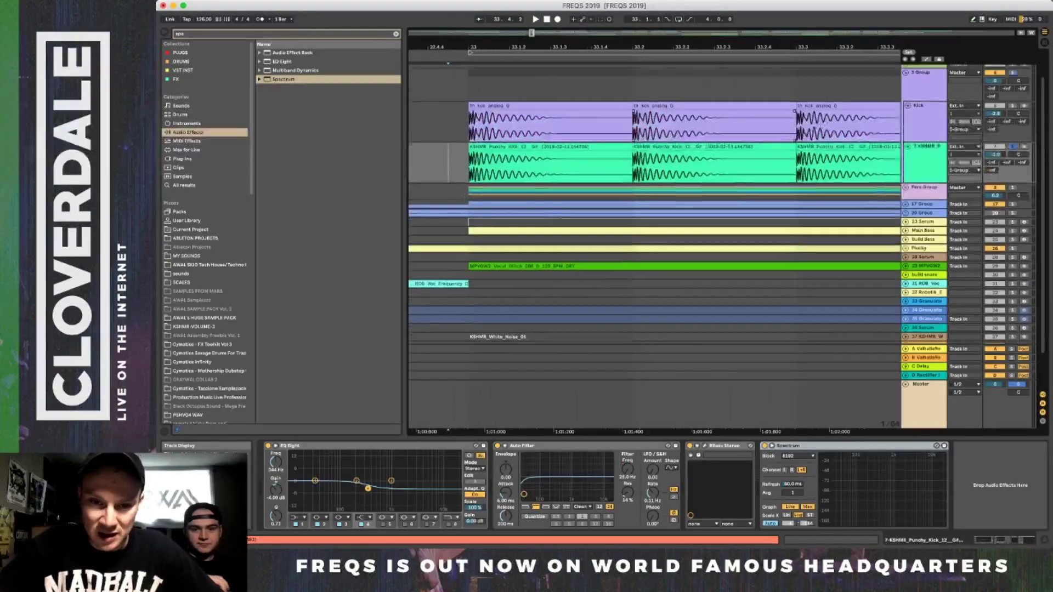
pyautogui.click(526, 181)
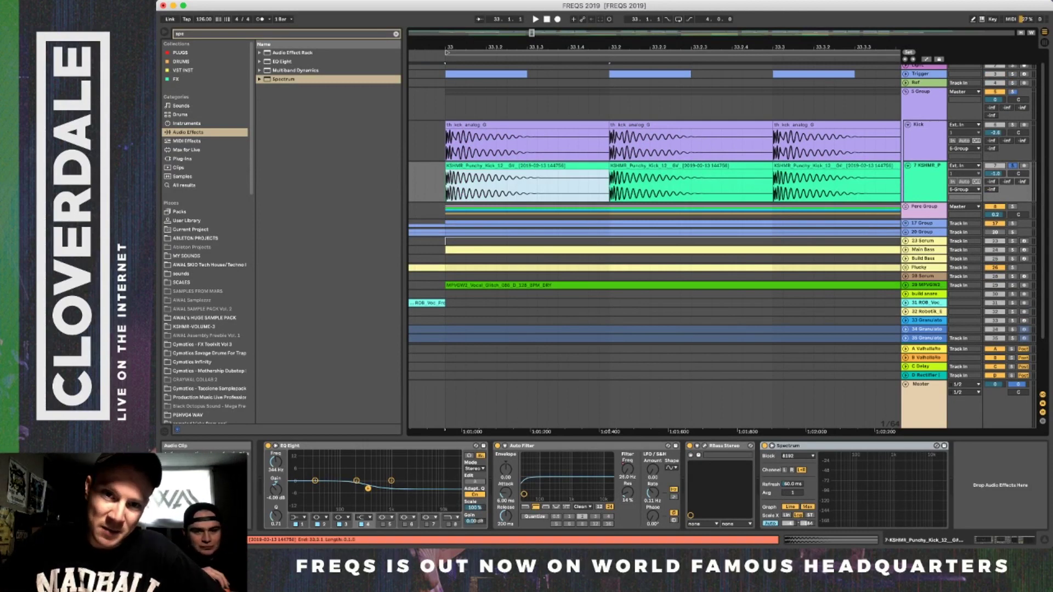
pyautogui.press('-')
pyautogui.press('-')
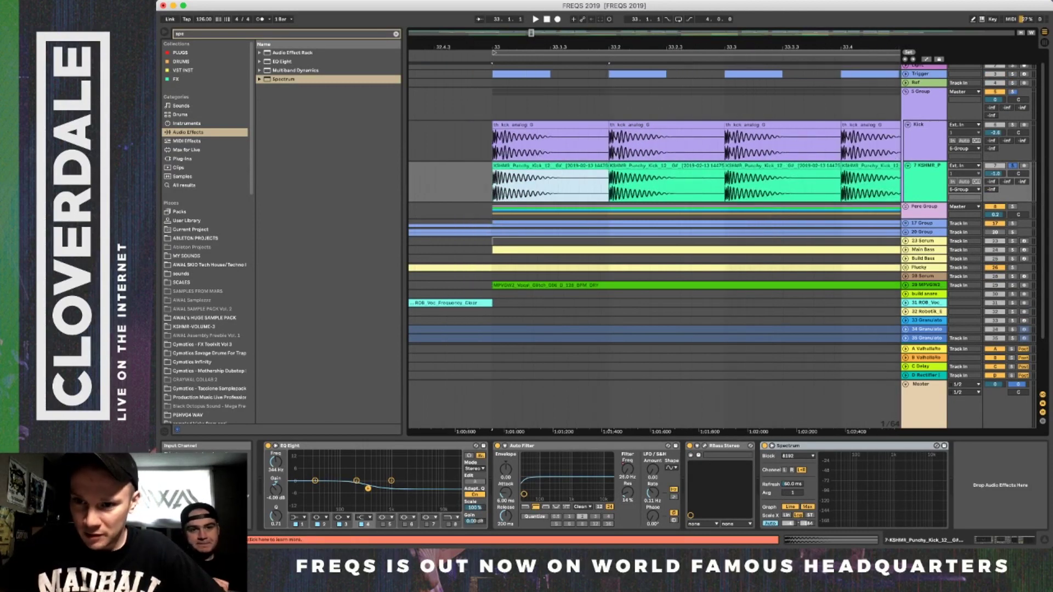
pyautogui.click(927, 166)
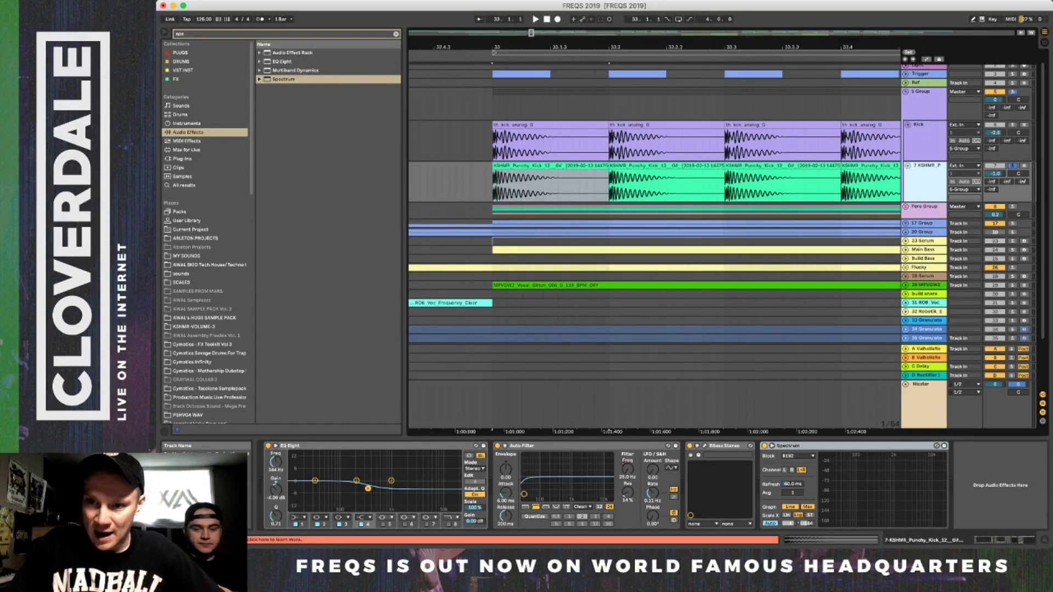
pyautogui.press('super+t')
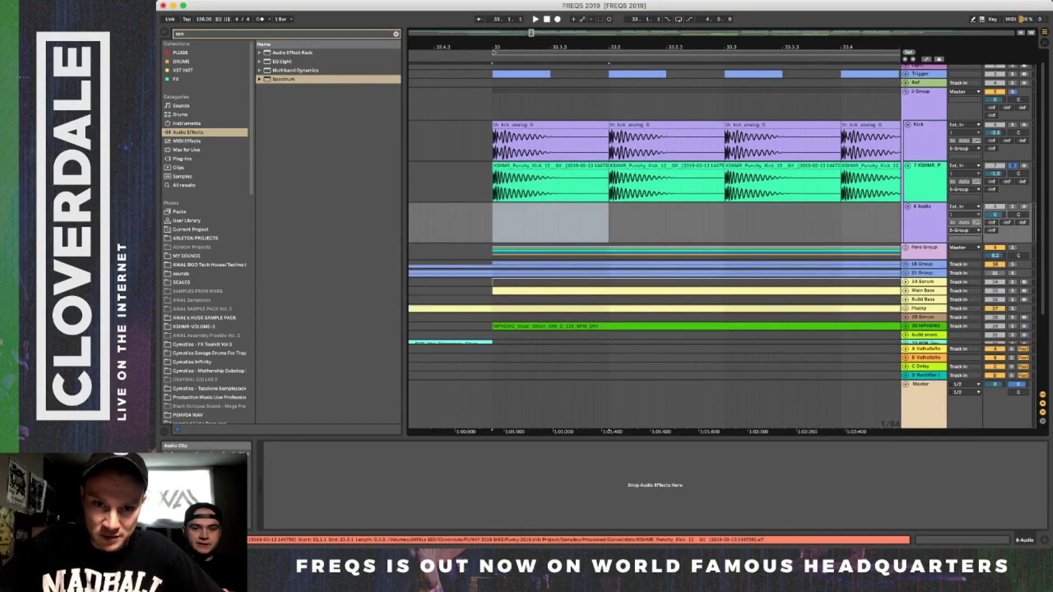
# Copy the KSHMR Punchy Kick clip at bar 33 onto the new audio track and show its sample settings.
pyautogui.click(550, 166)
pyautogui.press('super+c')
pyautogui.press('Down')
pyautogui.press('super+v')
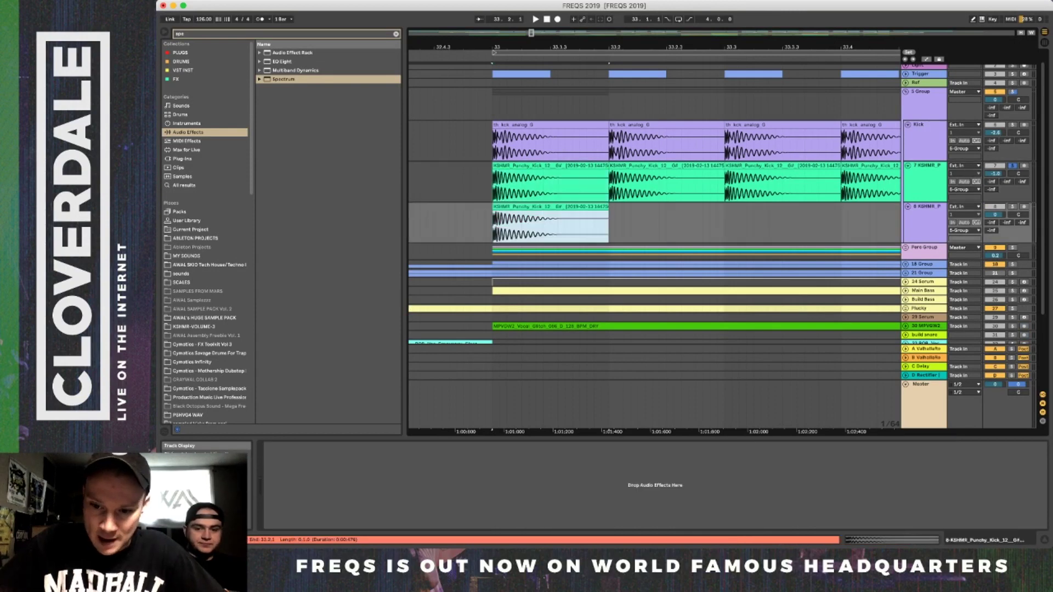
pyautogui.hotkey('shift', 'Tab')
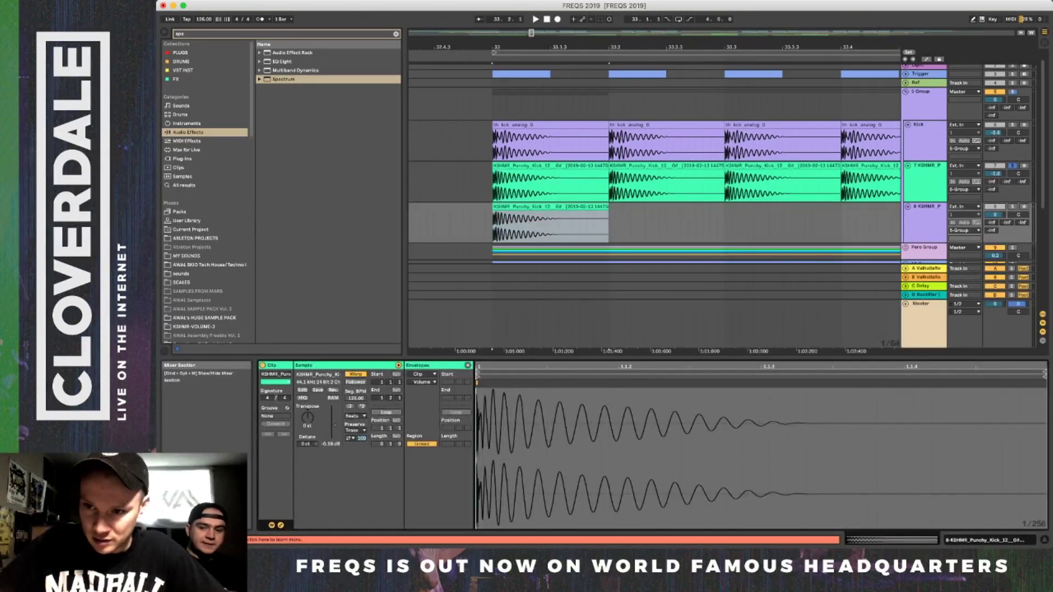
# Solo the new track and transpose its copied kick clip to -1 st.
pyautogui.click(1012, 206)
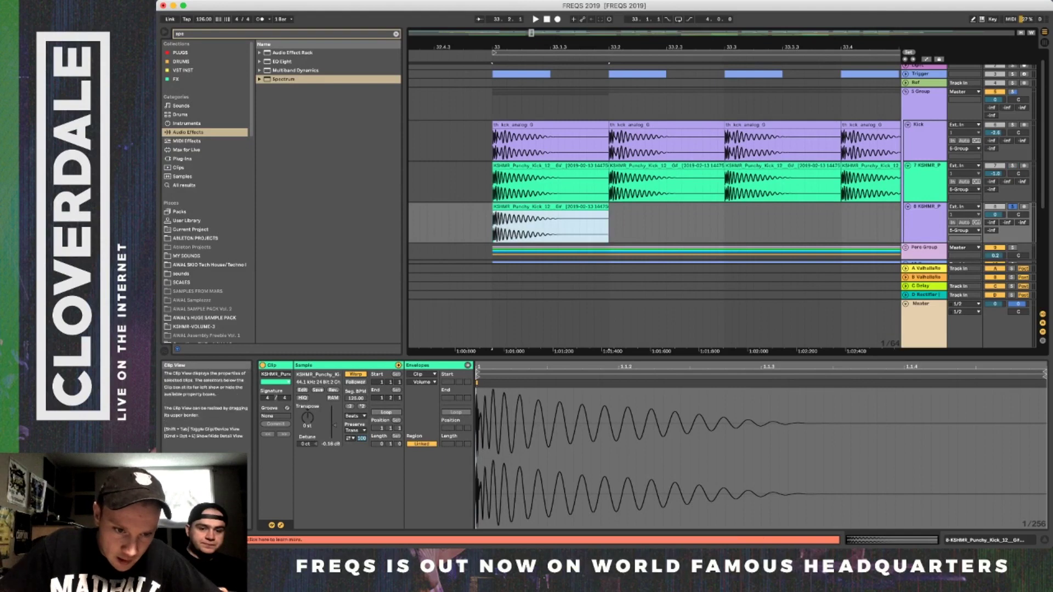
pyautogui.click(308, 418)
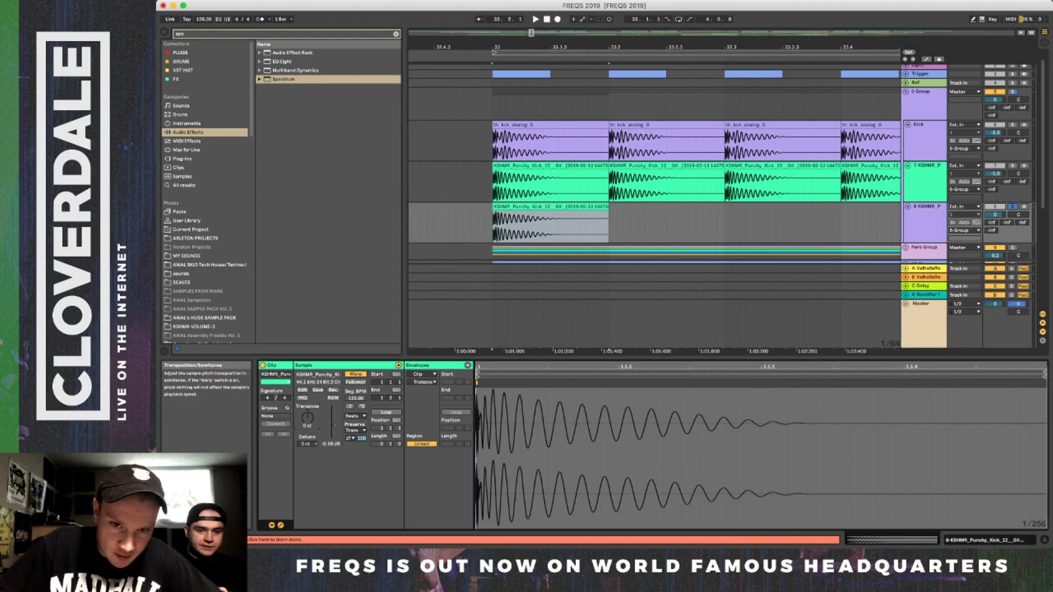
pyautogui.press('Down')
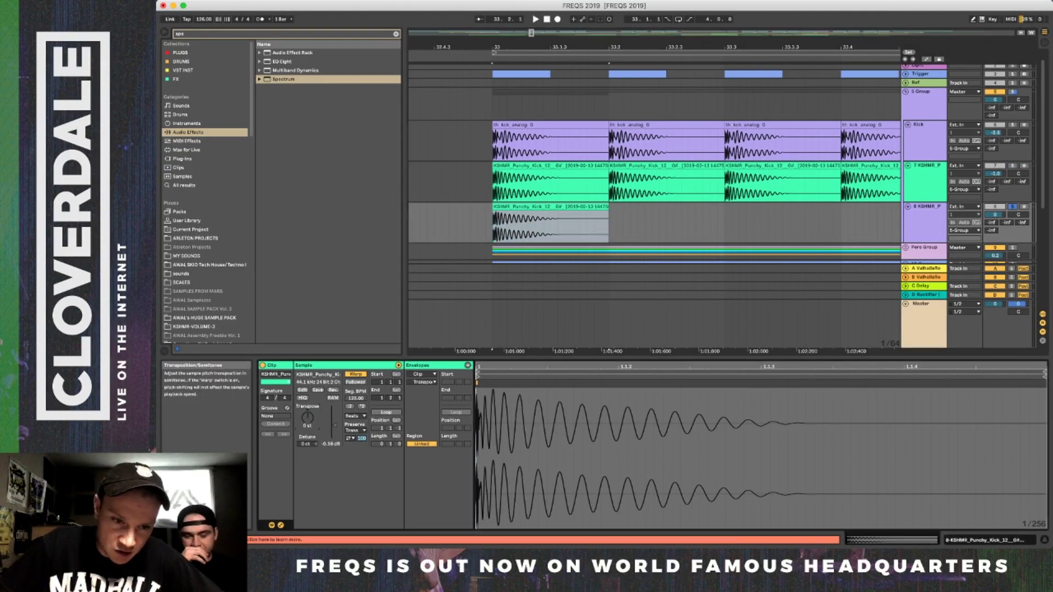
pyautogui.press('Down')
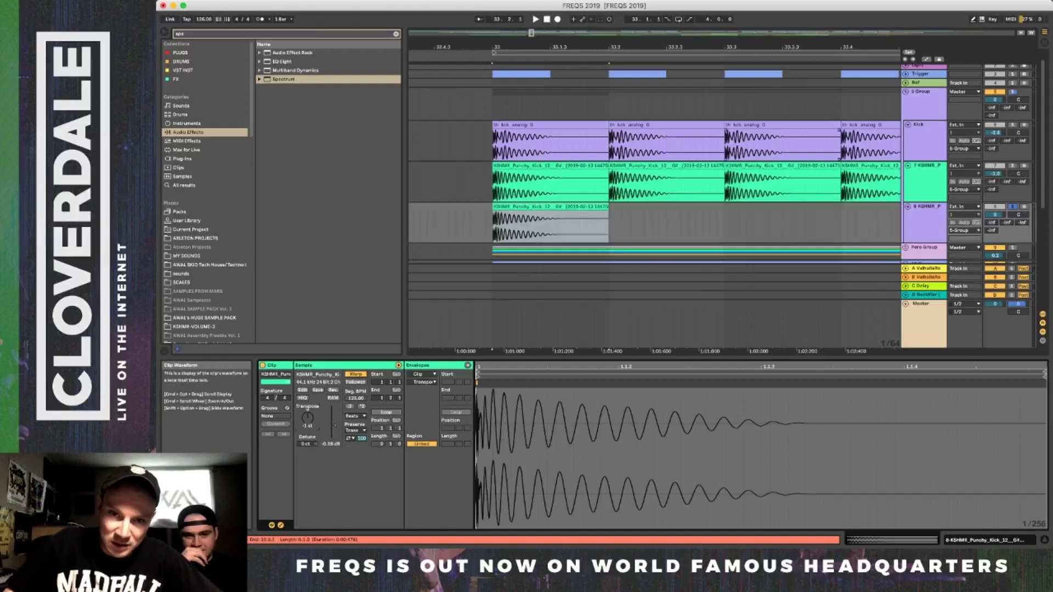
pyautogui.click(548, 125)
pyautogui.moveTo(630, 226); pyautogui.dragTo(478, 226)
pyautogui.press('Delete')
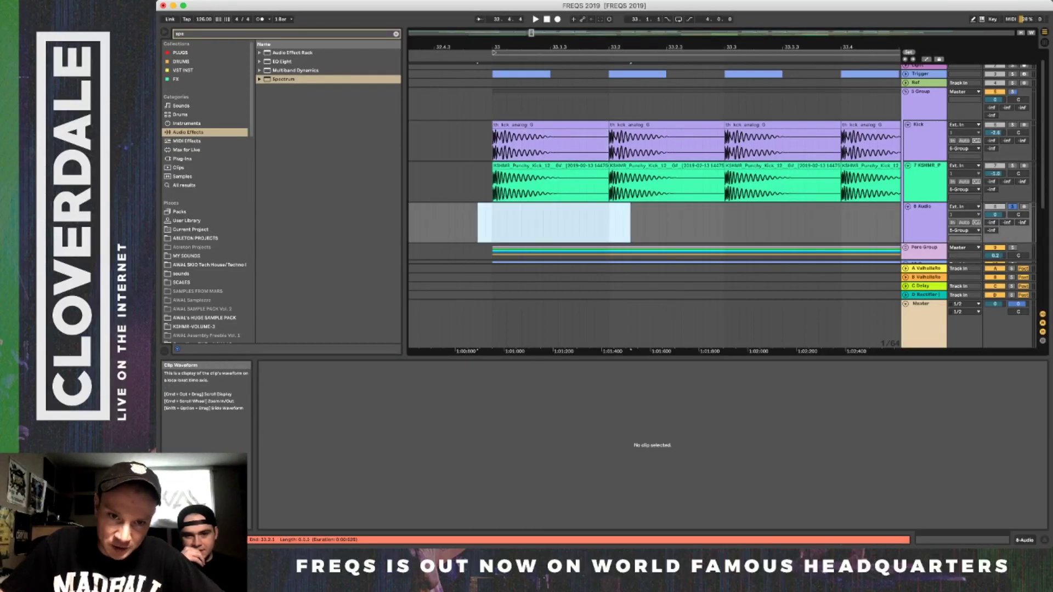
pyautogui.press('super+z')
# Show the duplicate kick track's empty device chain and add Spectrum to it.
pyautogui.click(926, 211)
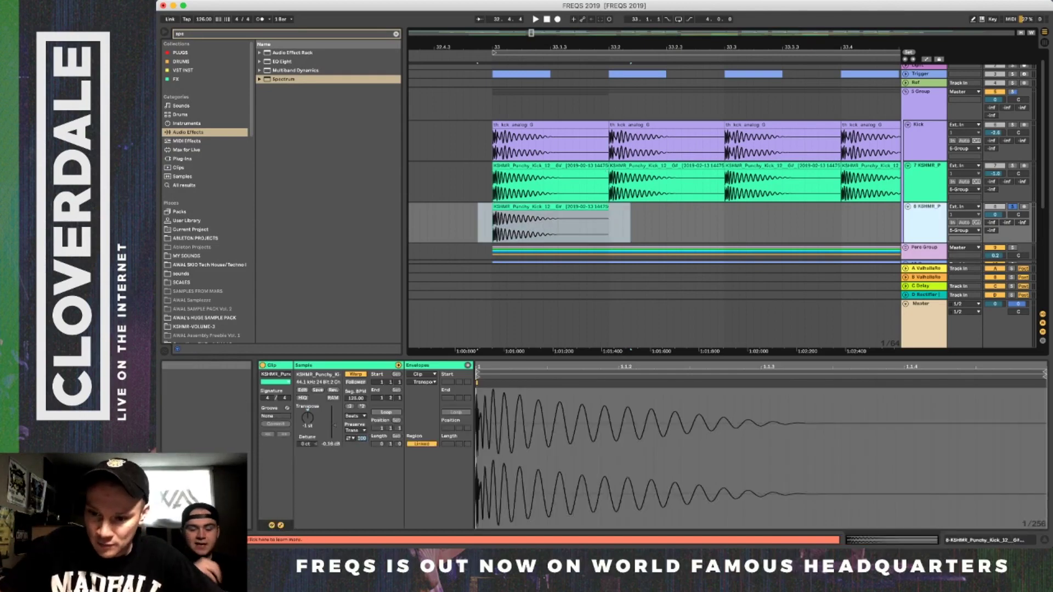
pyautogui.click(985, 540)
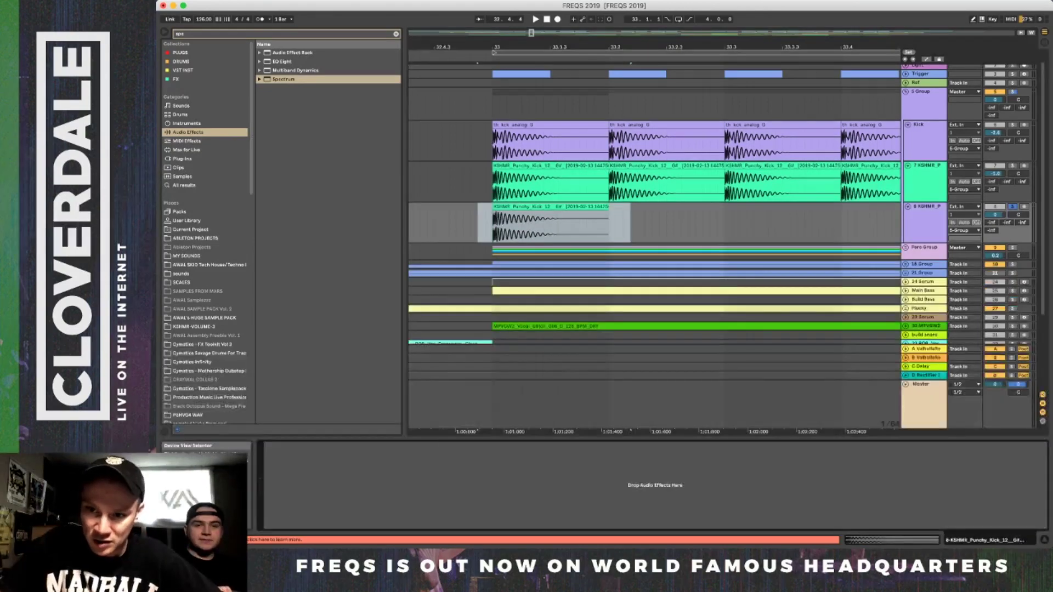
pyautogui.click(926, 211)
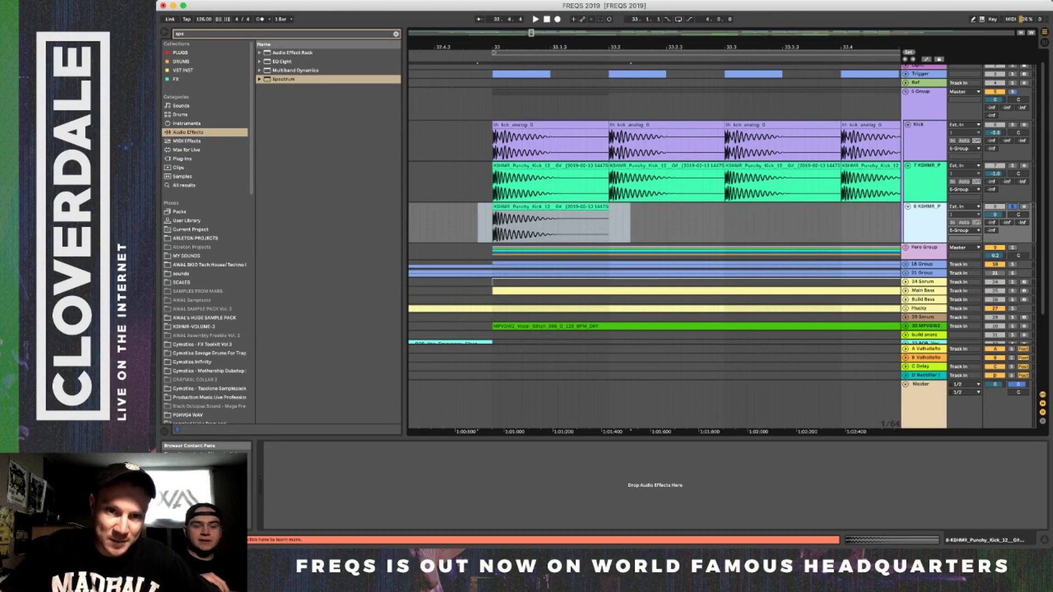
pyautogui.press('Return')
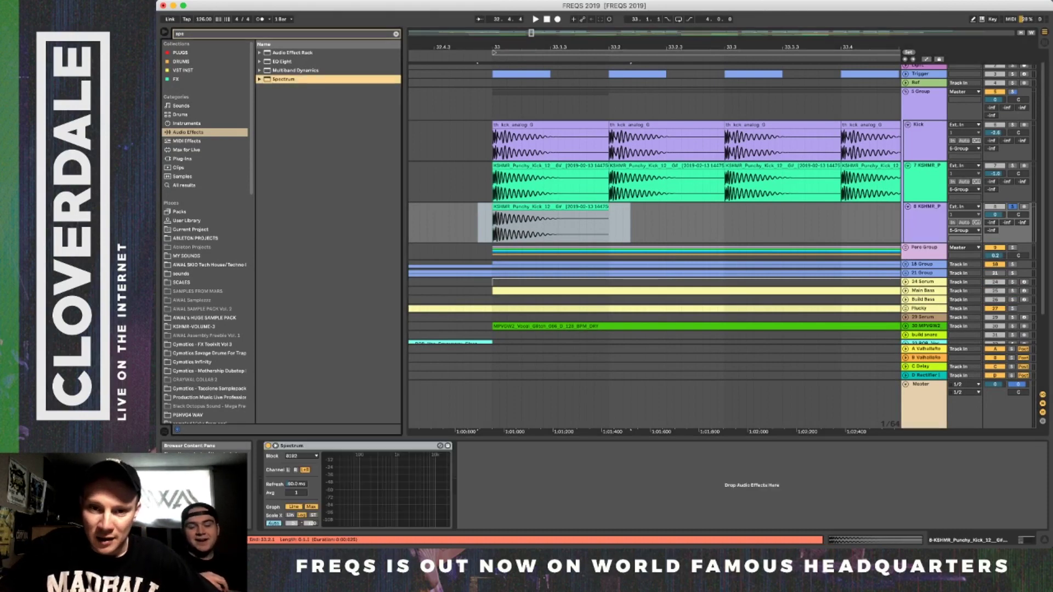
# Loop the duplicate kick clip's one-beat range at bar 33.
pyautogui.click(645, 222)
pyautogui.click(925, 219)
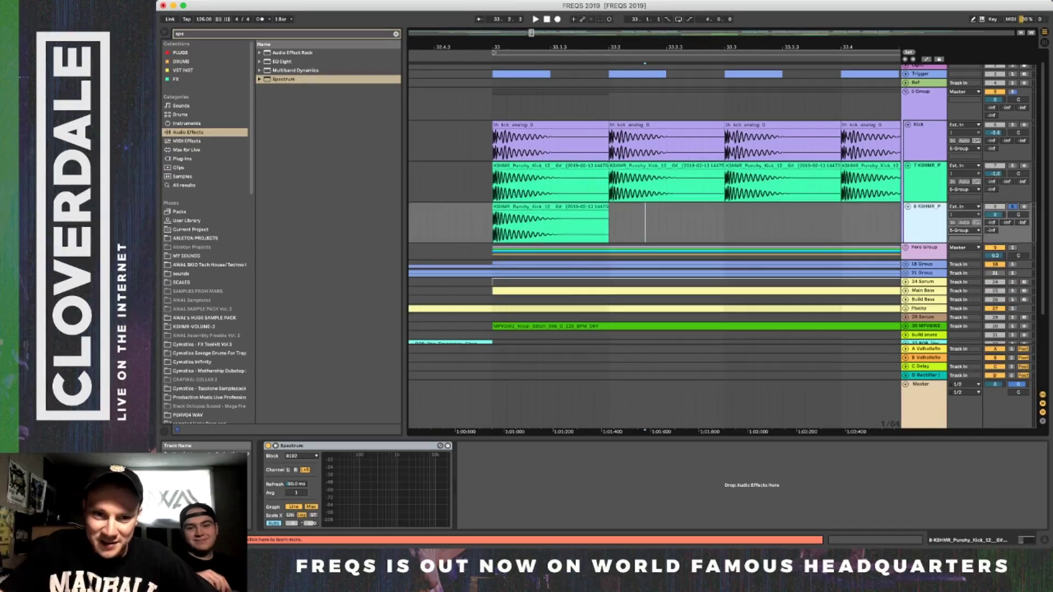
pyautogui.moveTo(493, 224); pyautogui.dragTo(608, 223)
pyautogui.press('super+l')
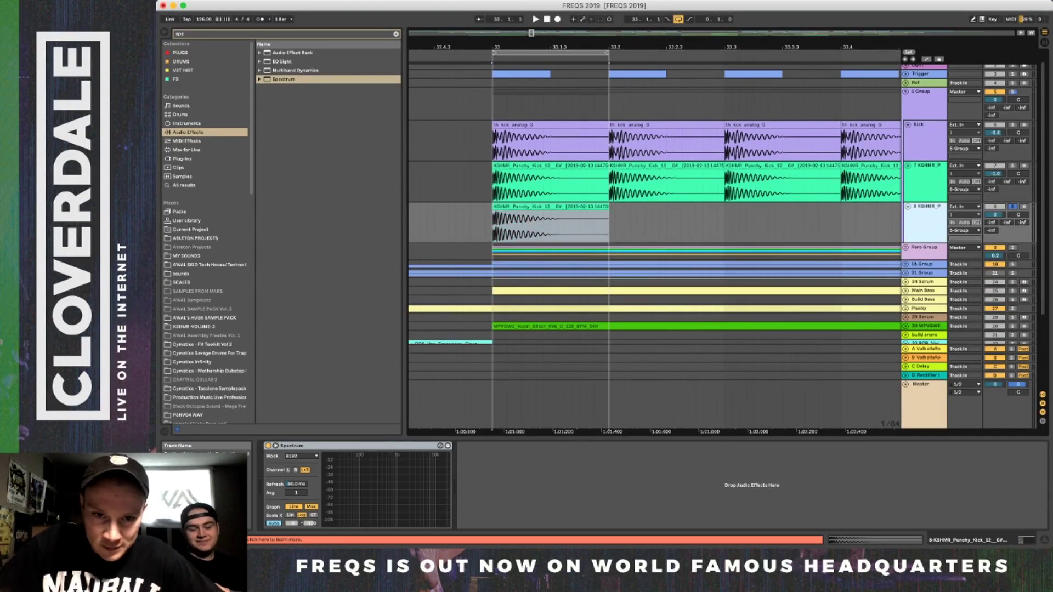
# Play the looped duplicate kick and examine its fundamental frequency in the expanded Spectrum display.
pyautogui.press('space')
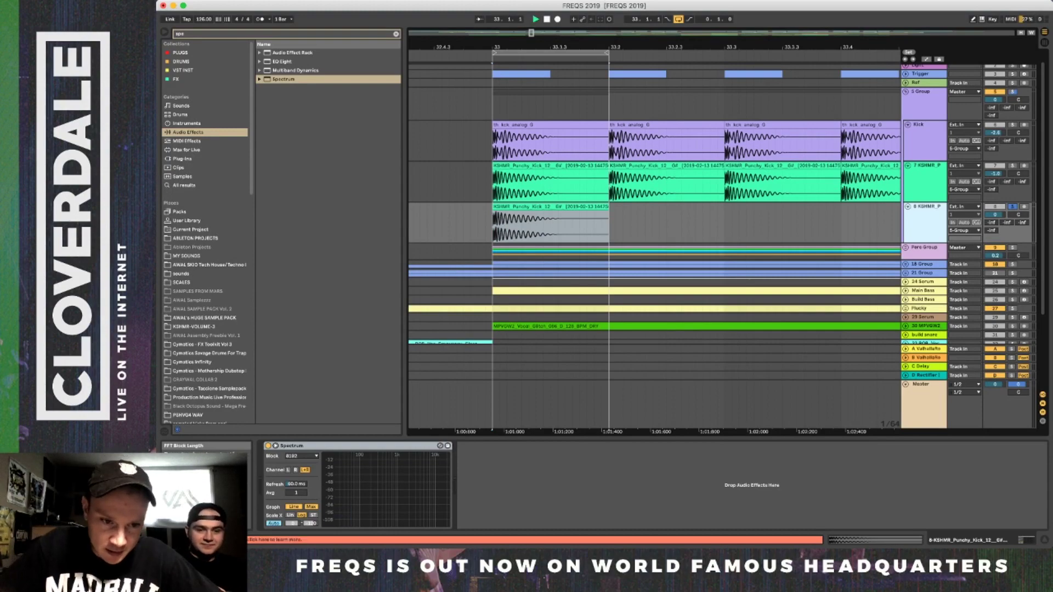
pyautogui.click(276, 446)
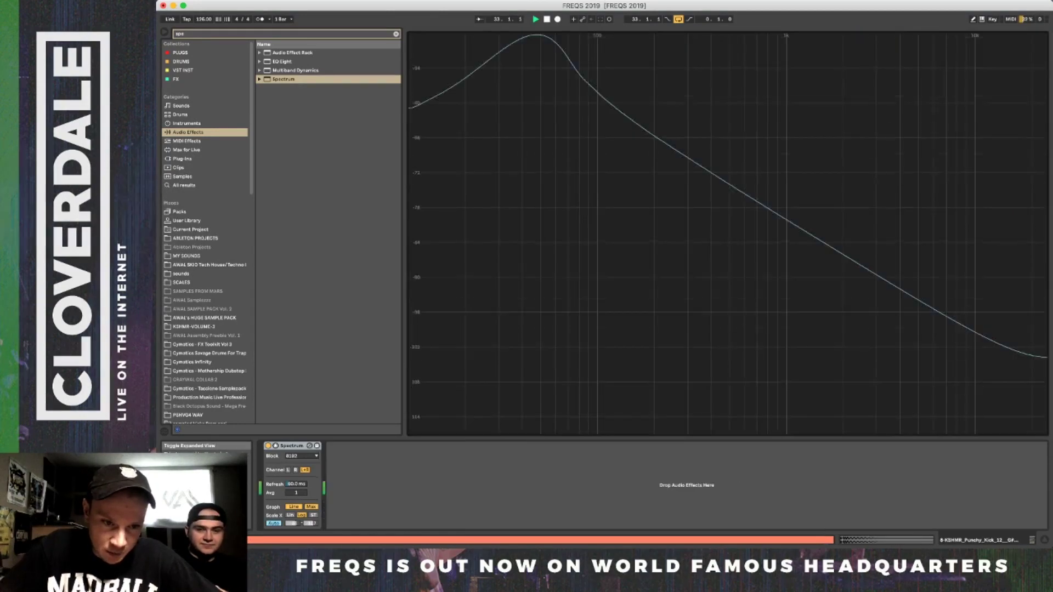
pyautogui.click(276, 445)
pyautogui.click(276, 446)
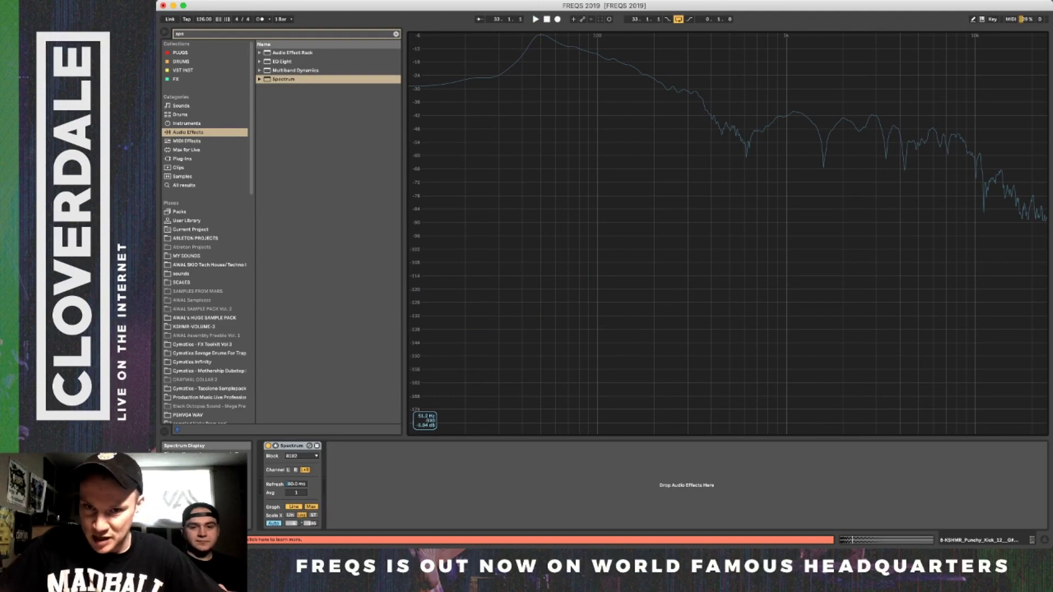
pyautogui.press('space')
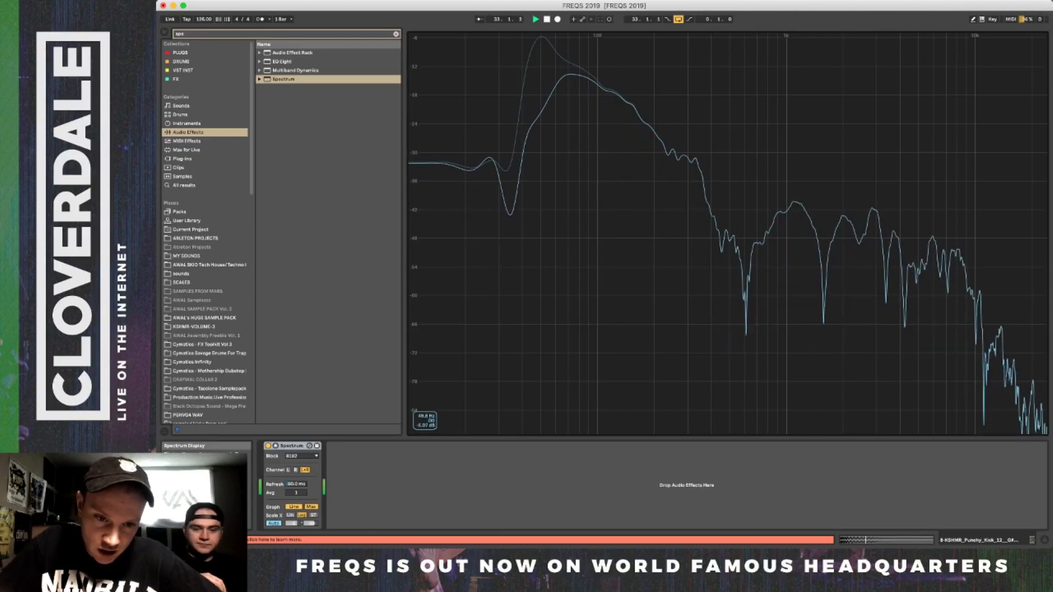
# Show the duplicate clip's sample view, audition the loop, and slightly lower the duplicate track's volume.
pyautogui.click(886, 540)
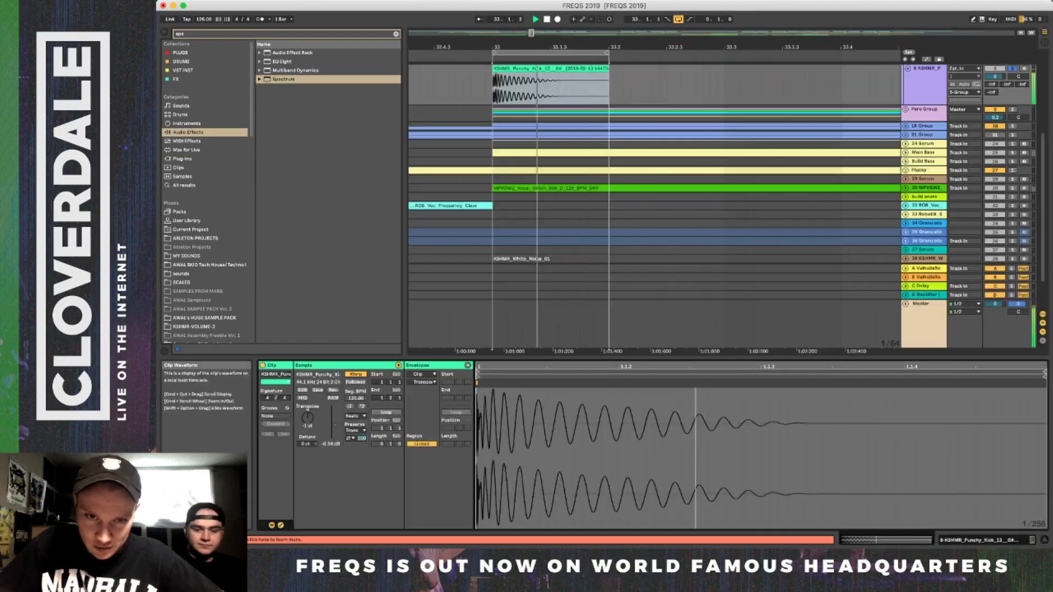
pyautogui.press('space')
pyautogui.scroll(5, 768, 192)
pyautogui.click(927, 217)
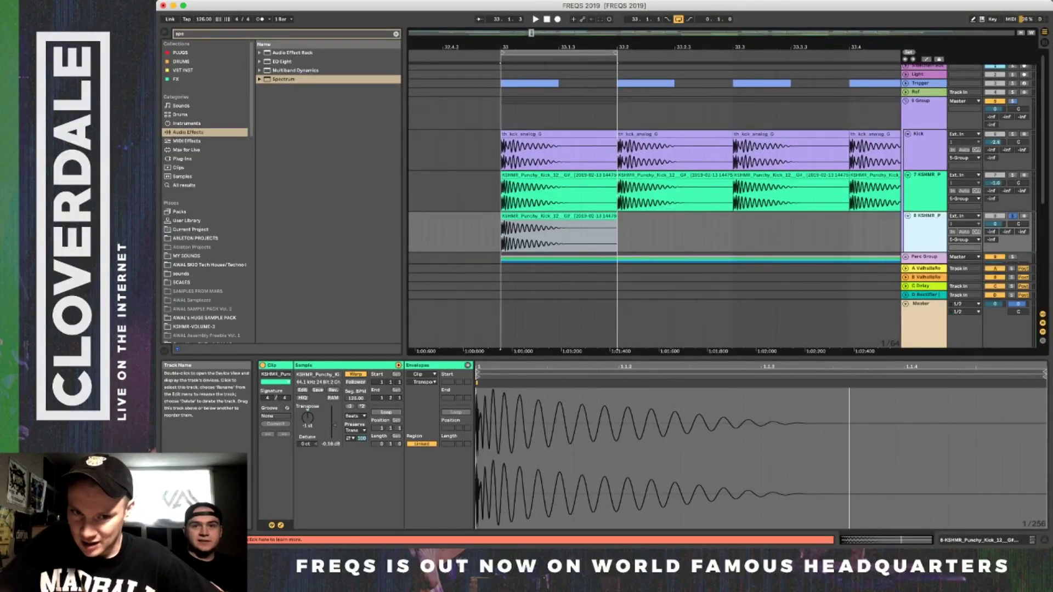
pyautogui.press('space')
pyautogui.press('space')
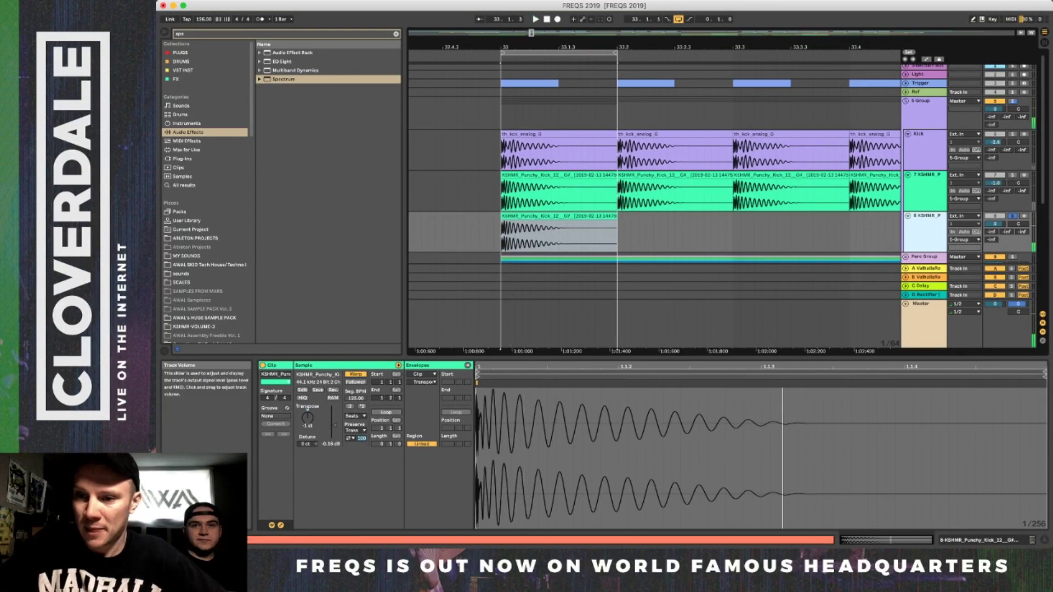
pyautogui.moveTo(995, 224); pyautogui.dragTo(995, 232)
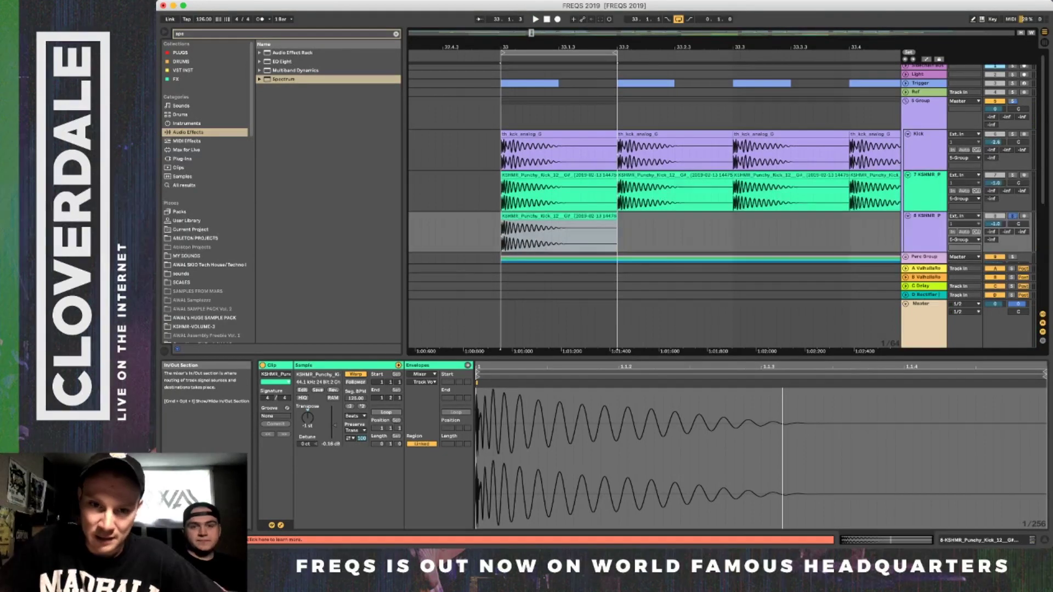
# Delete the duplicate kick clip at bar 33 from the track below KSHMR Punchy Kick.
pyautogui.click(927, 216)
pyautogui.moveTo(637, 47); pyautogui.dragTo(638, 11)
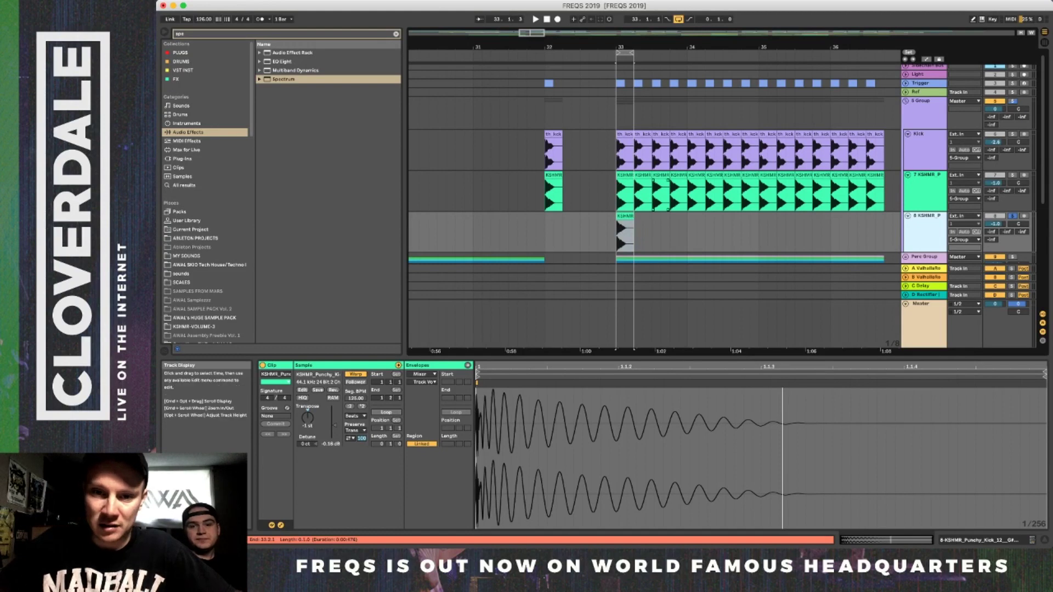
pyautogui.click(660, 194)
pyautogui.moveTo(669, 235); pyautogui.dragTo(553, 235)
pyautogui.press('Delete')
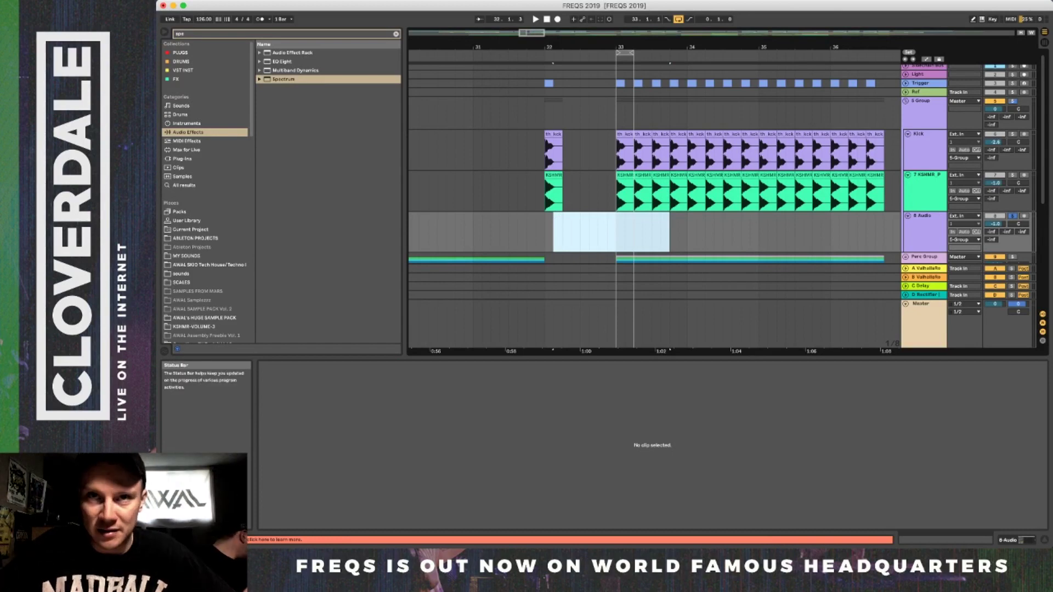
pyautogui.press('super+Tab')
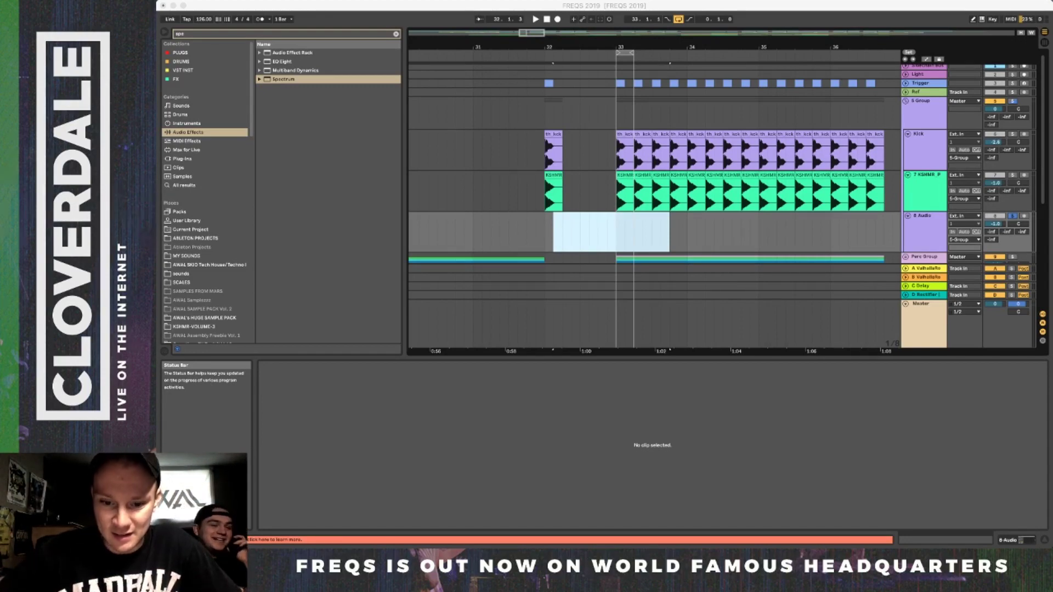
pyautogui.press('super+Tab')
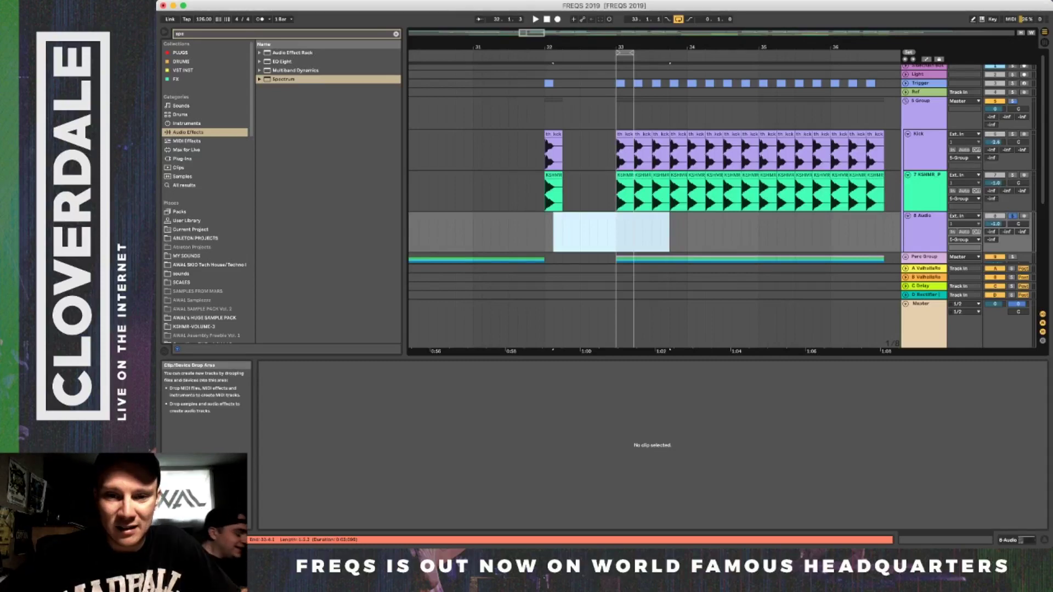
# Select the original KSHMR Punchy Kick clip at bar 33 and turn off solo on the empty audio track.
pyautogui.click(651, 233)
pyautogui.hscroll(2, 653, 197)
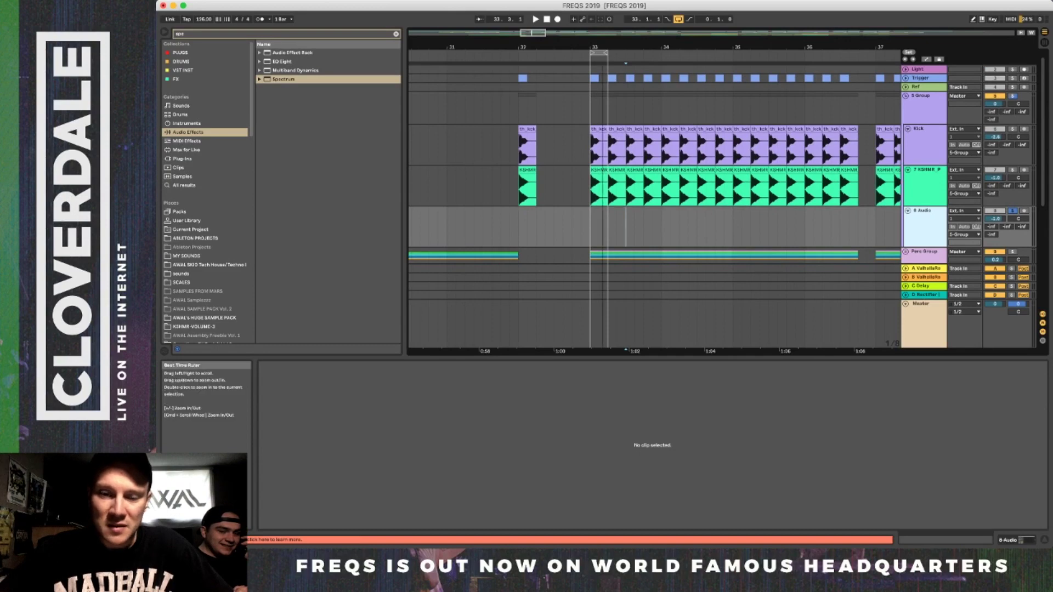
pyautogui.scroll(3, 609, 187)
pyautogui.click(598, 186)
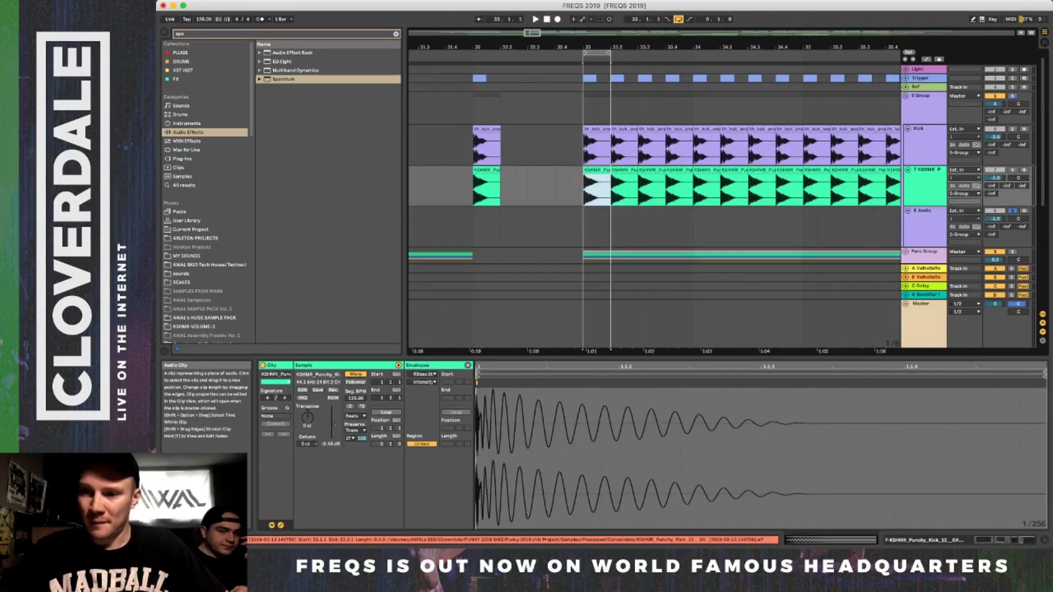
pyautogui.click(1012, 211)
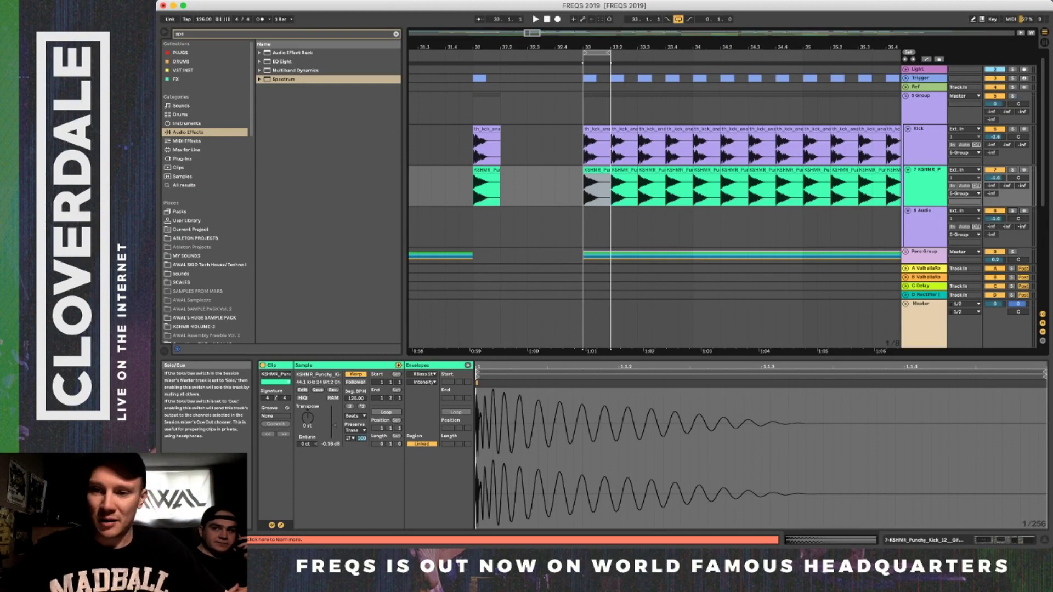
# Deactivate the empty audio track below KSHMR Punchy Kick and turn off the arrangement loop.
pyautogui.click(995, 211)
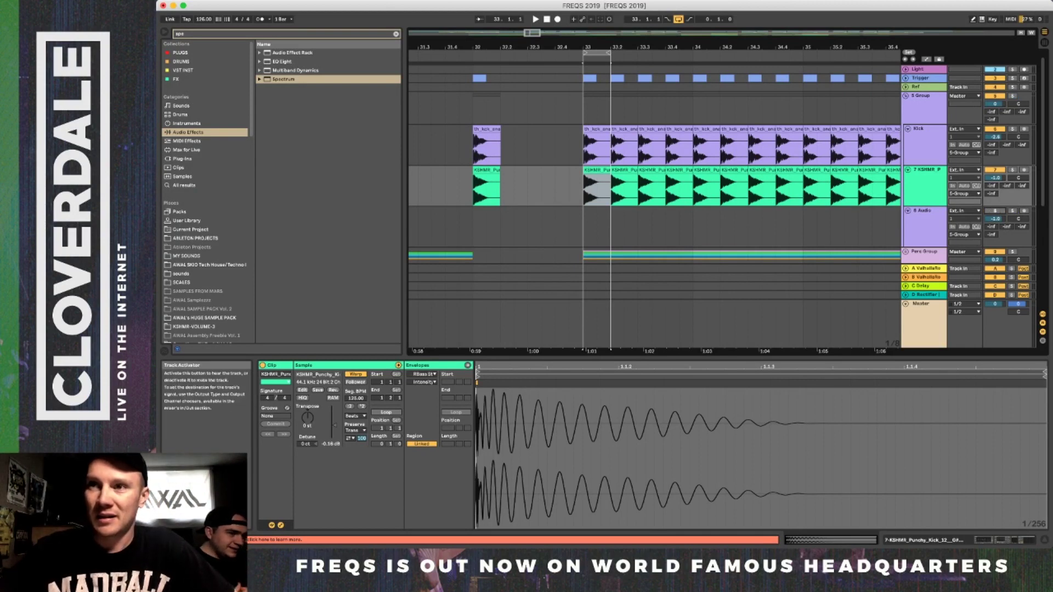
pyautogui.hscroll(2, 652, 198)
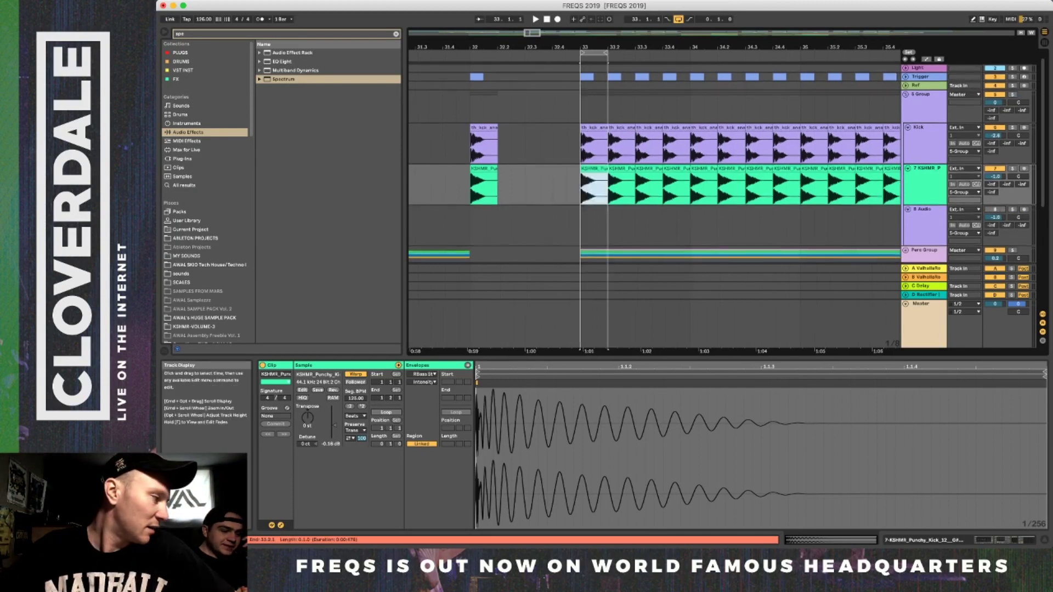
pyautogui.hscroll(4, 652, 198)
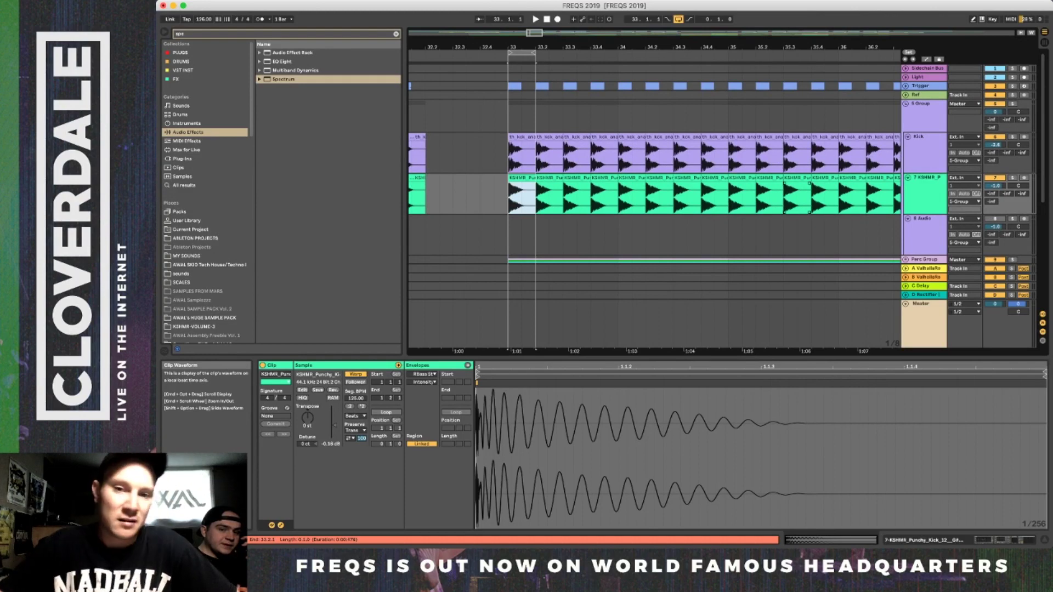
pyautogui.click(679, 19)
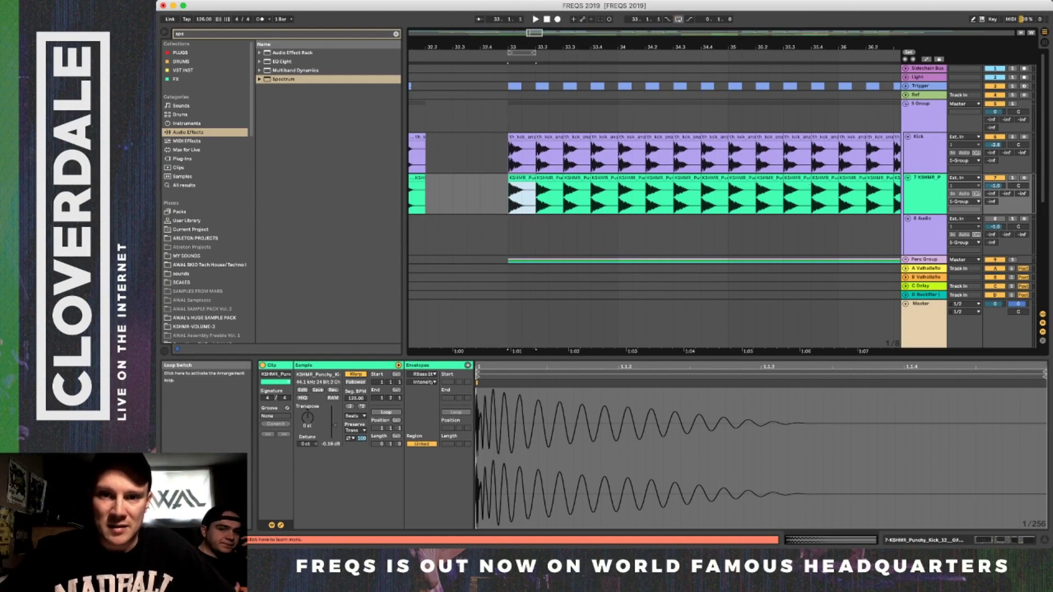
# Play the layered kick section from around bar 33 without looping, and stop playback.
pyautogui.moveTo(682, 47); pyautogui.dragTo(683, 11)
pyautogui.hscroll(4, 680, 189)
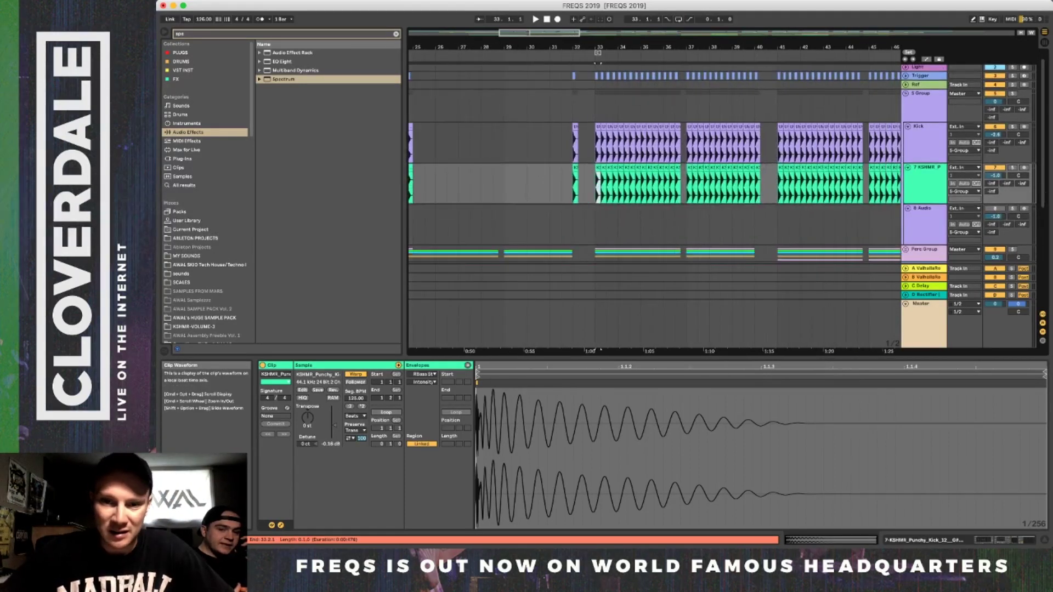
pyautogui.click(698, 225)
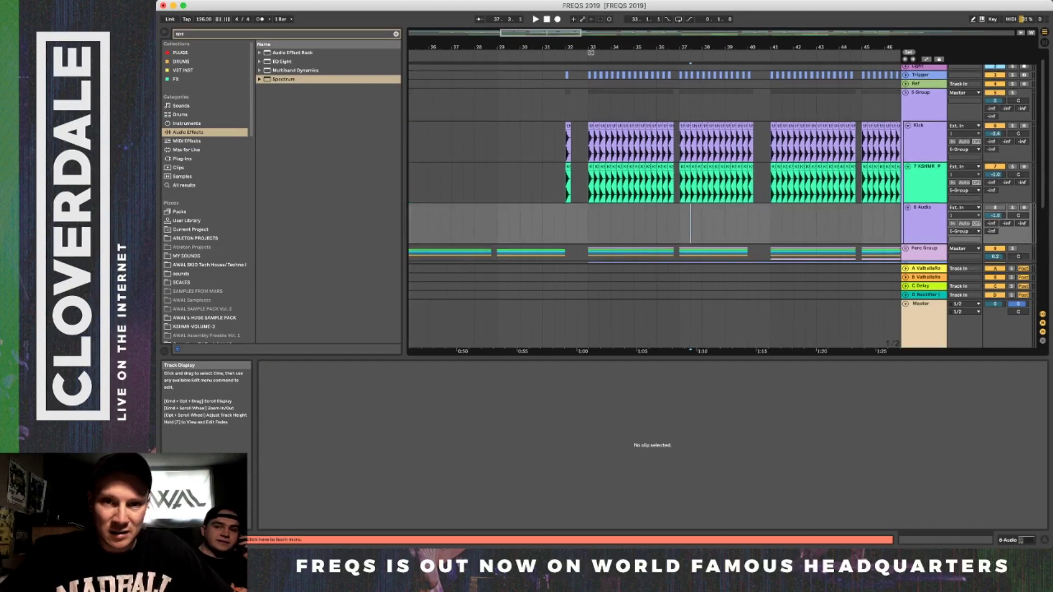
pyautogui.click(614, 55)
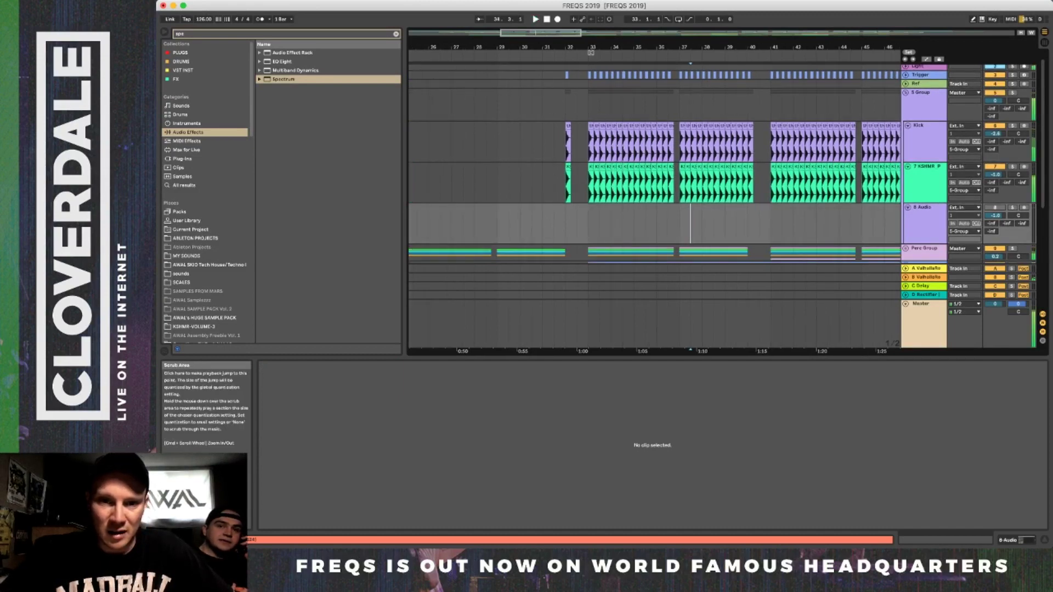
pyautogui.press('space')
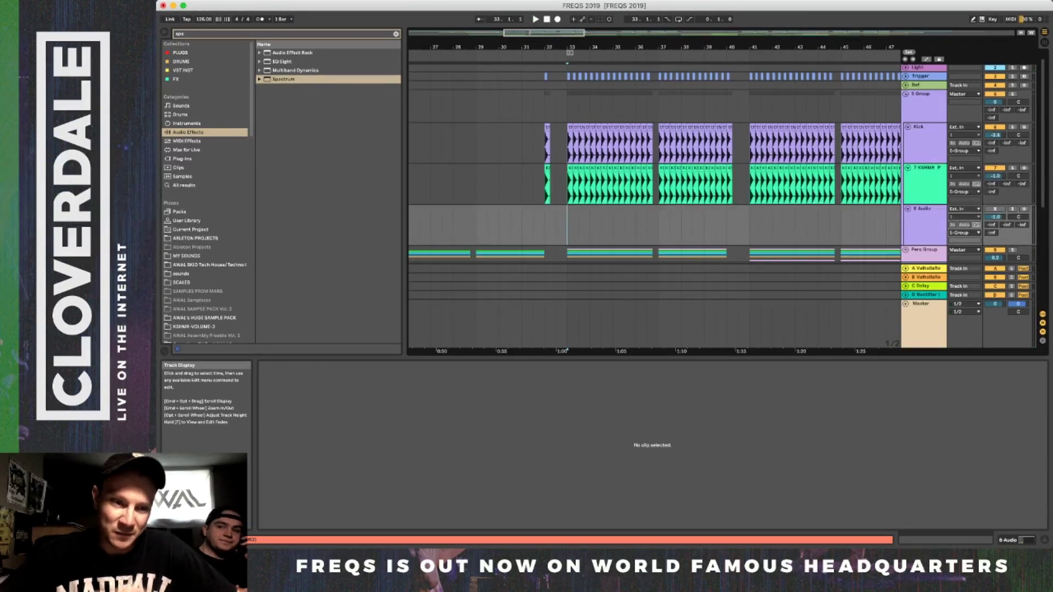
# Select the empty audio track at bar 33 and solo it.
pyautogui.hscroll(2, 659, 192)
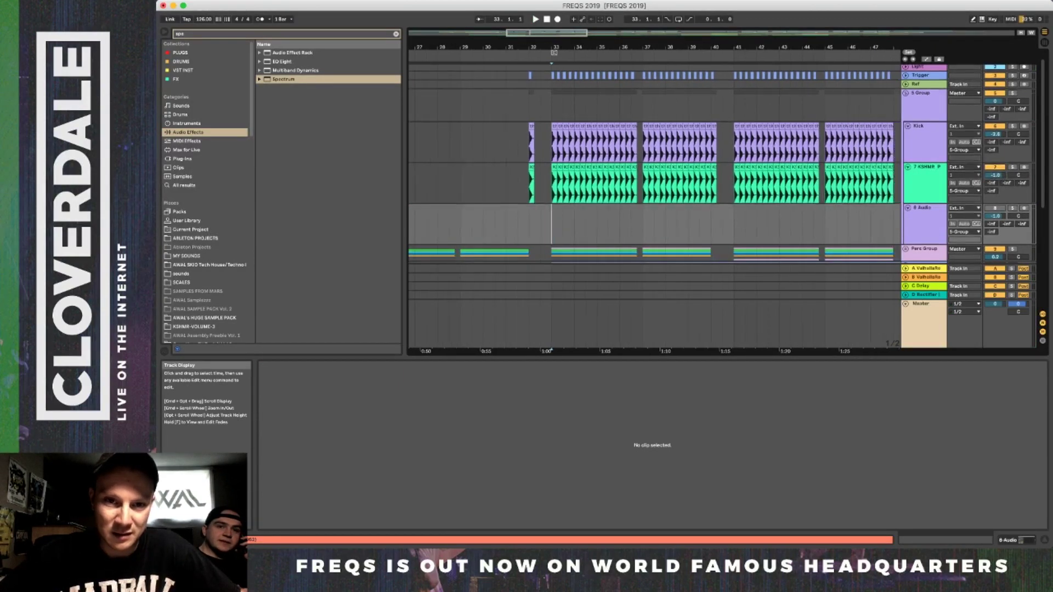
pyautogui.moveTo(538, 53); pyautogui.dragTo(540, 52)
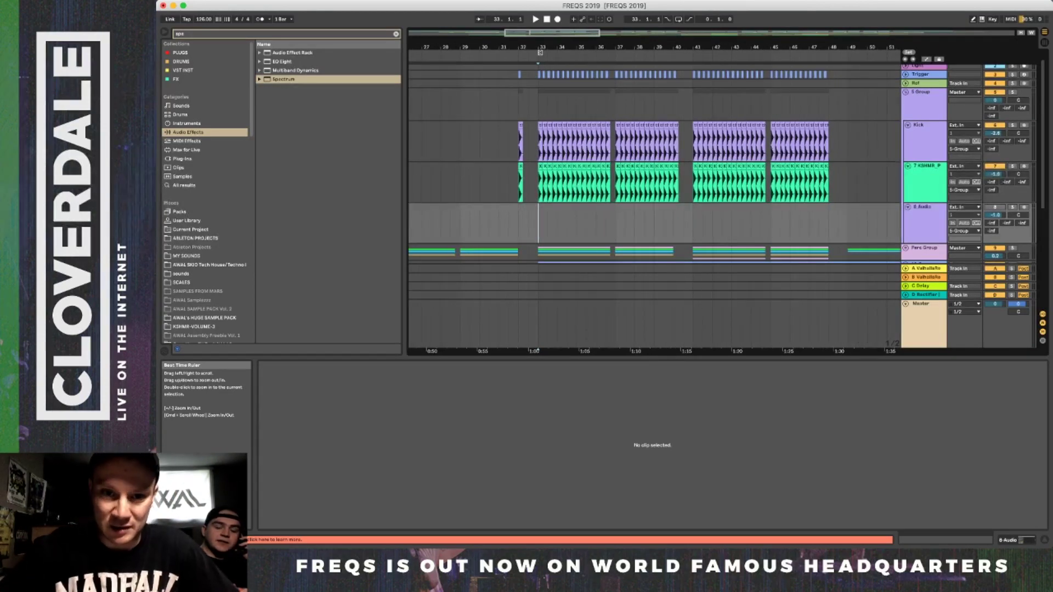
pyautogui.moveTo(541, 53); pyautogui.dragTo(535, 52)
pyautogui.scroll(-3, 655, 165)
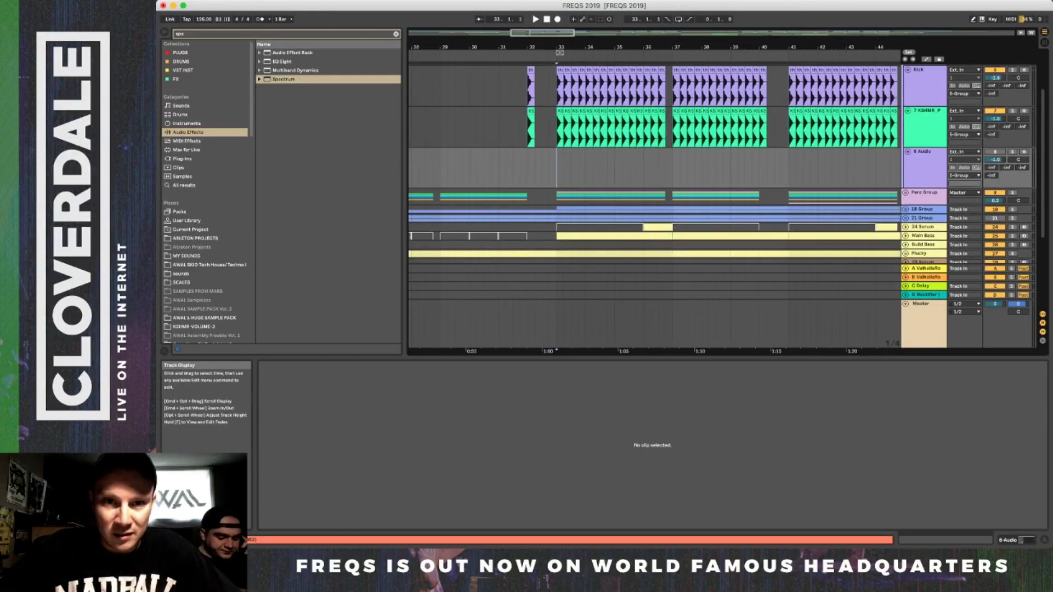
pyautogui.moveTo(560, 52); pyautogui.dragTo(562, 53)
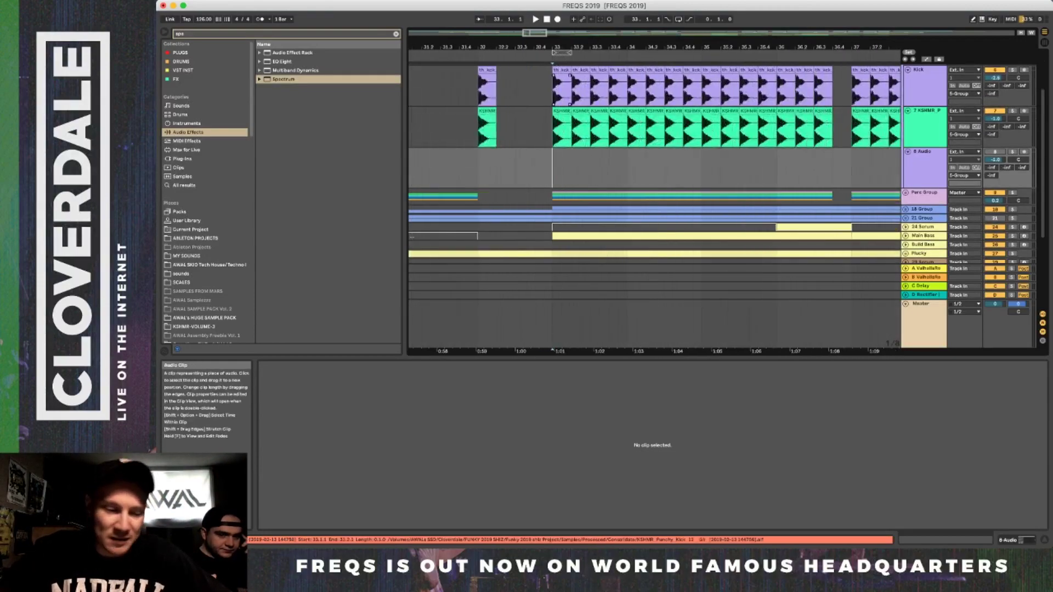
pyautogui.click(562, 128)
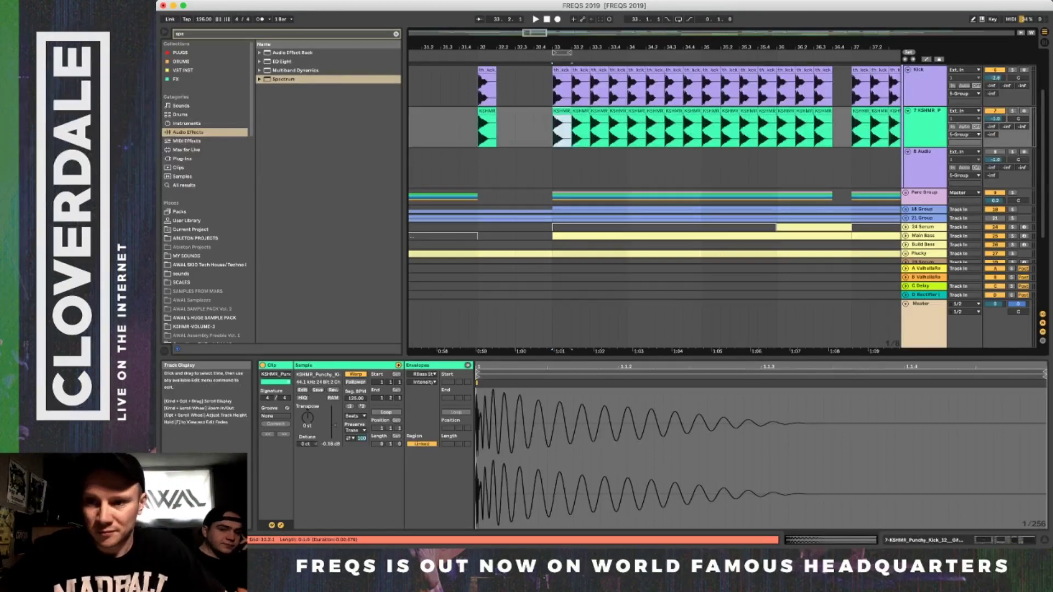
pyautogui.click(554, 165)
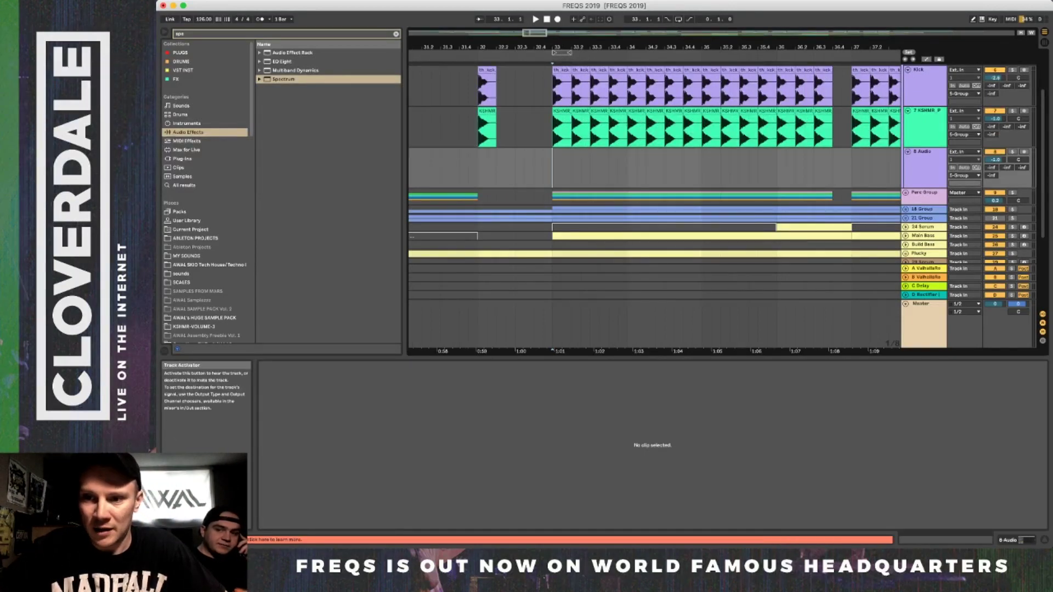
pyautogui.click(1013, 151)
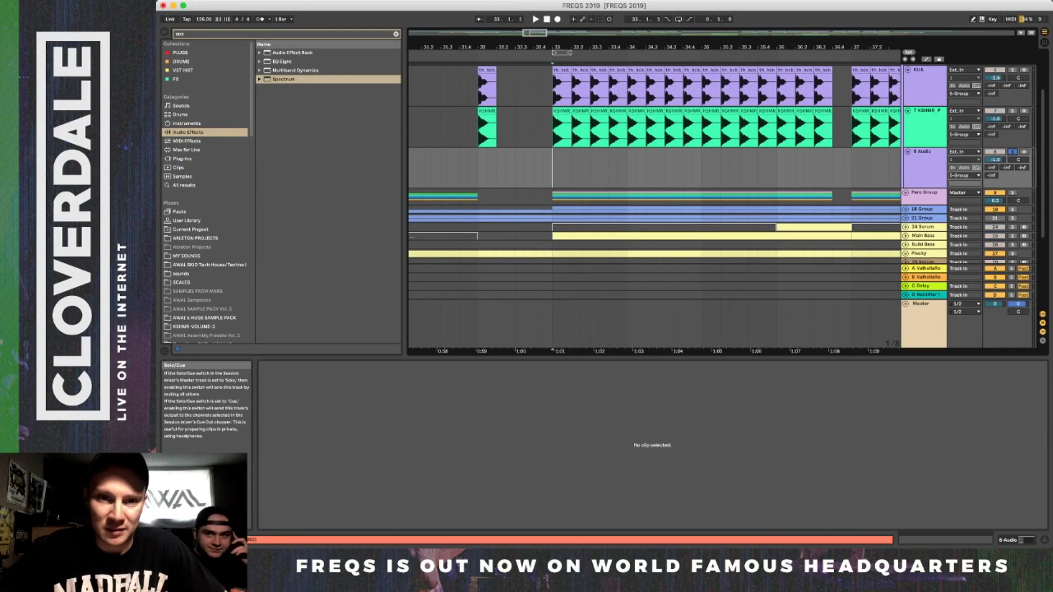
# Turn off solo on the empty audio track below KSHMR Punchy Kick and delete that track.
pyautogui.click(561, 110)
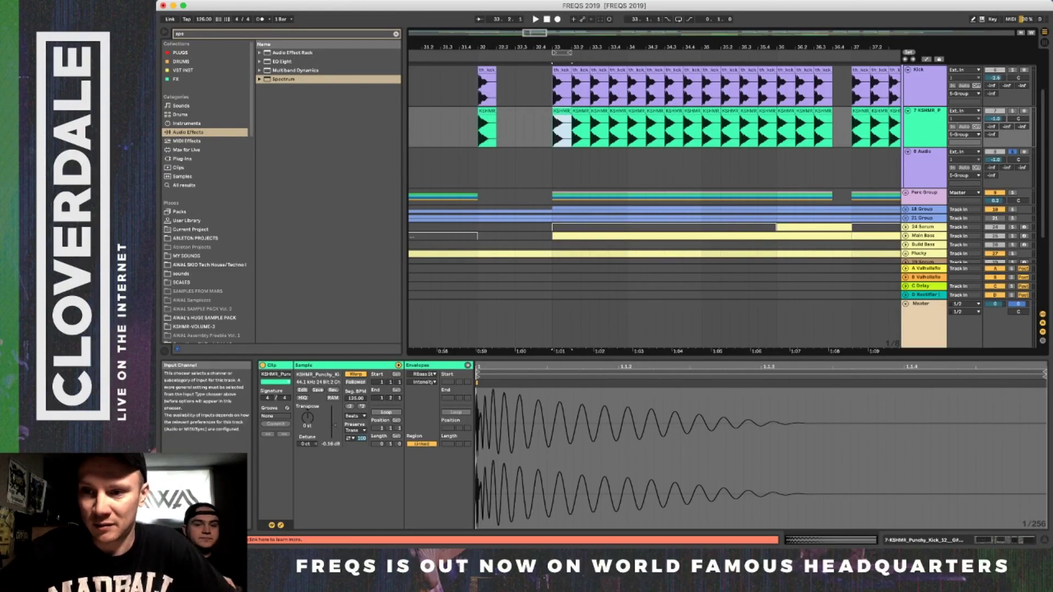
pyautogui.click(1013, 151)
pyautogui.scroll(-1, 924, 164)
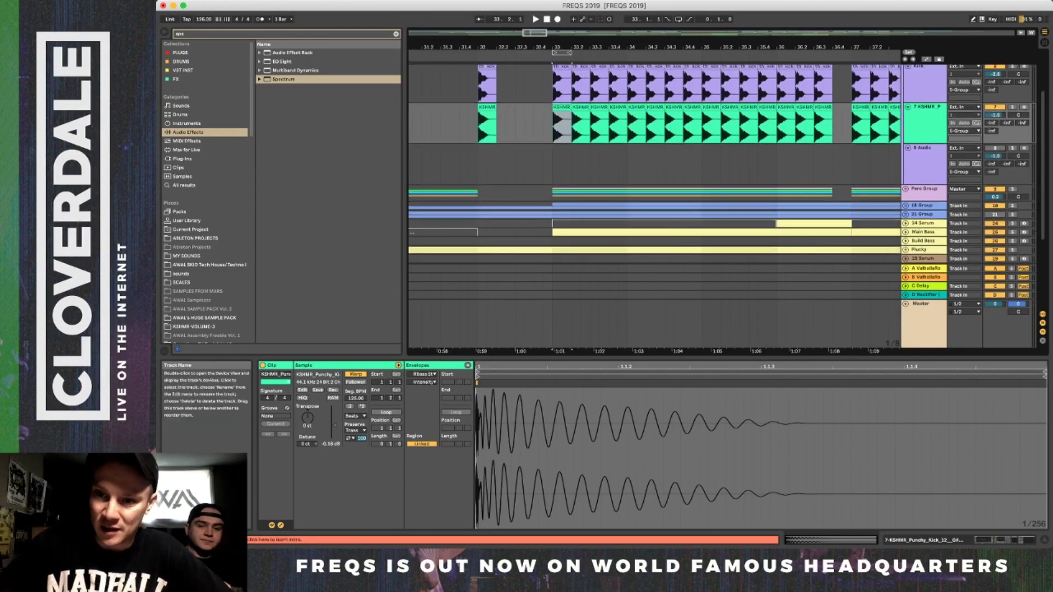
pyautogui.scroll(-2, 925, 165)
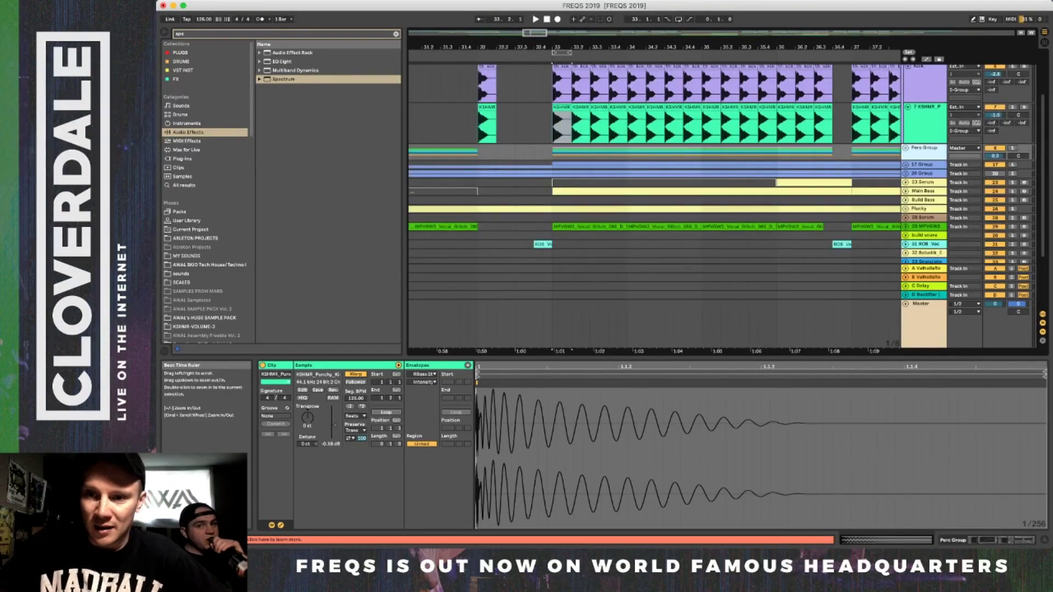
# Unfold the Perc Group and examine its snare, top loop, hat and percussion clips around bar 33.
pyautogui.moveTo(779, 47); pyautogui.dragTo(779, 14)
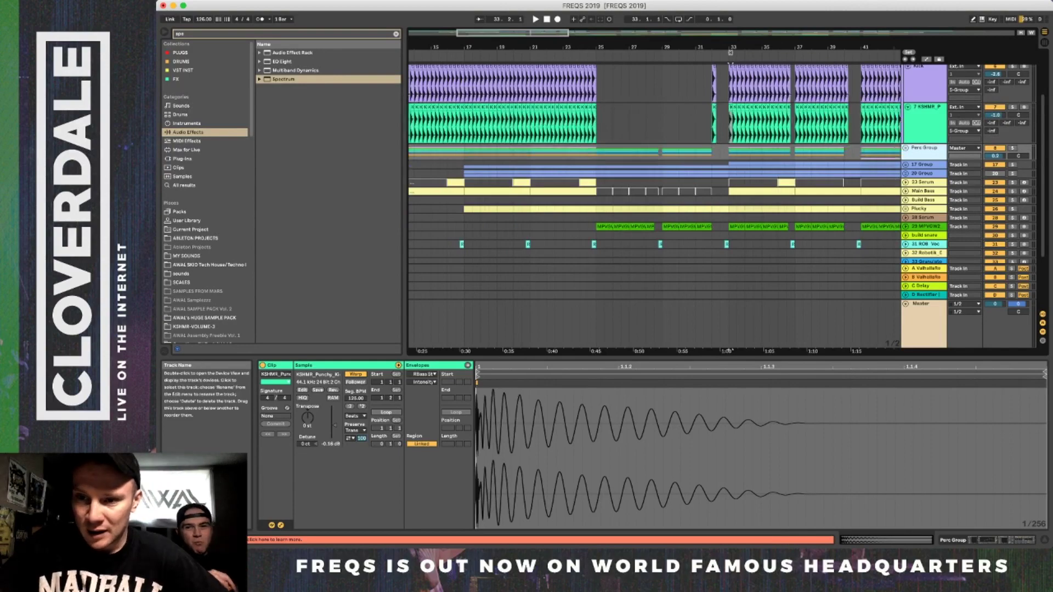
pyautogui.scroll(-3, 731, 255)
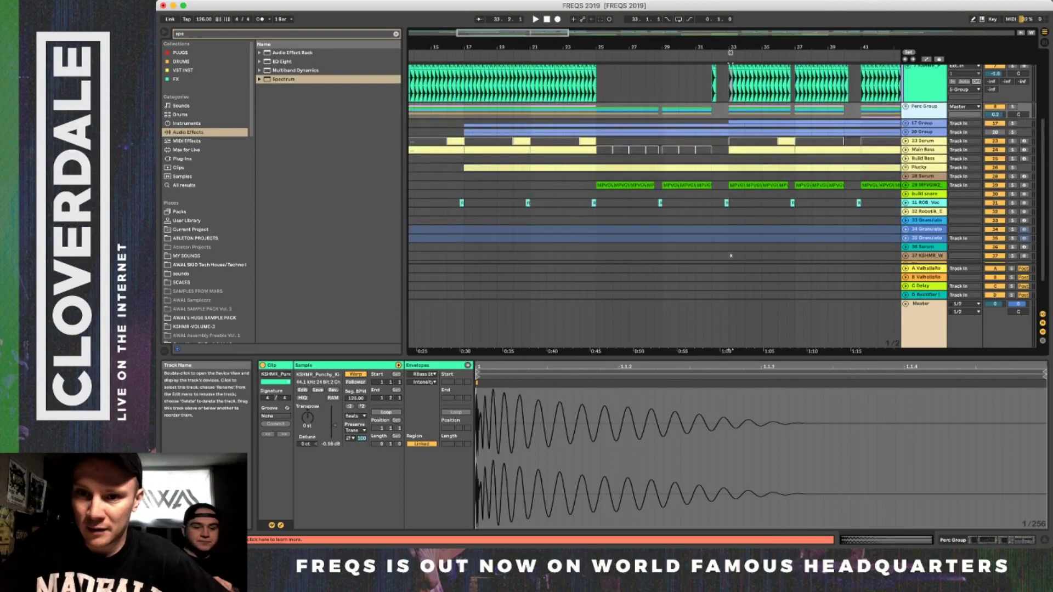
pyautogui.scroll(3, 732, 256)
pyautogui.hscroll(3, 731, 256)
pyautogui.click(963, 157)
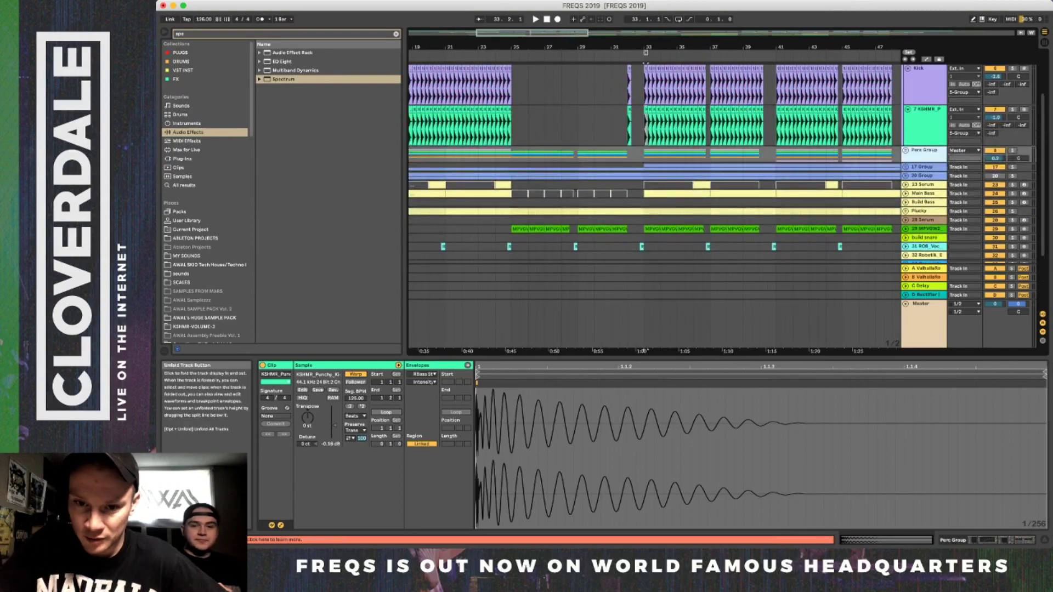
pyautogui.click(906, 151)
pyautogui.scroll(-5, 862, 241)
pyautogui.scroll(-3, 721, 165)
pyautogui.hscroll(-1, 721, 164)
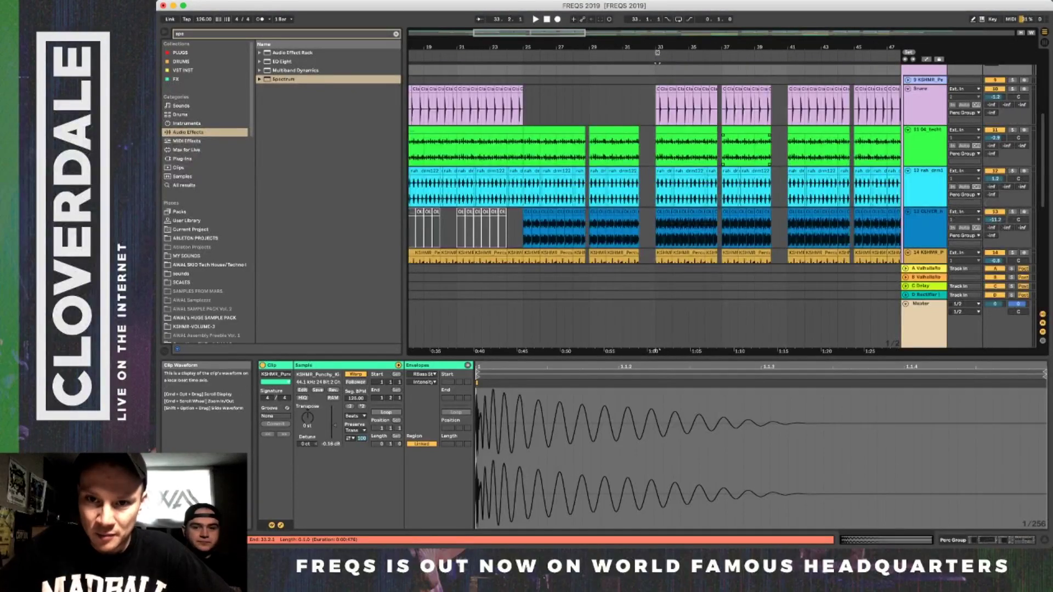
pyautogui.moveTo(707, 47); pyautogui.dragTo(707, 90)
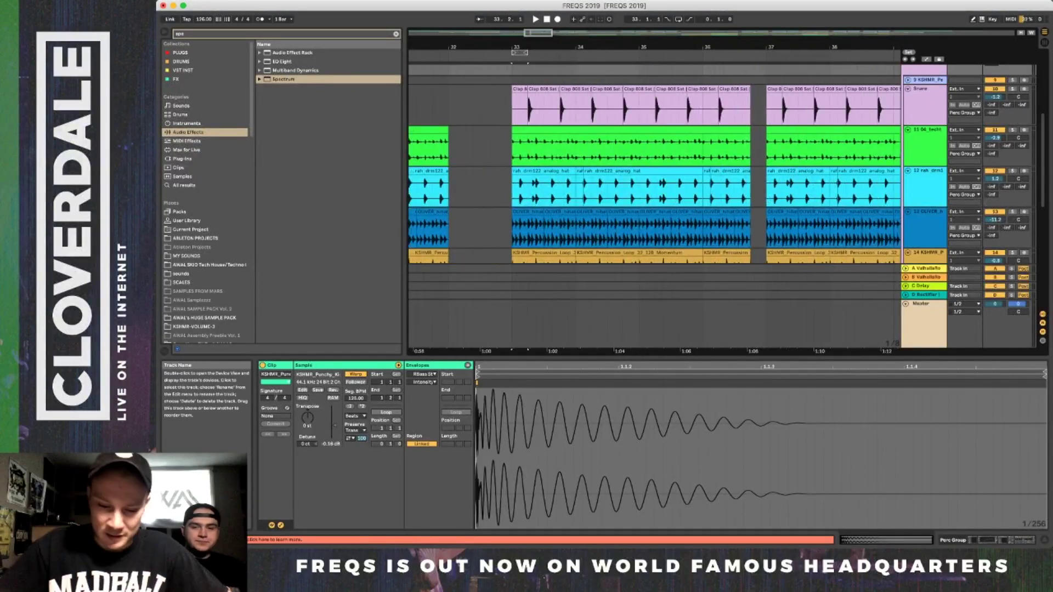
# Insert a new audio track directly below the techtop loop track inside the Perc Group.
pyautogui.click(926, 143)
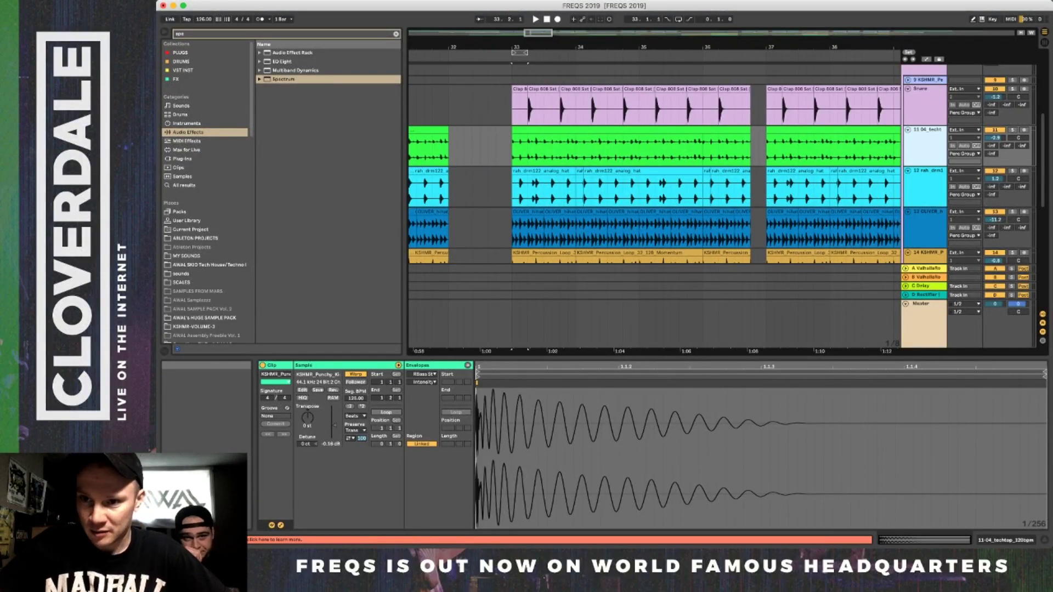
pyautogui.hscroll(3, 652, 170)
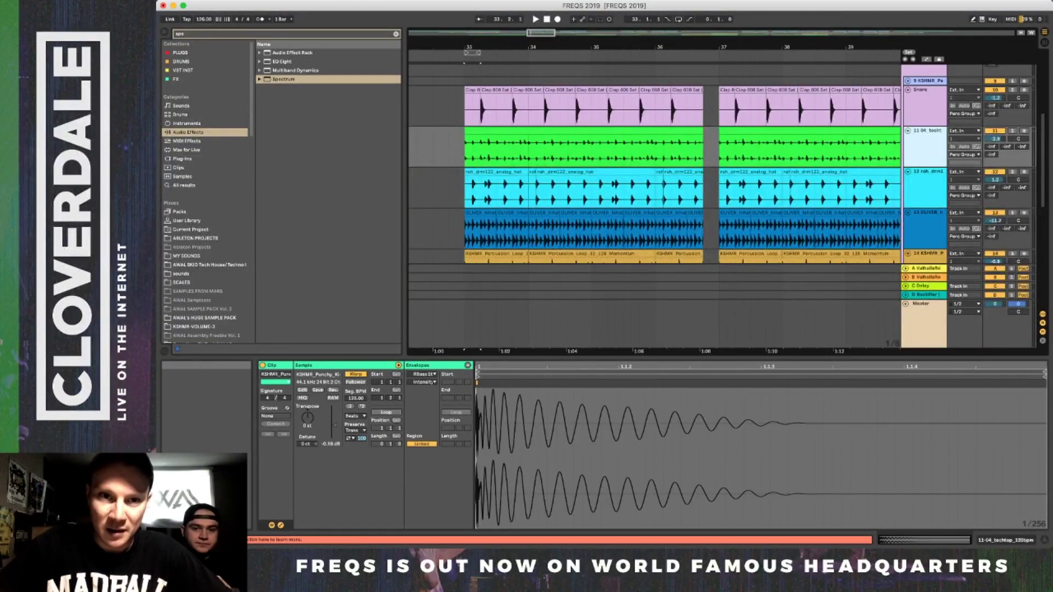
pyautogui.moveTo(496, 47); pyautogui.dragTo(496, 38)
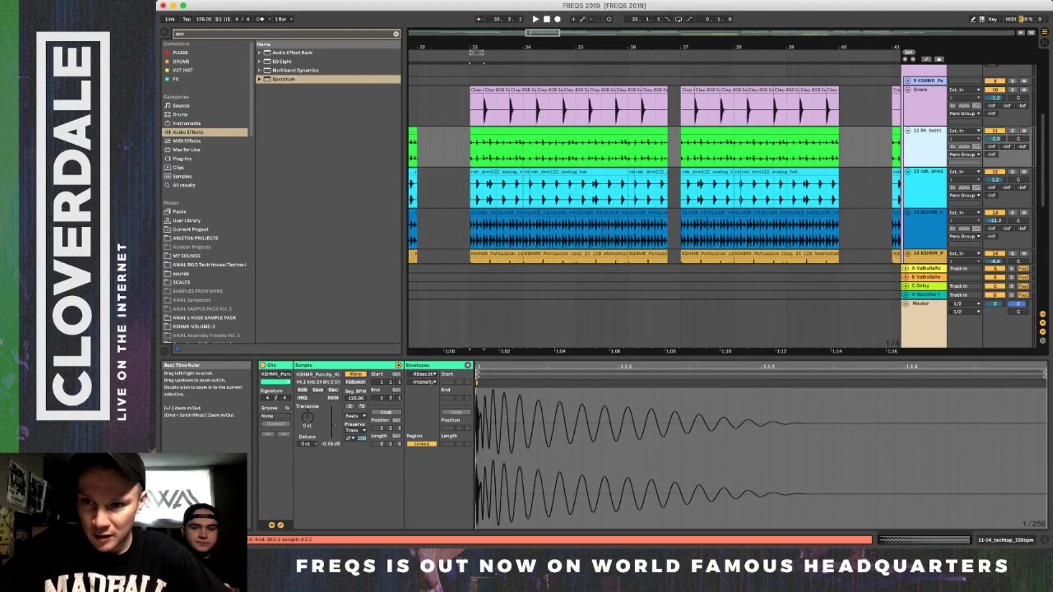
pyautogui.press('super+t')
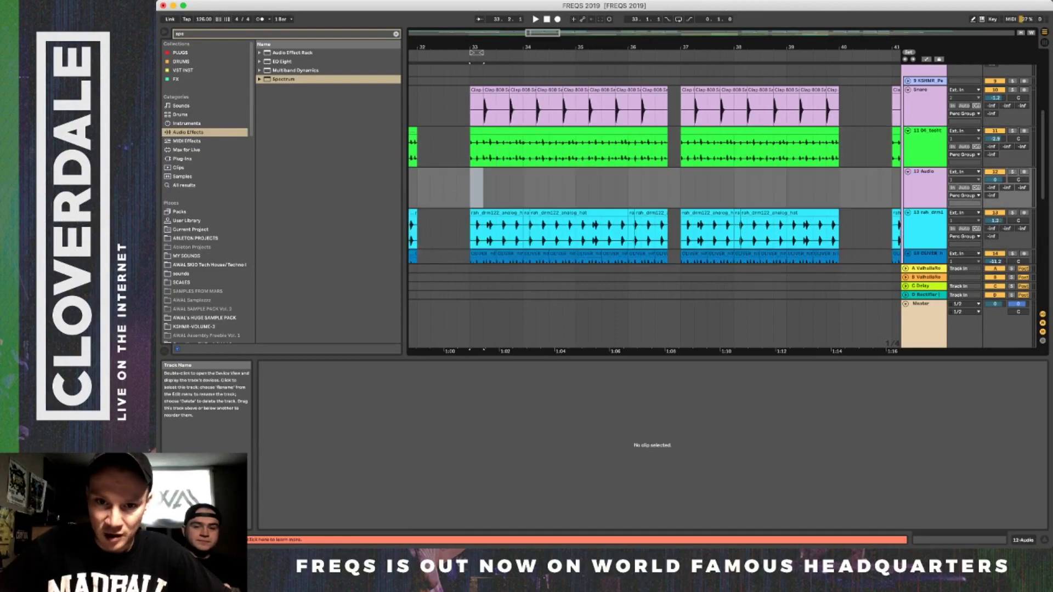
# Copy the one-bar KSHMR percussion loop clip at bar 33 to the same position on the new audio track.
pyautogui.scroll(-2, 653, 164)
pyautogui.hscroll(-2, 652, 164)
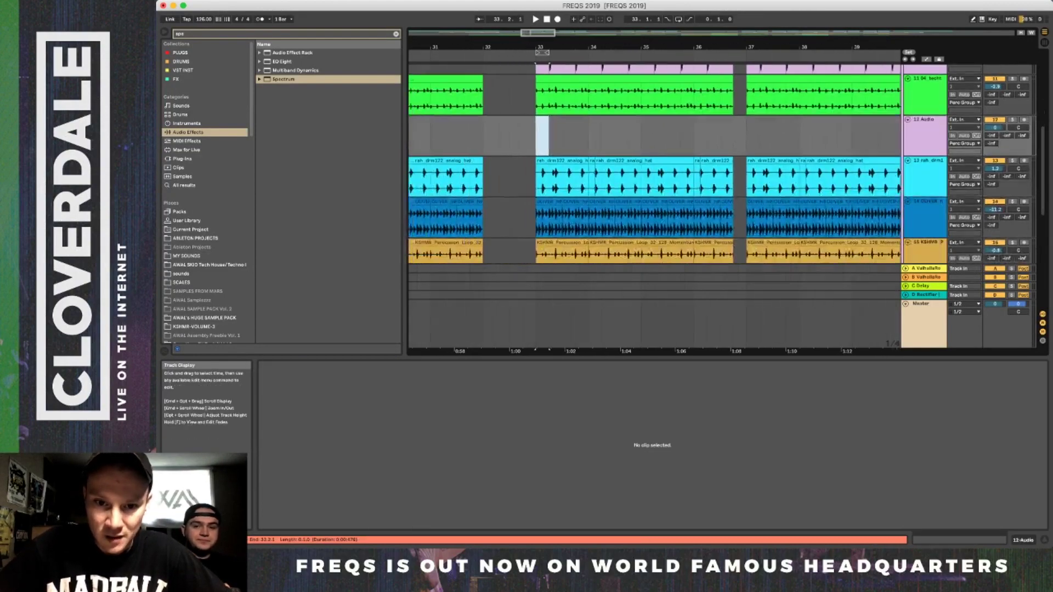
pyautogui.scroll(-1, 652, 165)
pyautogui.hscroll(-1, 653, 164)
pyautogui.click(565, 225)
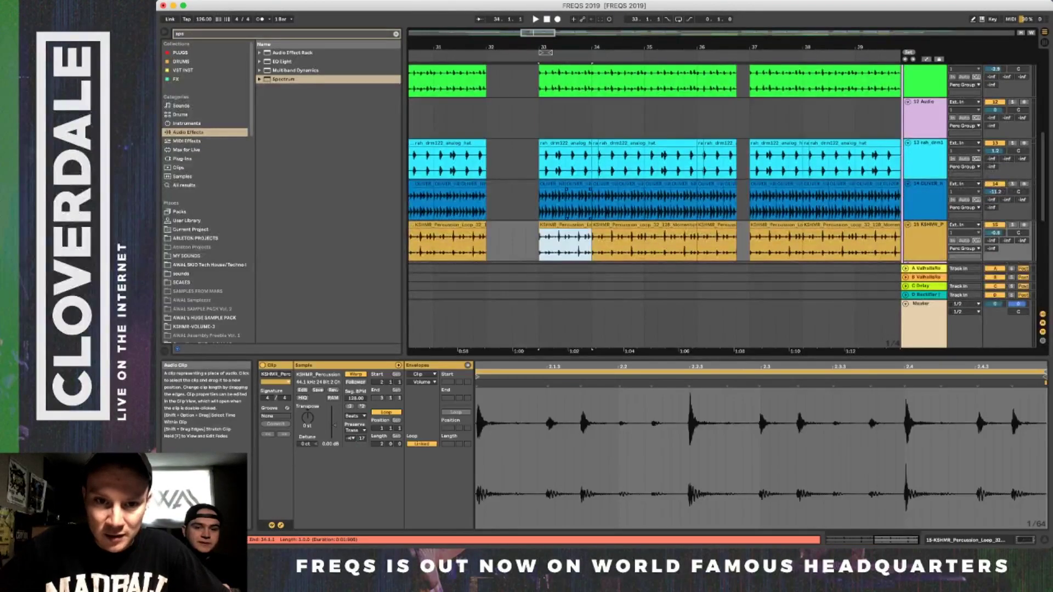
pyautogui.press('super+c')
pyautogui.click(542, 119)
pyautogui.press('super+v')
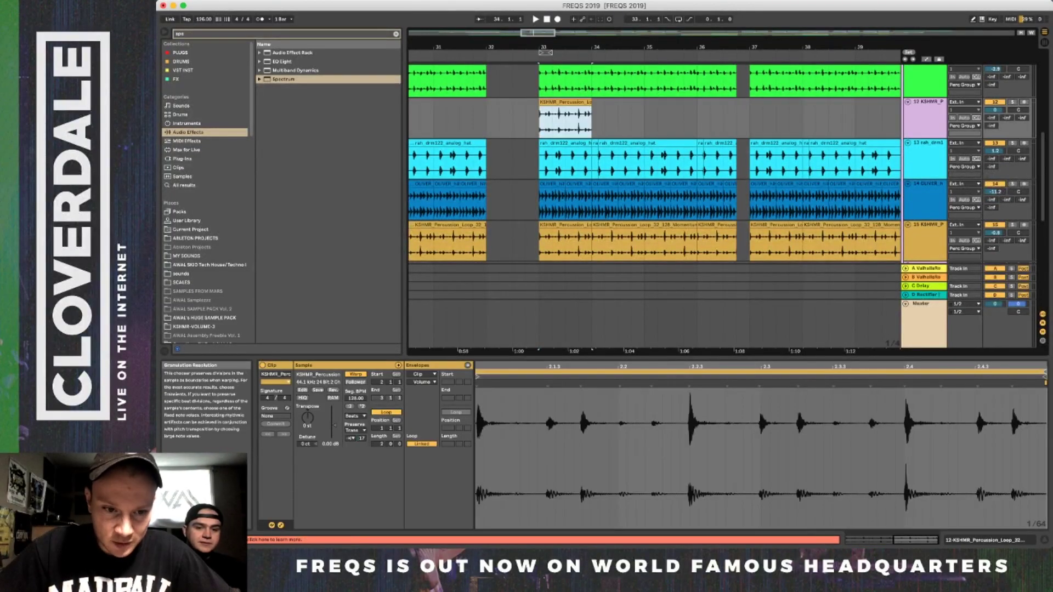
# Set the copied percussion loop's transient envelope to 100, solo its track and play it.
pyautogui.moveTo(362, 438); pyautogui.dragTo(361, 393)
pyautogui.press('z')
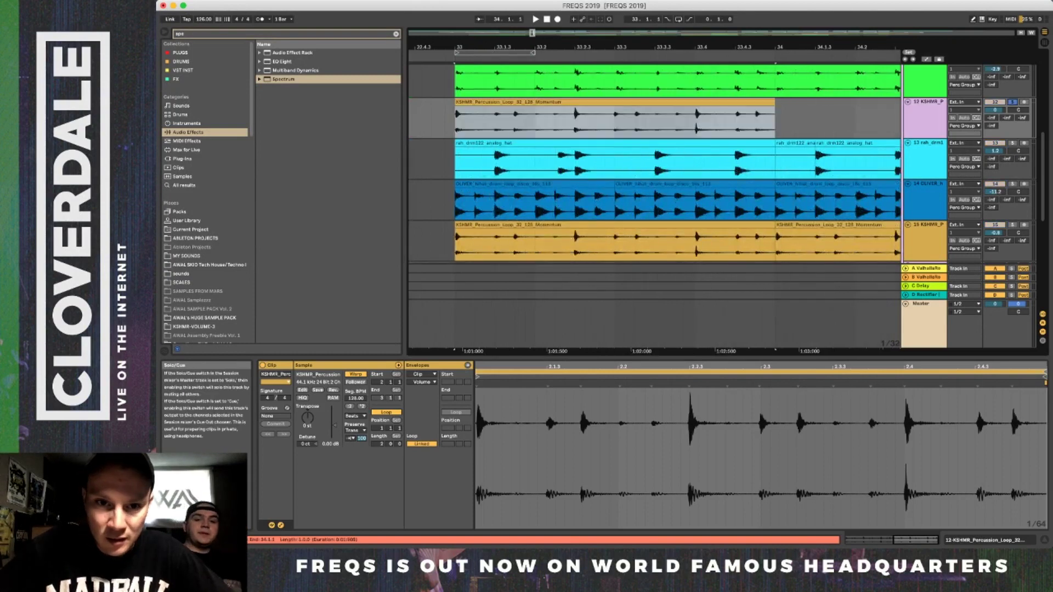
pyautogui.moveTo(495, 47); pyautogui.dragTo(494, 39)
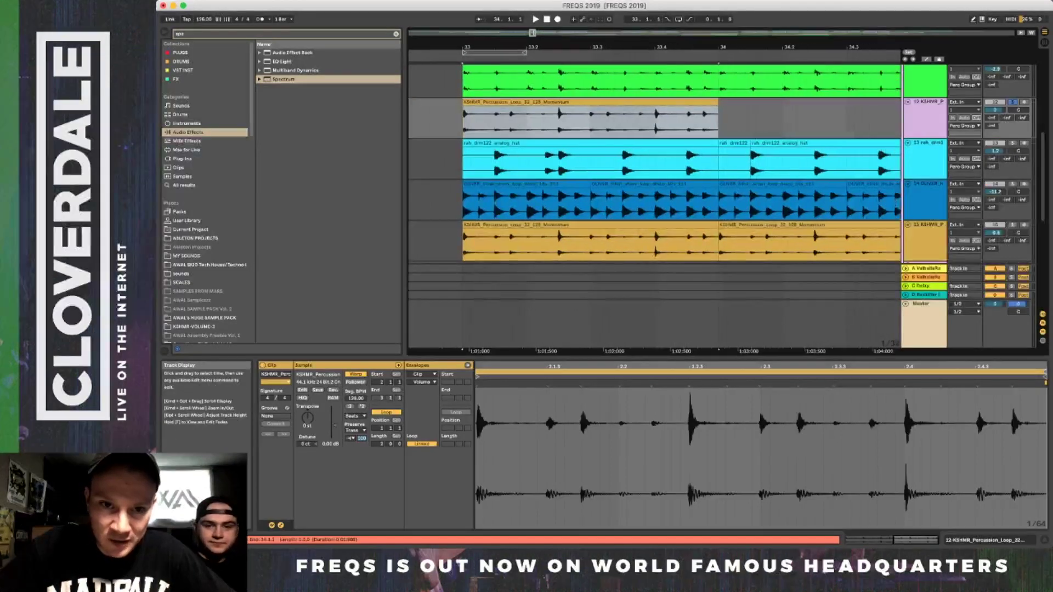
pyautogui.press('space')
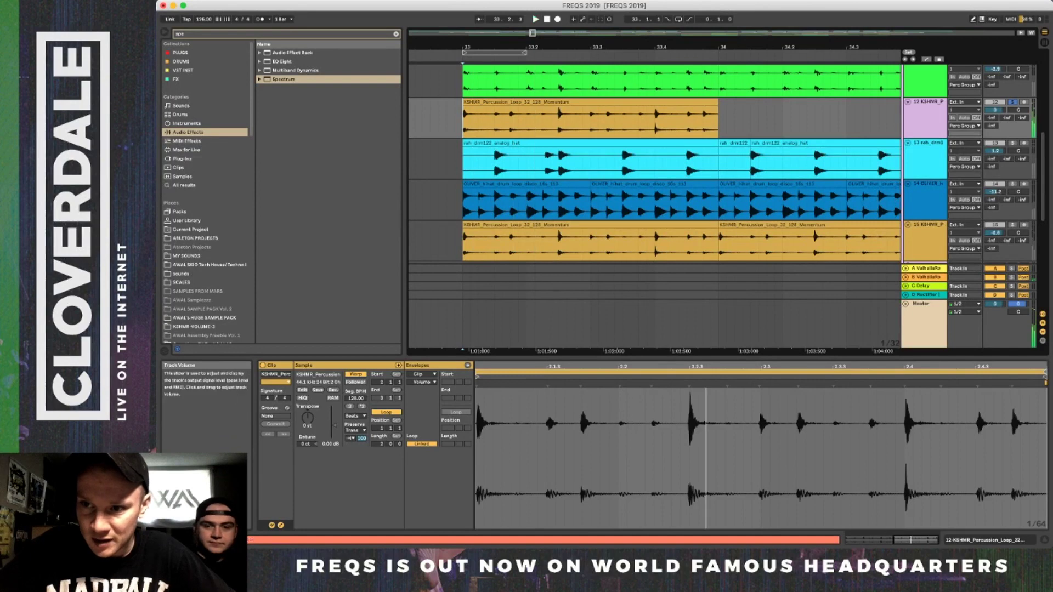
# Adjust the volume of the copied percussion loop's track and replay the clip from bar 33.
pyautogui.moveTo(995, 109); pyautogui.dragTo(995, 118)
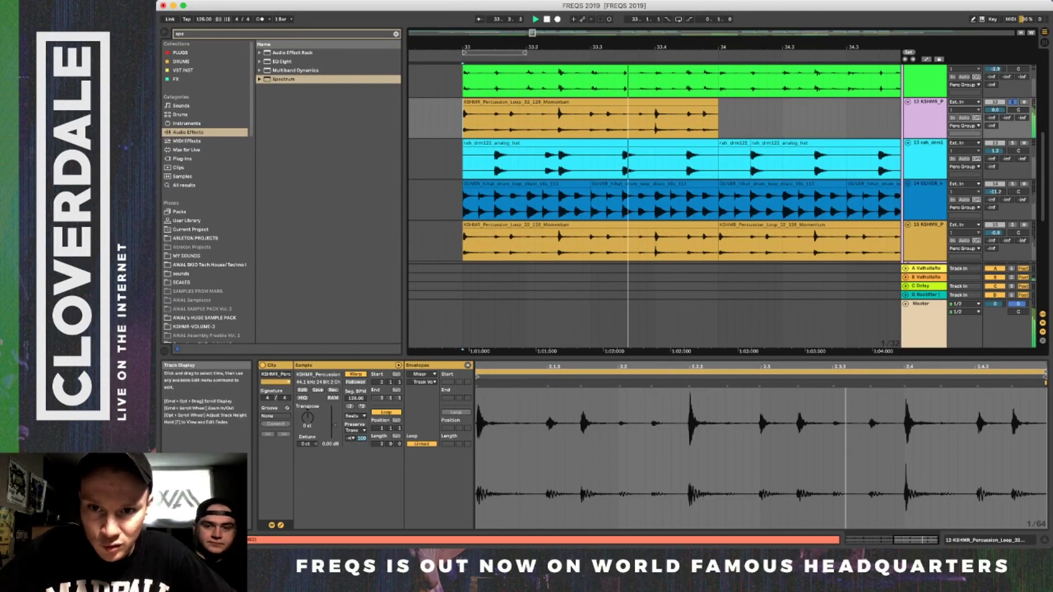
pyautogui.click(466, 120)
pyautogui.press('space')
pyautogui.press('space')
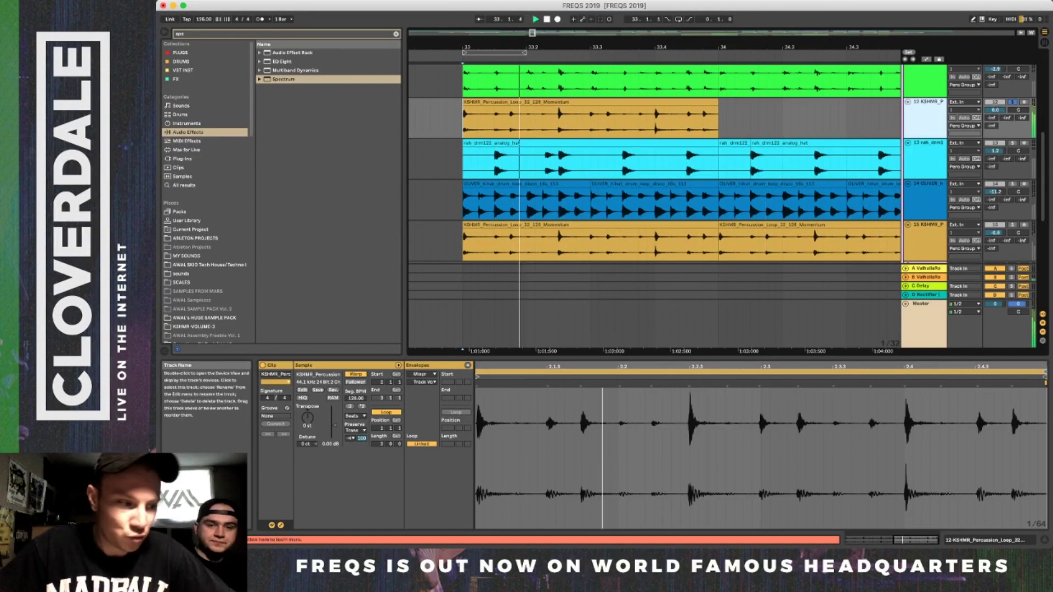
# Replay the soloed copy of the KSHMR percussion loop from bar 33.
pyautogui.press('space')
pyautogui.press('space')
pyautogui.press('space')
# Shorten the copied percussion loop's transient envelope to 17 and audition the tightened hits.
pyautogui.click(527, 102)
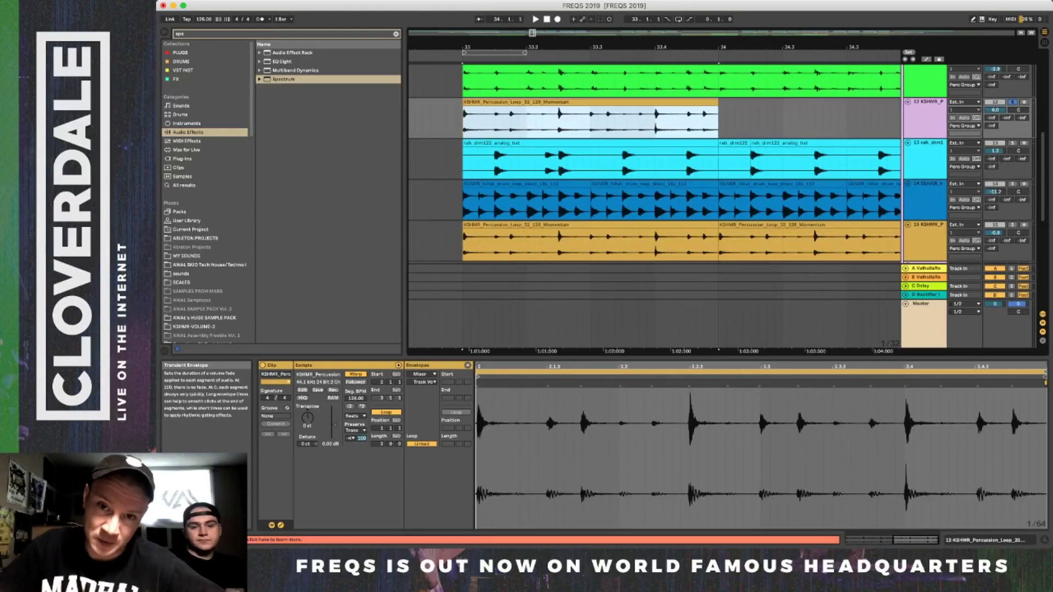
pyautogui.scroll(2, 653, 164)
pyautogui.scroll(-2, 653, 165)
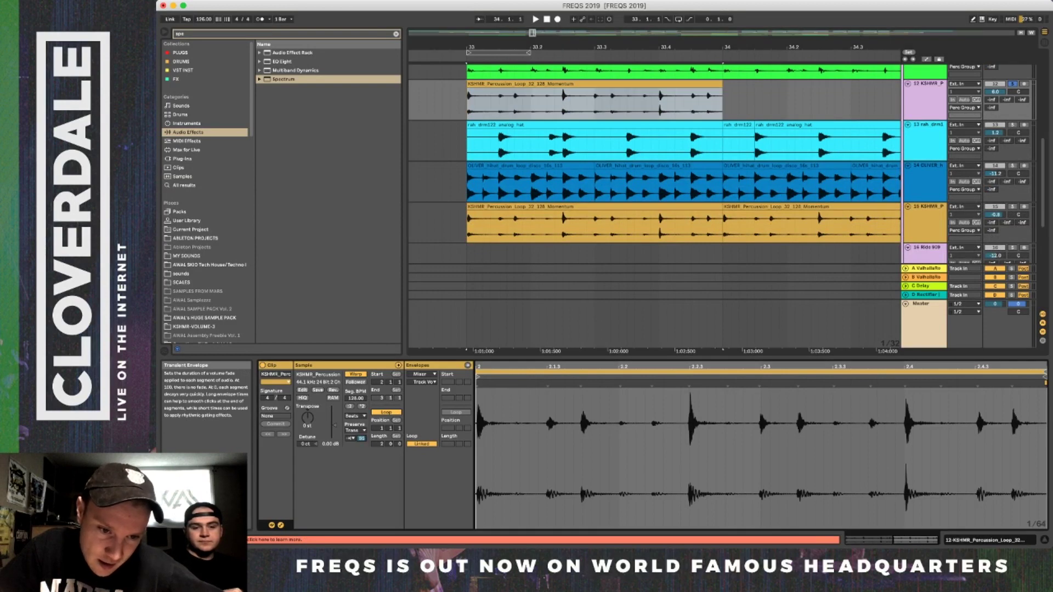
pyautogui.moveTo(362, 438); pyautogui.dragTo(362, 423)
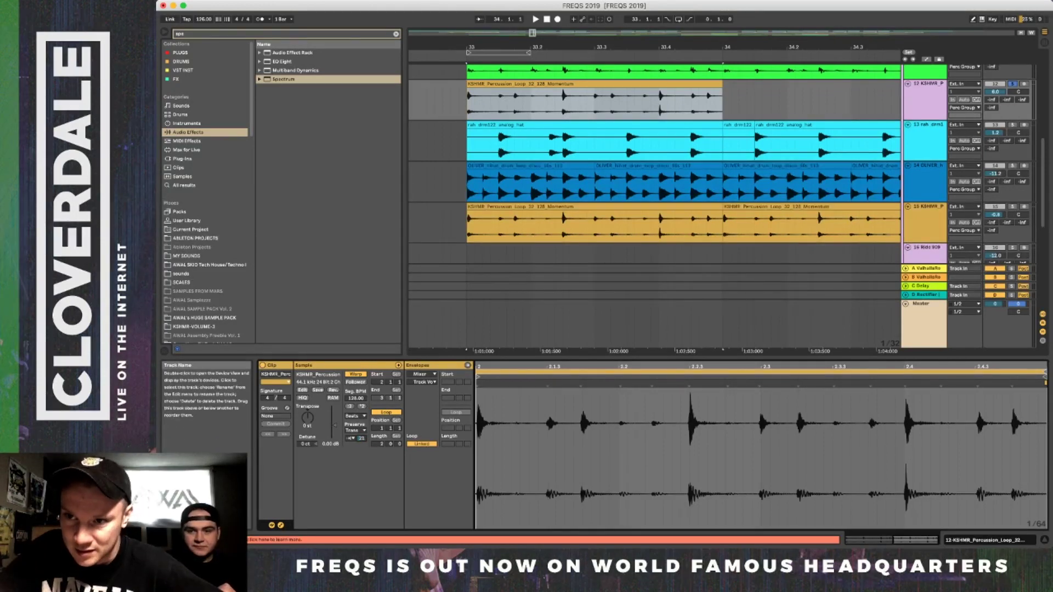
pyautogui.press('space')
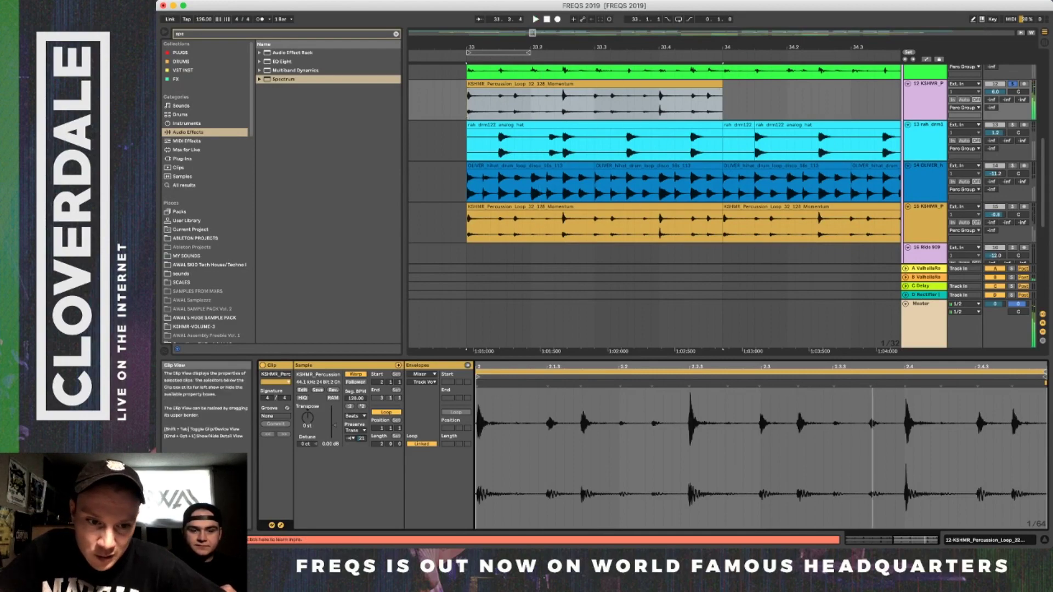
pyautogui.press('space')
pyautogui.scroll(2, 653, 164)
pyautogui.press('space')
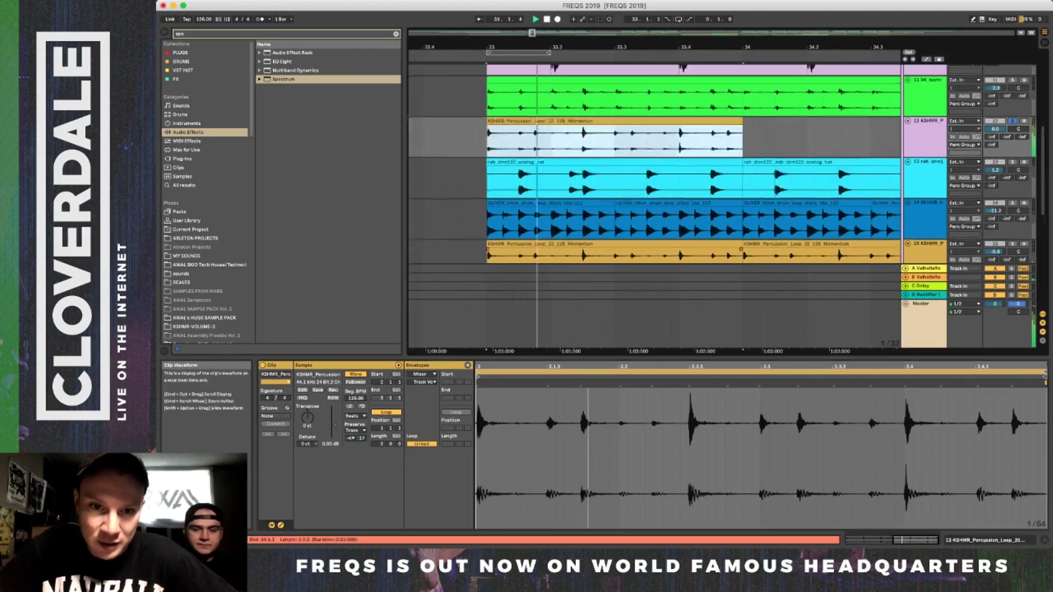
pyautogui.press('space')
# Delete the copied loop's section from 33.1.4 to 33.2.3 and move the remaining clip earlier to close the gap.
pyautogui.scroll(2, 547, 170)
pyautogui.scroll(3, 548, 172)
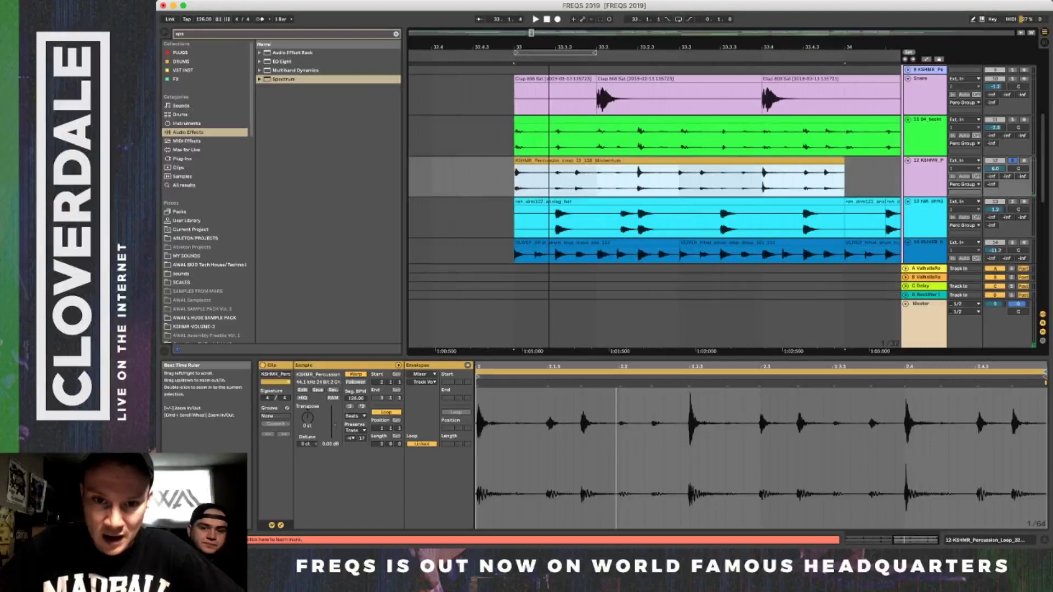
pyautogui.moveTo(583, 181); pyautogui.dragTo(661, 181)
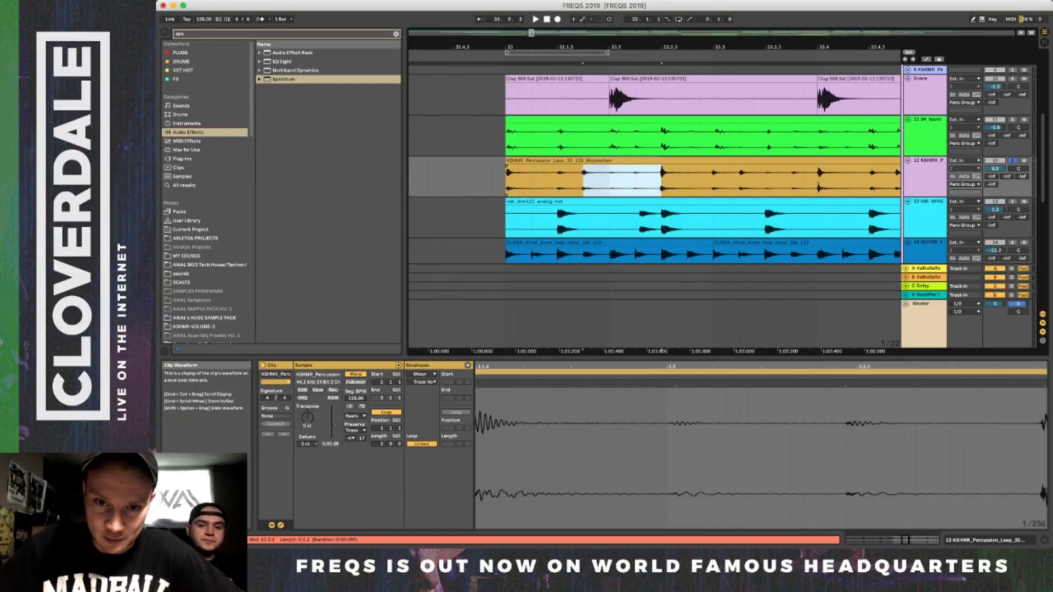
pyautogui.press('Delete')
pyautogui.hscroll(3, 653, 164)
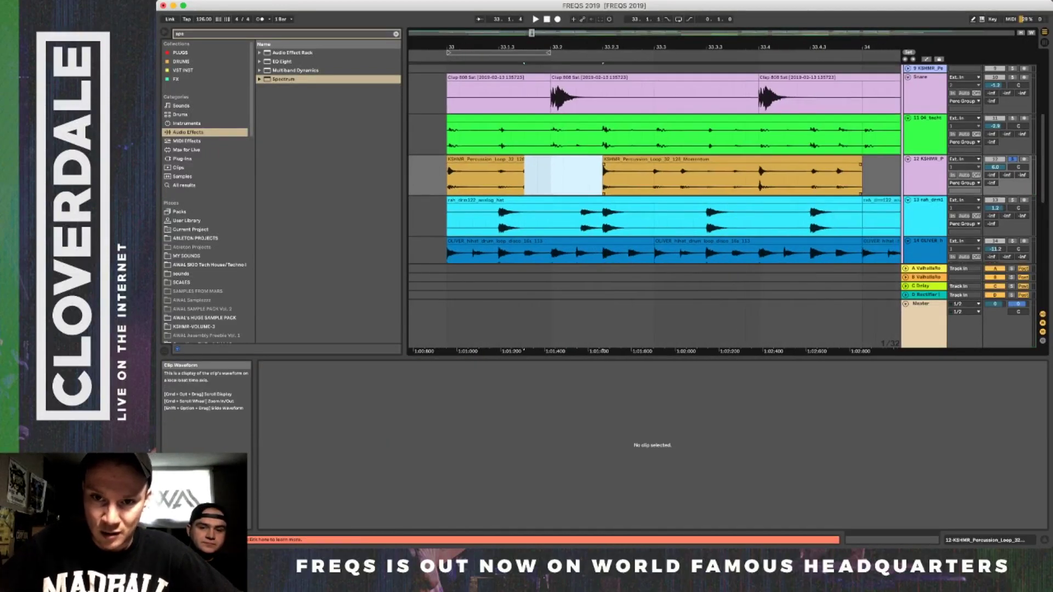
pyautogui.scroll(-3, 699, 219)
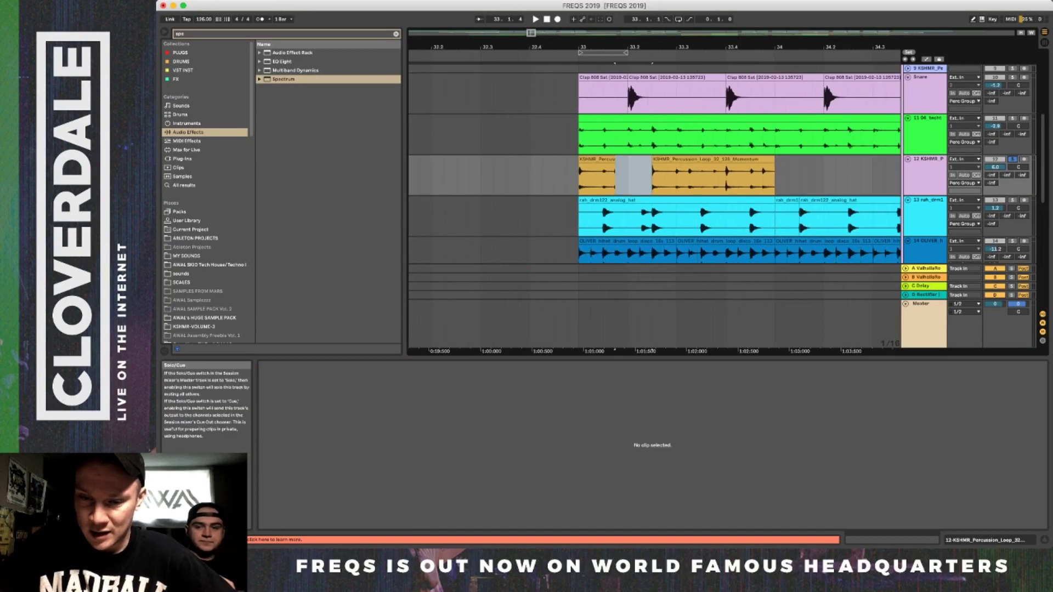
pyautogui.hscroll(5, 655, 171)
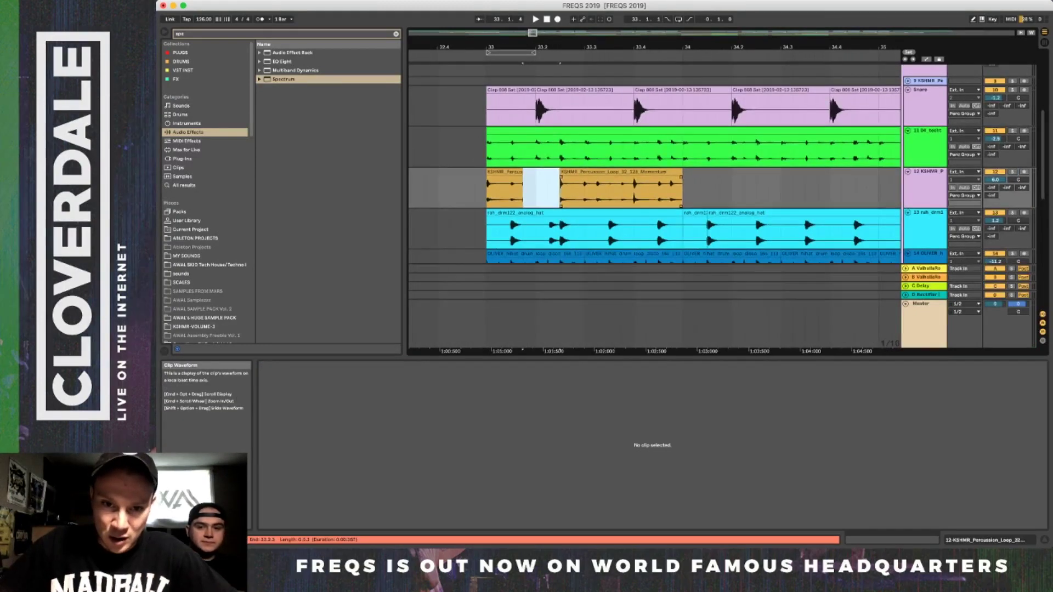
pyautogui.moveTo(603, 171); pyautogui.dragTo(566, 172)
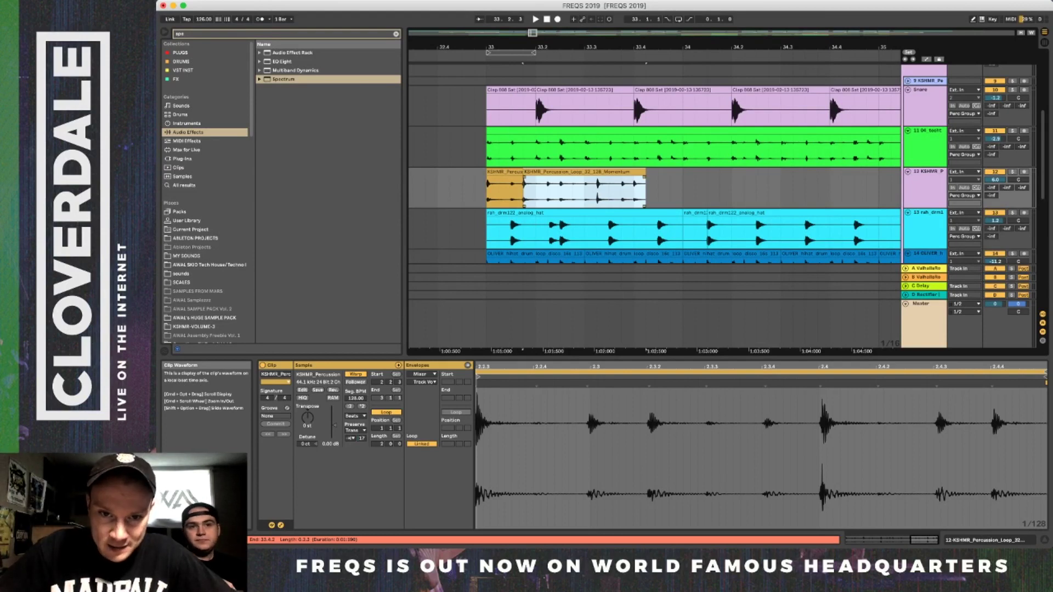
# Loop the arrangement from bar 33 to 35, solo the edited loop's track and play the section.
pyautogui.scroll(2, 713, 165)
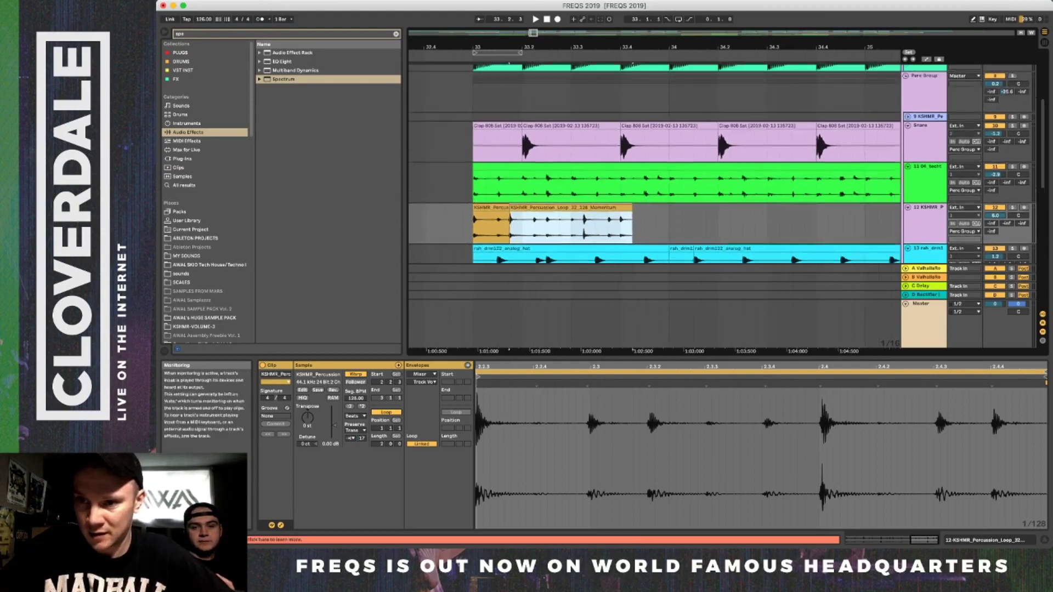
pyautogui.moveTo(472, 142); pyautogui.dragTo(865, 143)
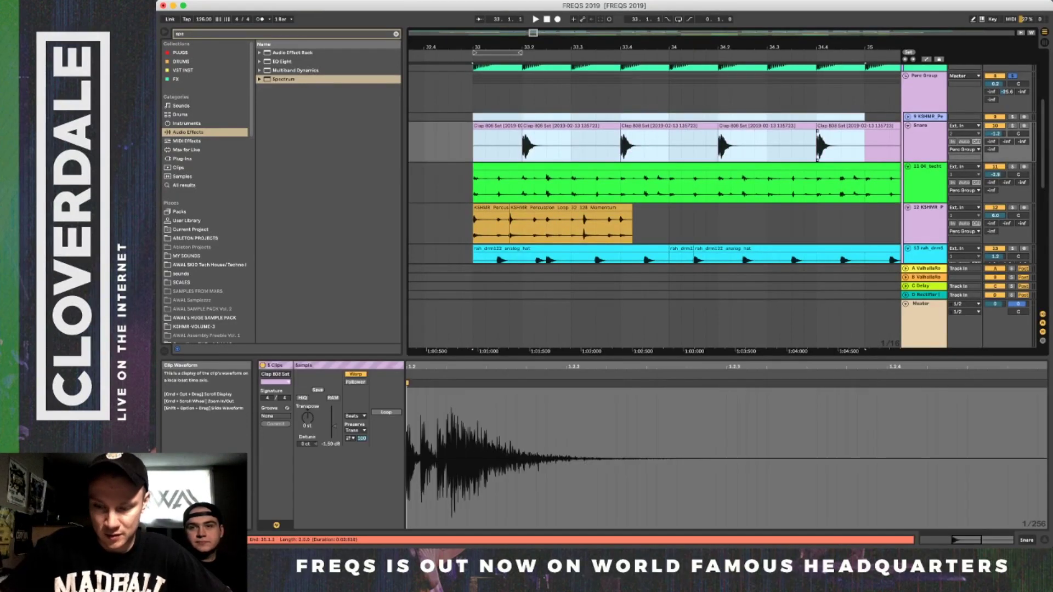
pyautogui.press('super+l')
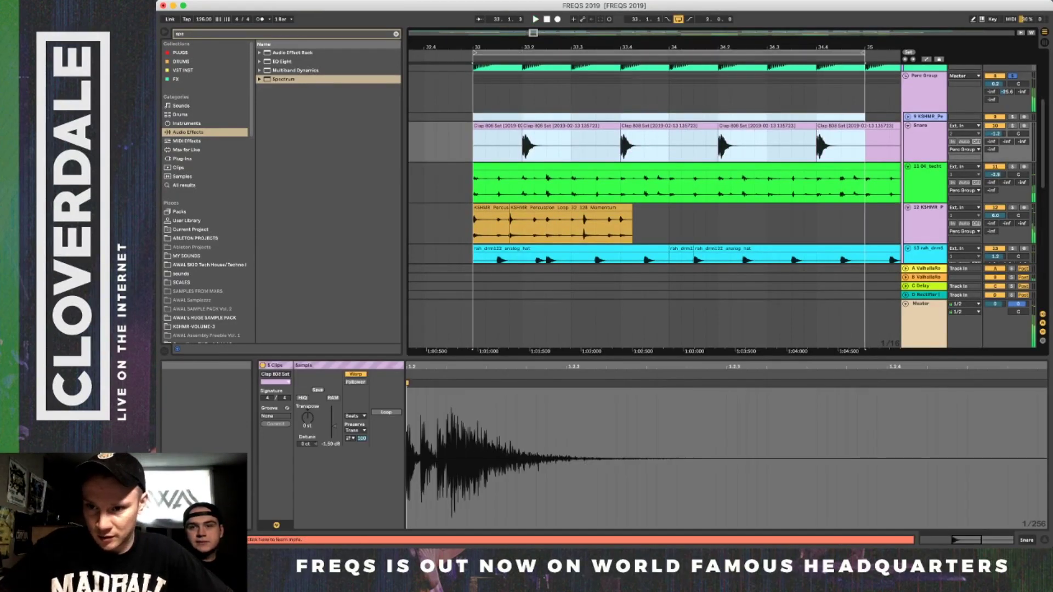
pyautogui.click(1012, 208)
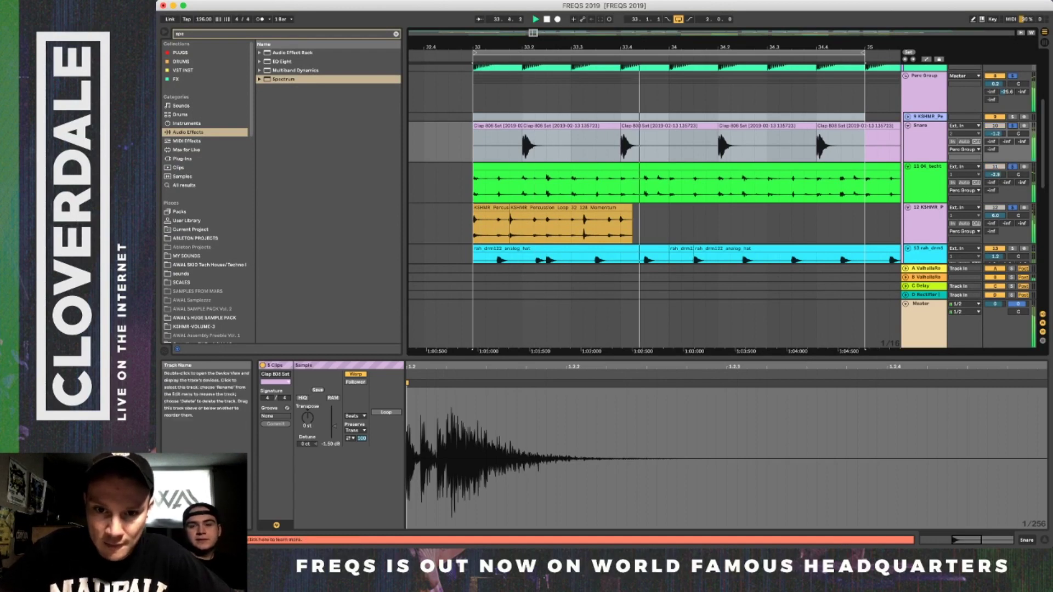
pyautogui.press('space')
pyautogui.press('space')
# Crossfade the join between the edited loop's first and second clips at 33.1.4.
pyautogui.click(581, 208)
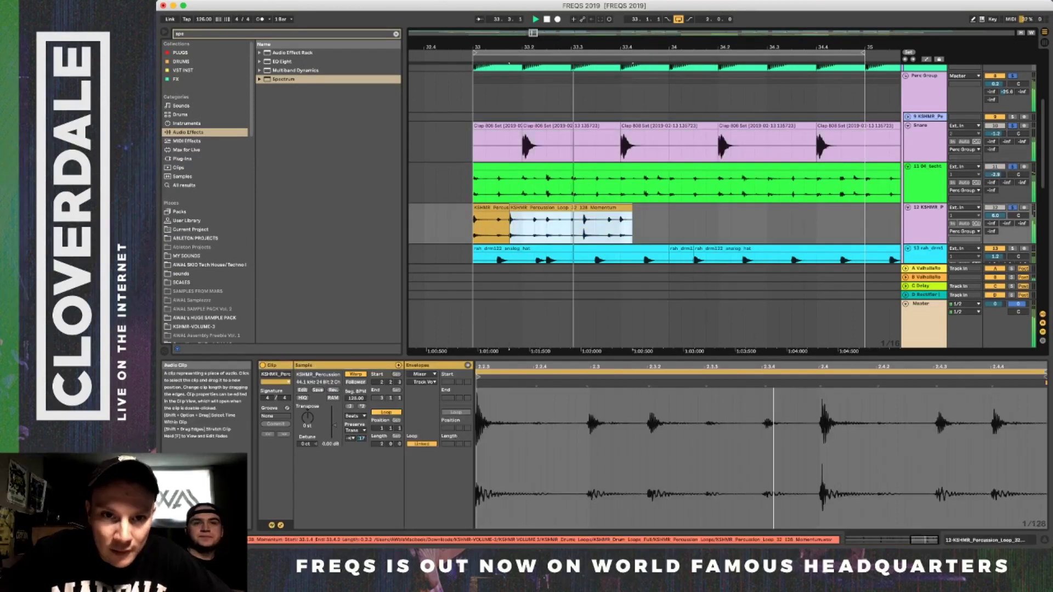
pyautogui.press('space')
pyautogui.scroll(8, 509, 216)
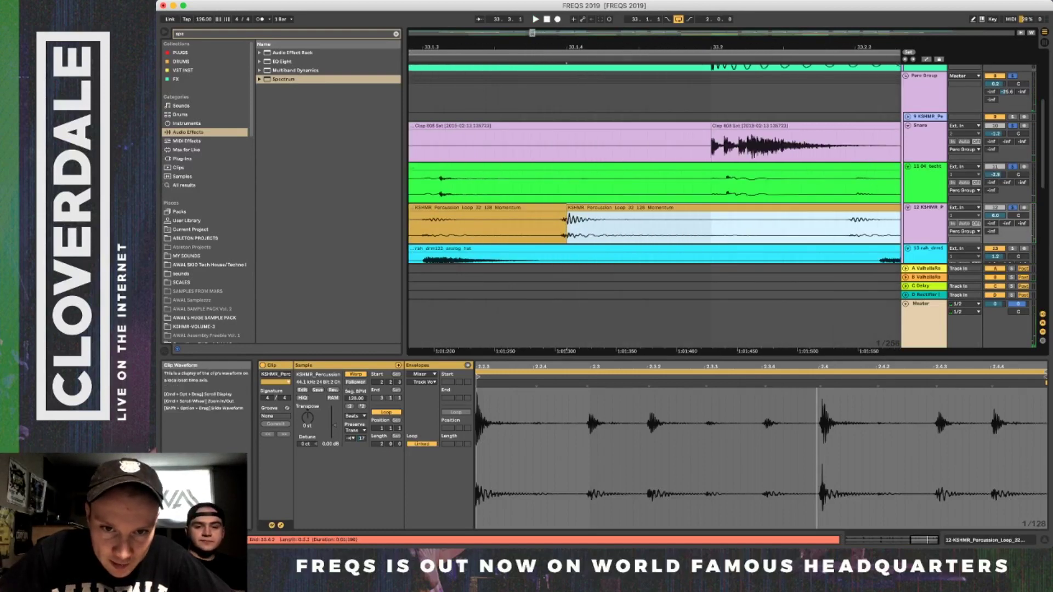
pyautogui.moveTo(565, 213); pyautogui.dragTo(577, 214)
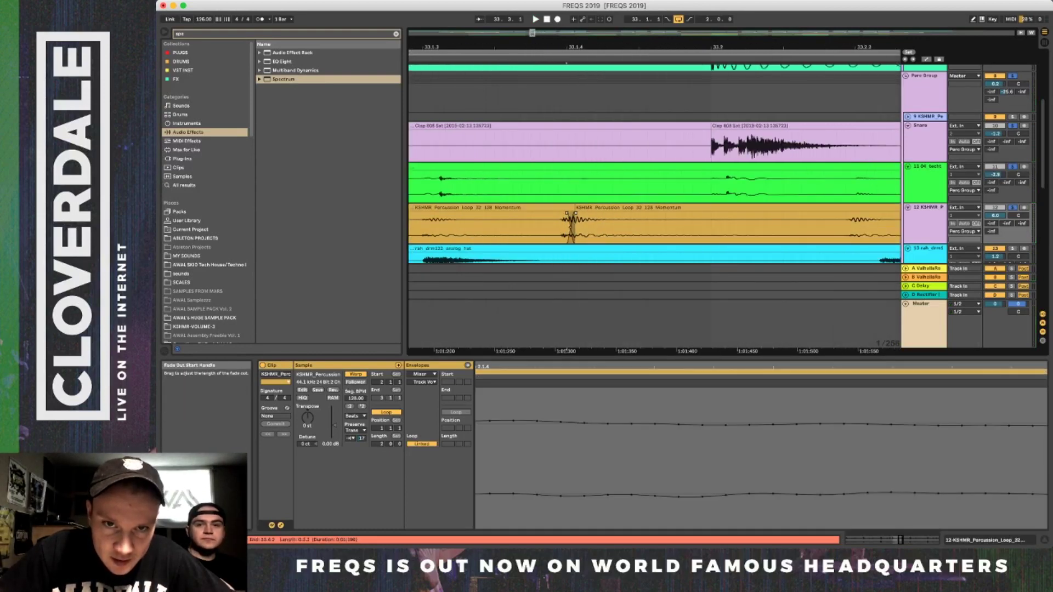
pyautogui.scroll(-6, 598, 219)
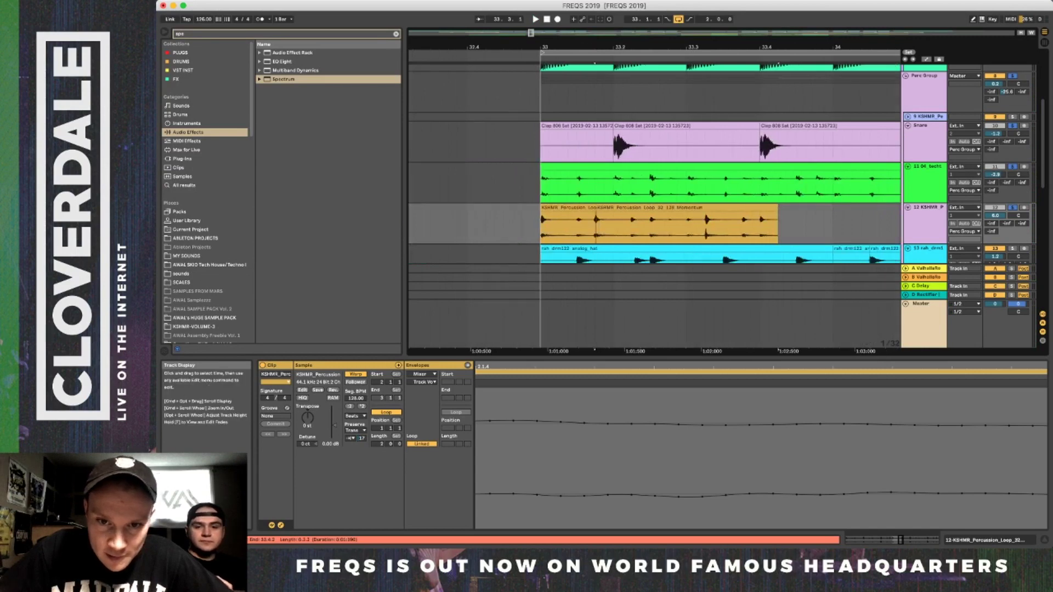
# Split the edited loop's second clip at the hit on 33.3.2 and move the split piece earlier to 33.2.4.
pyautogui.click(513, 224)
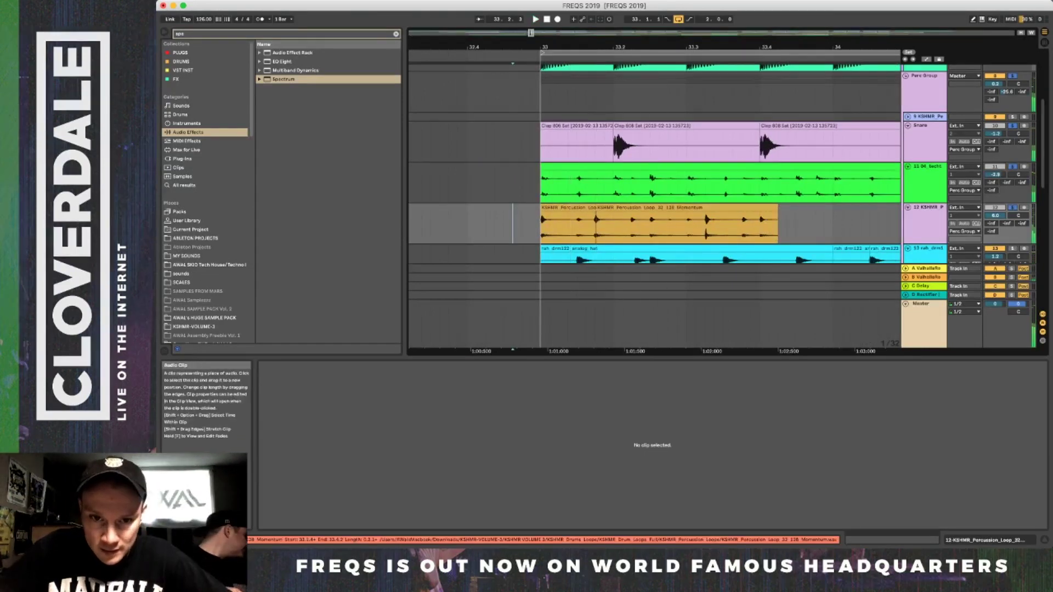
pyautogui.click(640, 208)
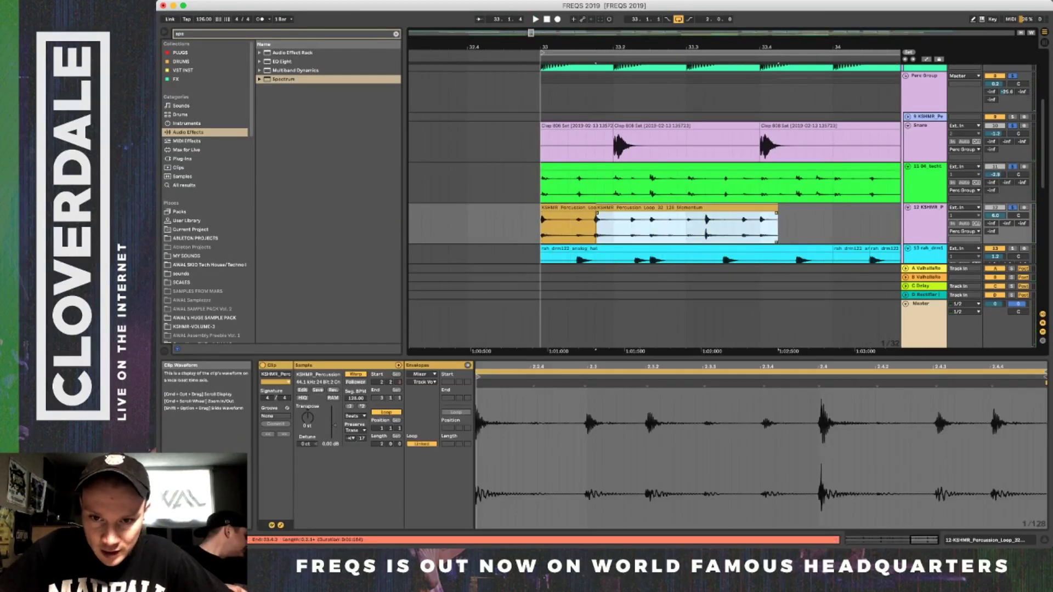
pyautogui.click(696, 225)
pyautogui.press('super+e')
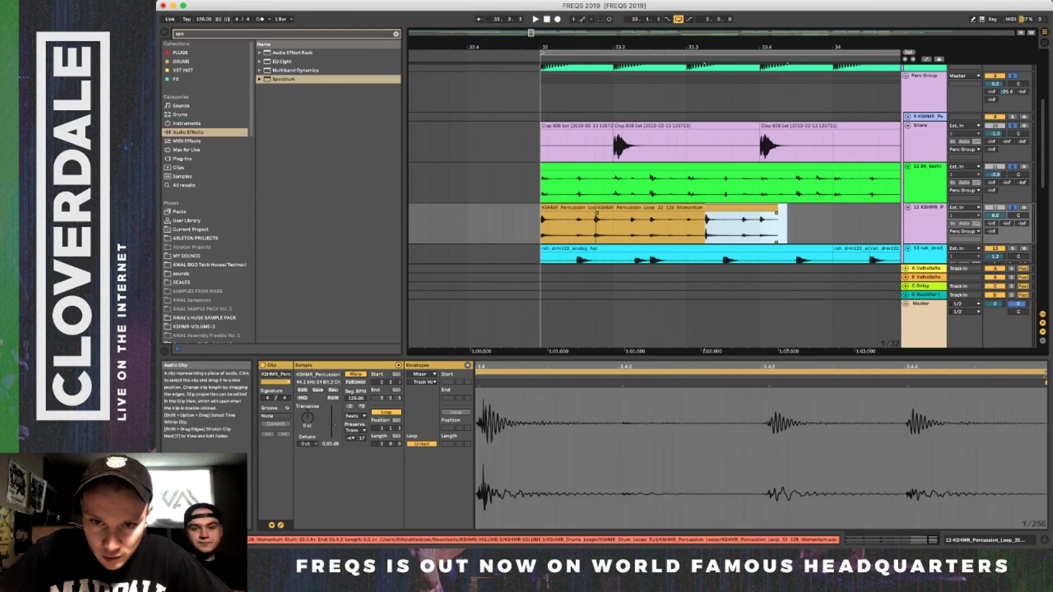
pyautogui.moveTo(698, 214); pyautogui.dragTo(670, 213)
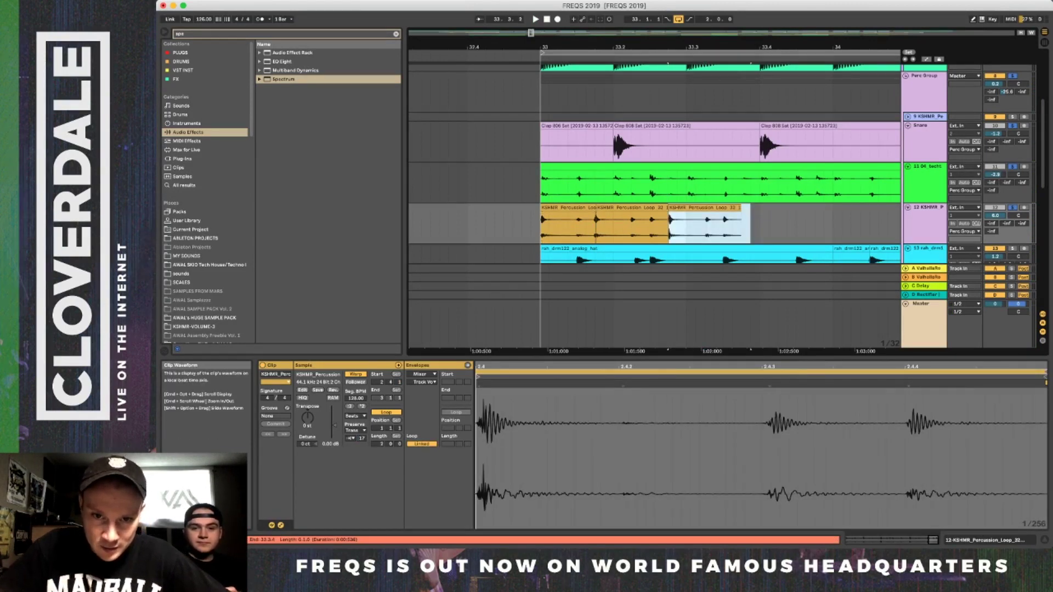
# Compare the edited loop's hits with the techtop loop above, especially around 33.2.4.
pyautogui.doubleClick(586, 226)
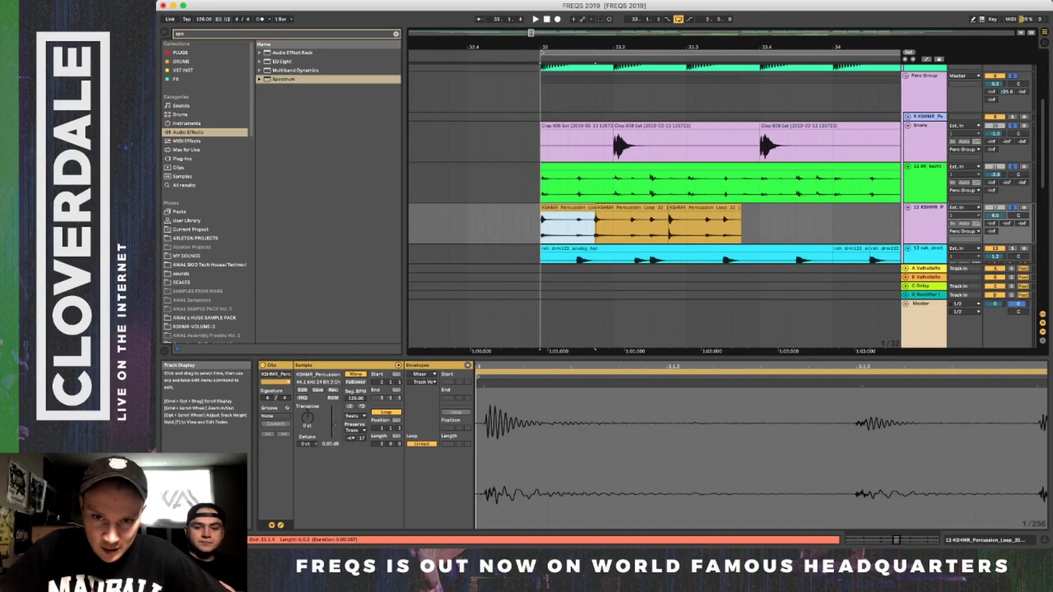
pyautogui.click(595, 183)
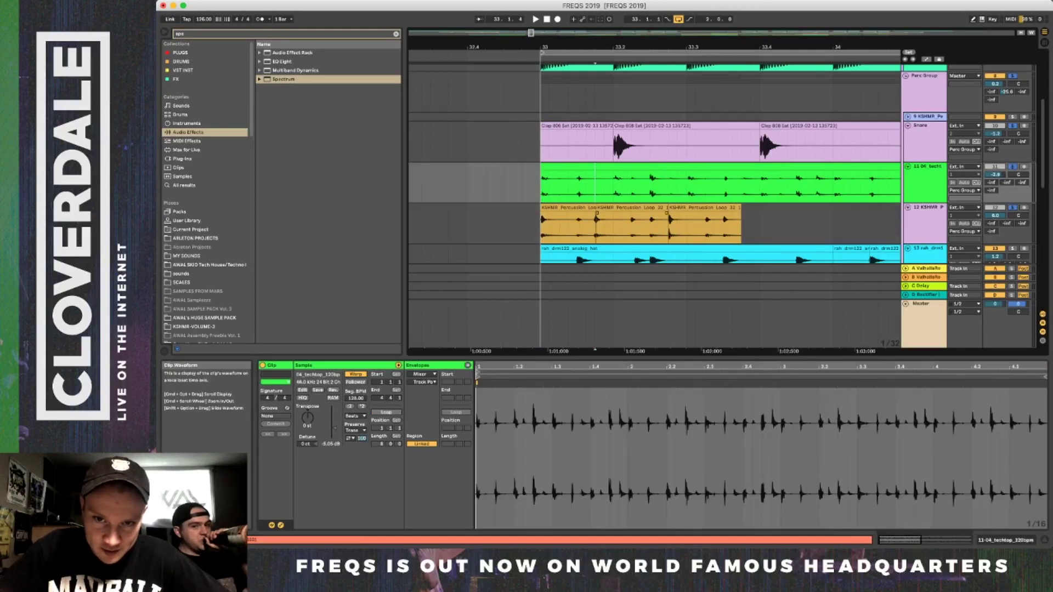
pyautogui.click(768, 225)
pyautogui.click(658, 166)
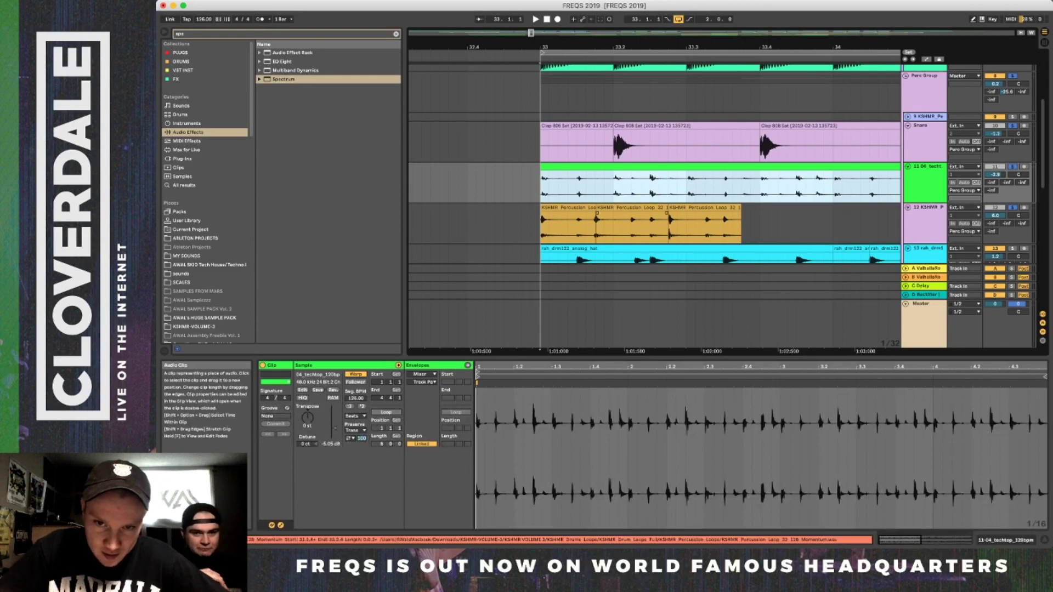
pyautogui.click(705, 225)
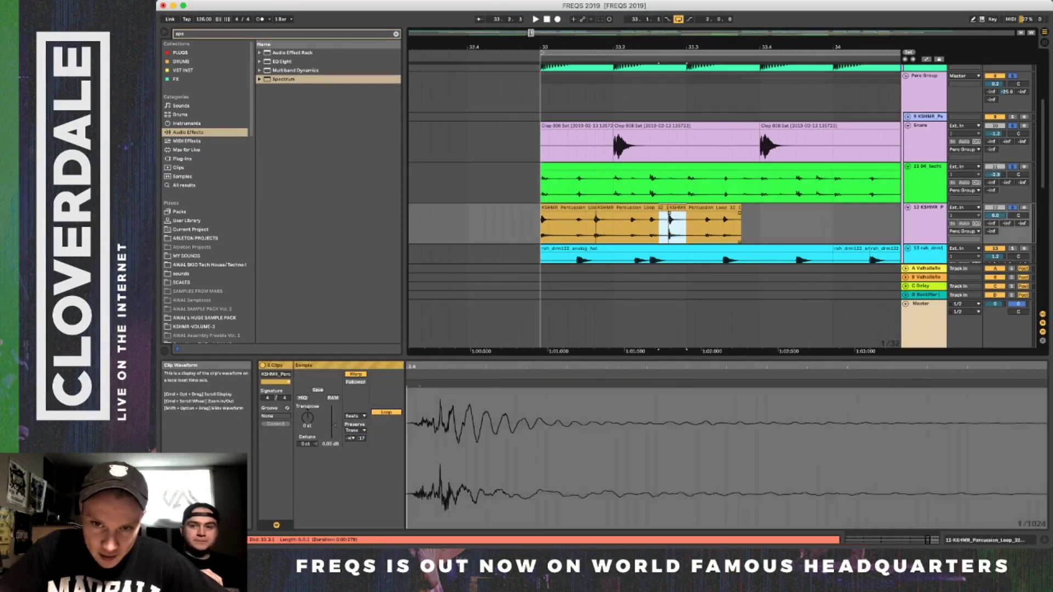
pyautogui.moveTo(659, 186); pyautogui.dragTo(677, 186)
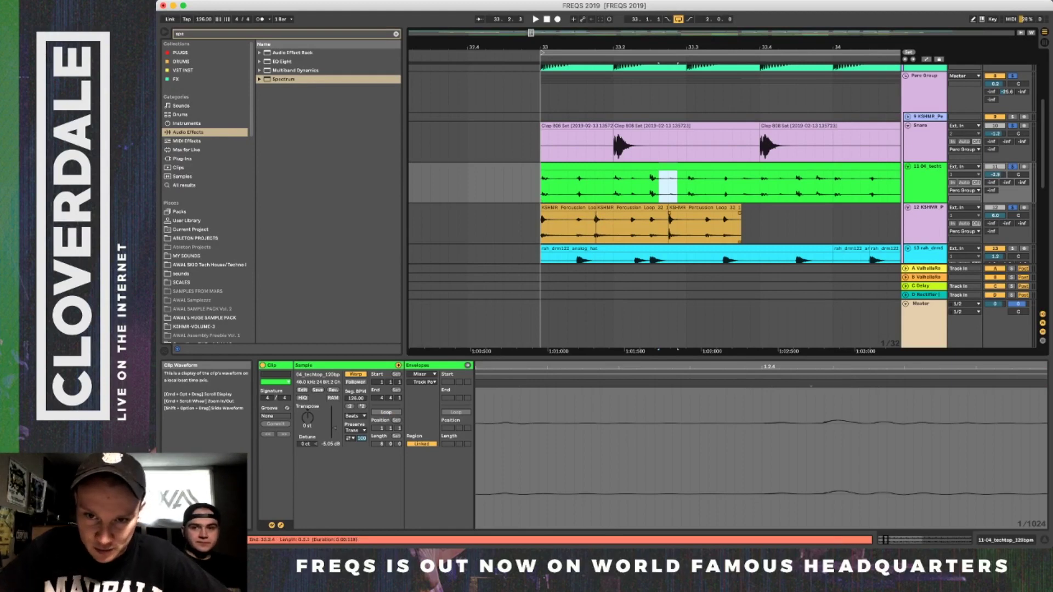
pyautogui.click(705, 208)
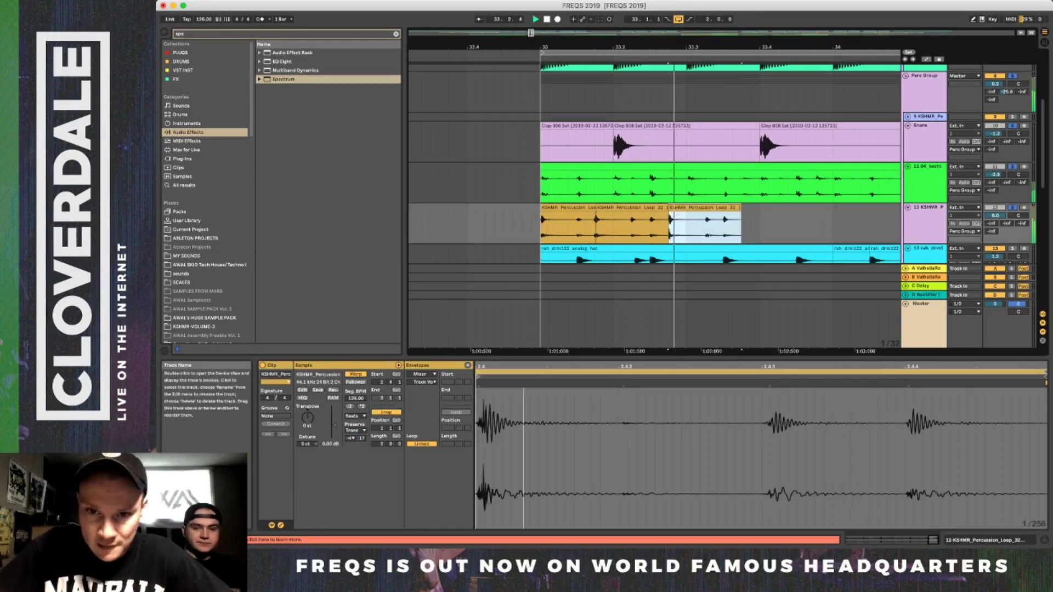
# Audition the edited loop with the other percussion and crossfade the join between its second and third clips.
pyautogui.click(522, 184)
pyautogui.press('space')
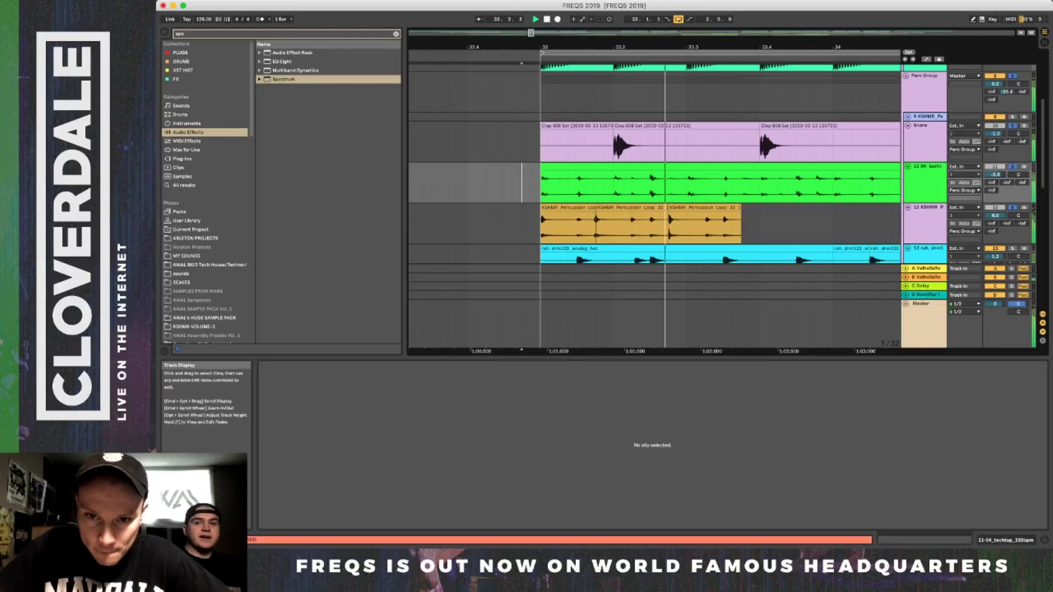
pyautogui.click(666, 215)
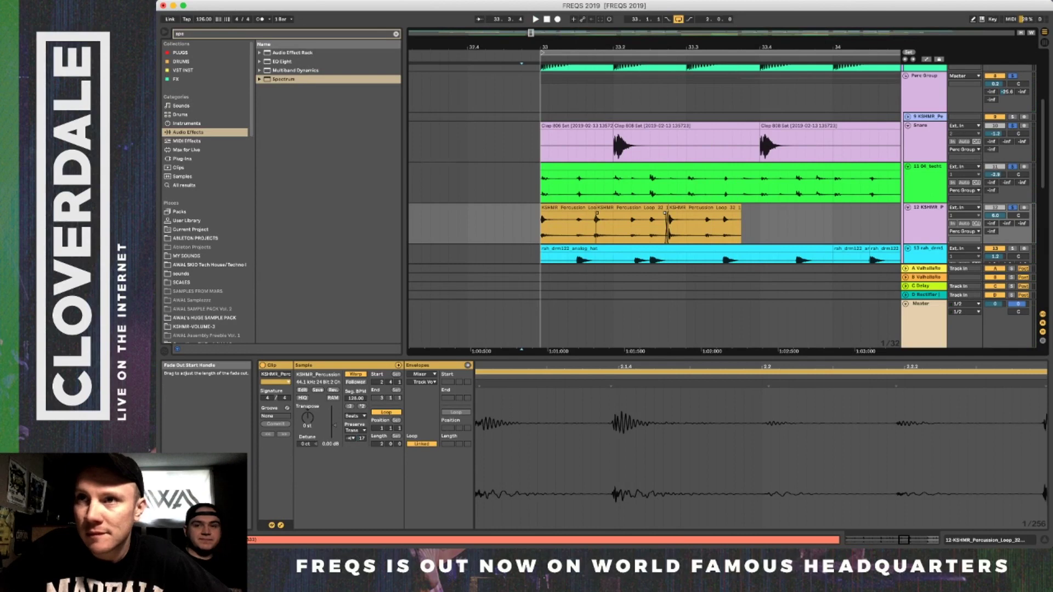
pyautogui.scroll(1, 666, 212)
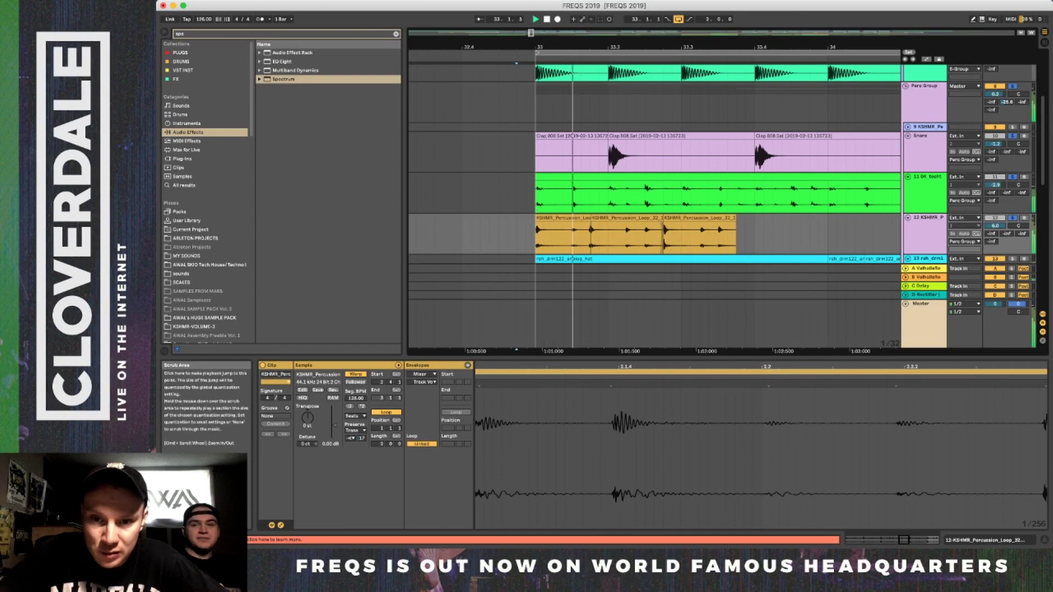
# Duplicate the edited loop's last clip to 33.3.4 and crossfade the new join.
pyautogui.click(686, 236)
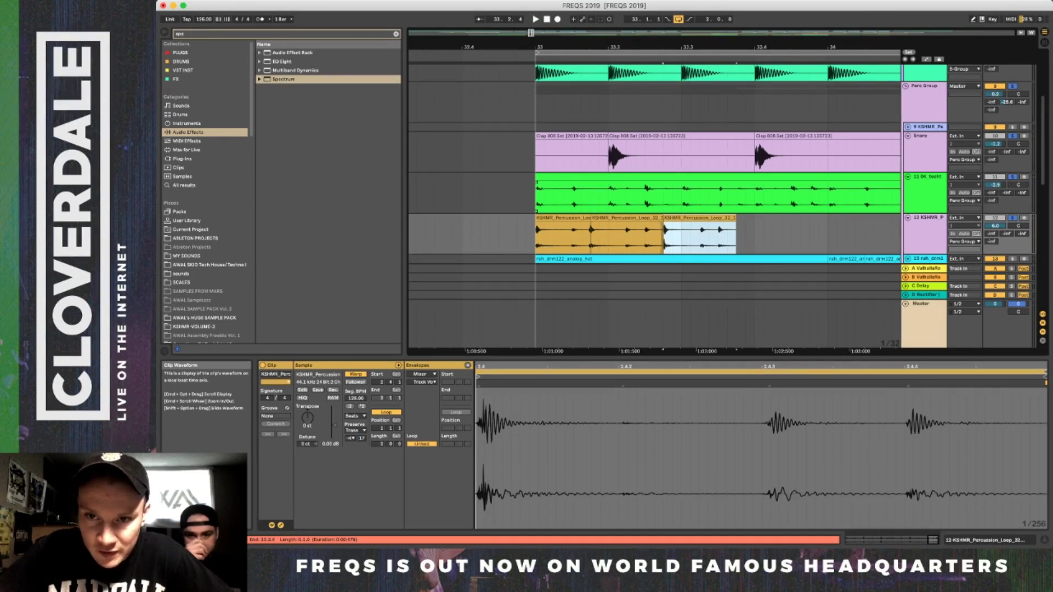
pyautogui.press('super+d')
pyautogui.scroll(2, 732, 219)
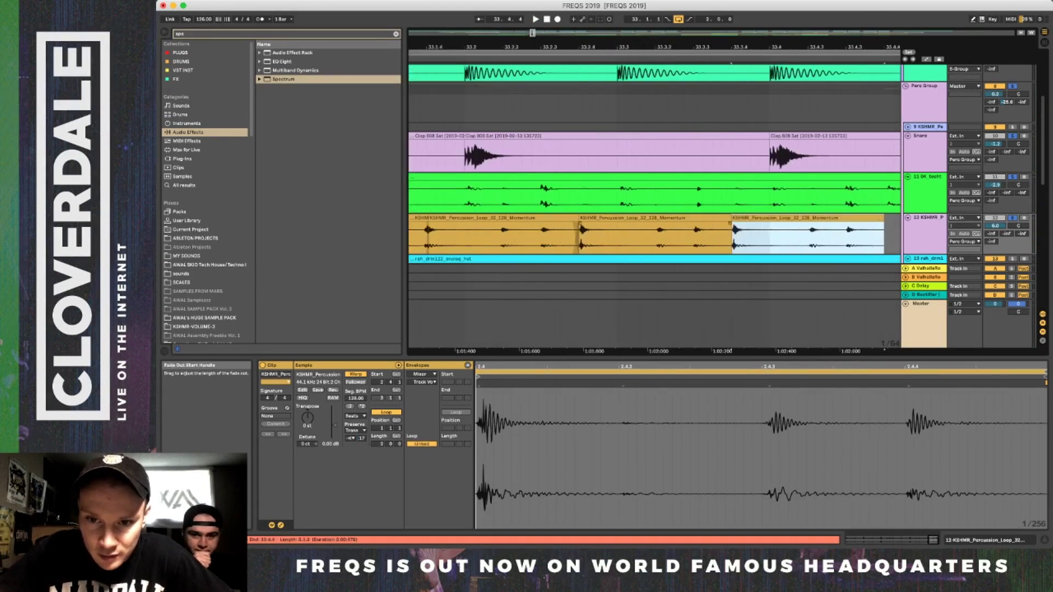
pyautogui.moveTo(731, 223); pyautogui.dragTo(746, 224)
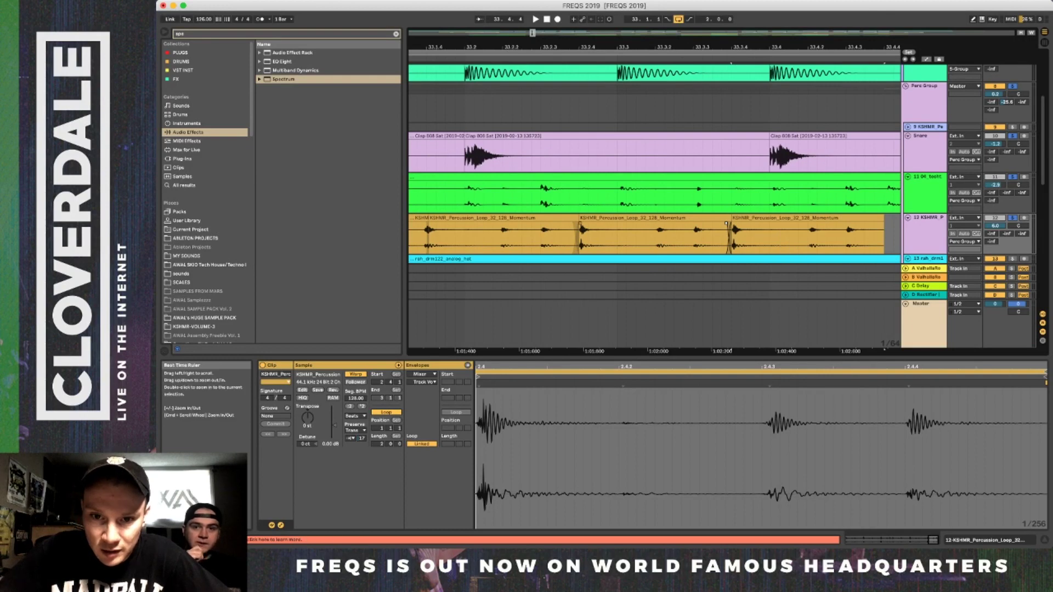
# Extend the edited loop's last clip to 34.1.1 and consolidate its clips from 33.1.1 into a single one-bar clip.
pyautogui.scroll(-5, 726, 234)
pyautogui.click(590, 235)
pyautogui.press('space')
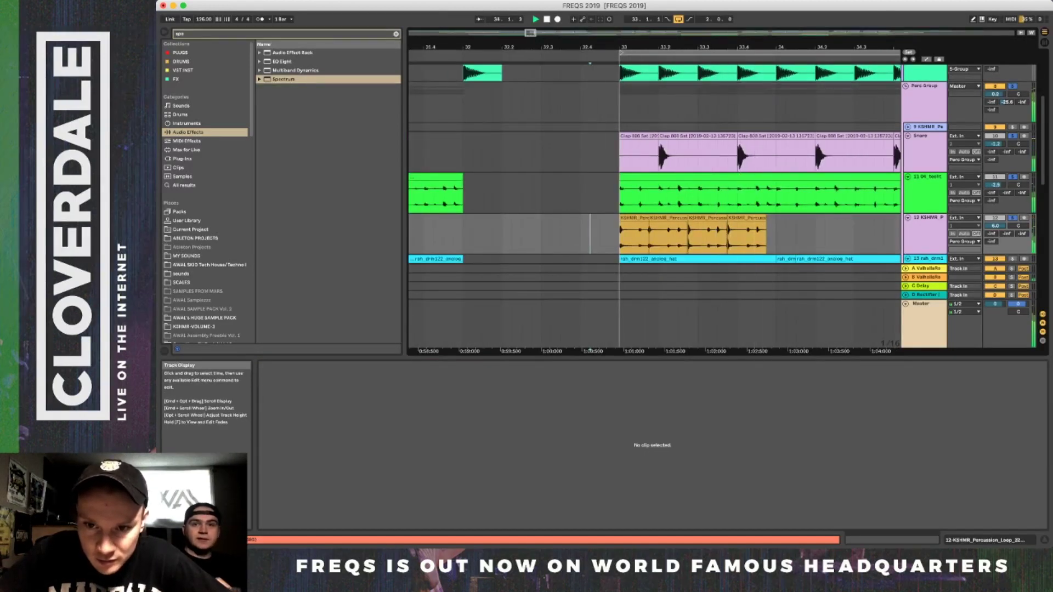
pyautogui.moveTo(765, 219); pyautogui.dragTo(776, 219)
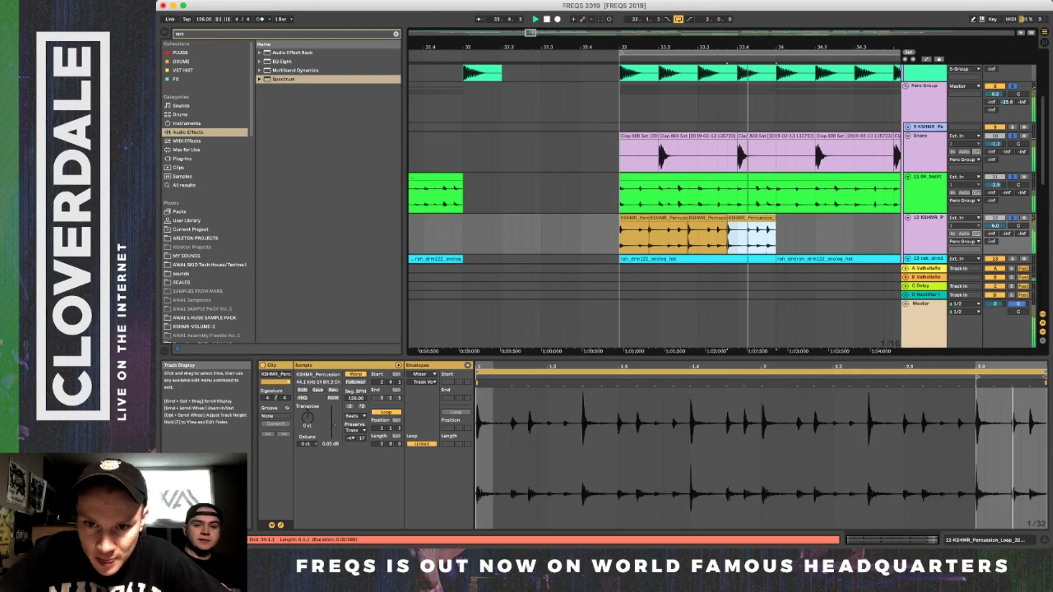
pyautogui.keyDown('shift'); pyautogui.click(633, 230); pyautogui.keyUp('shift')
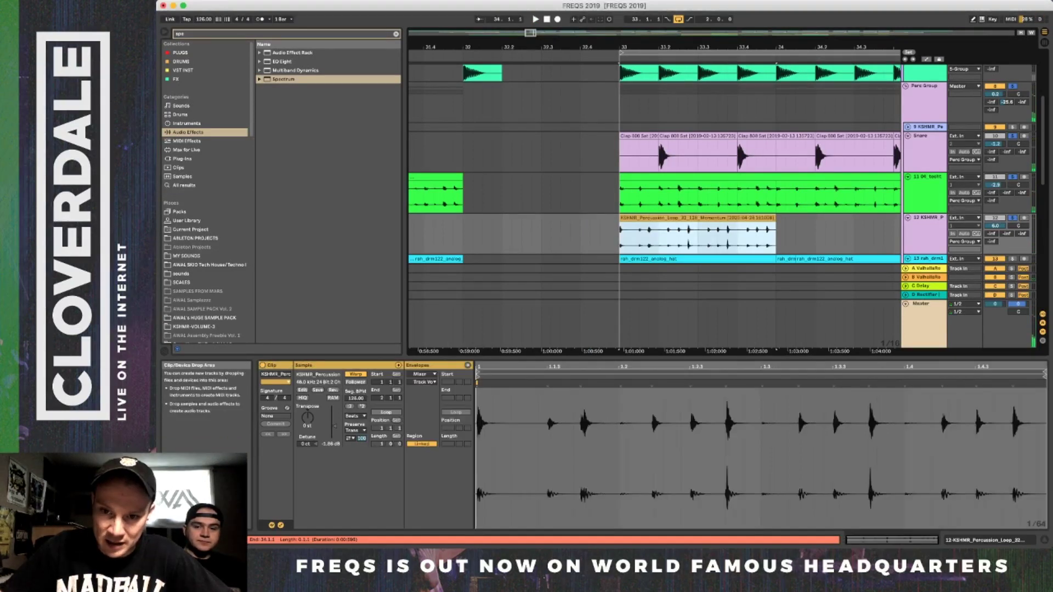
# Audition the consolidated loop with its track soloed, duplicate it twice up to 36.1.1, and clear the solo.
pyautogui.hscroll(5, 659, 192)
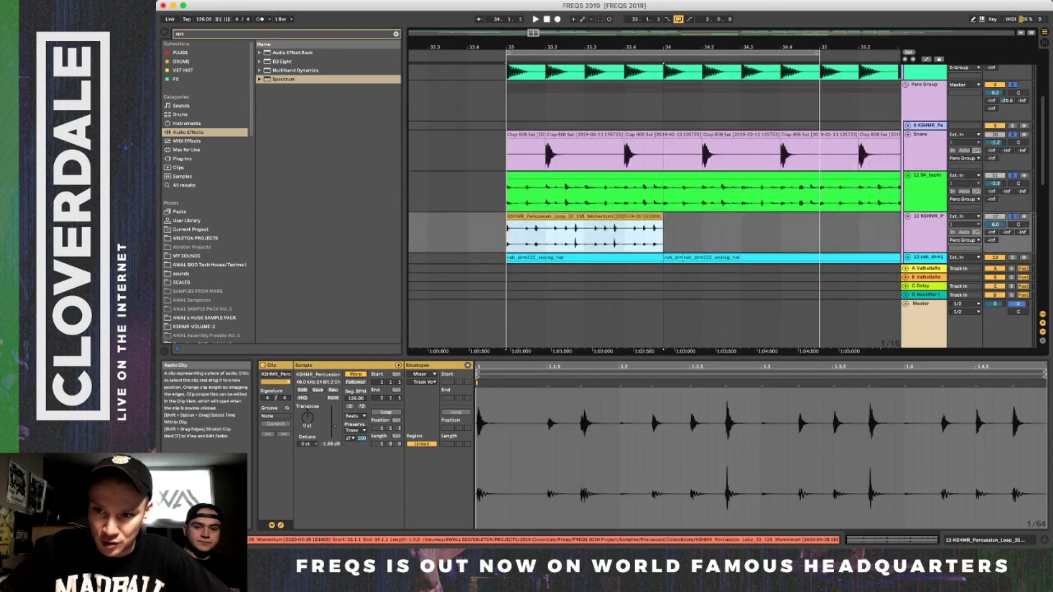
pyautogui.click(1013, 217)
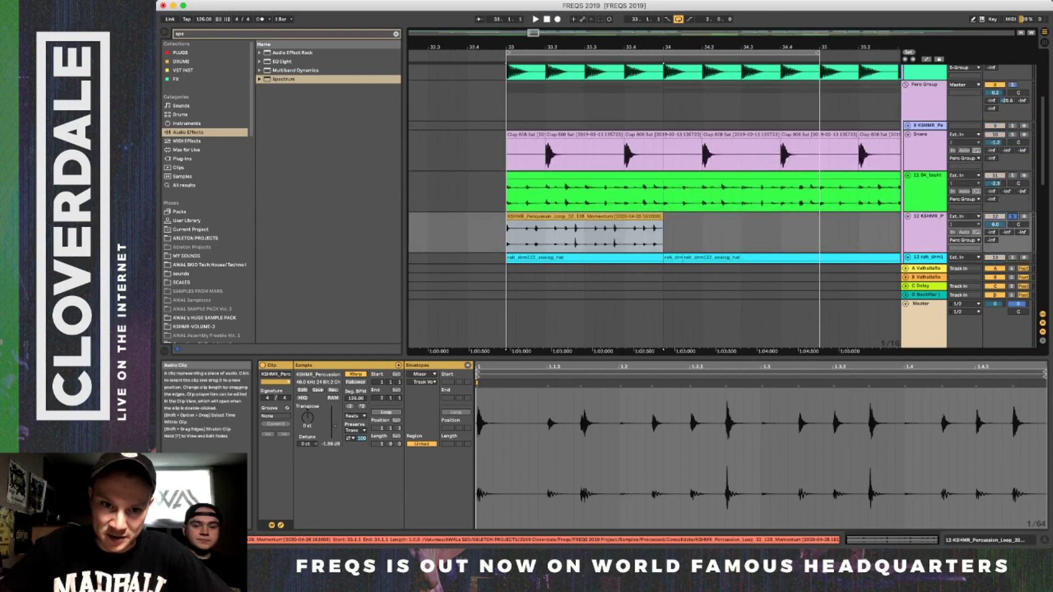
pyautogui.press('space')
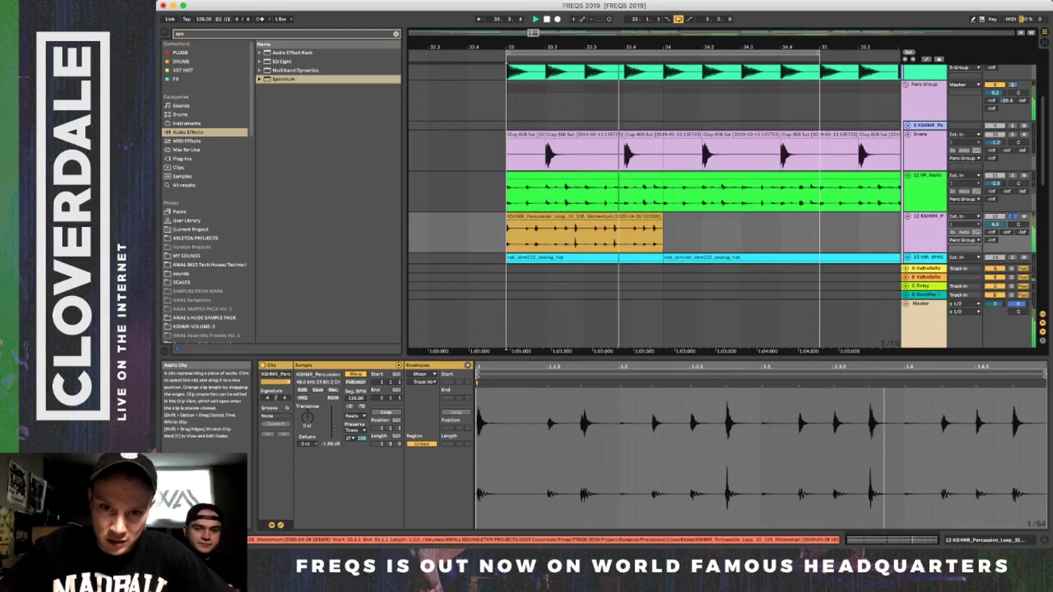
pyautogui.click(584, 233)
pyautogui.press('super+d')
pyautogui.press('super+d')
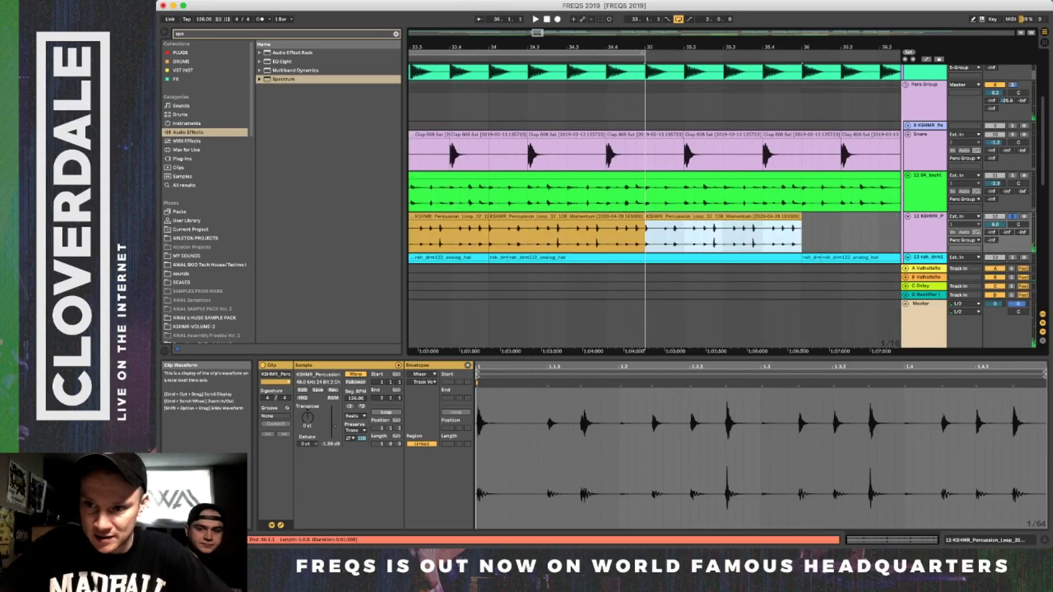
pyautogui.click(1012, 216)
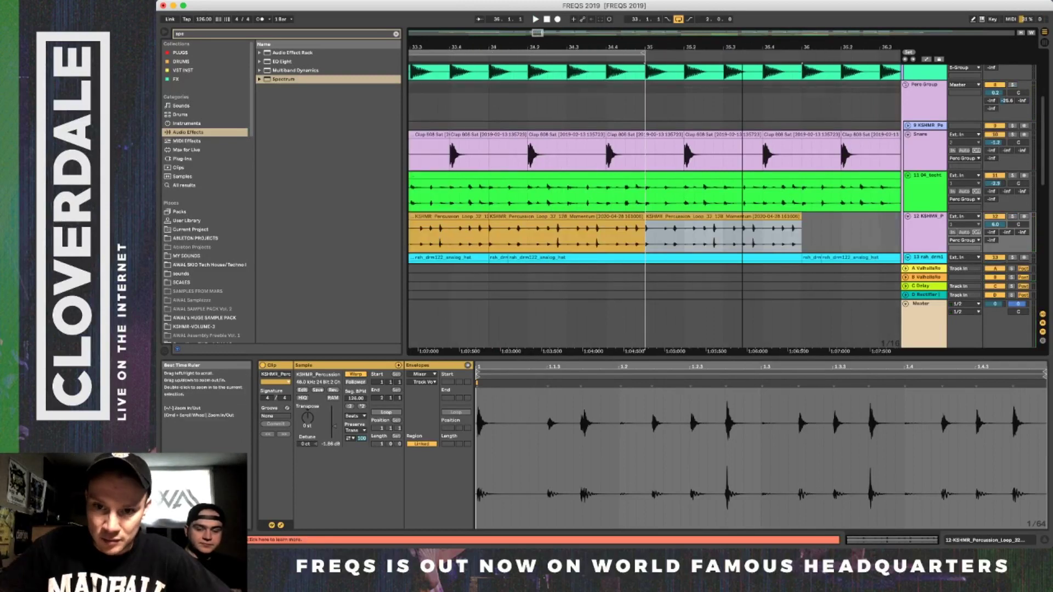
# Duplicate the consolidated loop once more and delete the part past 36.4.1, where the other percussion clips end.
pyautogui.moveTo(742, 47); pyautogui.dragTo(742, 27)
pyautogui.click(732, 216)
pyautogui.press('super+d')
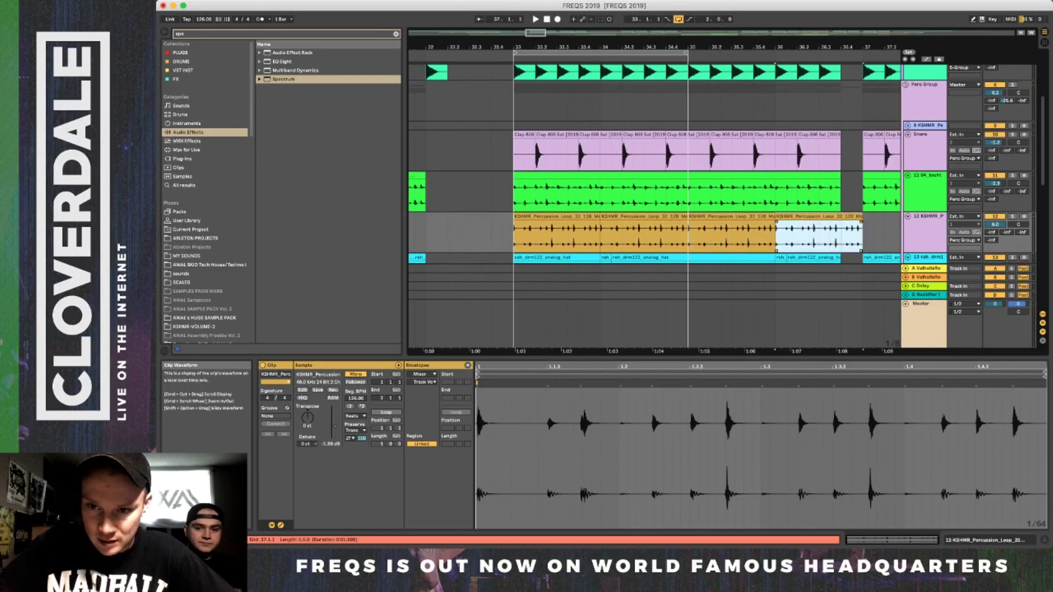
pyautogui.moveTo(840, 235); pyautogui.dragTo(884, 236)
pyautogui.press('Delete')
pyautogui.scroll(-3, 653, 164)
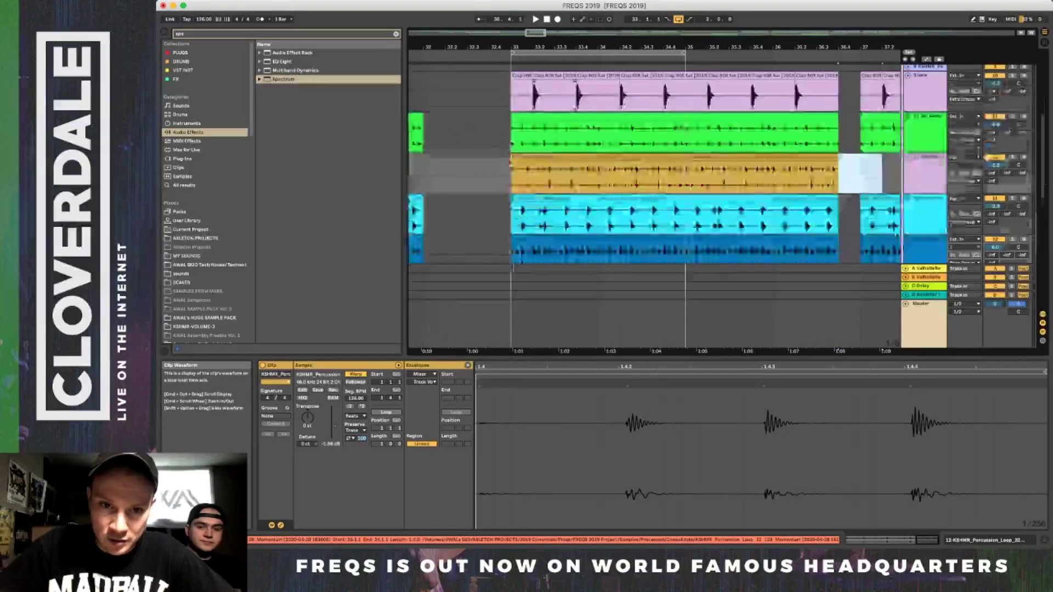
# Browse the current project's Samples > Processed > Consolidate folder for the consolidated KSHMR percussion loop, widening the browser to show full file names.
pyautogui.click(557, 154)
pyautogui.hscroll(-3, 592, 154)
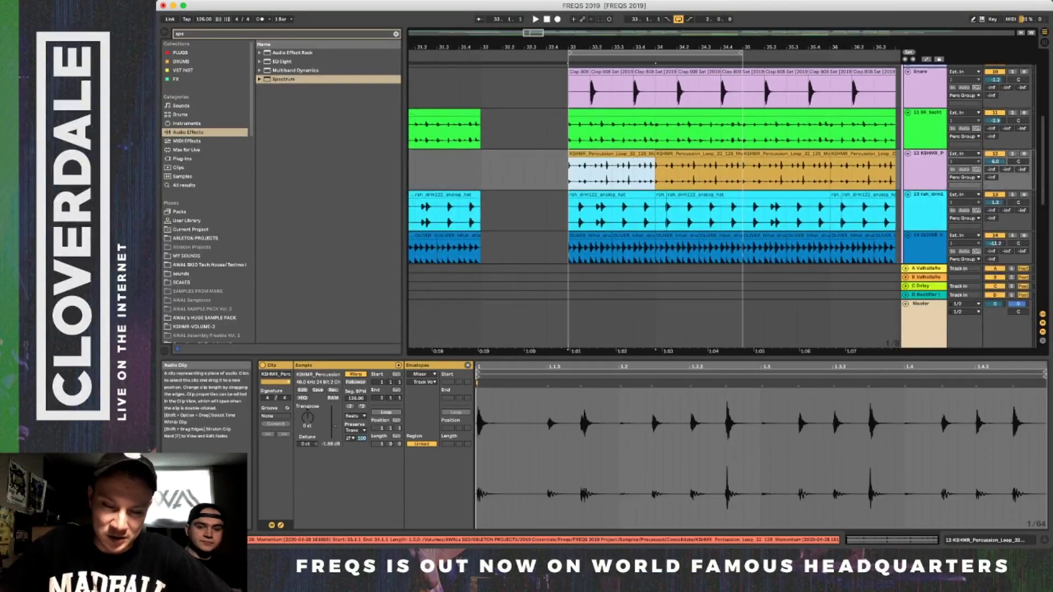
pyautogui.scroll(1, 653, 197)
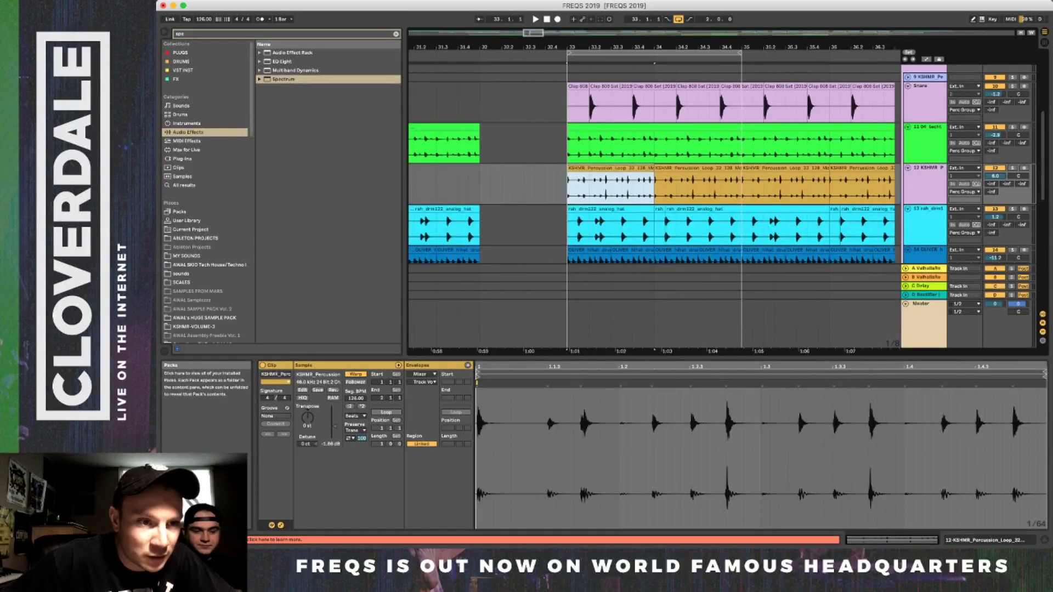
pyautogui.click(190, 230)
pyautogui.click(396, 34)
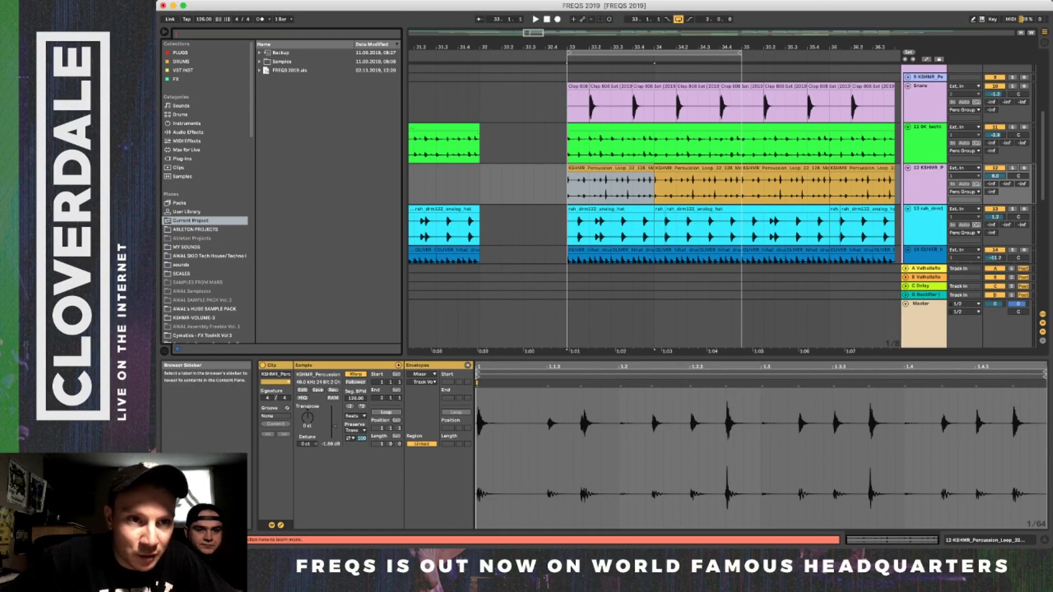
pyautogui.click(260, 61)
pyautogui.click(265, 70)
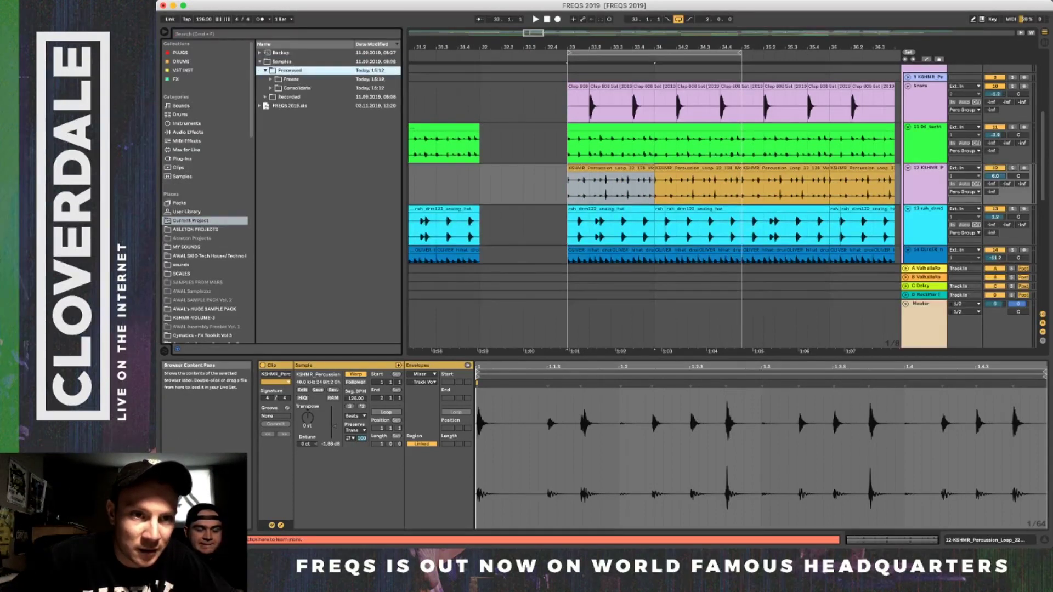
pyautogui.click(270, 88)
pyautogui.moveTo(402, 192); pyautogui.dragTo(527, 192)
pyautogui.press('Down')
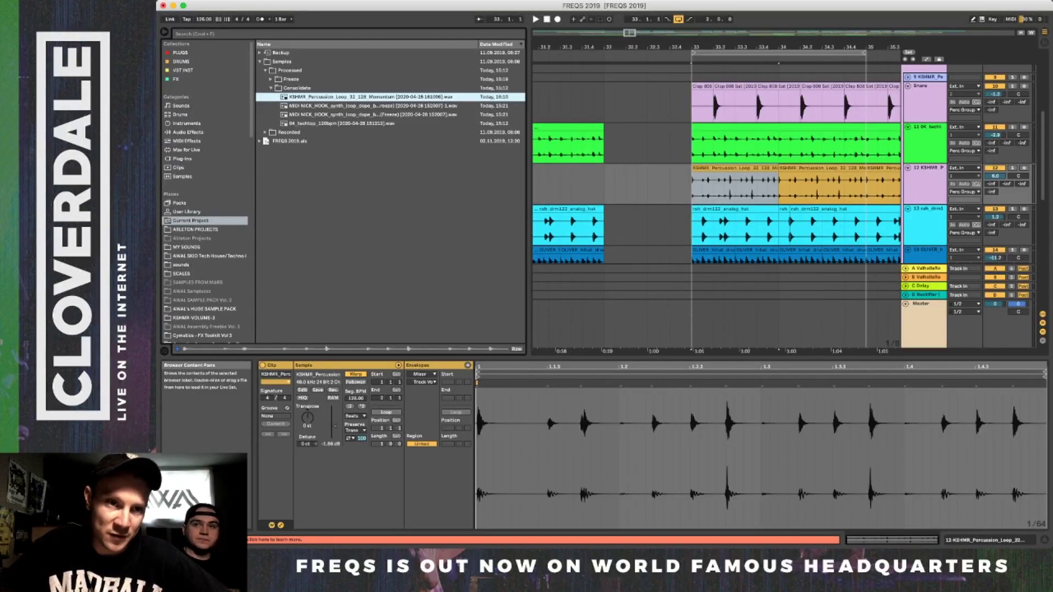
# Add the consolidated KSHMR_Percussion_Loop_32_128_Momentum file to the Drums collection and select it there.
pyautogui.click(475, 97)
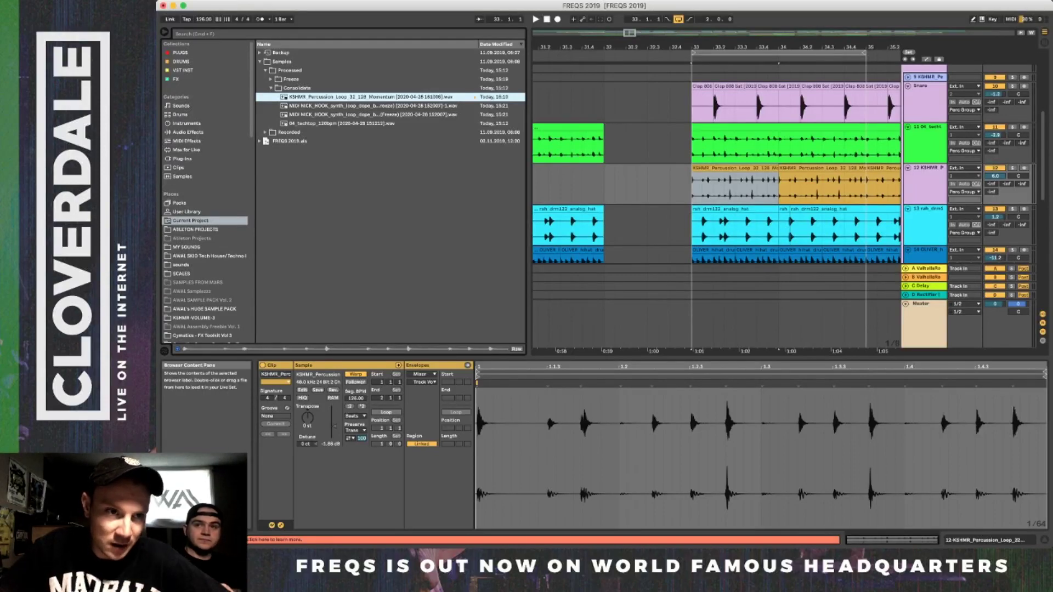
pyautogui.click(181, 61)
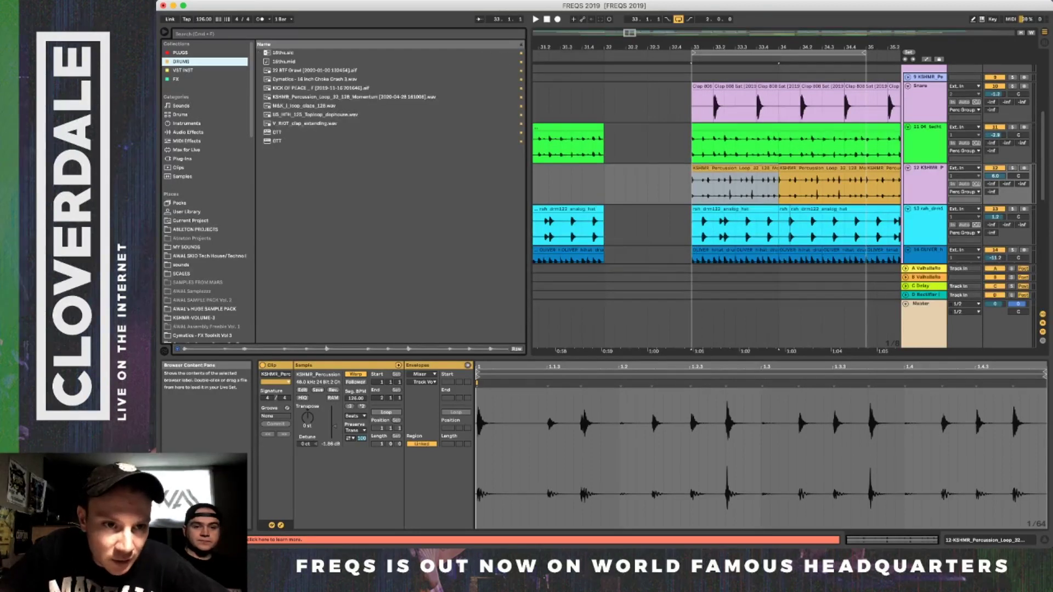
pyautogui.click(353, 96)
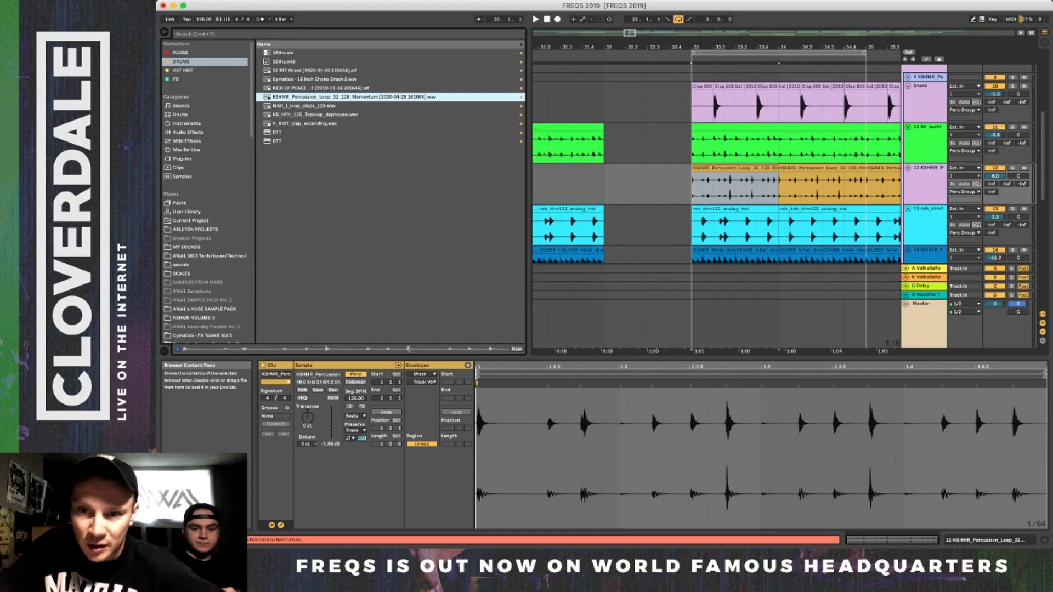
# Narrow the browser again to give the arrangement around bar 33 more room.
pyautogui.hscroll(3, 713, 192)
pyautogui.scroll(1, 713, 192)
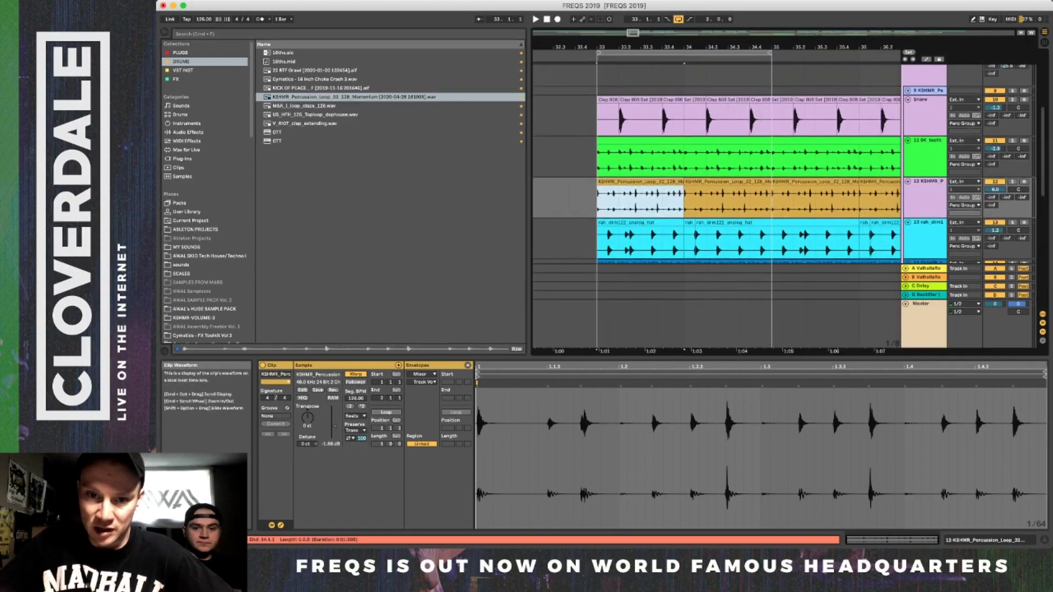
pyautogui.scroll(-3, 713, 192)
pyautogui.hscroll(1, 713, 192)
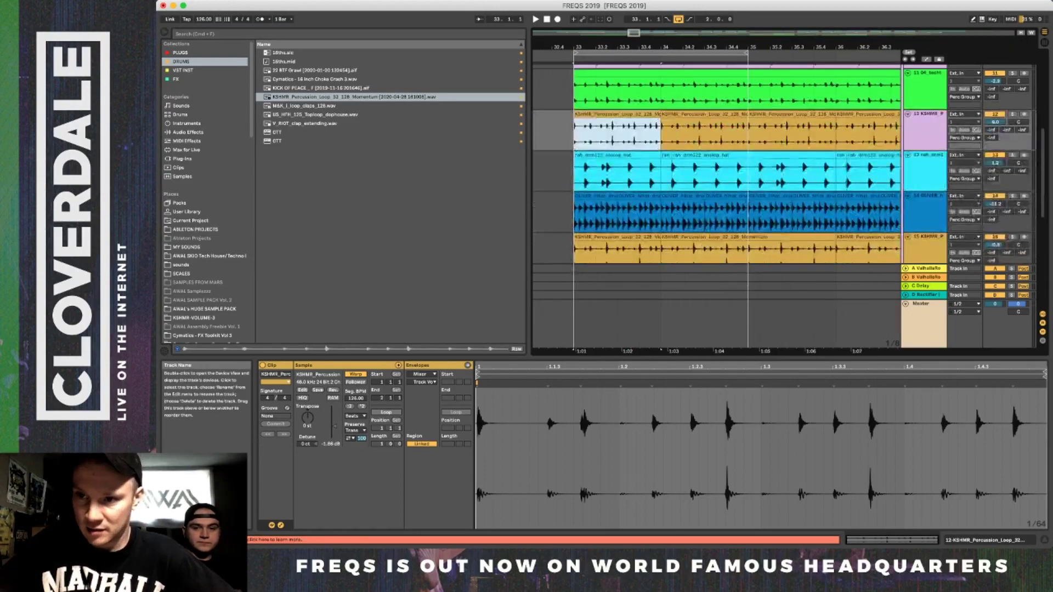
pyautogui.scroll(3, 713, 192)
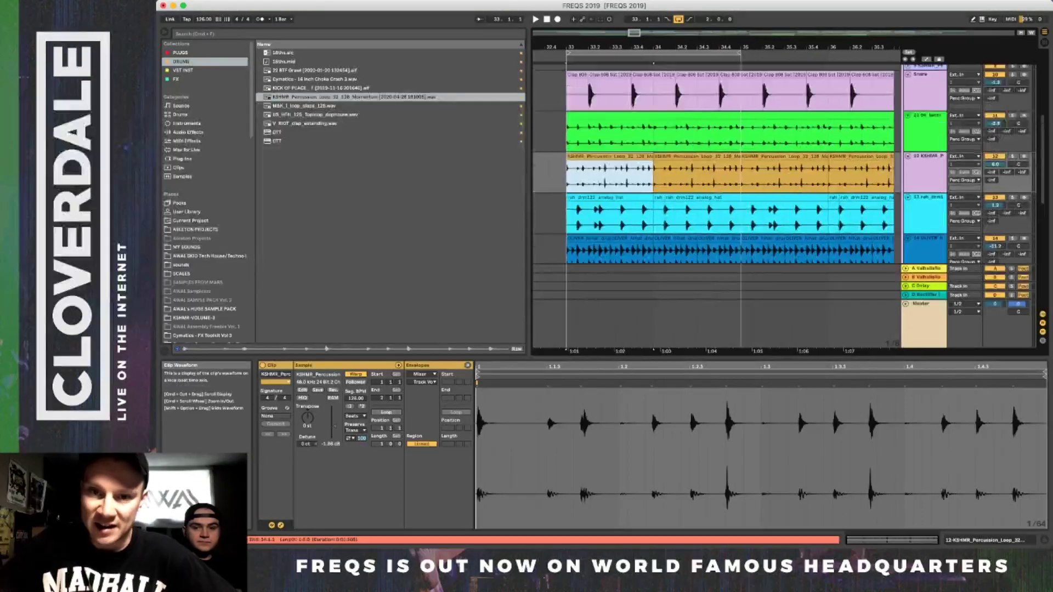
pyautogui.scroll(1, 713, 192)
pyautogui.press('super+alt+b')
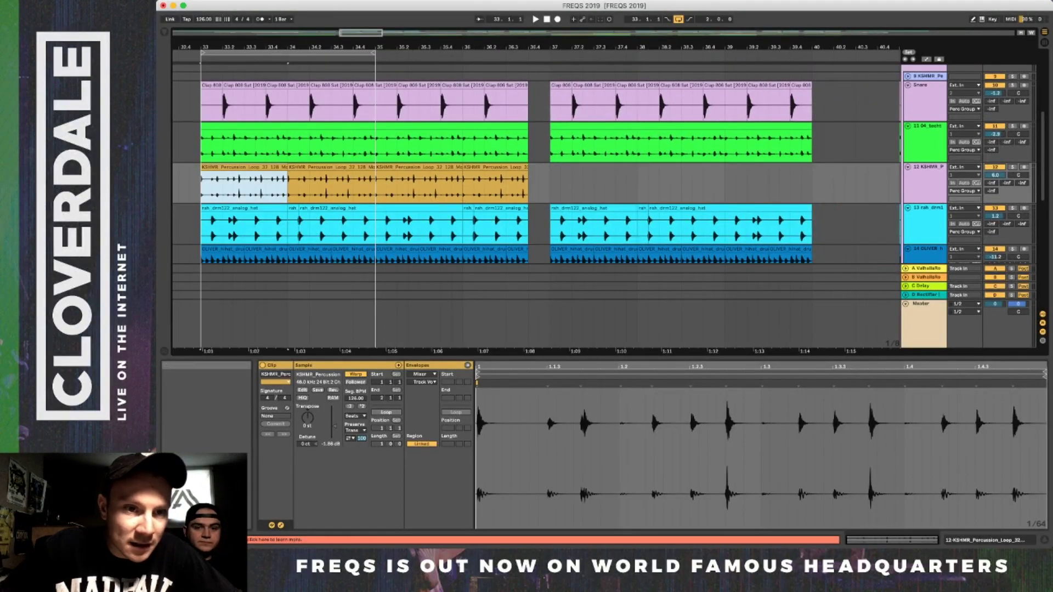
pyautogui.press('super+alt+b')
pyautogui.moveTo(530, 192); pyautogui.dragTo(397, 192)
pyautogui.click(528, 166)
pyautogui.scroll(-1, 548, 148)
pyautogui.hscroll(-1, 588, 187)
pyautogui.scroll(1, 588, 187)
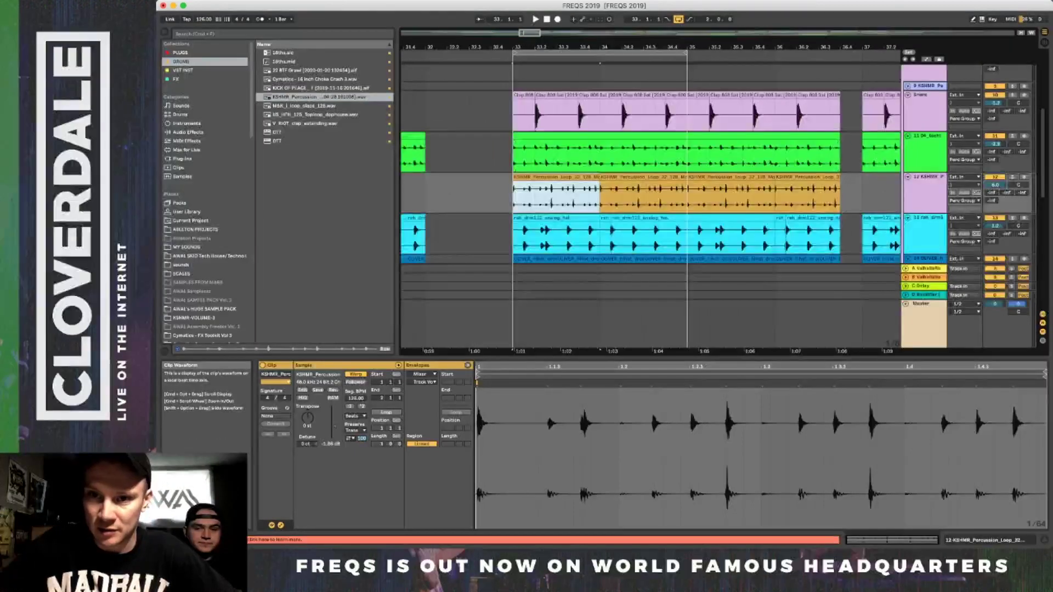
# Play the section from bar 33 with arrangement looping off, and deactivate the edited KSHMR loop's track during playback.
pyautogui.moveTo(793, 47); pyautogui.dragTo(793, 19)
pyautogui.hscroll(2, 795, 109)
pyautogui.scroll(-1, 796, 110)
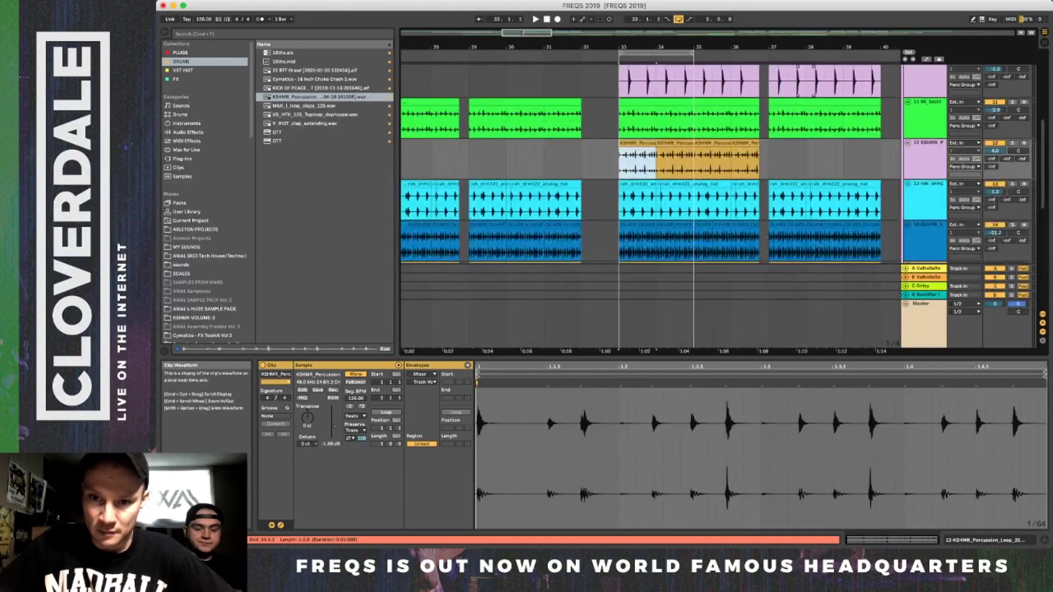
pyautogui.scroll(1, 795, 90)
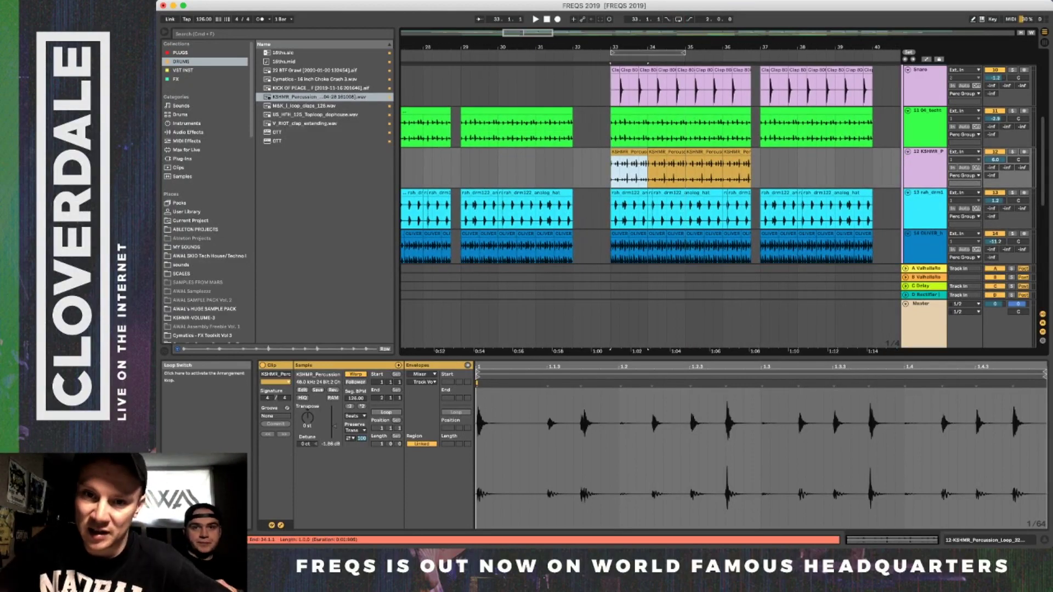
pyautogui.hscroll(3, 713, 165)
pyautogui.scroll(1, 713, 164)
pyautogui.hscroll(1, 713, 164)
pyautogui.scroll(1, 713, 164)
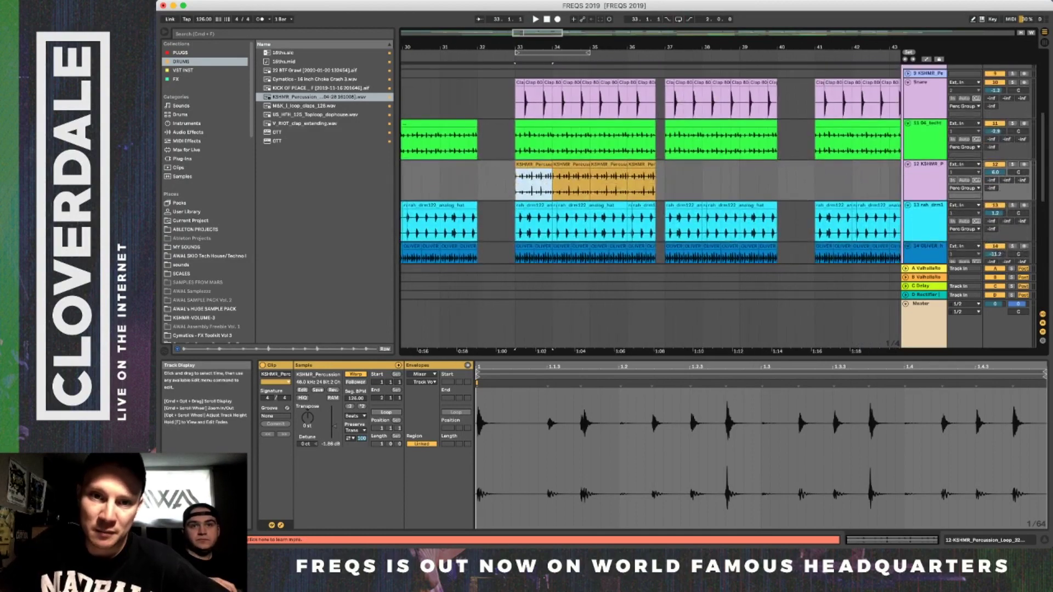
pyautogui.click(502, 62)
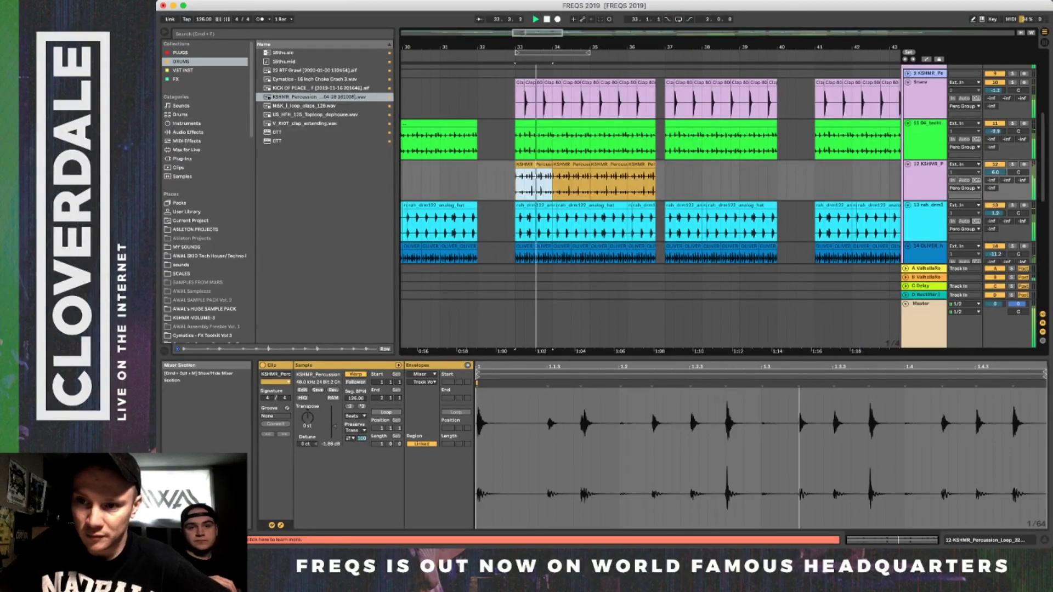
pyautogui.click(926, 143)
pyautogui.click(995, 165)
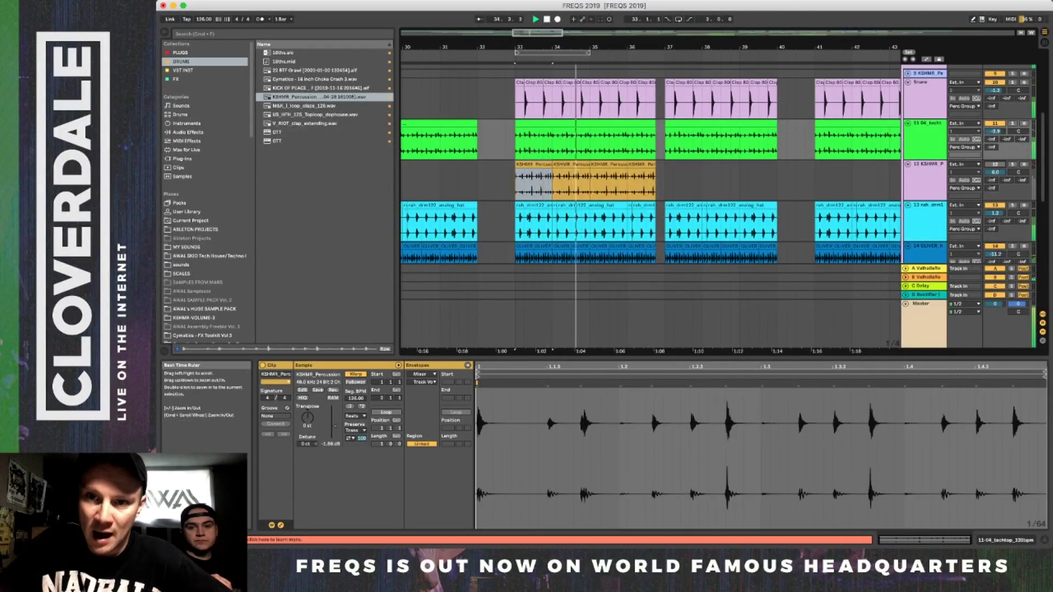
pyautogui.scroll(-3, 767, 164)
pyautogui.press('space')
pyautogui.scroll(-1, 767, 164)
pyautogui.scroll(2, 768, 164)
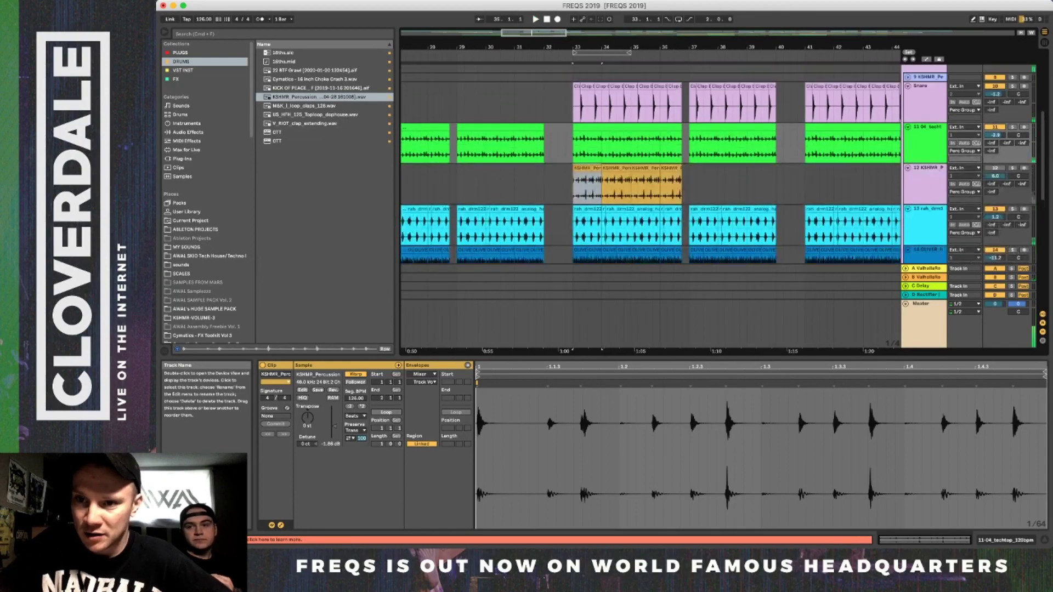
# Inspect the device chains of the Snare, tech top, analog hat, OLIVER hi-hat and KSHMR percussion loop tracks one after another.
pyautogui.click(926, 109)
pyautogui.click(925, 148)
pyautogui.click(1005, 540)
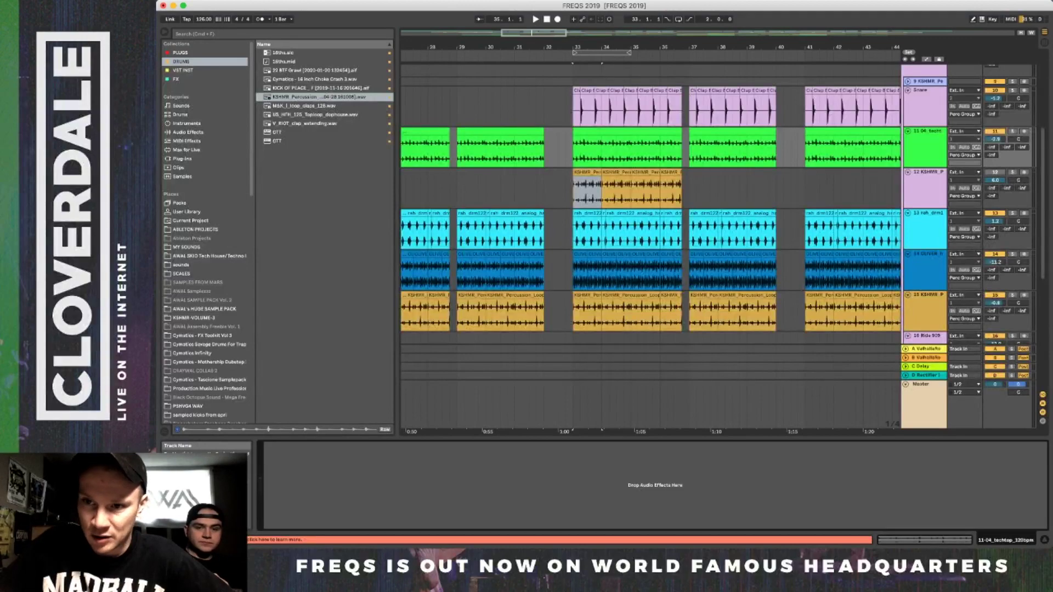
pyautogui.scroll(3, 653, 230)
pyautogui.hscroll(1, 653, 230)
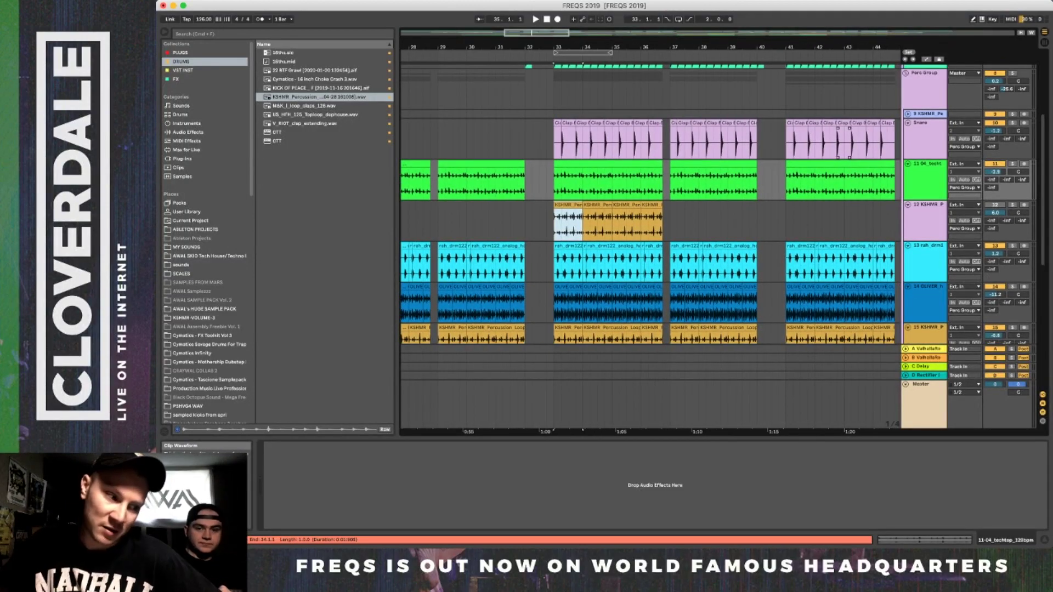
pyautogui.hscroll(2, 653, 231)
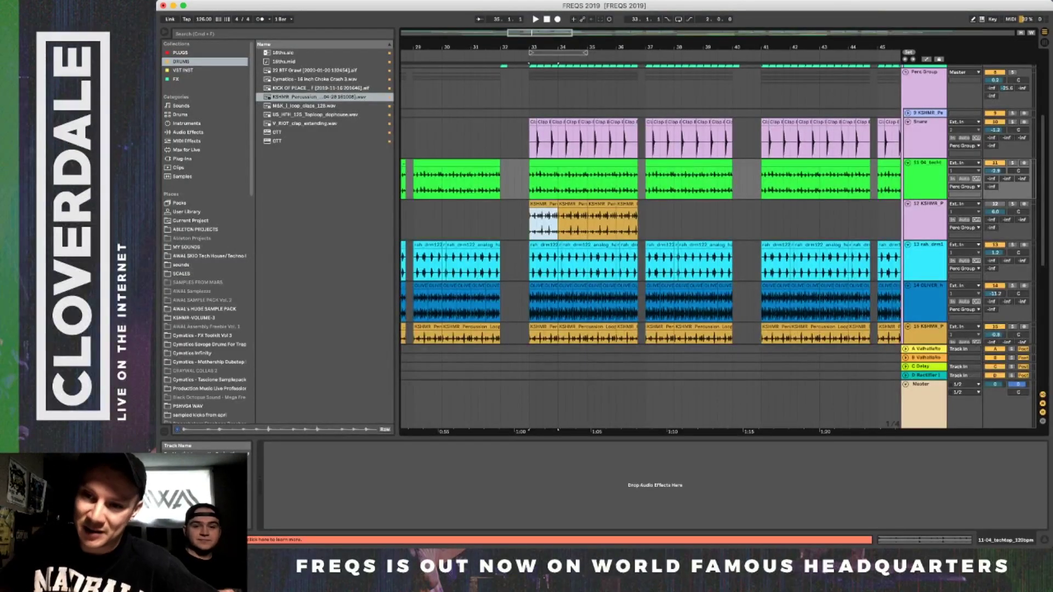
pyautogui.click(925, 134)
pyautogui.click(925, 176)
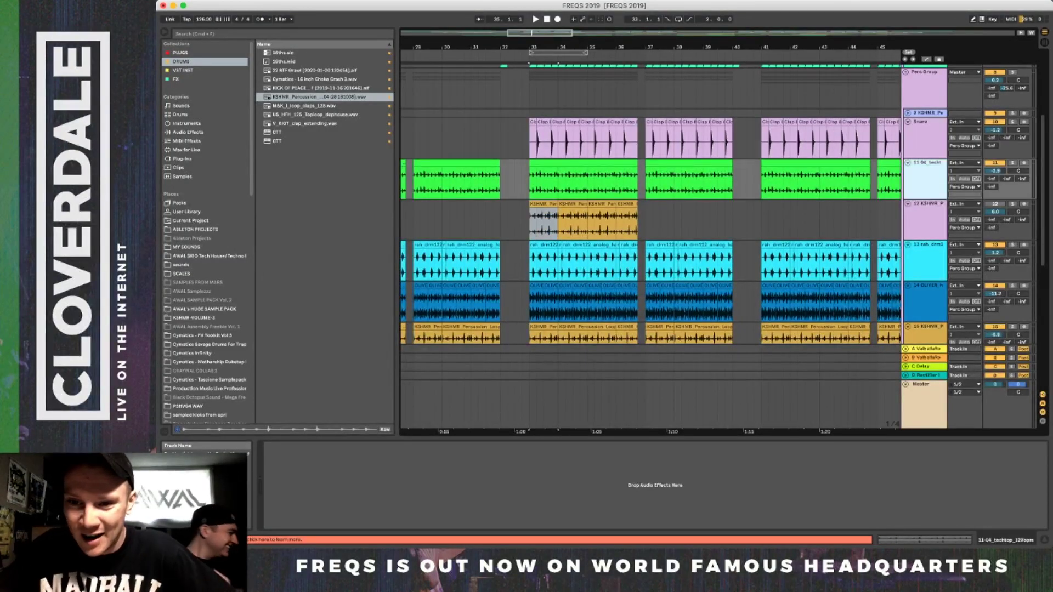
pyautogui.click(925, 261)
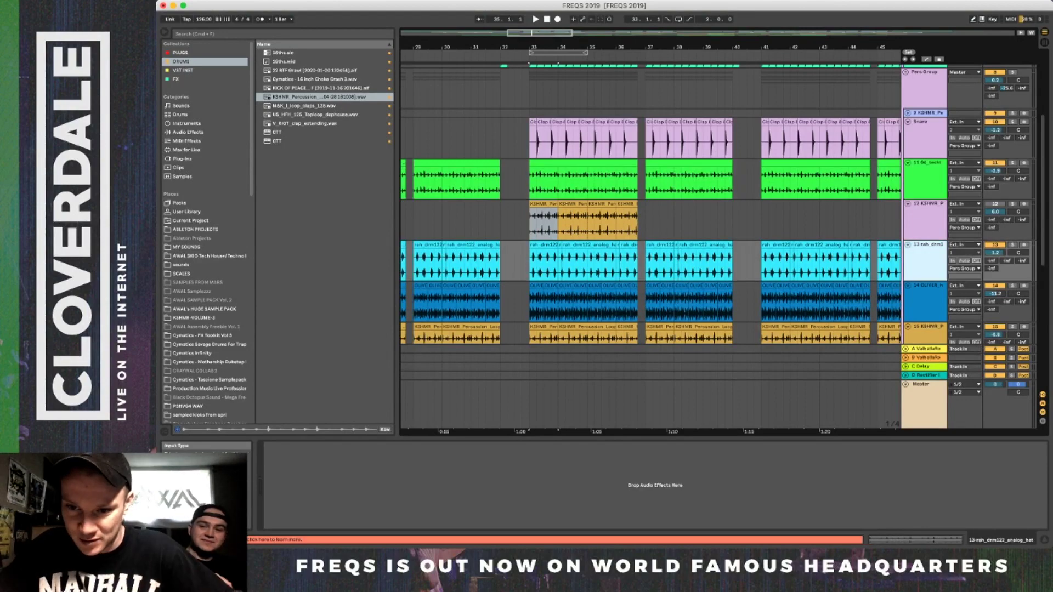
pyautogui.click(926, 296)
pyautogui.scroll(-3, 713, 204)
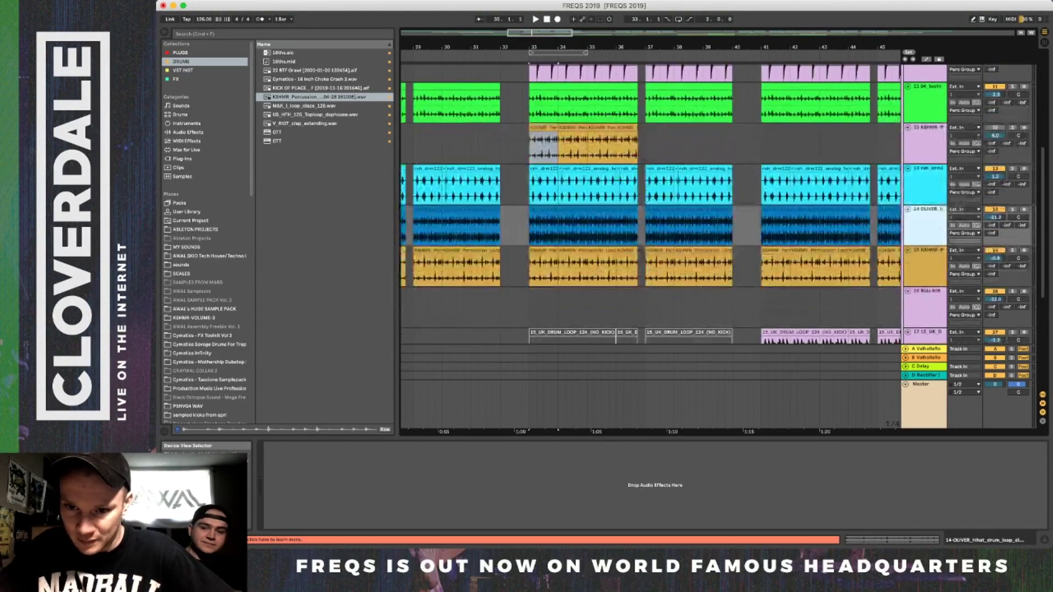
pyautogui.click(925, 264)
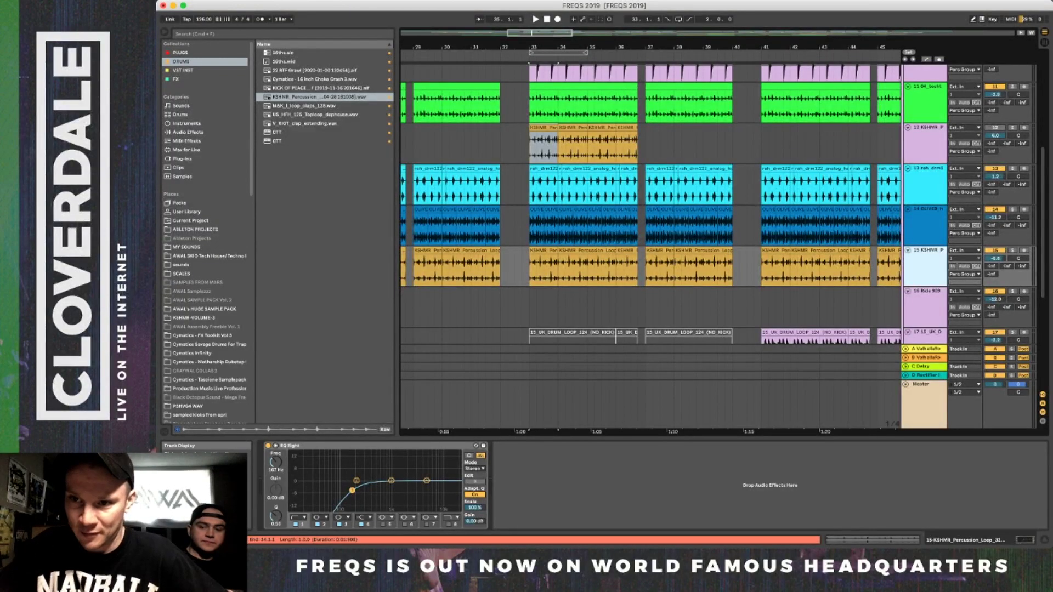
pyautogui.scroll(3, 691, 204)
pyautogui.click(924, 110)
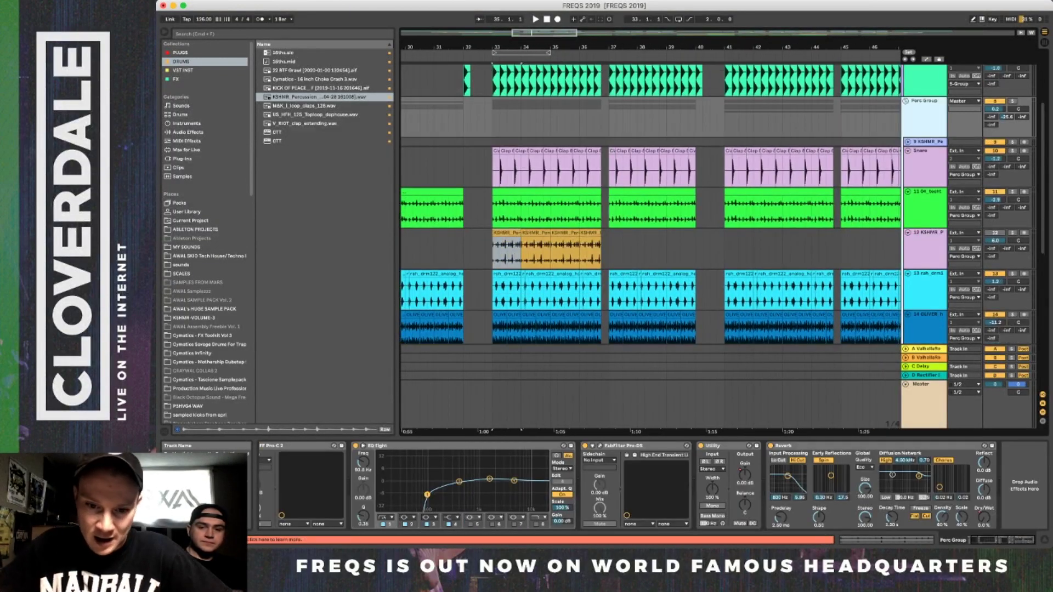
pyautogui.hscroll(-2, 329, 482)
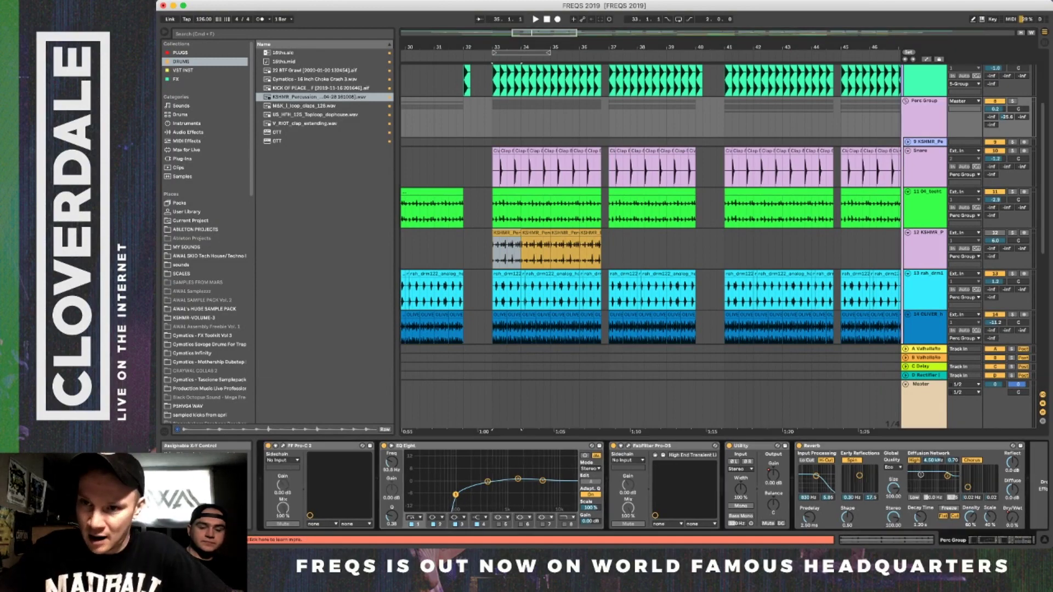
pyautogui.click(924, 117)
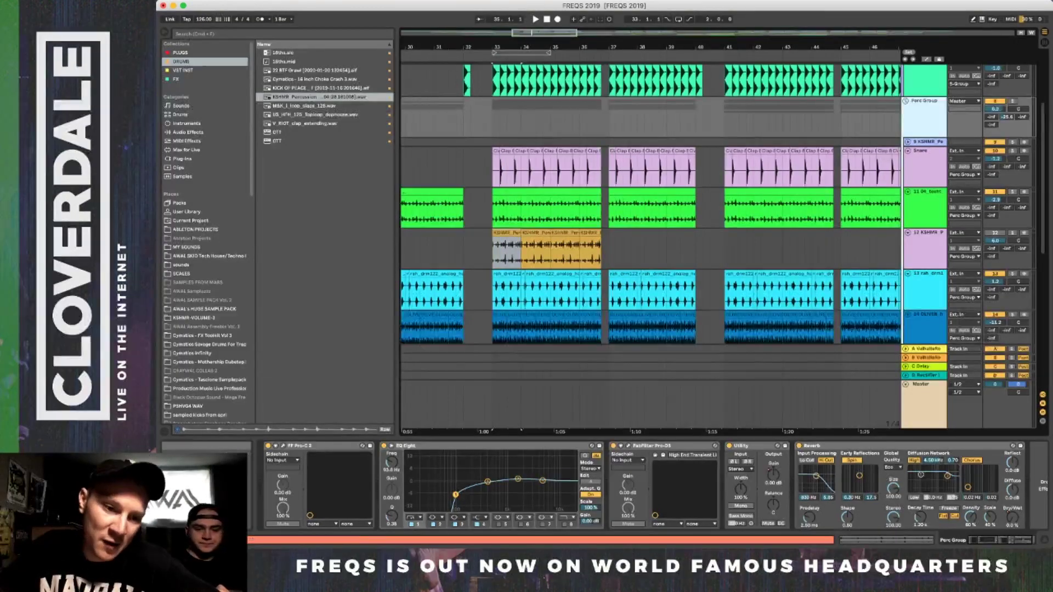
pyautogui.click(319, 445)
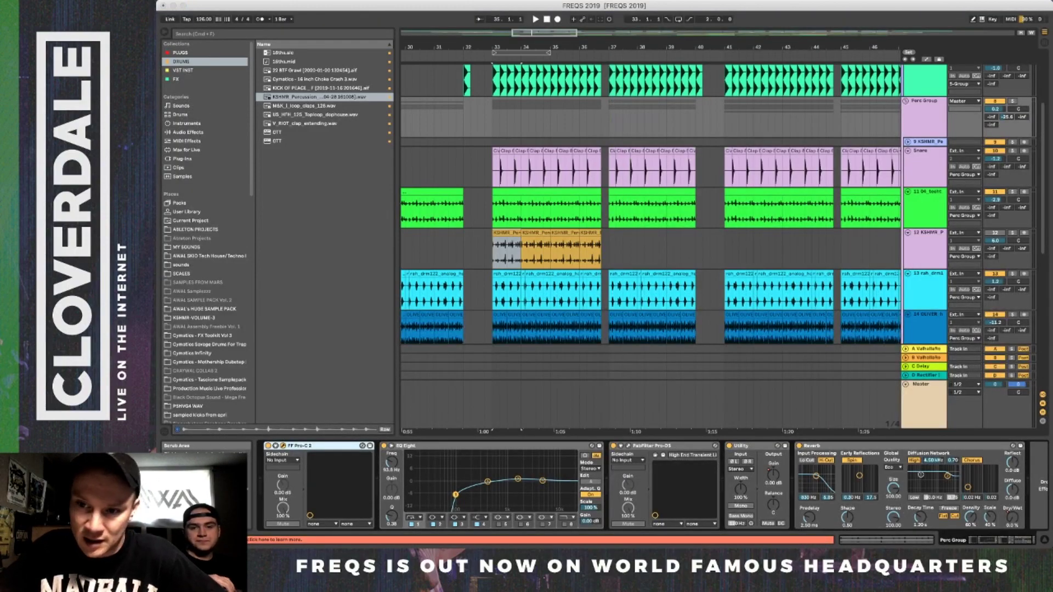
# Solo the Perc Group during playback around bar 34 to hear only the percussion.
pyautogui.click(519, 47)
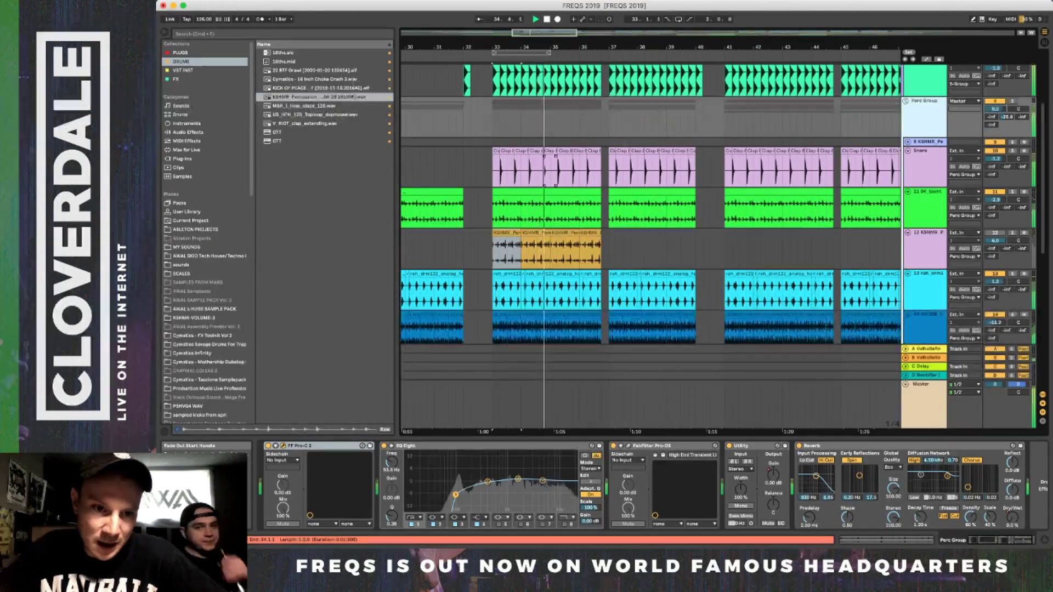
pyautogui.click(1012, 101)
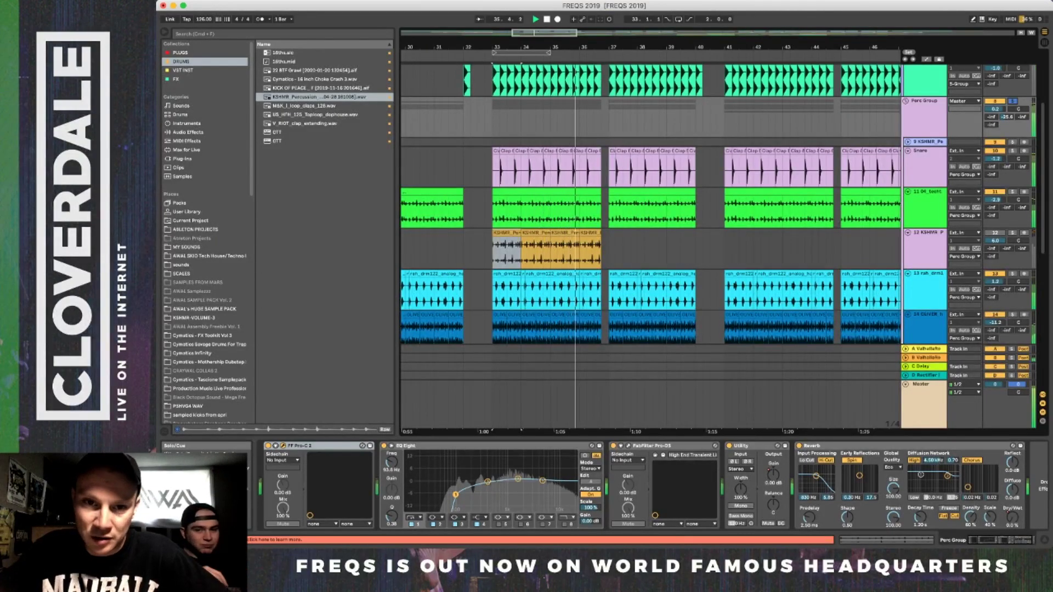
pyautogui.hscroll(-3, 651, 244)
pyautogui.press('space')
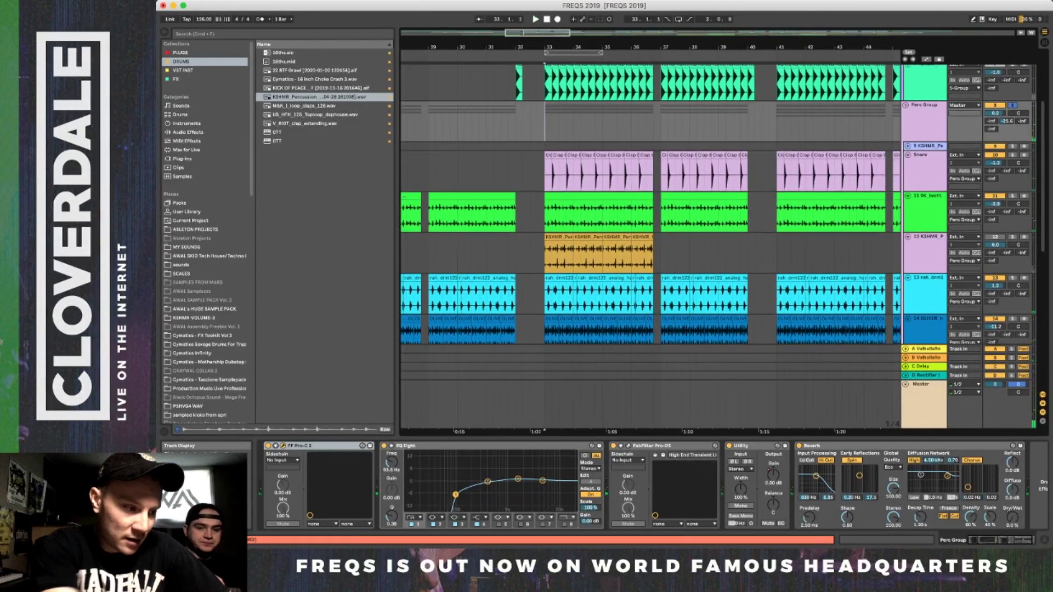
# Play and stop the soloed Perc Group several times from bar 33, finishing by turning its solo off.
pyautogui.press('space')
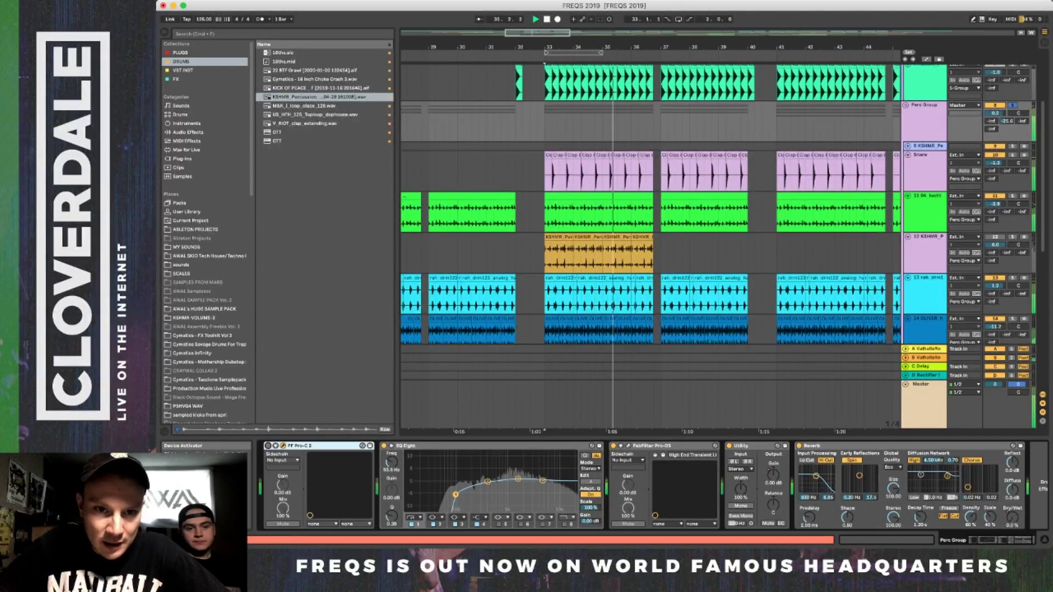
pyautogui.press('space')
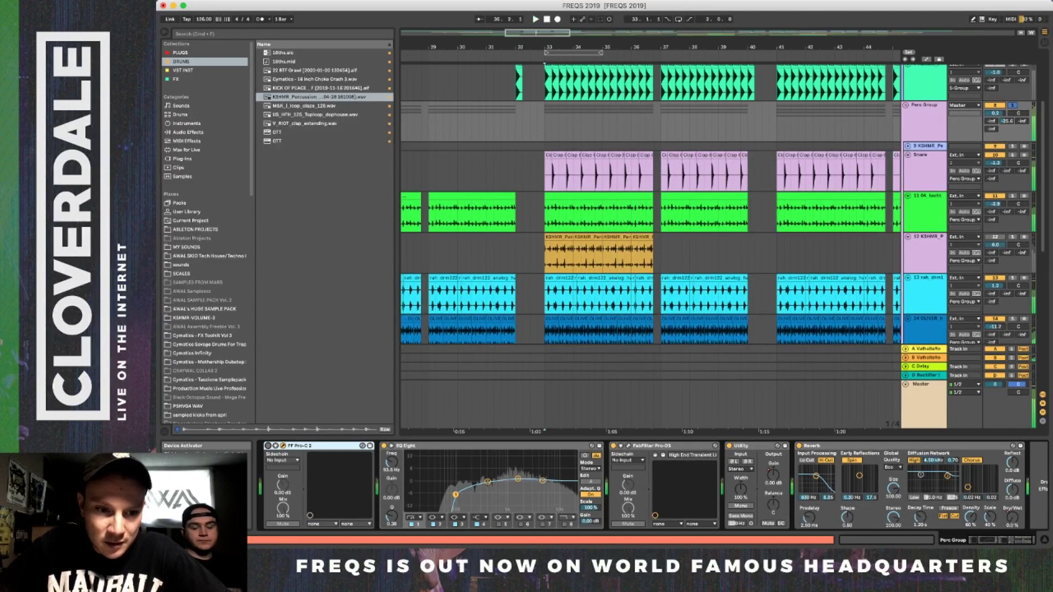
pyautogui.press('space')
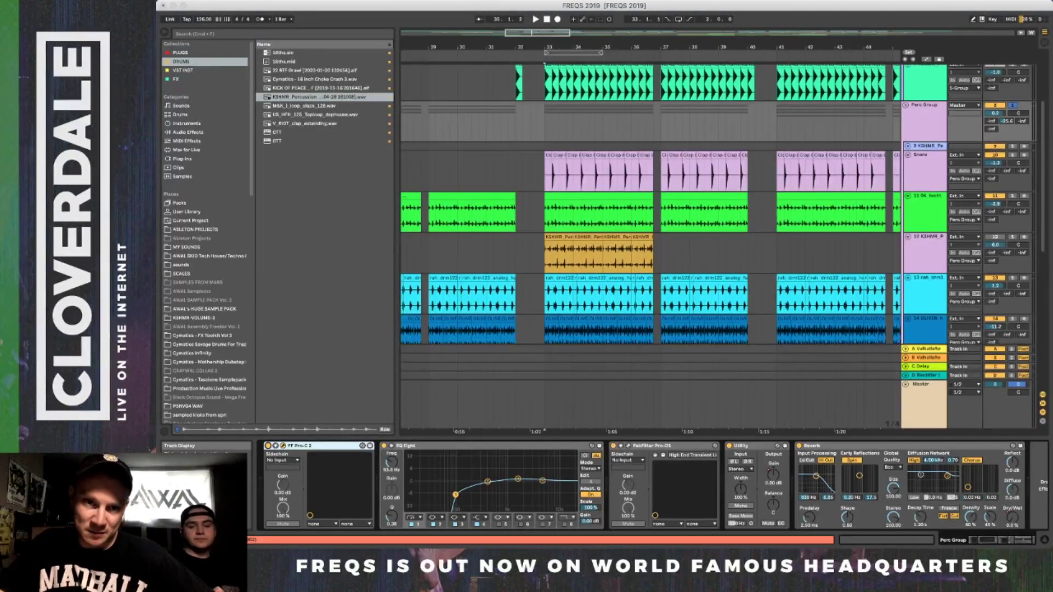
pyautogui.press('space')
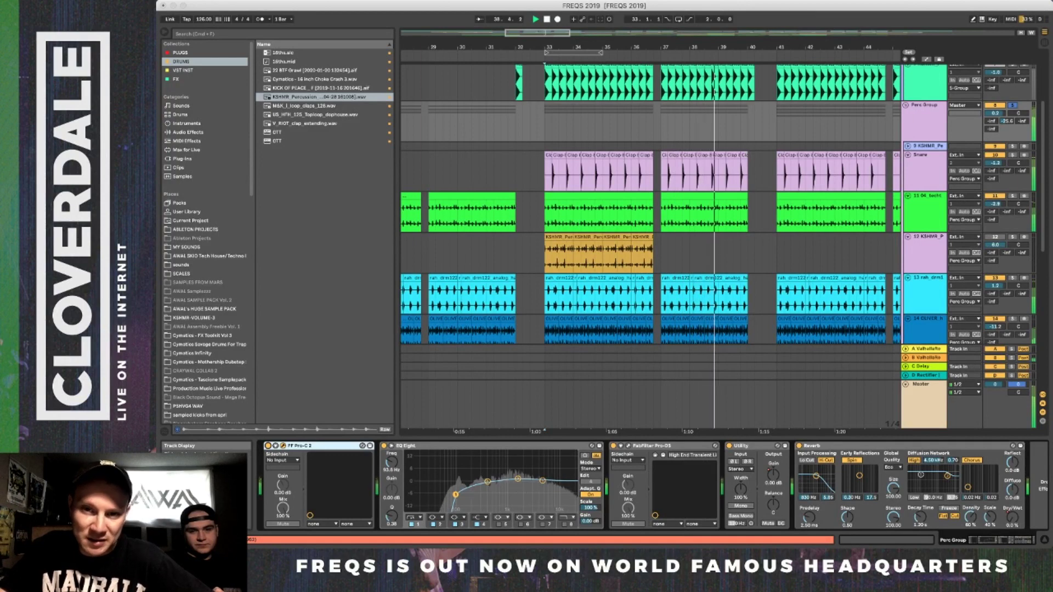
pyautogui.press('space')
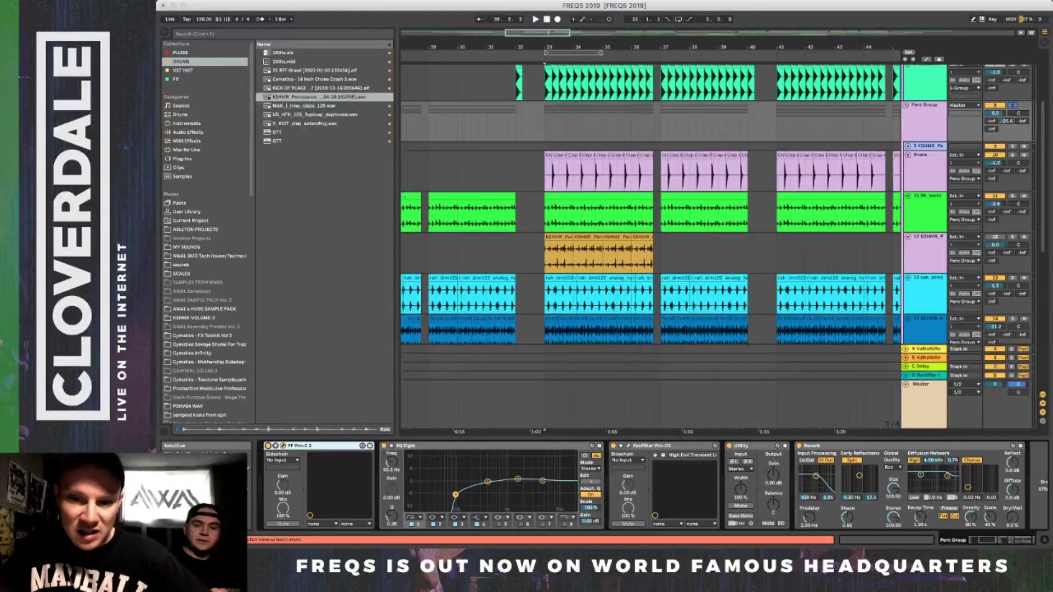
pyautogui.click(1012, 105)
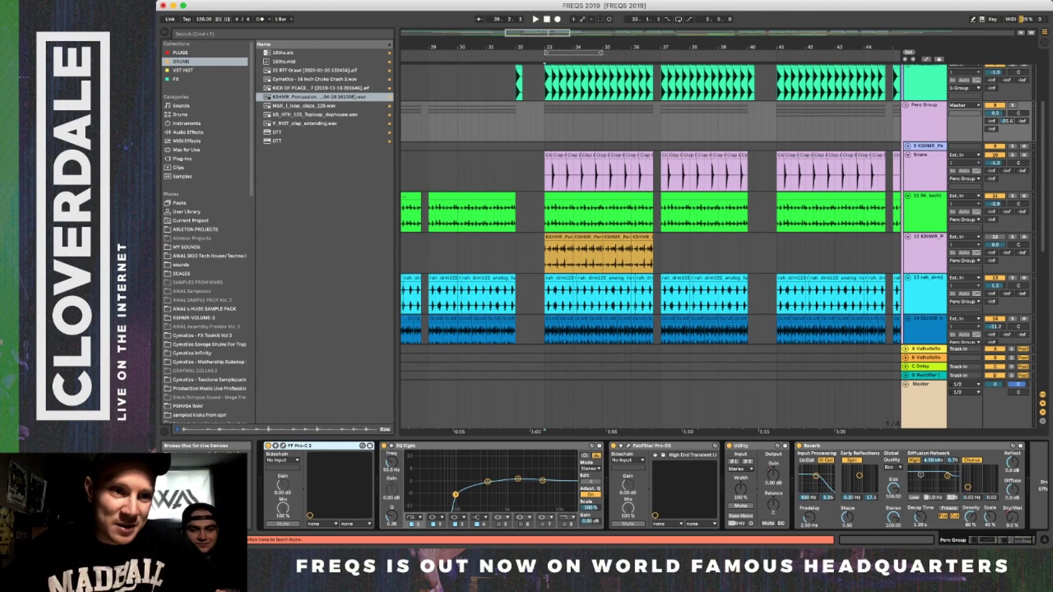
# Search the plug-ins for "dec" and select the VST Decapitator in Custom > Soundtoys.
pyautogui.click(183, 159)
pyautogui.press('super+f')
pyautogui.write('dec')
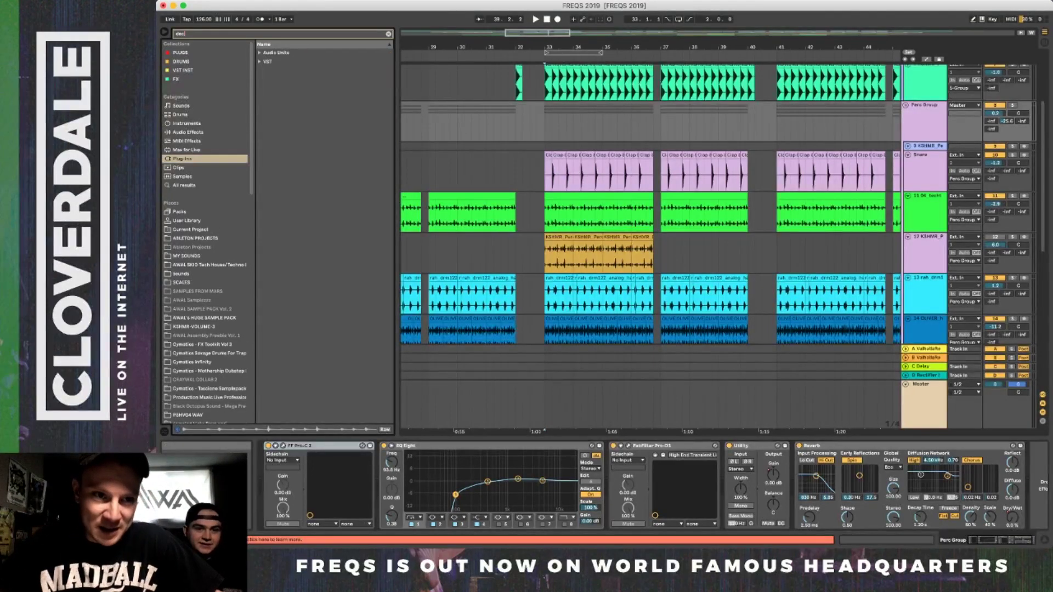
pyautogui.press('Down')
pyautogui.press('Down')
pyautogui.press('Right')
pyautogui.press('Down')
pyautogui.press('Right')
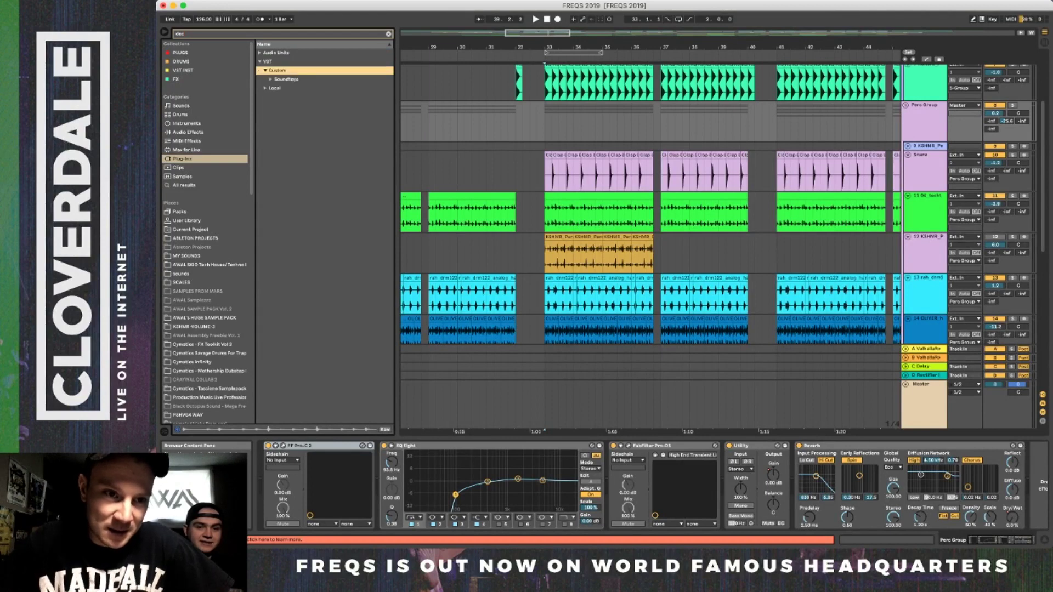
pyautogui.press('Down')
pyautogui.press('Right')
pyautogui.press('Down')
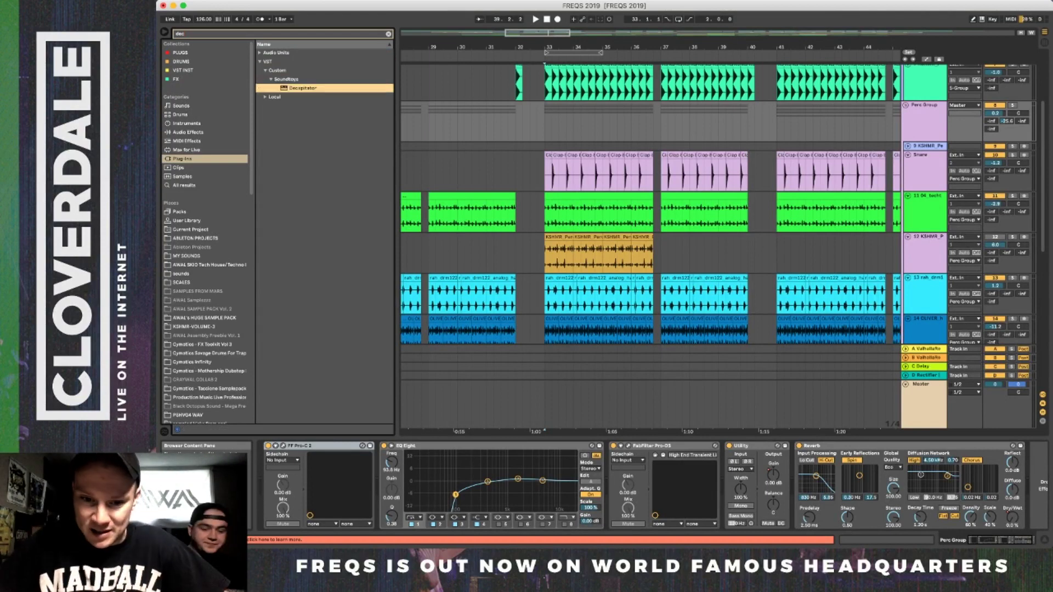
# Load Decapitator onto the Perc Group and place it between FF Pro-C 2 and EQ Eight.
pyautogui.press('Return')
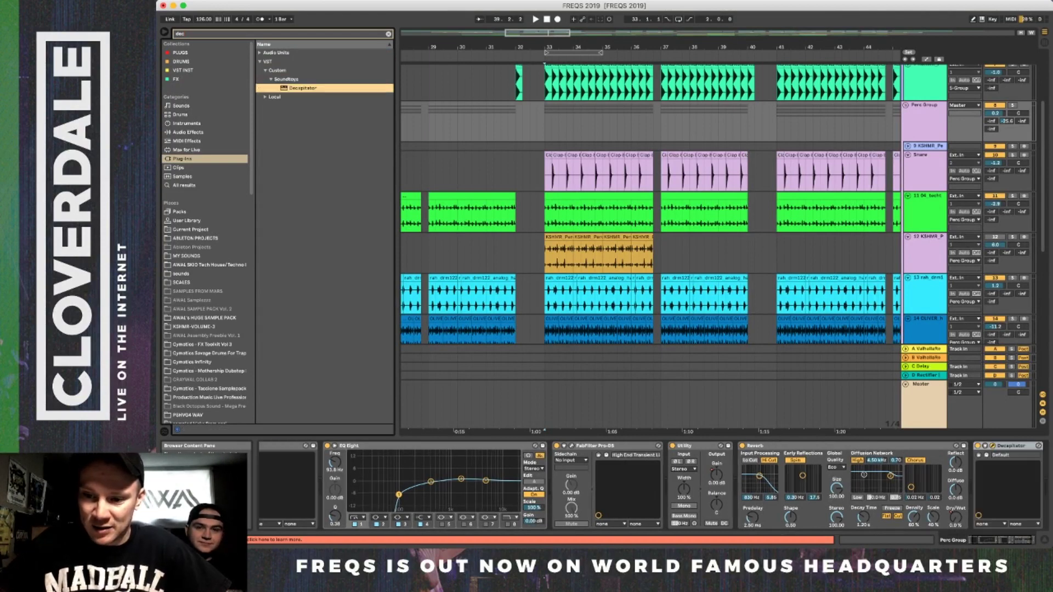
pyautogui.moveTo(1011, 446); pyautogui.dragTo(328, 455)
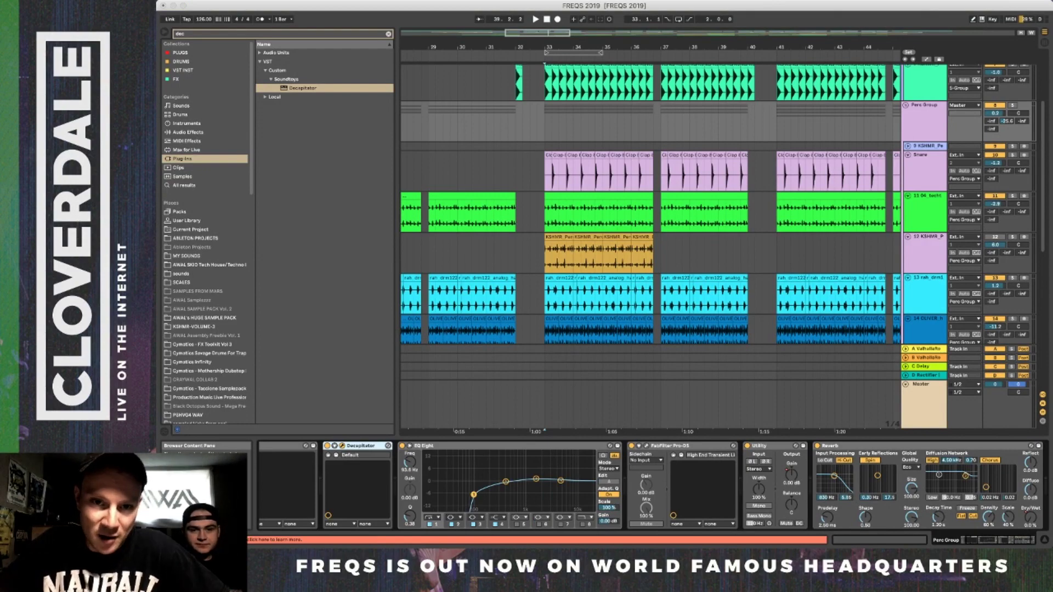
pyautogui.hscroll(-3, 649, 247)
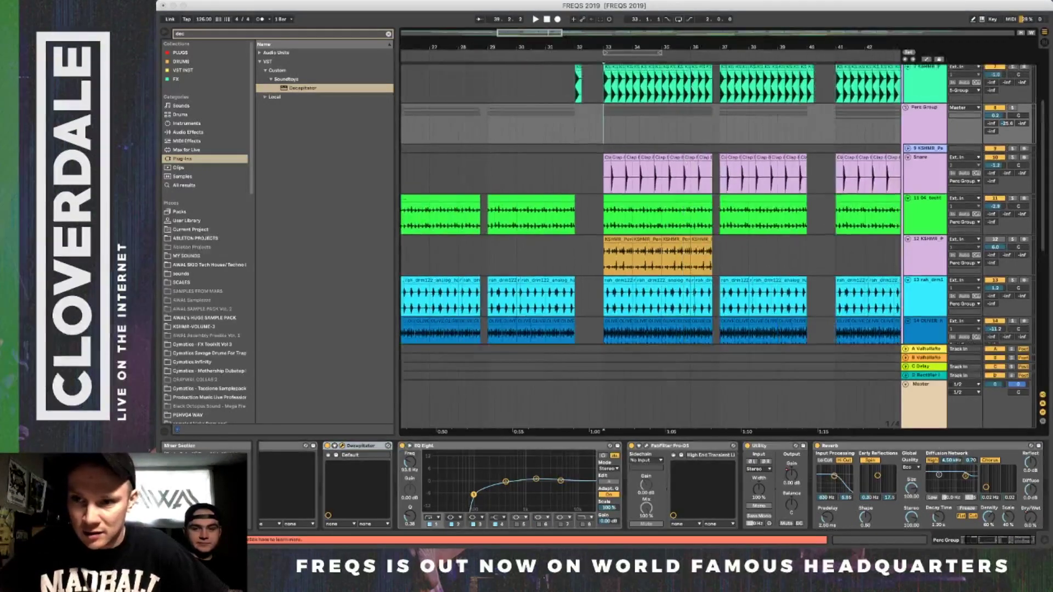
# Audition the soloed Perc Group with Decapitator and lower the EQ Eight low-cut band's frequency to 10.0 Hz.
pyautogui.press('space')
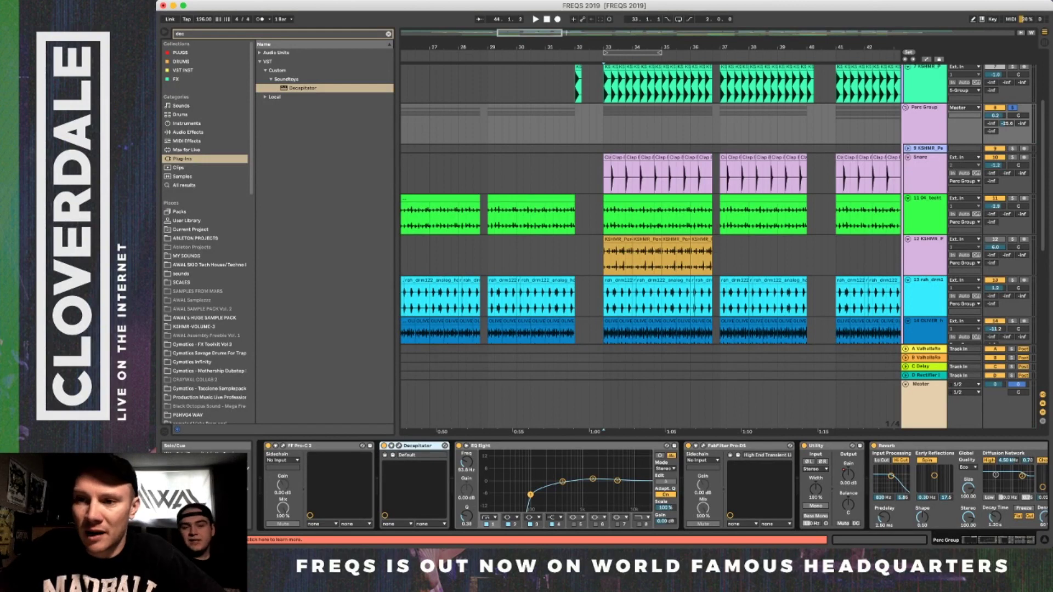
pyautogui.press('space')
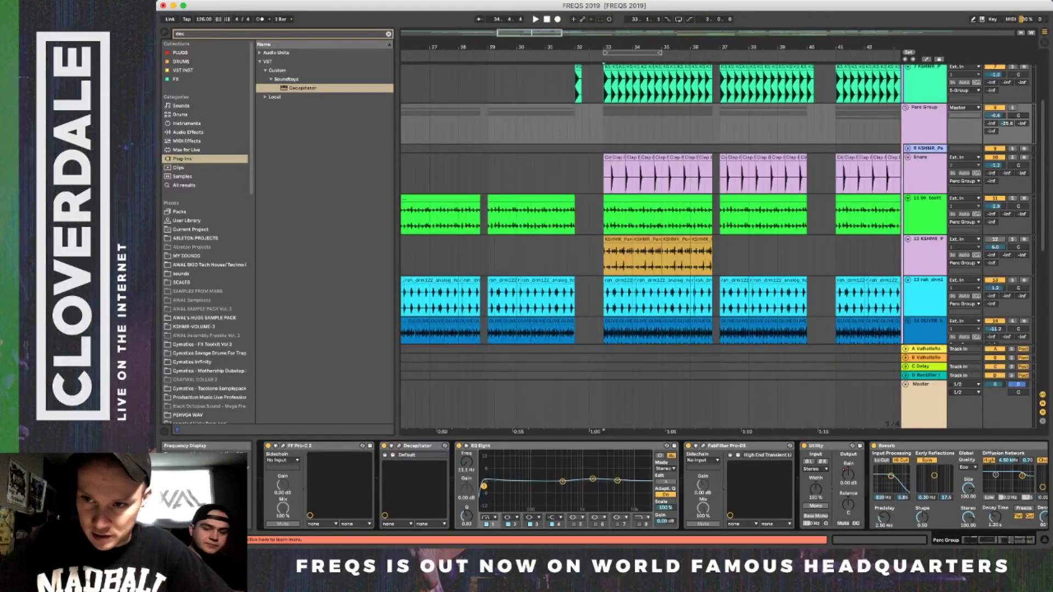
pyautogui.press('space')
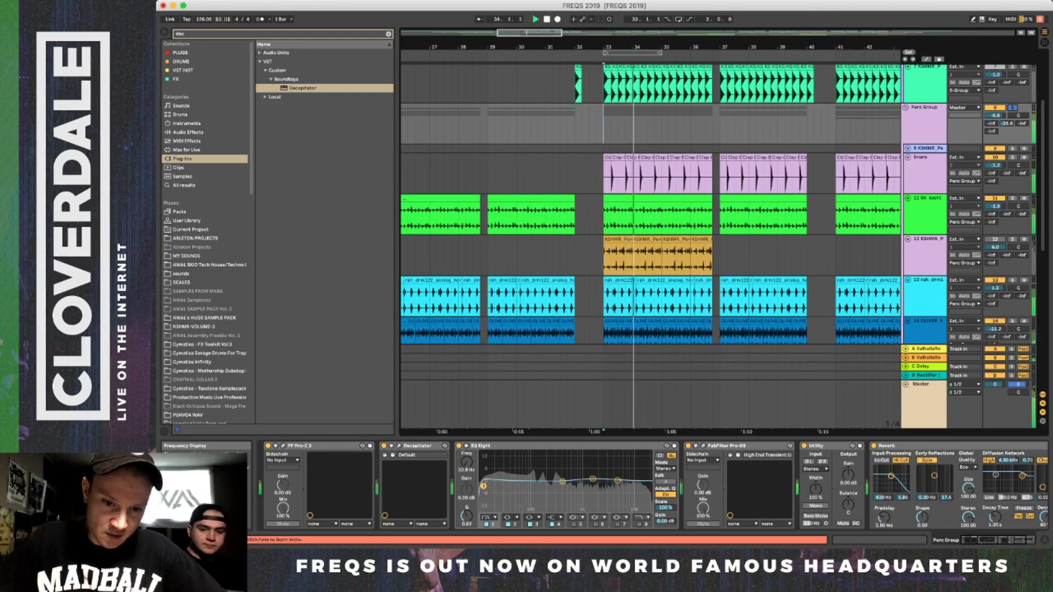
pyautogui.moveTo(483, 487)
pyautogui.mouseDown()
pyautogui.moveTo(524, 484)
pyautogui.moveTo(481, 487)
pyautogui.mouseUp()
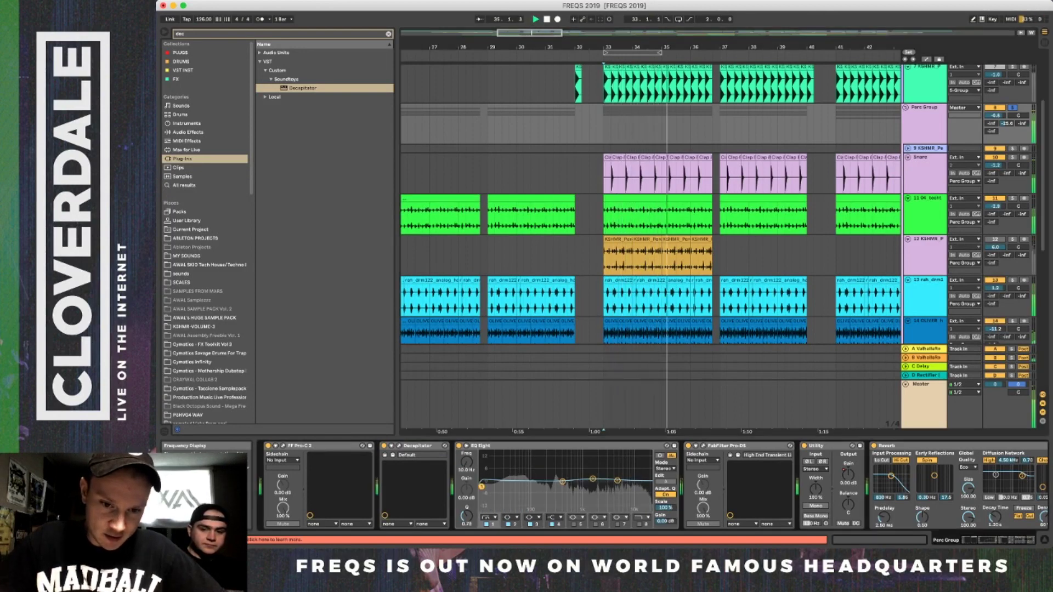
# Replay the soloed Perc Group from bar 33 and compare it with Decapitator bypassed, leaving the plug-in switched on.
pyautogui.press('space')
pyautogui.press('space')
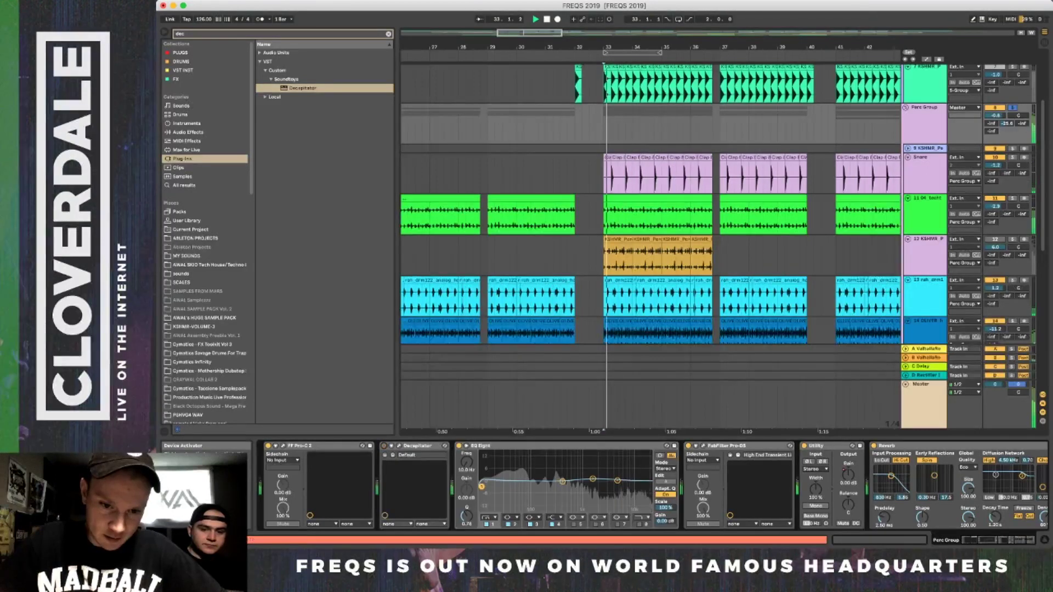
pyautogui.click(384, 446)
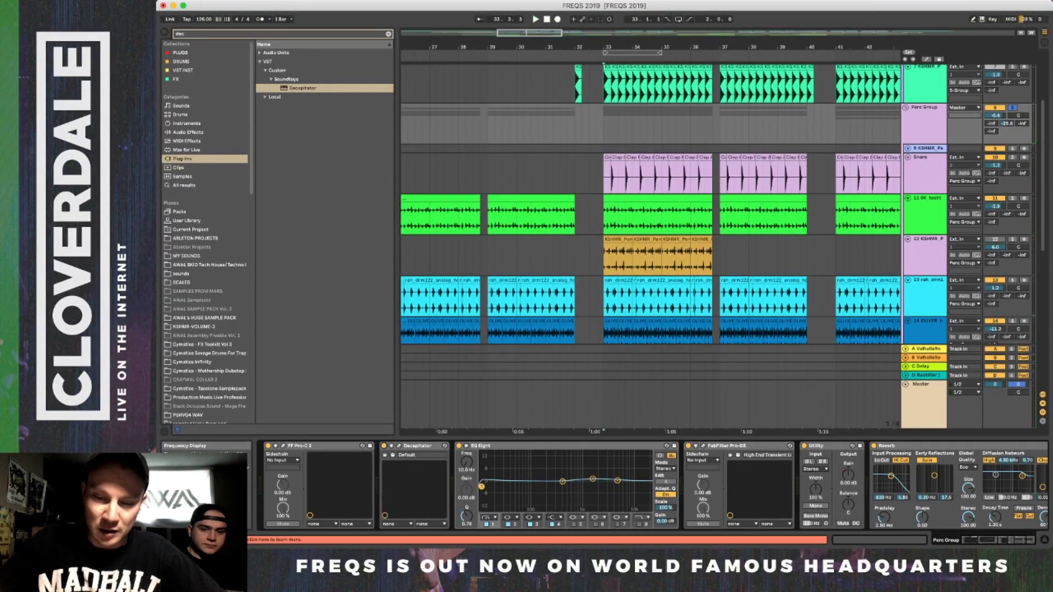
# Play the soloed Perc Group from bar 33 while looking through its individual percussion tracks.
pyautogui.scroll(-3, 653, 220)
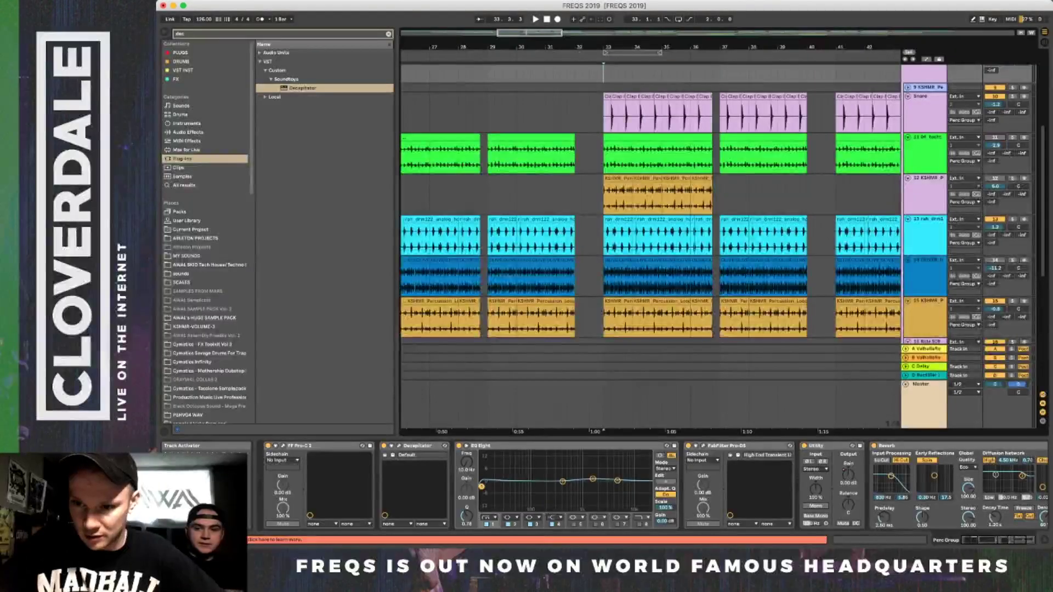
pyautogui.press('space')
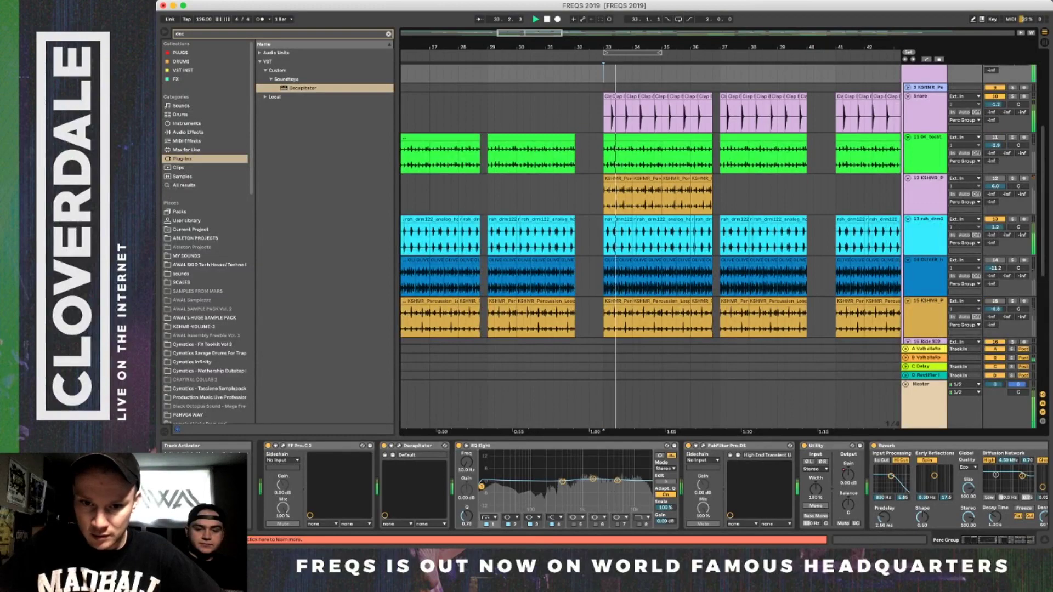
pyautogui.scroll(-3, 653, 219)
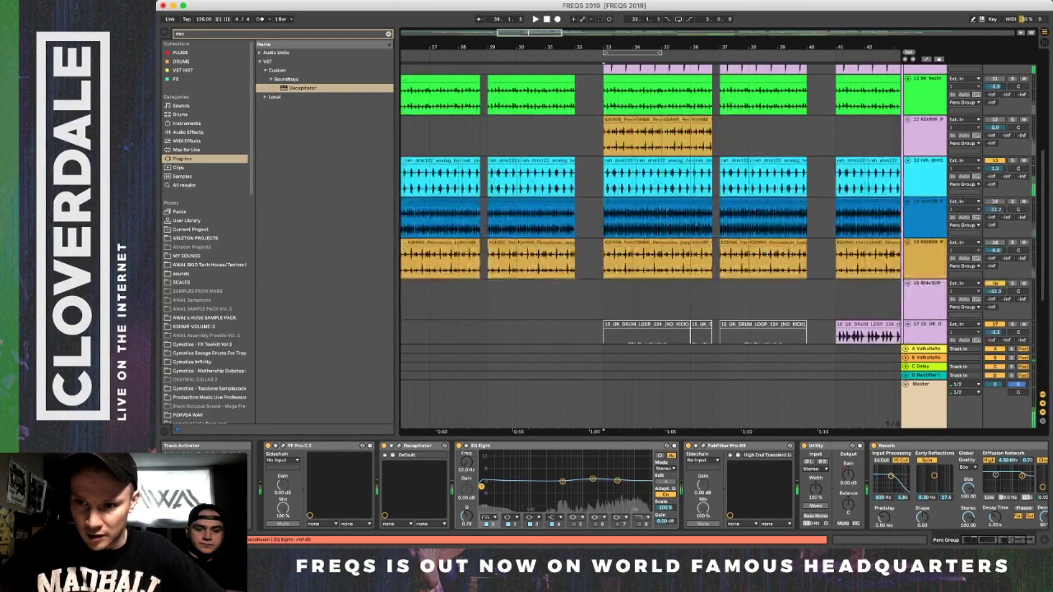
pyautogui.scroll(2, 652, 247)
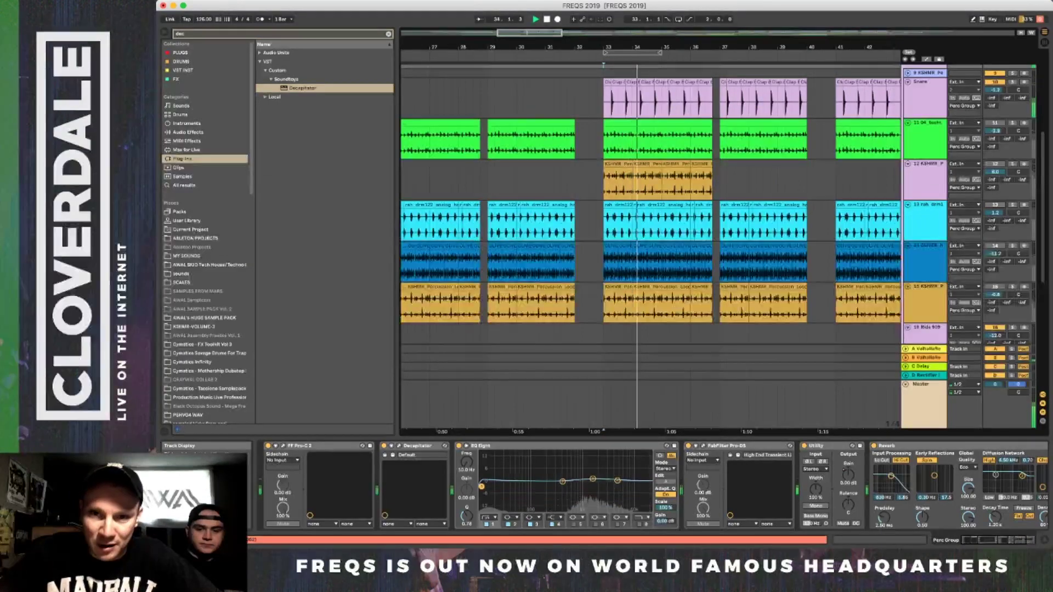
pyautogui.press('space')
# Add an EQ Eight from the built-in audio effects to the Snare track.
pyautogui.click(925, 82)
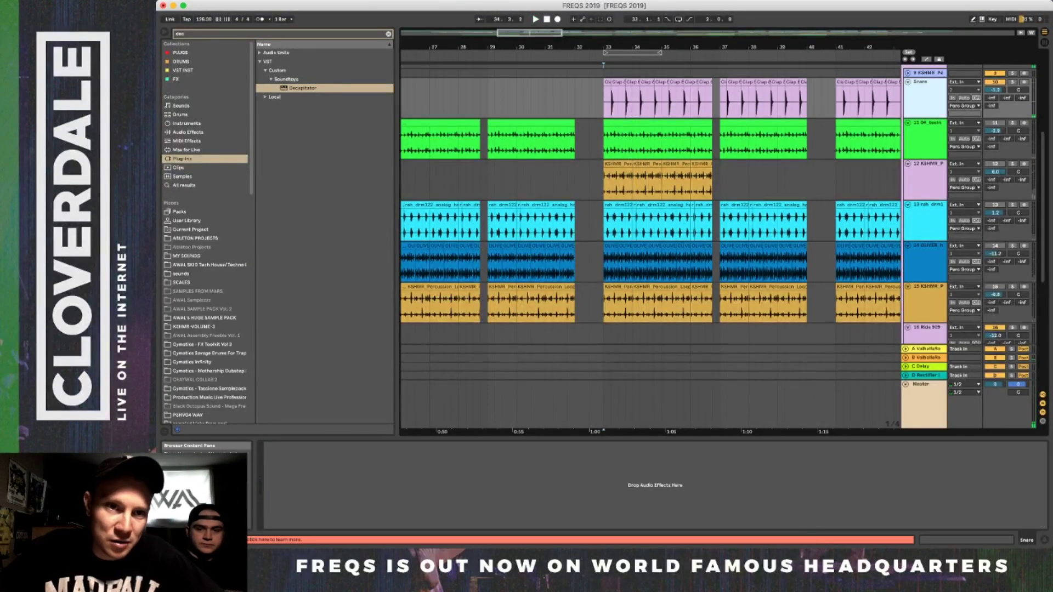
pyautogui.press('Escape')
pyautogui.click(188, 132)
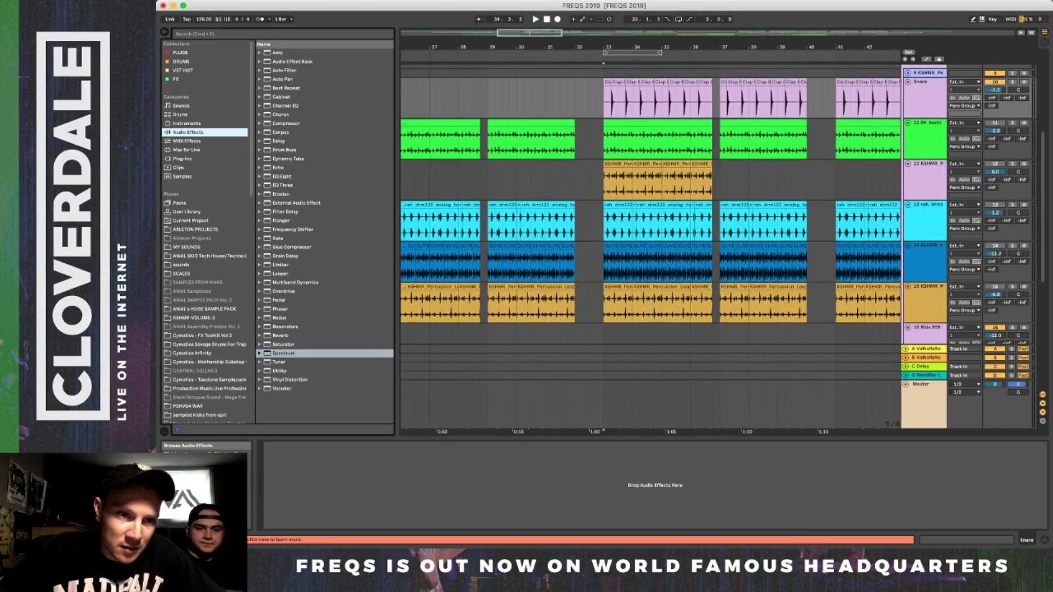
pyautogui.click(282, 177)
pyautogui.press('Return')
# Turn band 1 of the Snare's EQ Eight into a low cut at 135 Hz, auditioning it in playback.
pyautogui.press('space')
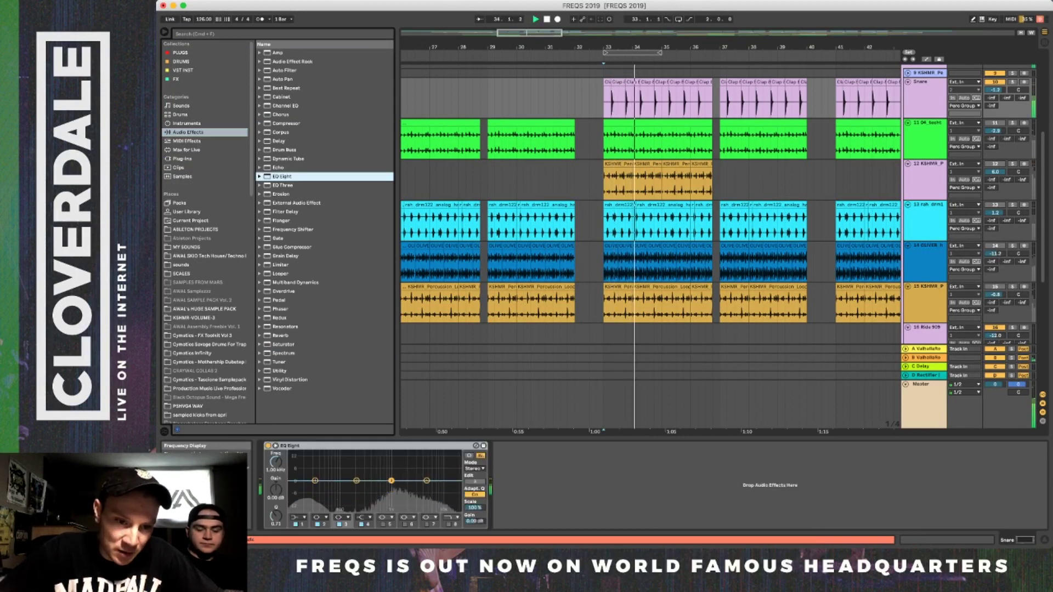
pyautogui.click(315, 481)
pyautogui.press('space')
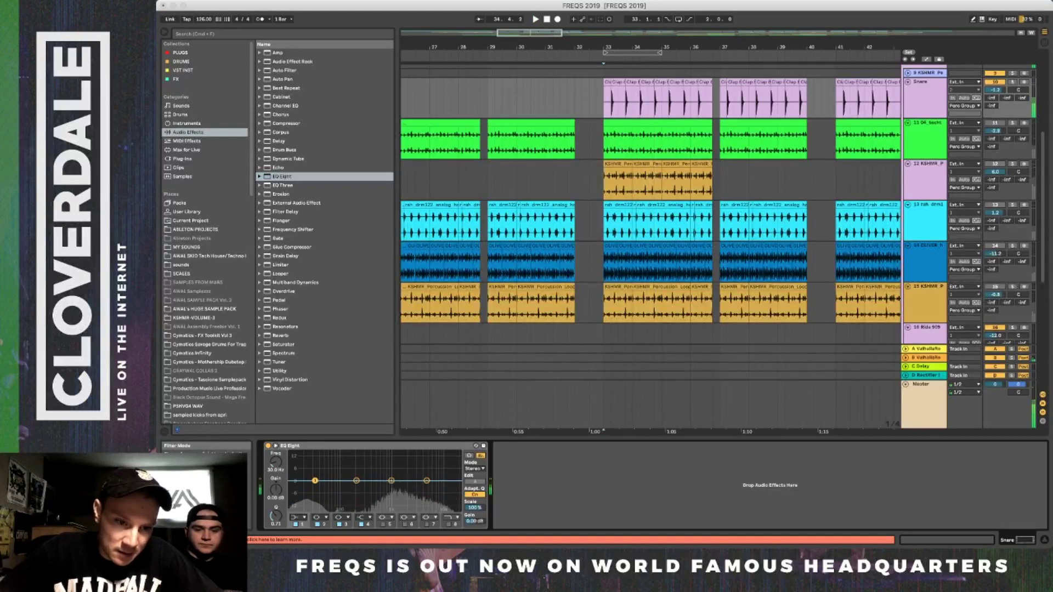
pyautogui.click(300, 498)
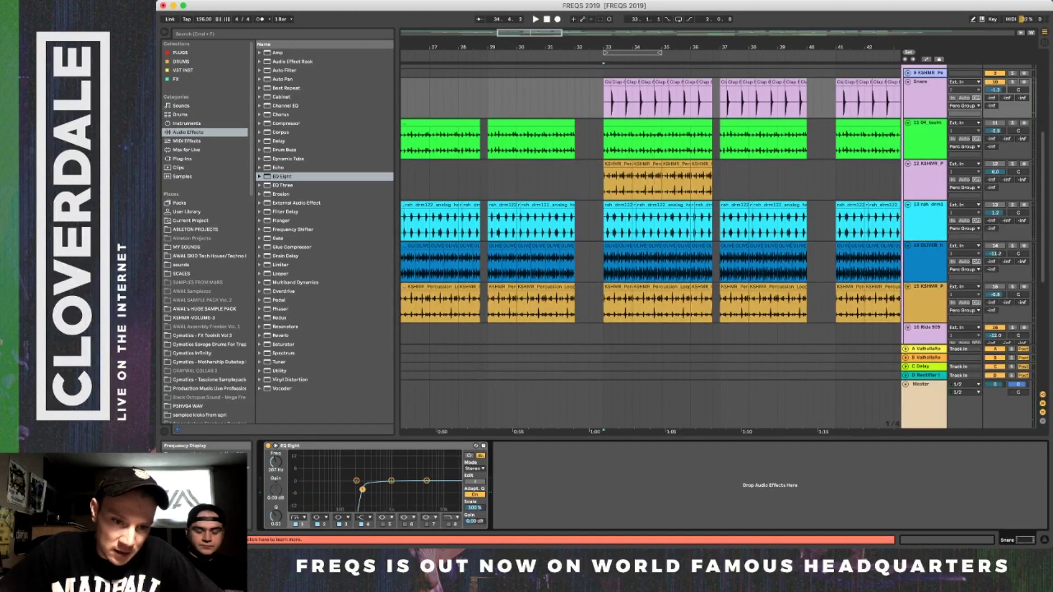
pyautogui.press('space')
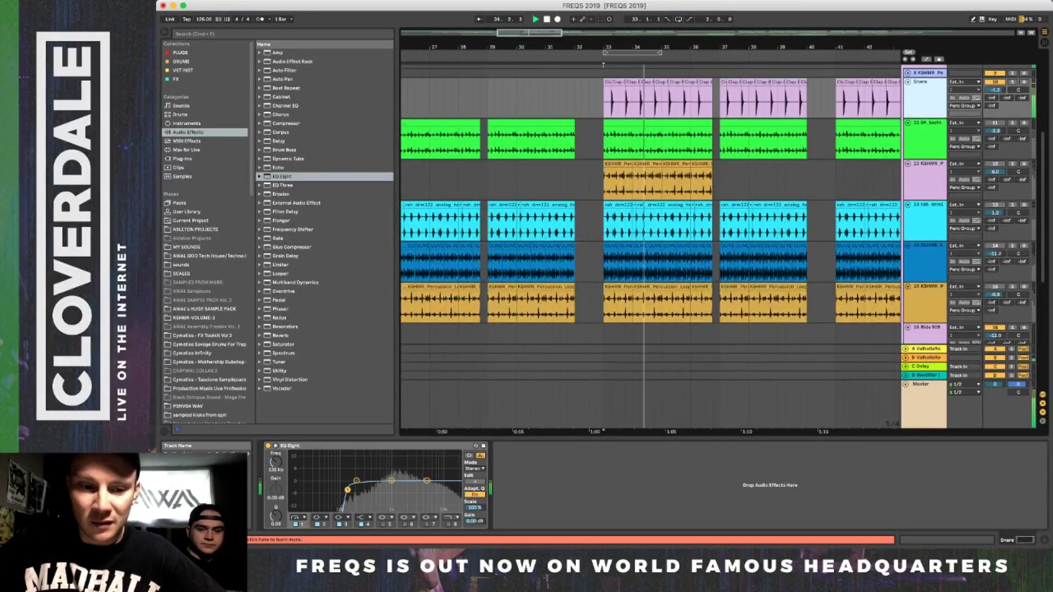
pyautogui.press('space')
pyautogui.press('space')
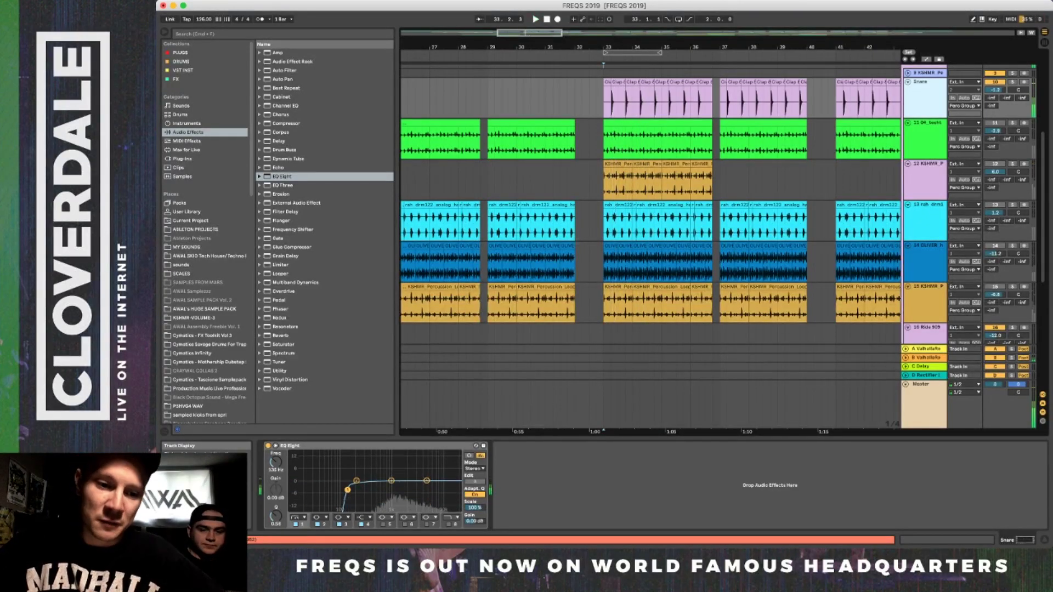
# Return to the Perc Group's devices, toggle Decapitator and replay the soloed group from bar 33 to compare.
pyautogui.scroll(3, 925, 98)
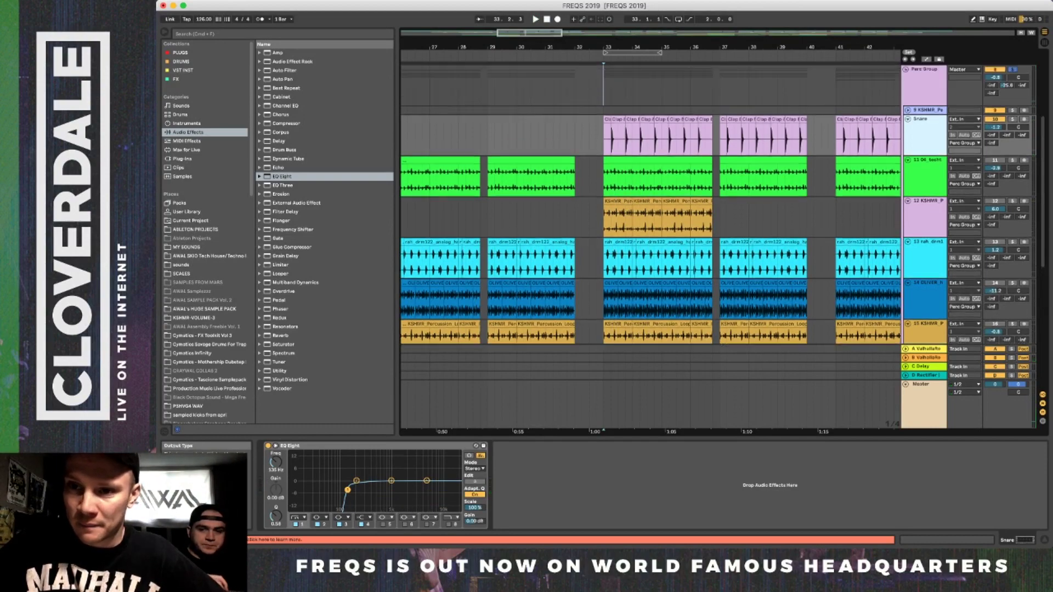
pyautogui.click(925, 70)
pyautogui.press('space')
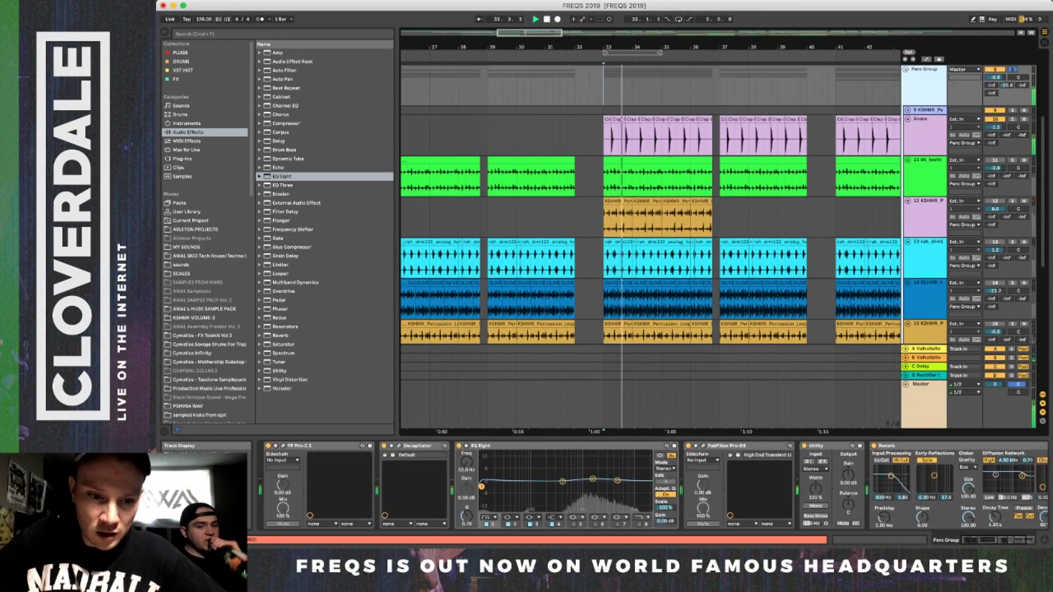
pyautogui.press('space')
pyautogui.click(384, 446)
pyautogui.press('space')
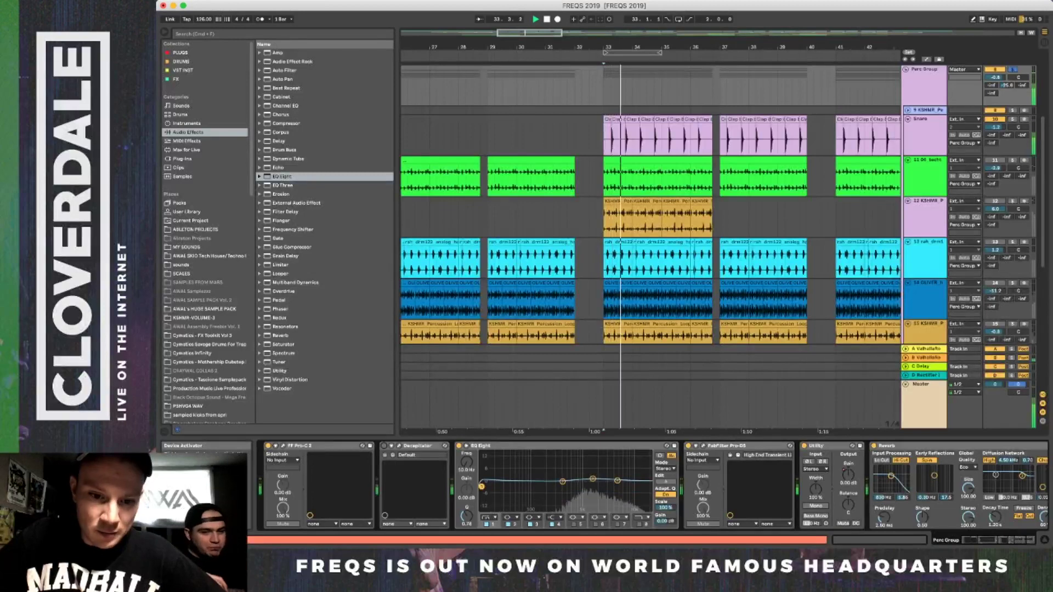
pyautogui.press('space')
pyautogui.press('space')
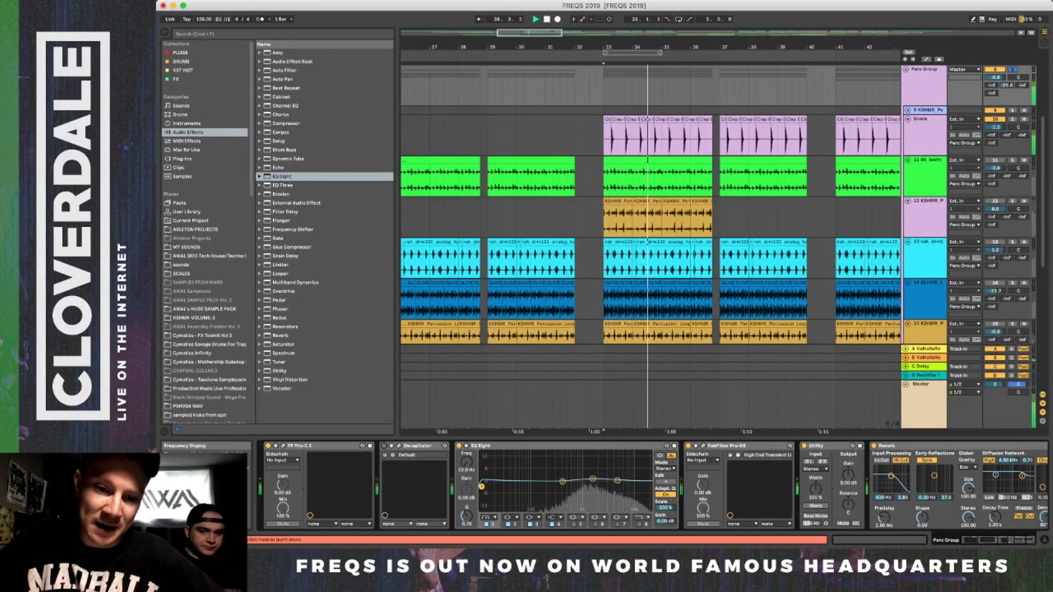
# Set the low-cut band of the Perc Group's EQ Eight to 85.0 Hz.
pyautogui.press('space')
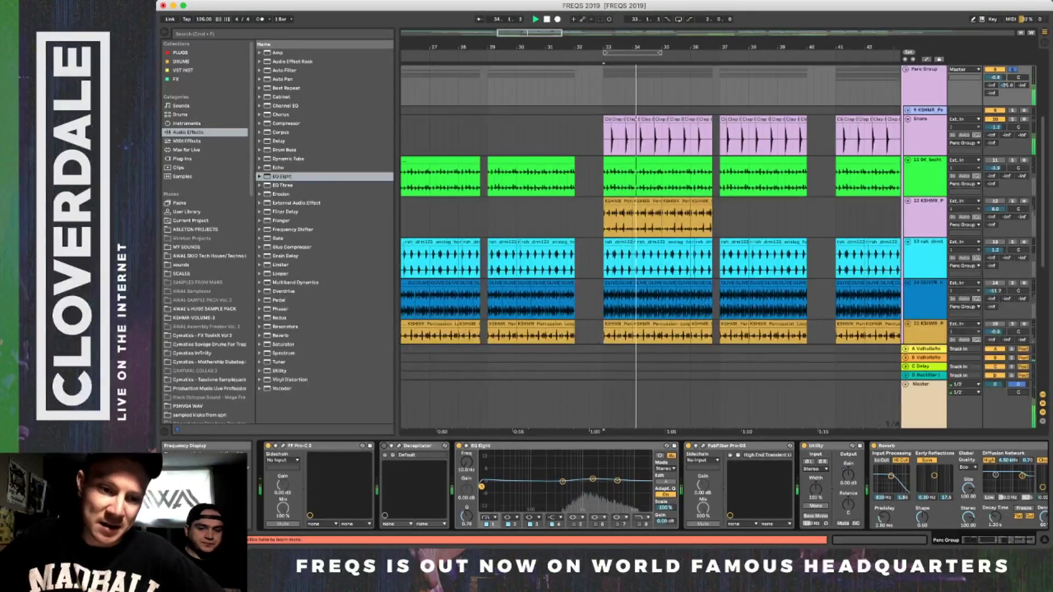
pyautogui.press('space')
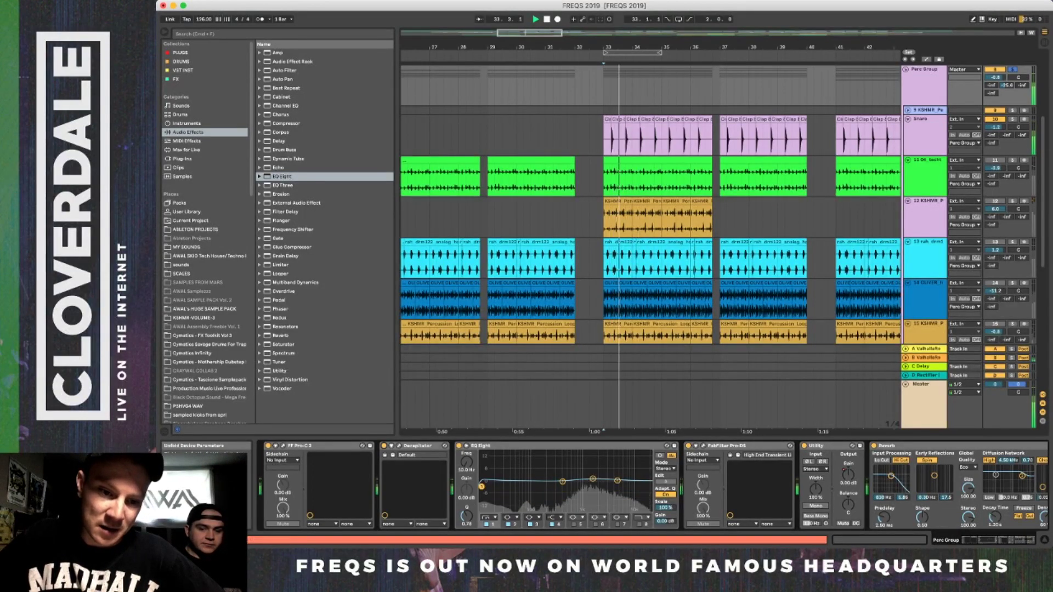
pyautogui.press('space')
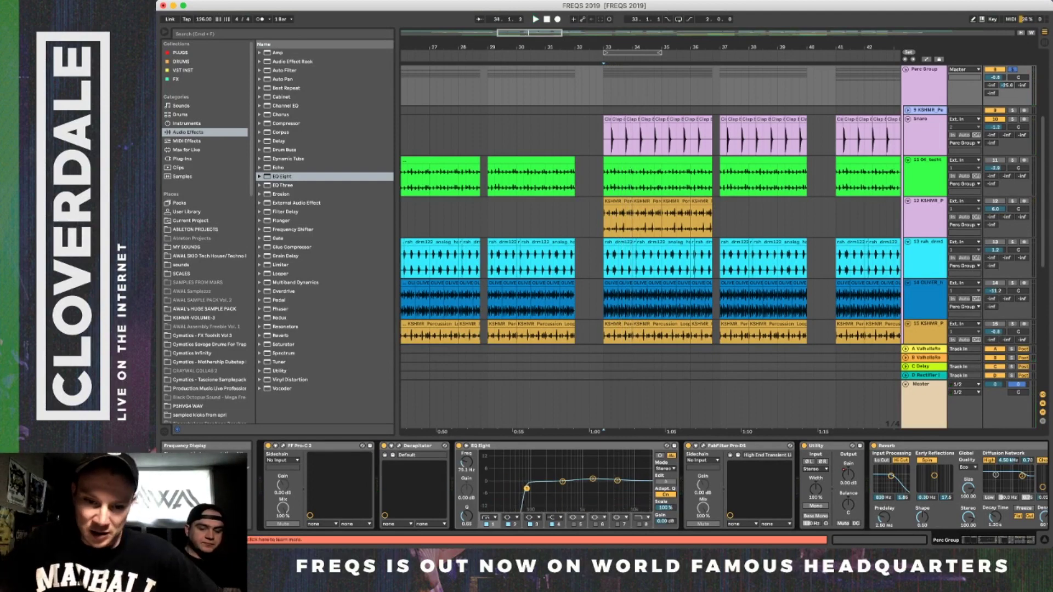
pyautogui.moveTo(527, 488); pyautogui.dragTo(529, 489)
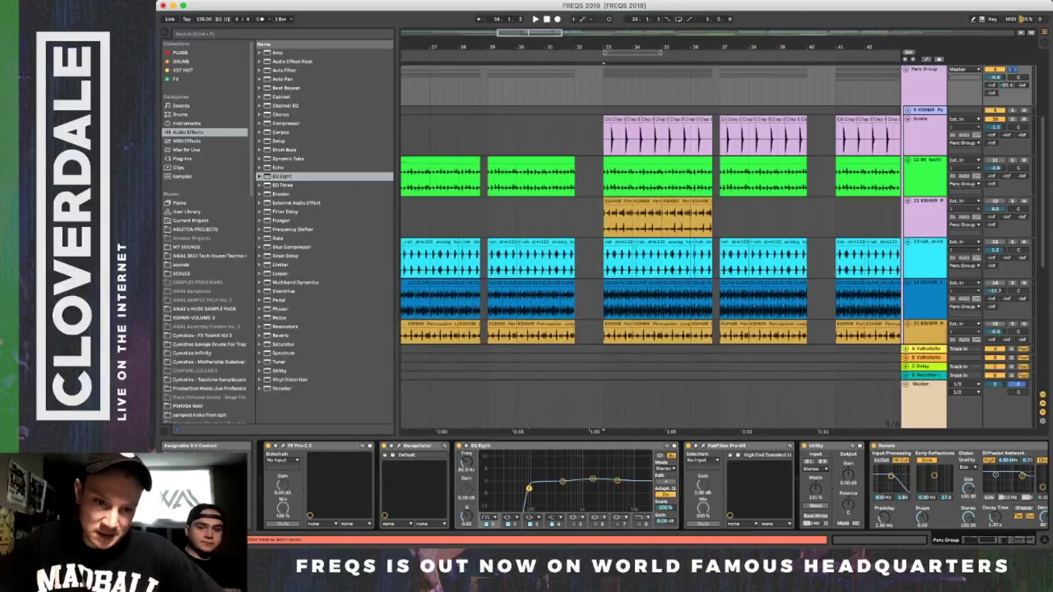
# Audition the soloed Perc Group with the 85.0 Hz low cut and look through its lower loop tracks.
pyautogui.click(416, 446)
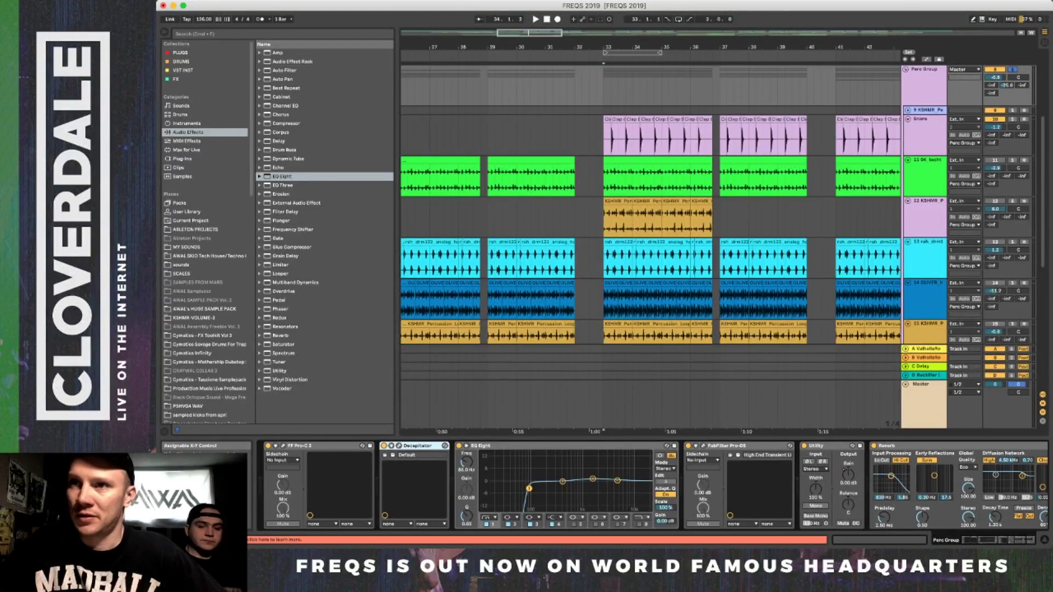
pyautogui.press('space')
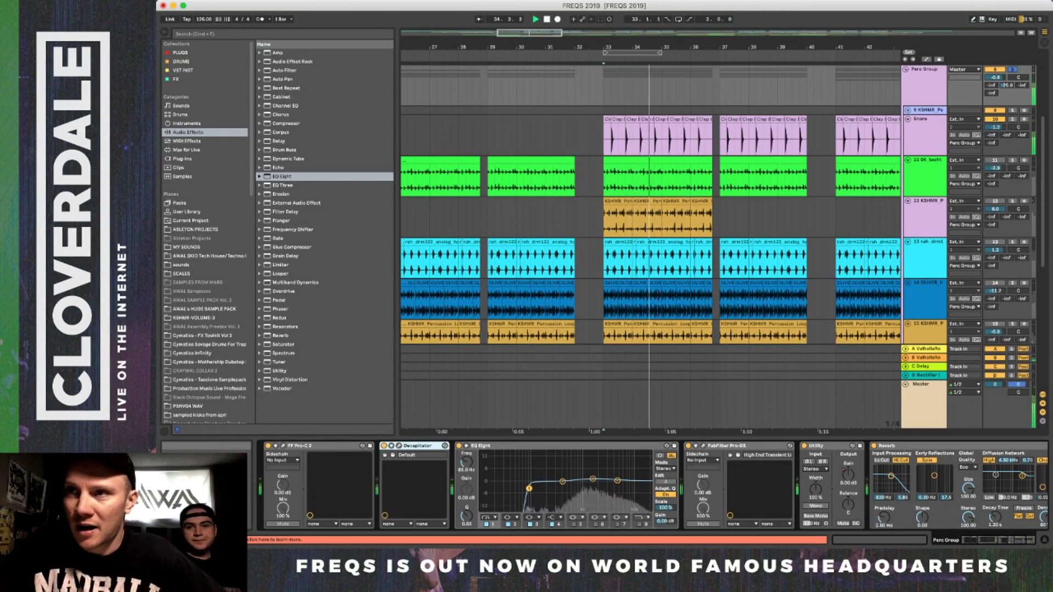
pyautogui.press('space')
pyautogui.press('space')
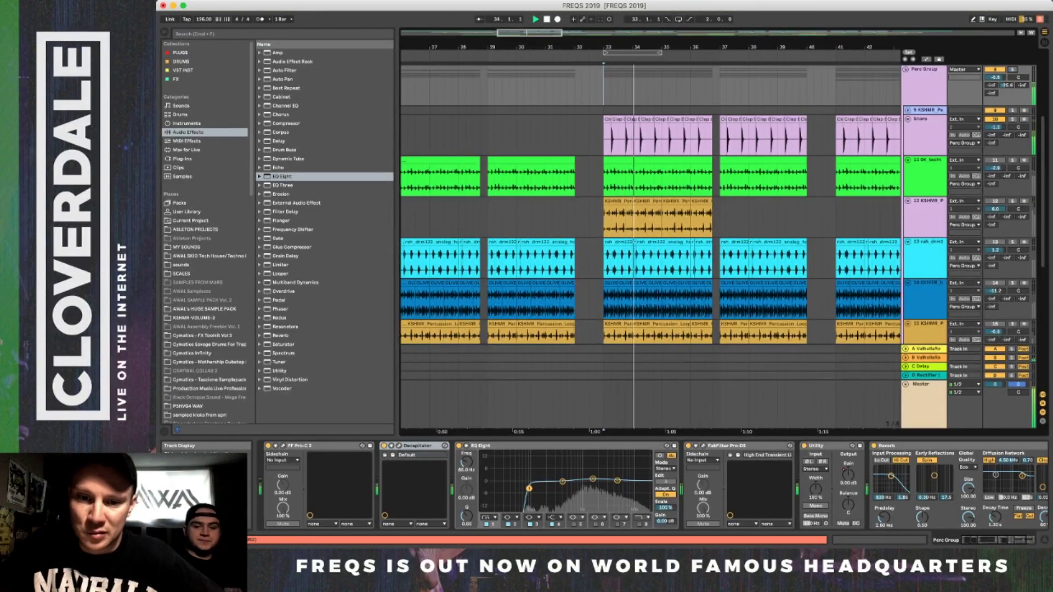
pyautogui.scroll(-5, 749, 187)
pyautogui.hscroll(1, 749, 186)
pyautogui.scroll(2, 749, 186)
pyautogui.press('space')
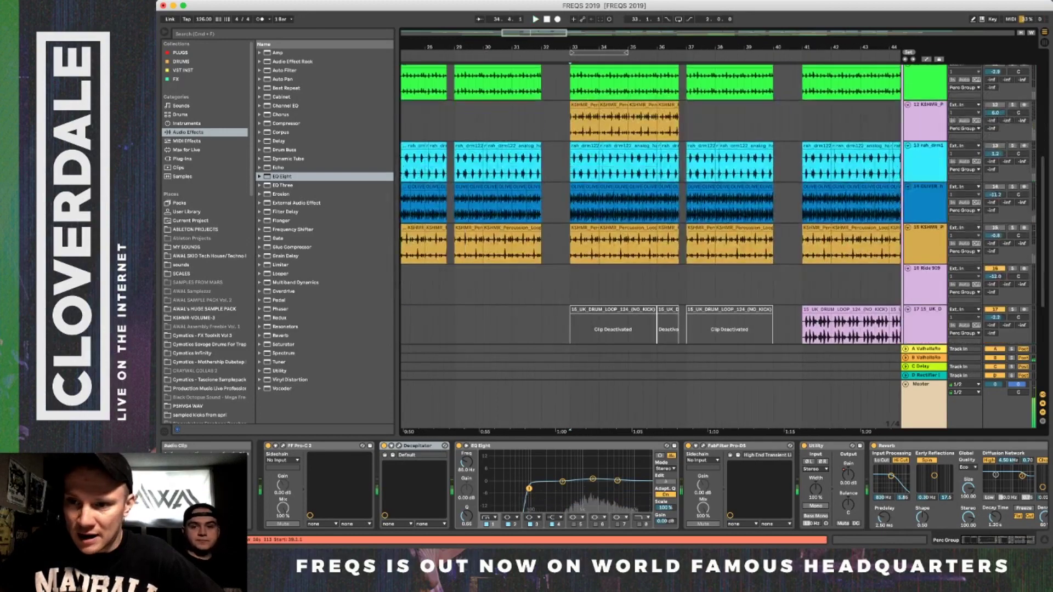
pyautogui.click(789, 121)
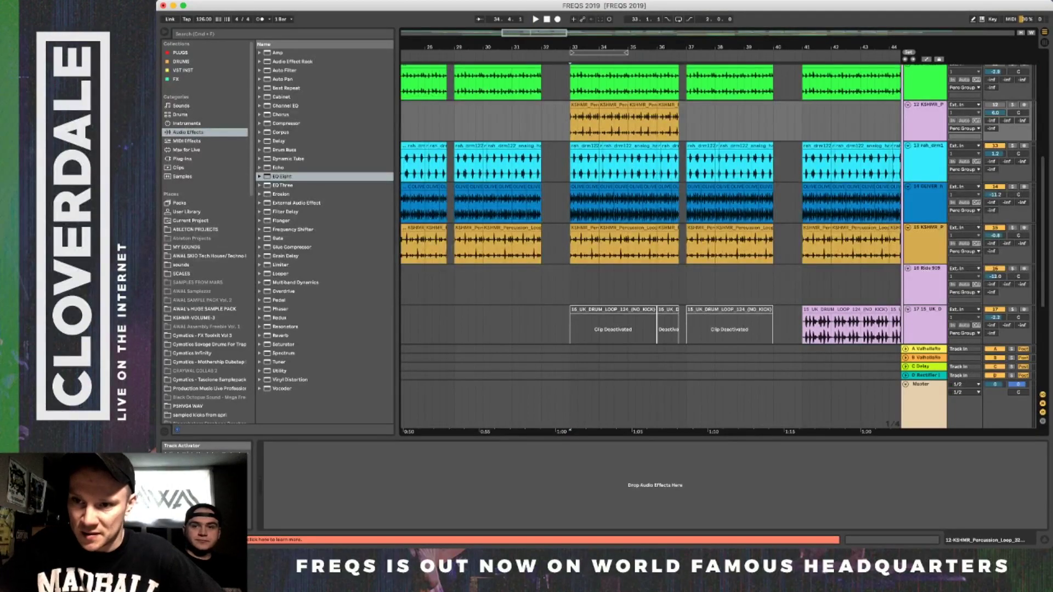
# Fold the Perc Group and the 5 Group containing the kick to compact the arrangement.
pyautogui.scroll(3, 910, 148)
pyautogui.scroll(4, 924, 165)
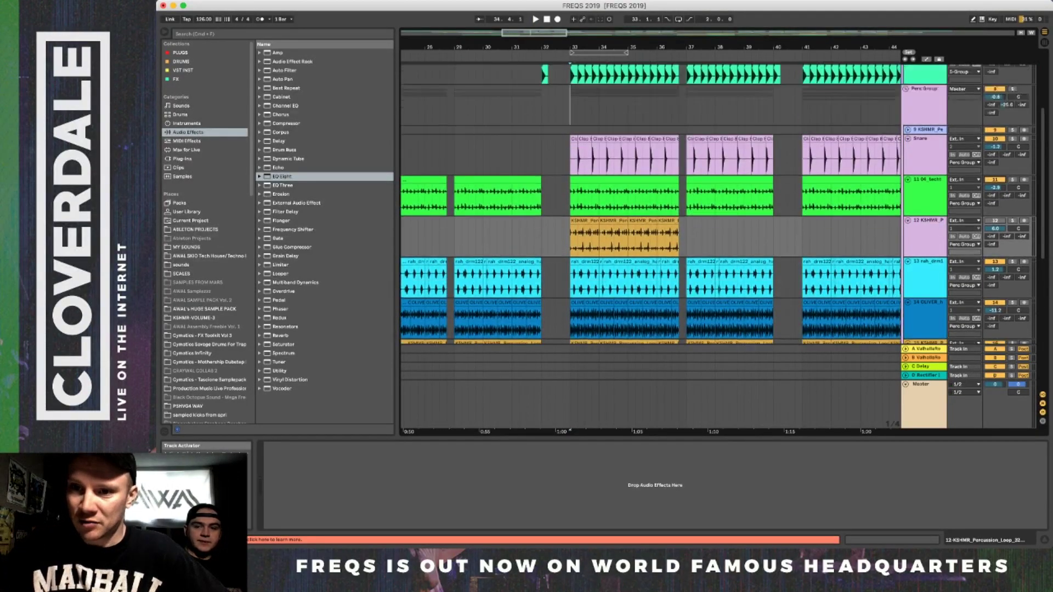
pyautogui.click(924, 176)
pyautogui.click(905, 176)
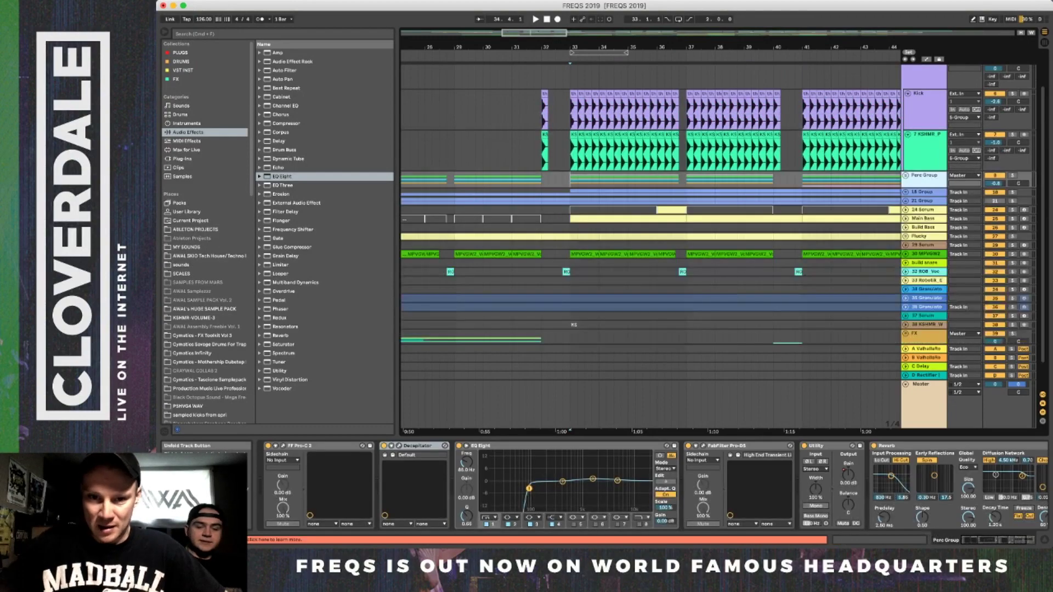
pyautogui.scroll(2, 910, 176)
pyautogui.click(906, 97)
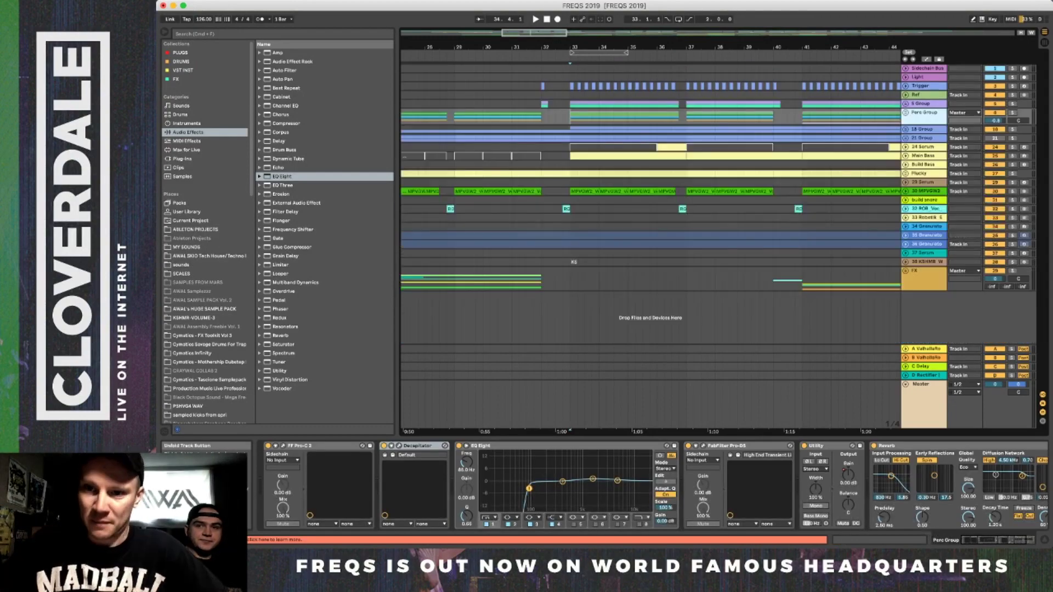
# Select and unfold the 21 Group to expose its two Mini V3 MIDI tracks.
pyautogui.click(924, 138)
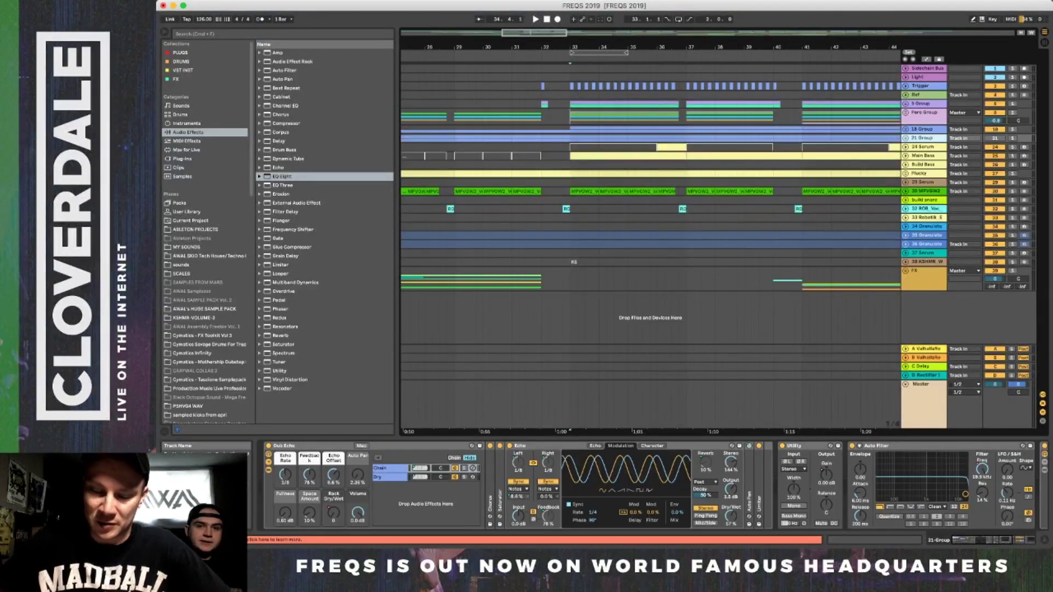
pyautogui.hscroll(-1, 651, 219)
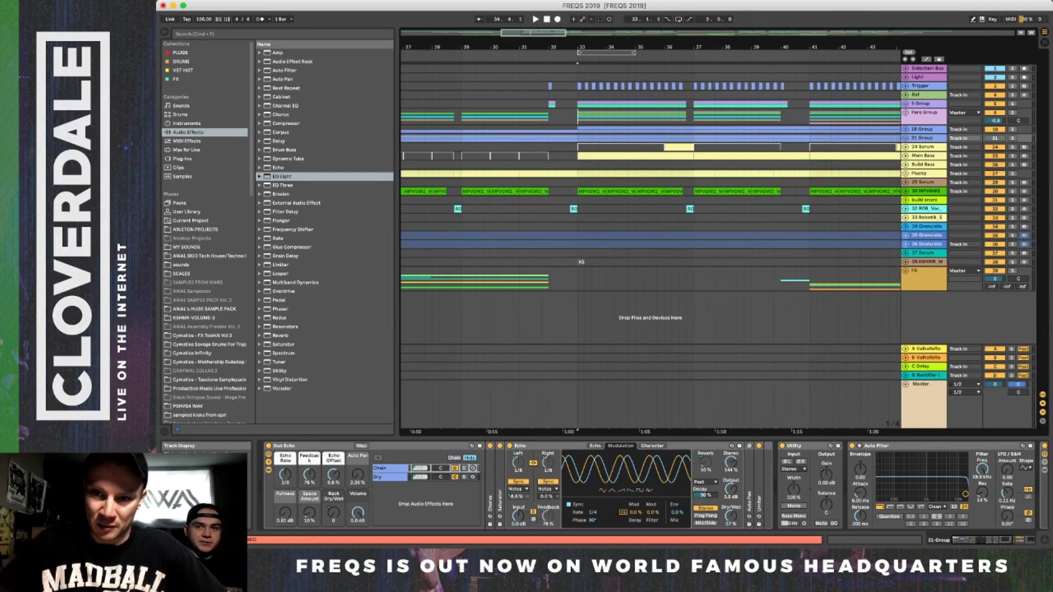
pyautogui.click(906, 137)
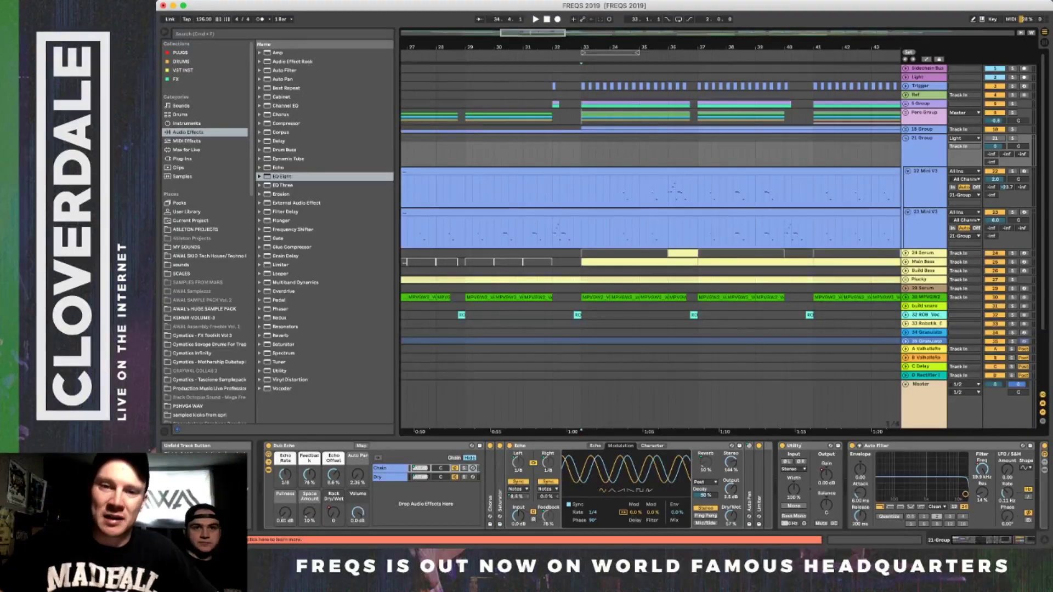
pyautogui.moveTo(699, 48); pyautogui.dragTo(699, 33)
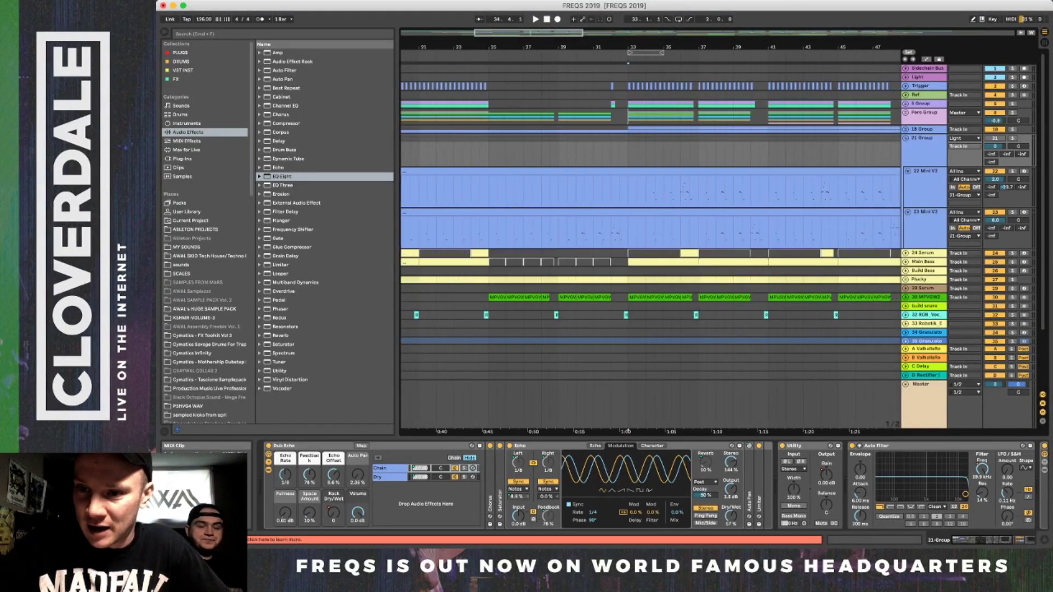
# Activate the 21 Group and solo it.
pyautogui.click(926, 154)
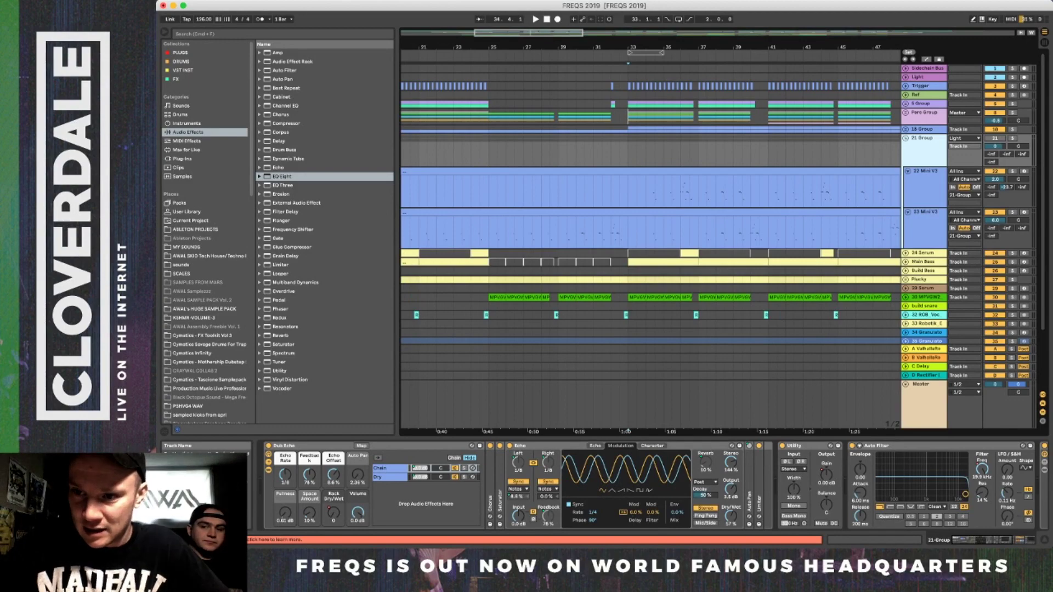
pyautogui.click(995, 138)
pyautogui.click(1012, 138)
# Unfold the 18 Group with its Mini V3 audio tracks and solo it in place of the 21 Group.
pyautogui.hscroll(-2, 713, 189)
pyautogui.scroll(-1, 713, 189)
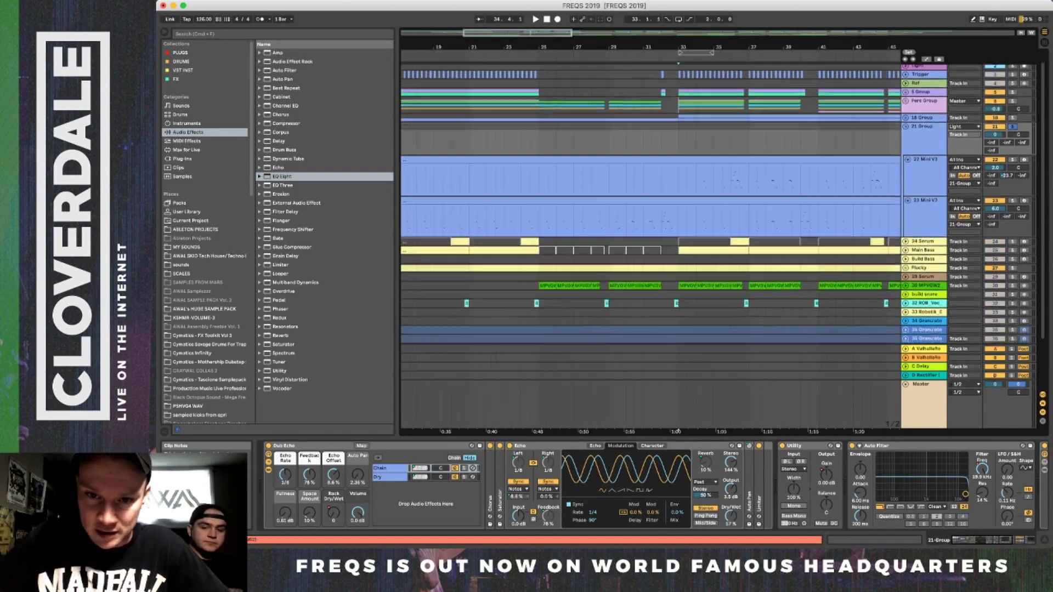
pyautogui.click(906, 116)
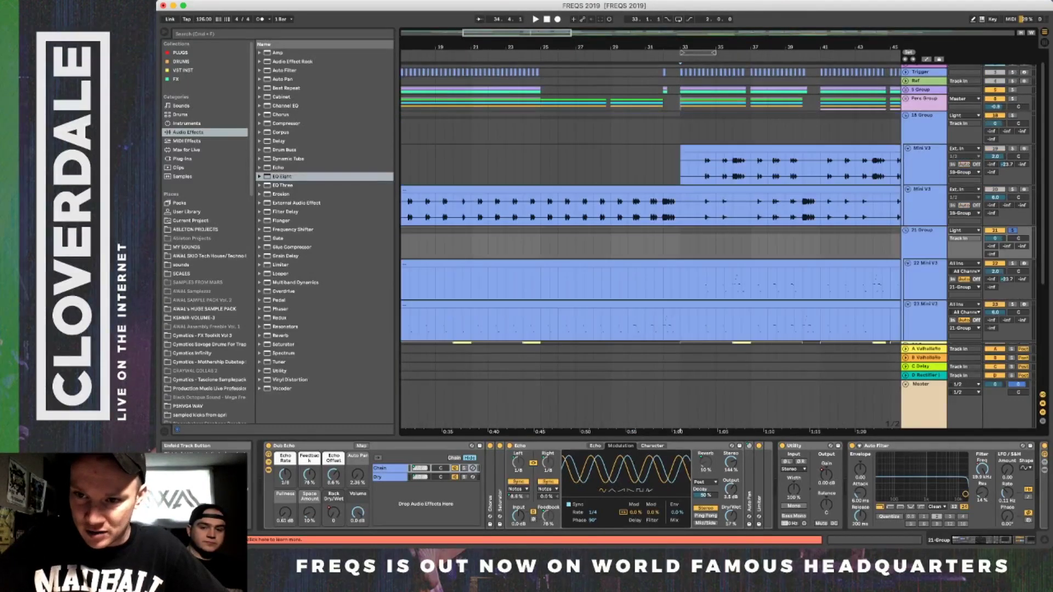
pyautogui.click(1012, 115)
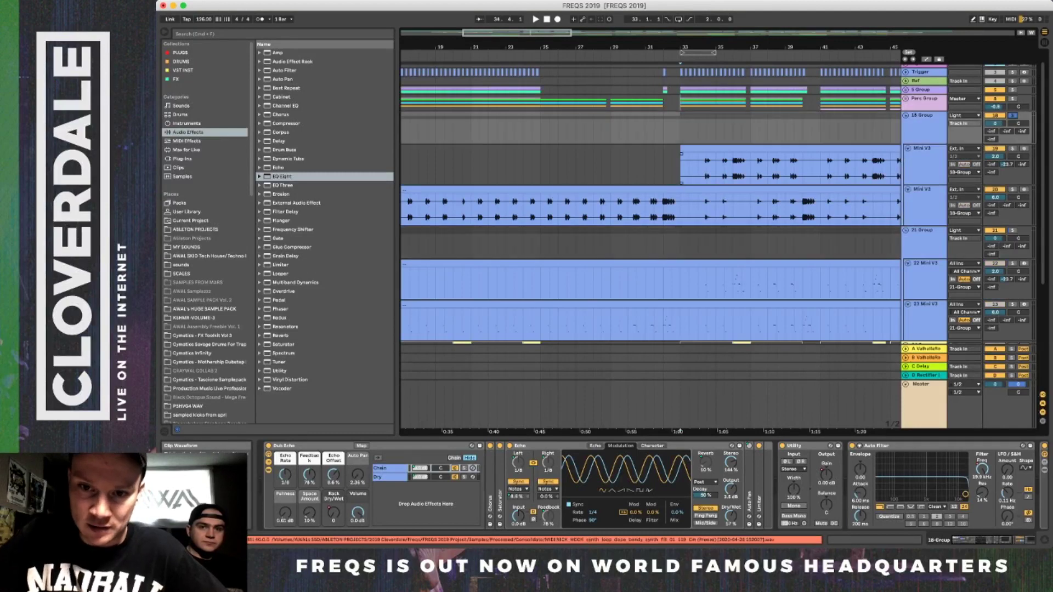
# Play the soloed 18 Group from bar 34, following its Mini V3 audio across the arrangement, and stop playback.
pyautogui.click(706, 126)
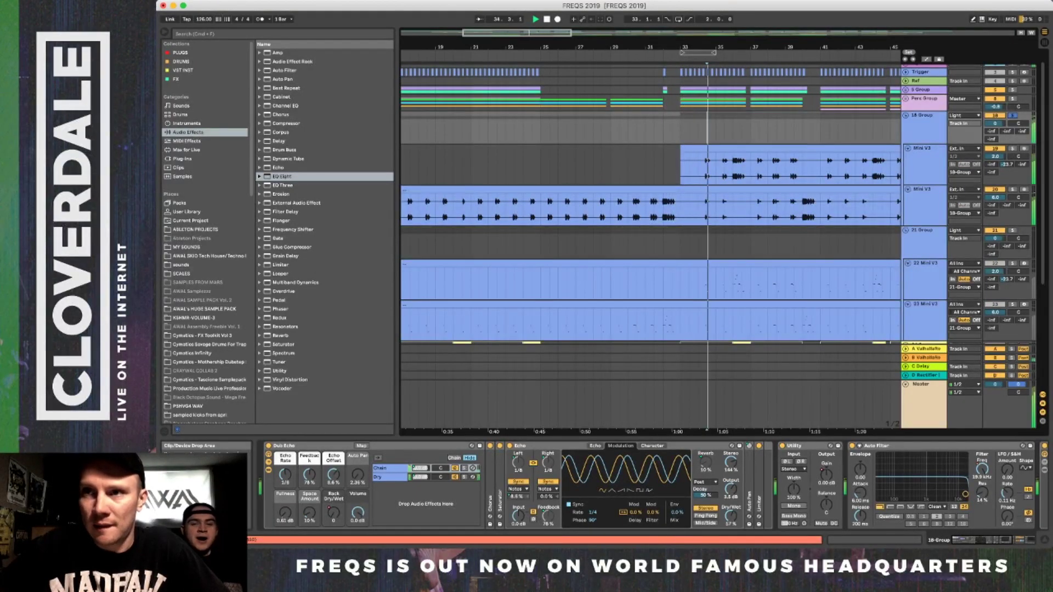
pyautogui.hscroll(3, 685, 170)
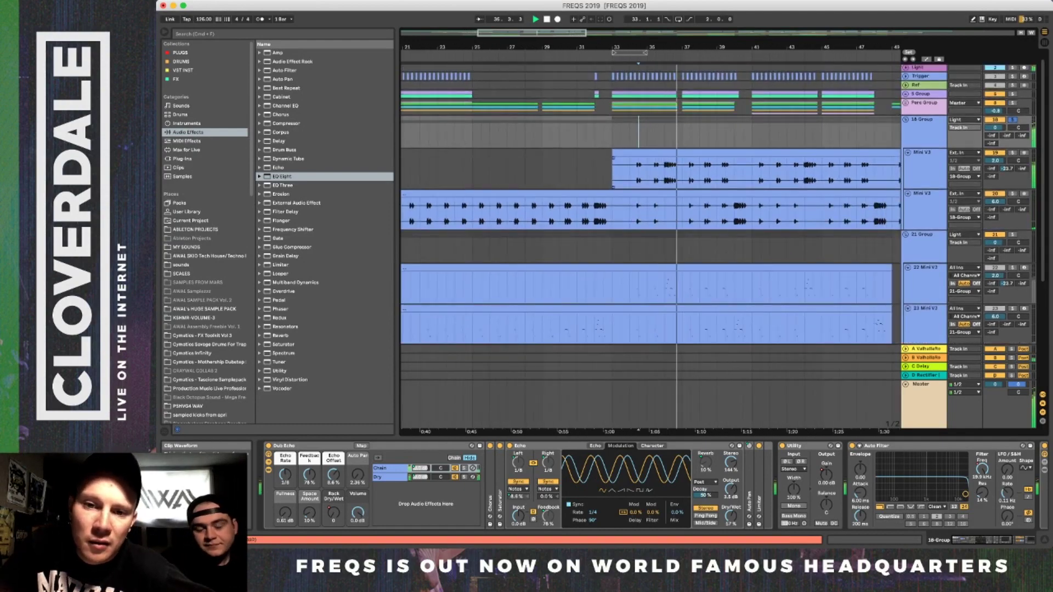
pyautogui.hscroll(5, 650, 247)
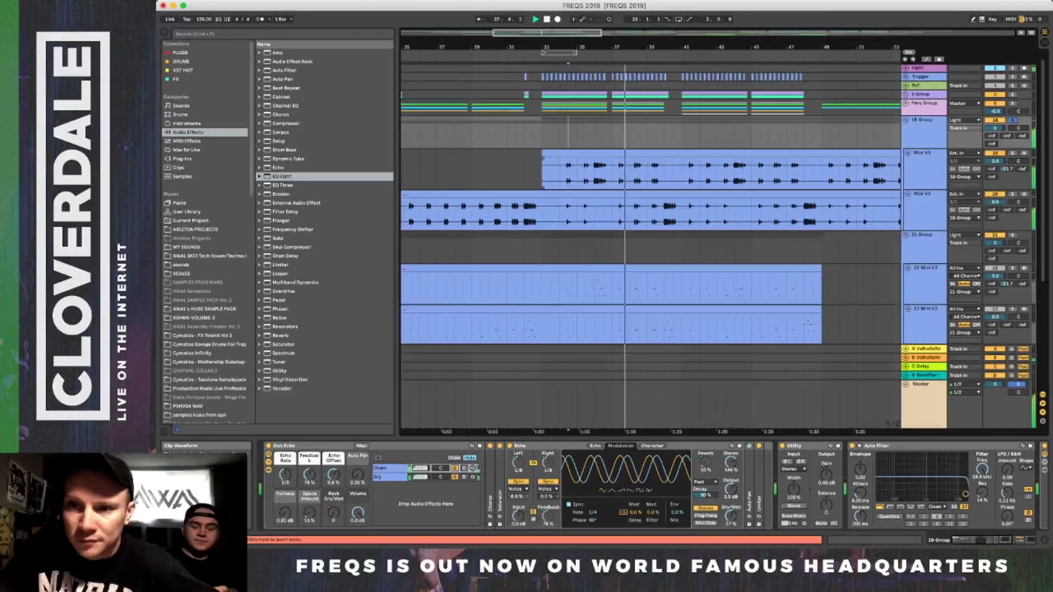
pyautogui.click(924, 132)
pyautogui.press('space')
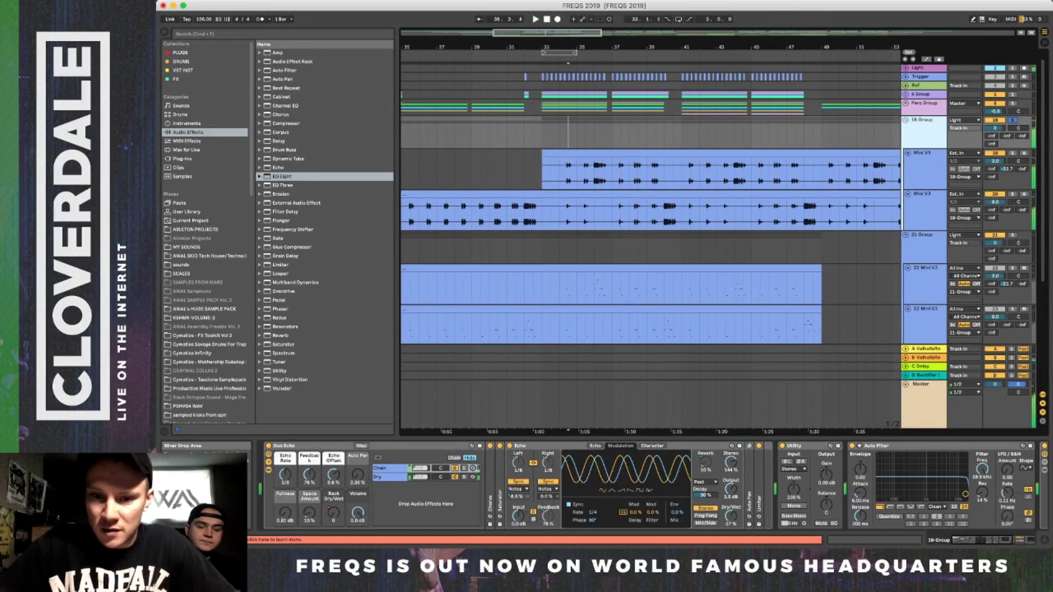
# Fold the 18 Group and solo the 21 Group with its two Mini V3 MIDI tracks.
pyautogui.scroll(-3, 650, 246)
pyautogui.scroll(3, 650, 247)
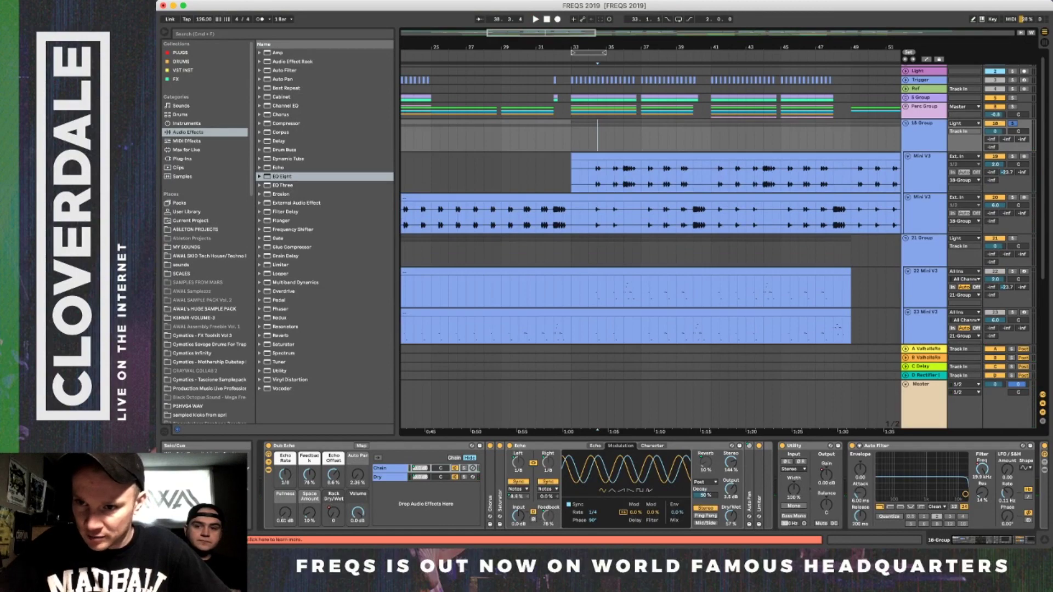
pyautogui.click(924, 124)
pyautogui.click(905, 124)
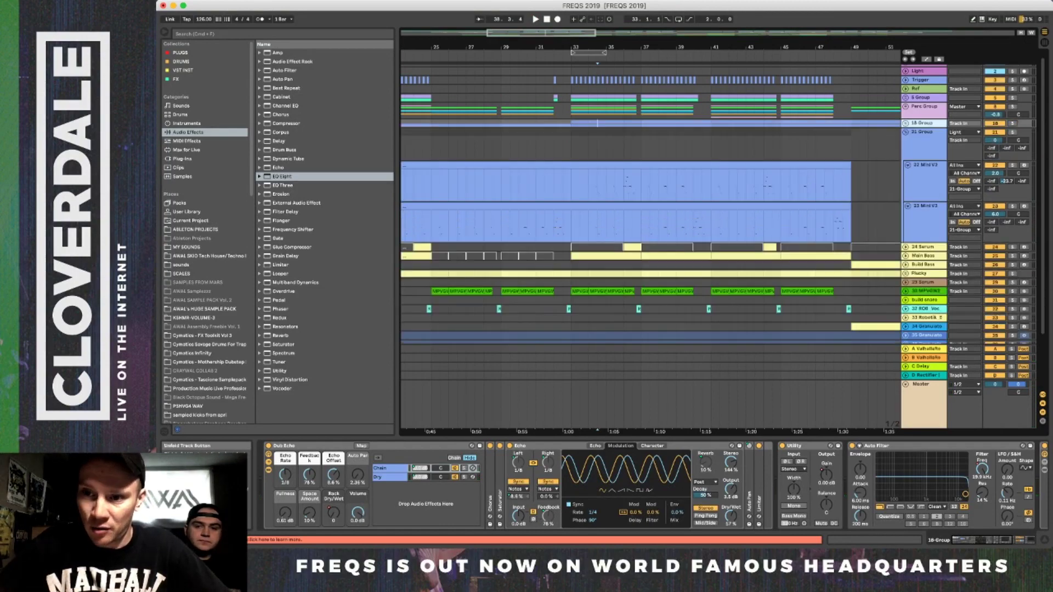
pyautogui.click(923, 132)
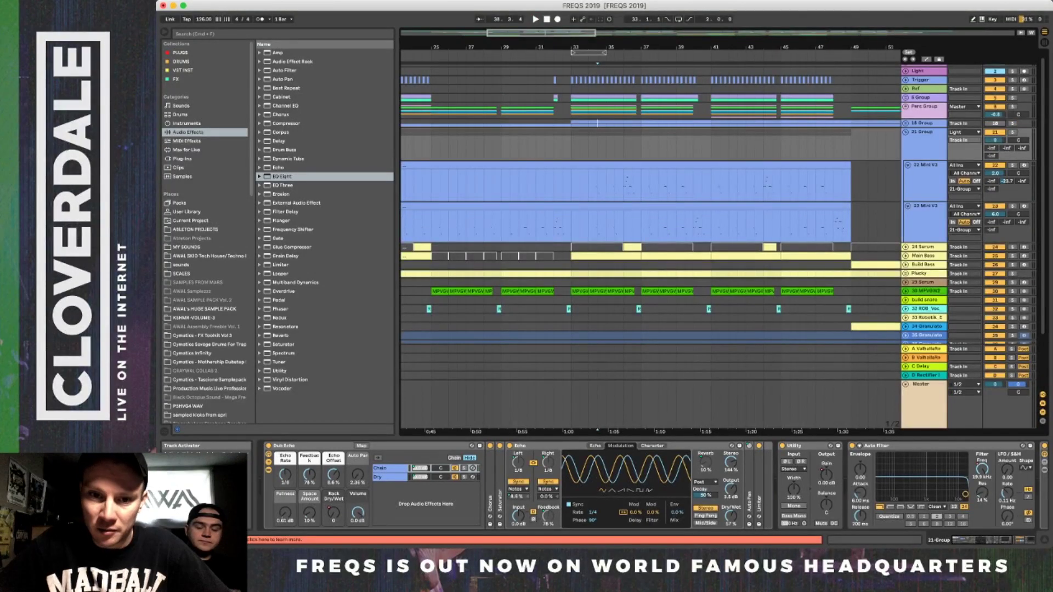
pyautogui.scroll(-1, 650, 219)
pyautogui.hscroll(-1, 650, 220)
pyautogui.scroll(3, 599, 341)
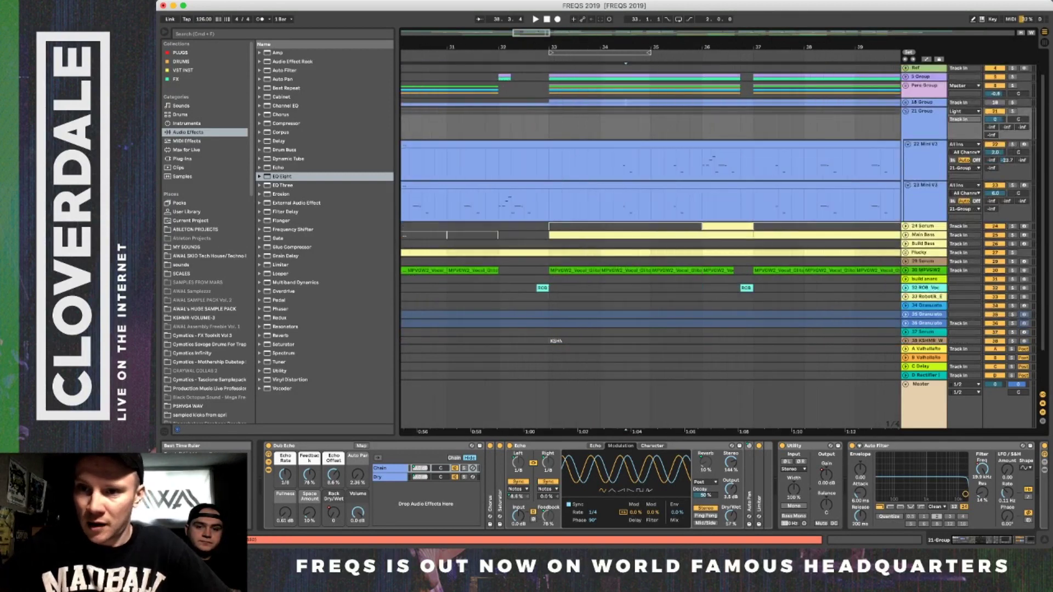
pyautogui.click(1012, 111)
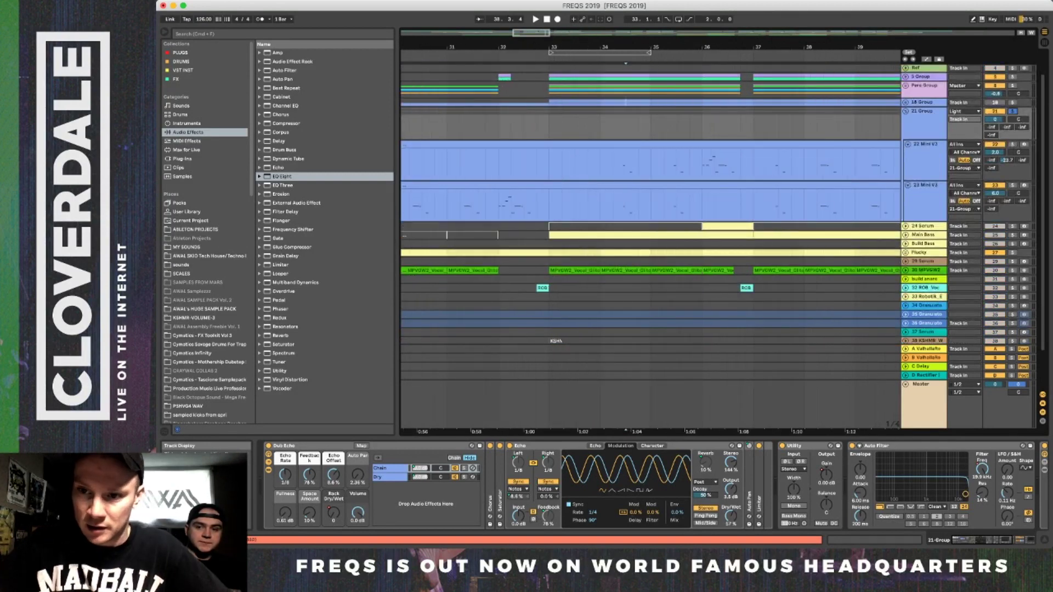
# Compare the device chains of the two Mini V3 MIDI tracks, and play the 22 Mini V3 track soloed.
pyautogui.click(924, 159)
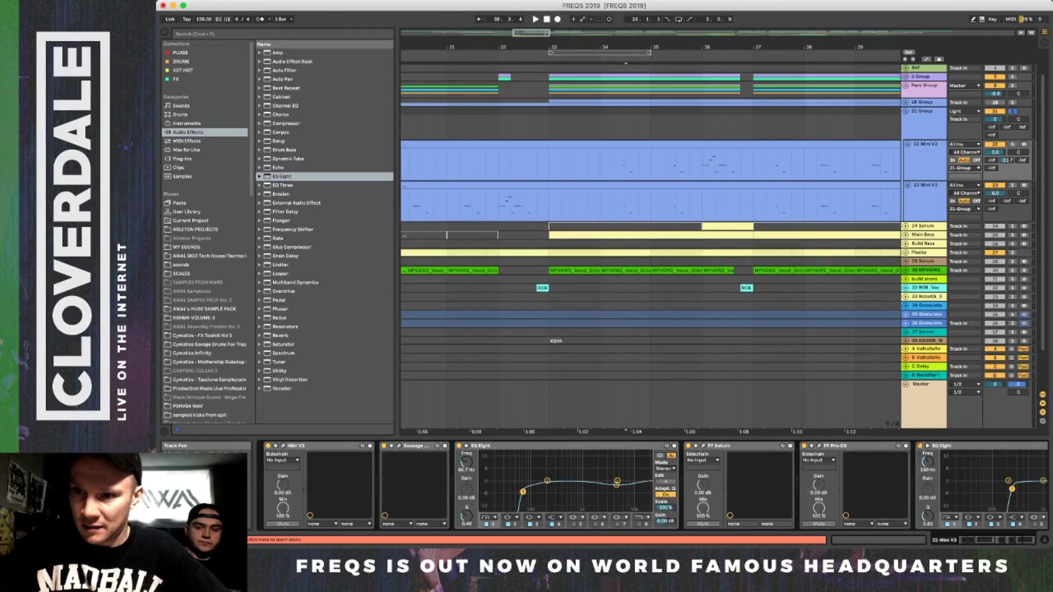
pyautogui.click(925, 199)
pyautogui.click(924, 158)
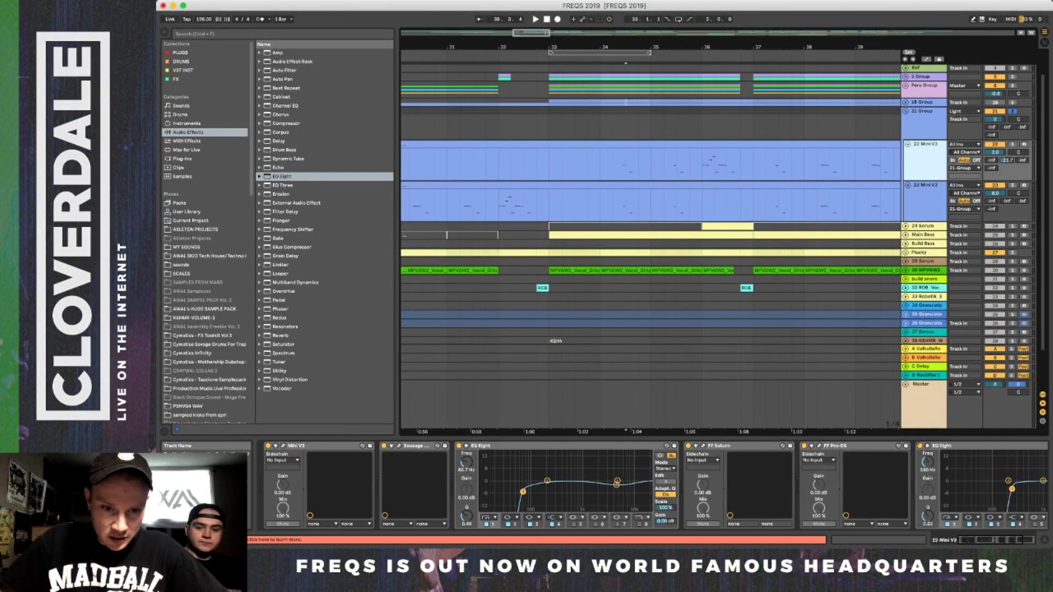
pyautogui.click(924, 198)
pyautogui.click(1013, 145)
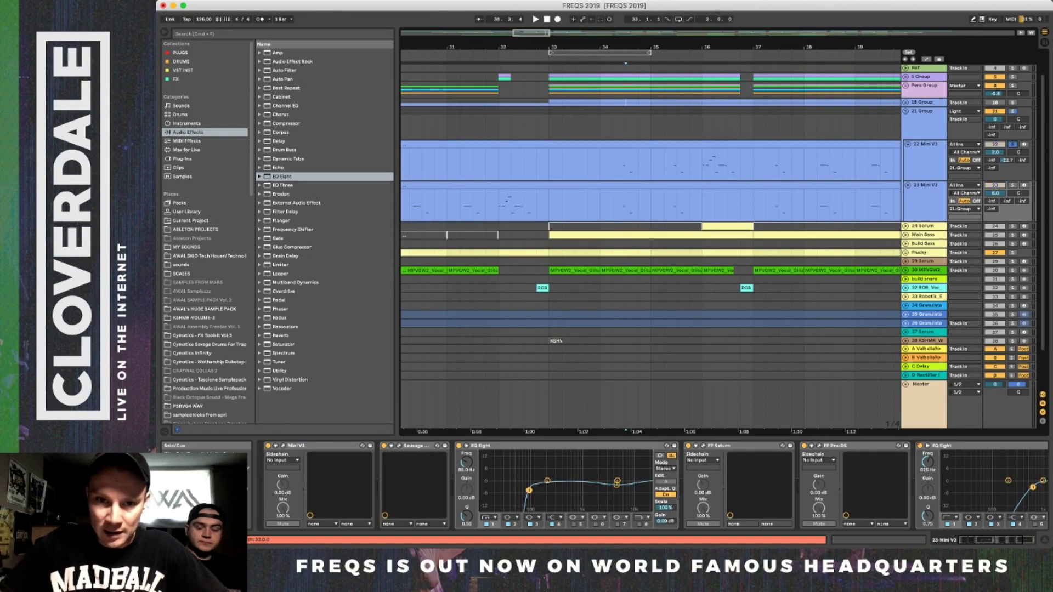
pyautogui.press('space')
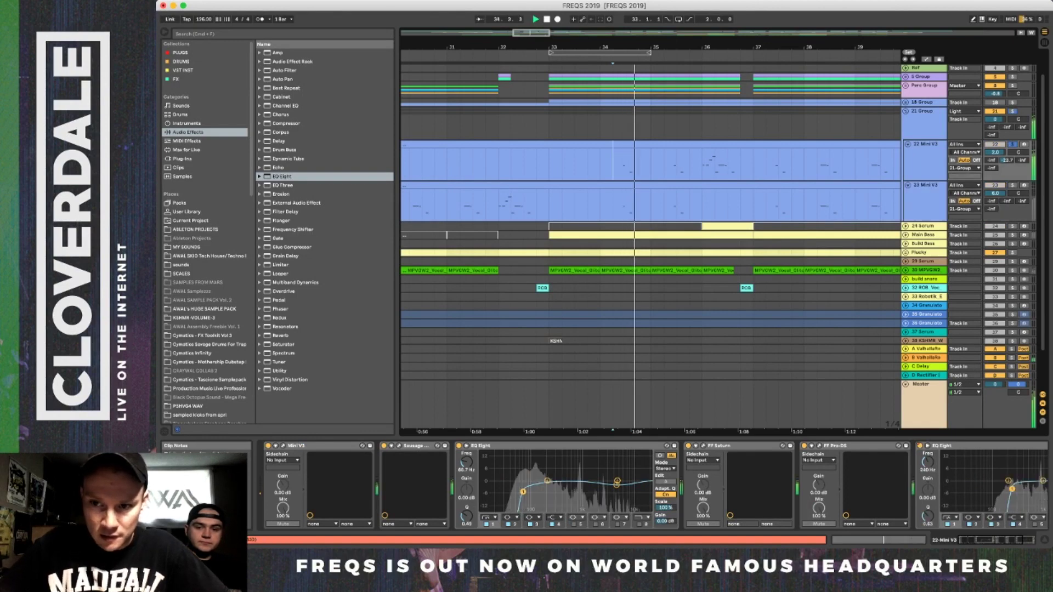
# Loop bar 34 of the 22 Mini V3 clip and play the one-bar loop.
pyautogui.click(924, 157)
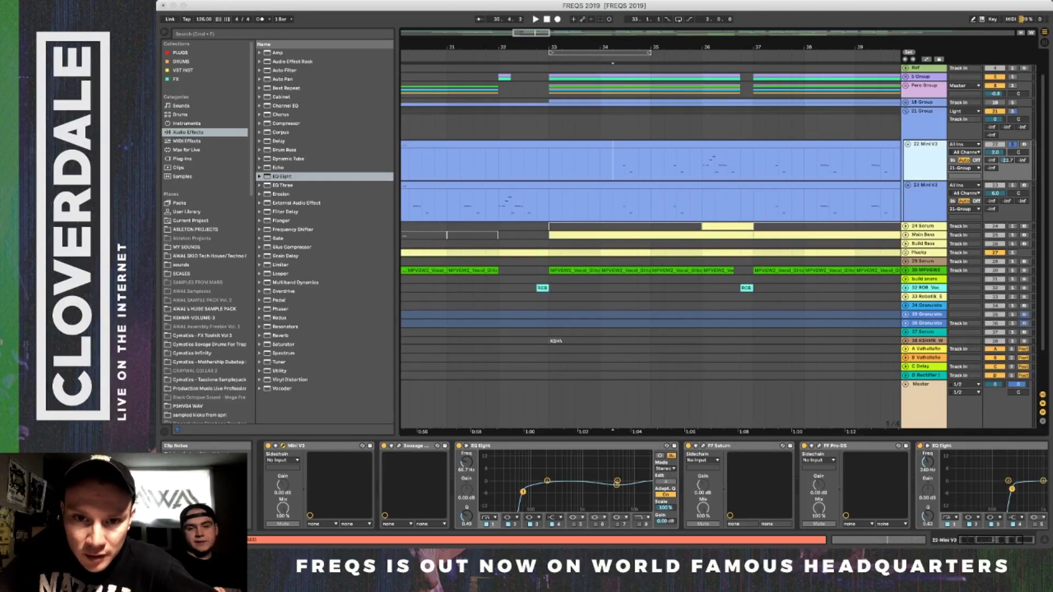
pyautogui.moveTo(600, 164); pyautogui.dragTo(650, 165)
pyautogui.press('super+l')
pyautogui.press('space')
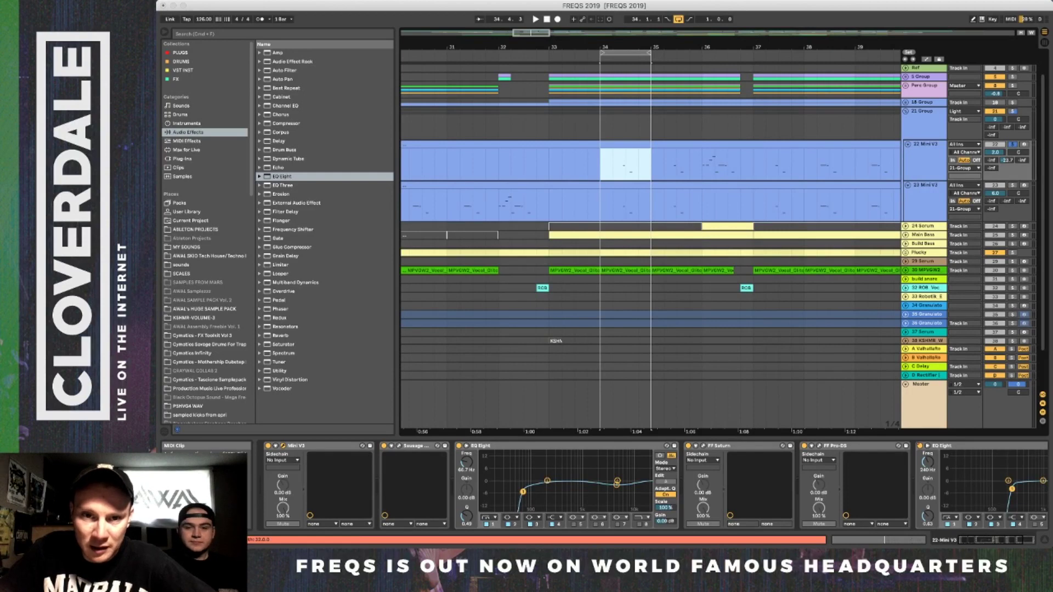
pyautogui.press('space')
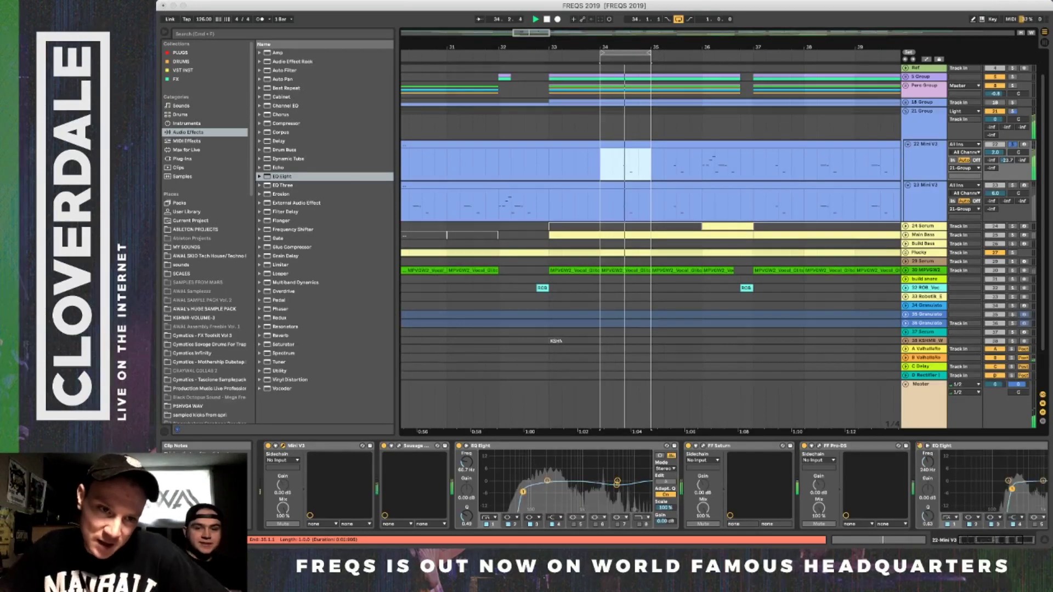
# Show automation, ramp up the 22 Mini V3 track's VCA Decay from bar 34, and extend the loop to bar 37.
pyautogui.press('a')
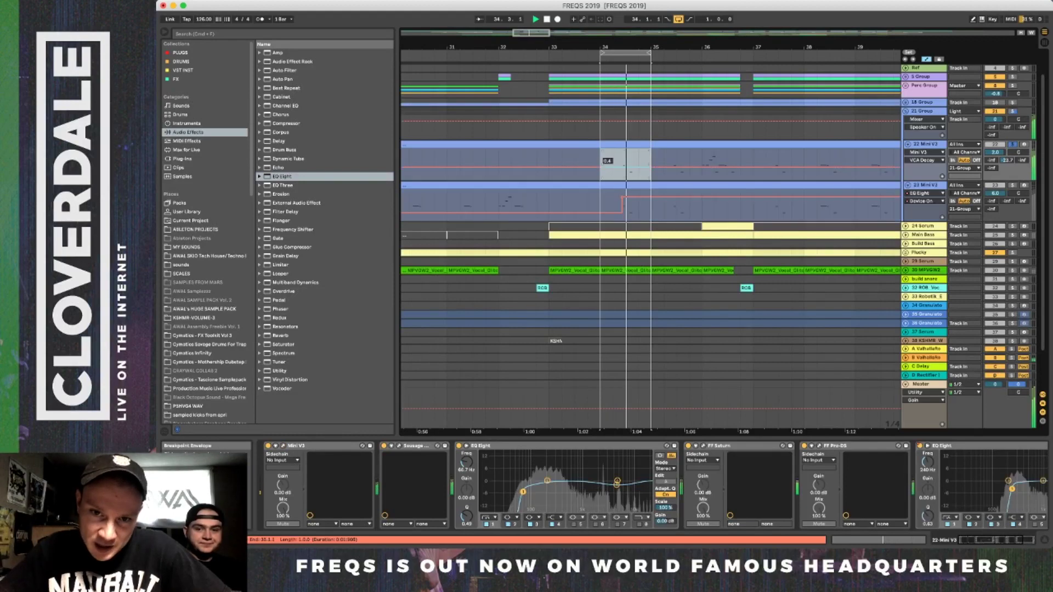
pyautogui.click(607, 168)
pyautogui.moveTo(723, 167); pyautogui.dragTo(723, 159)
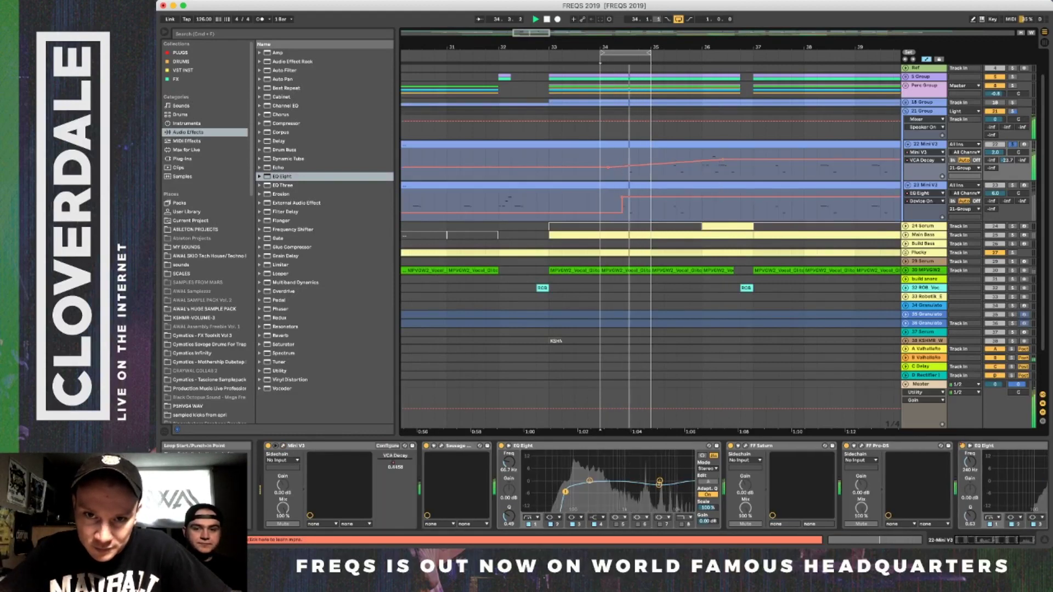
pyautogui.moveTo(650, 53); pyautogui.dragTo(751, 53)
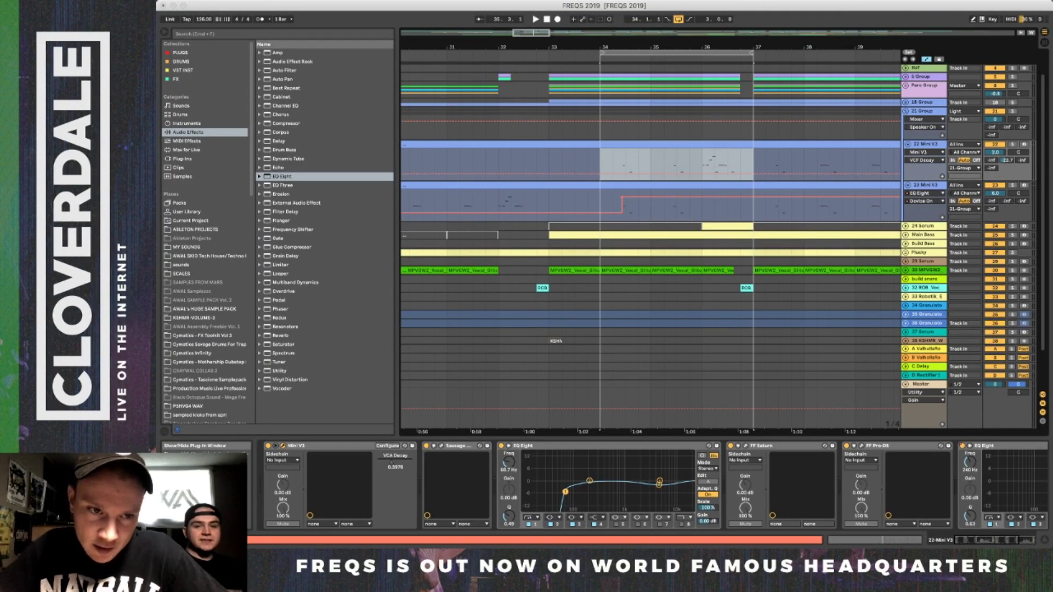
# Try VCF Decay automation on 22 Mini V3, rising to about 0.34 in bar 34 and falling to about 0.17 mid-bar 35, during playback.
pyautogui.click(613, 173)
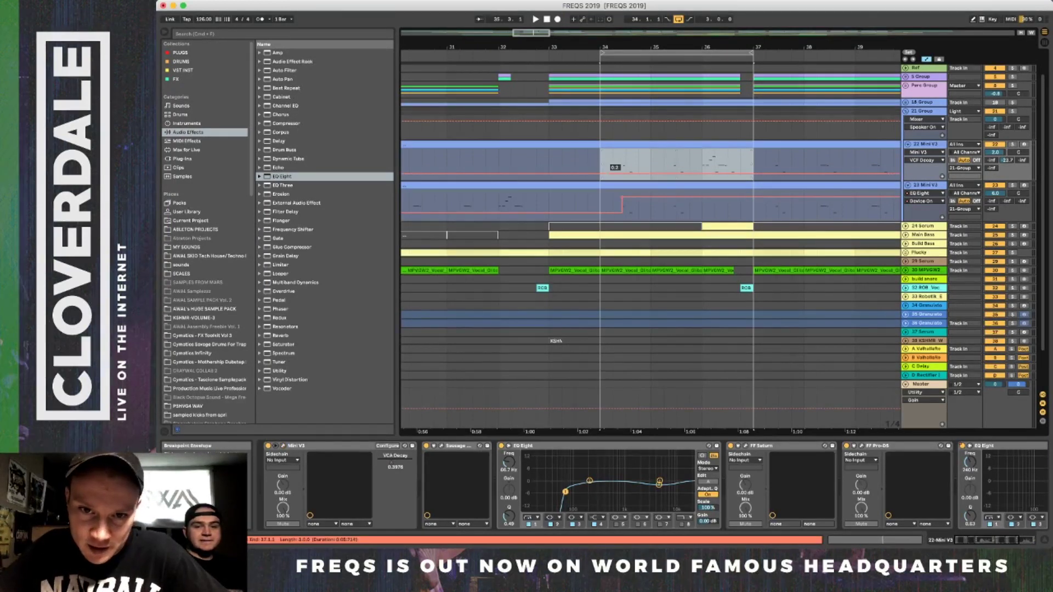
pyautogui.click(608, 173)
pyautogui.moveTo(616, 174); pyautogui.dragTo(615, 169)
pyautogui.press('space')
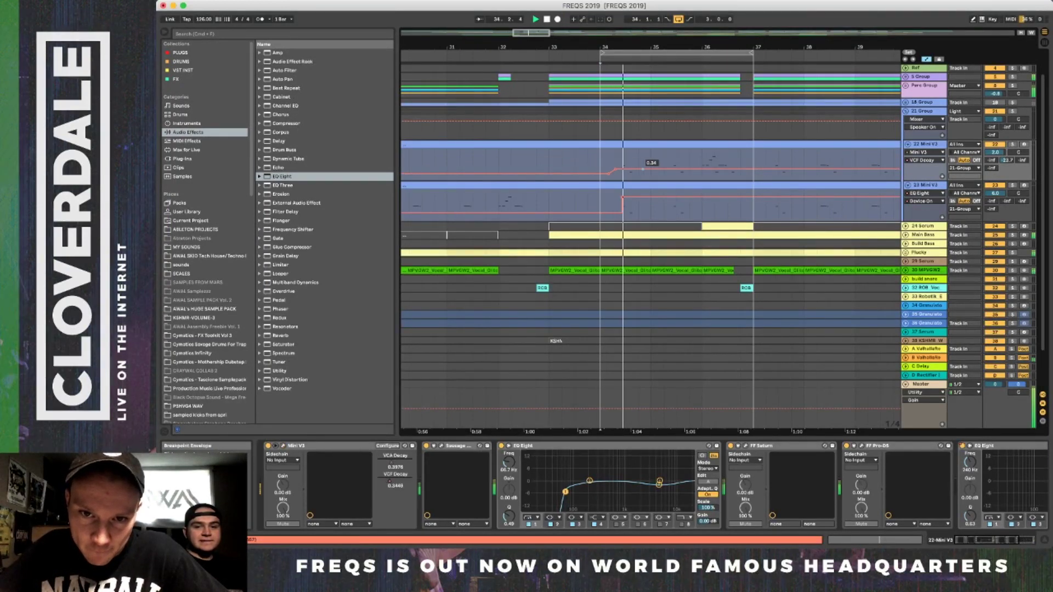
pyautogui.moveTo(676, 170); pyautogui.dragTo(675, 174)
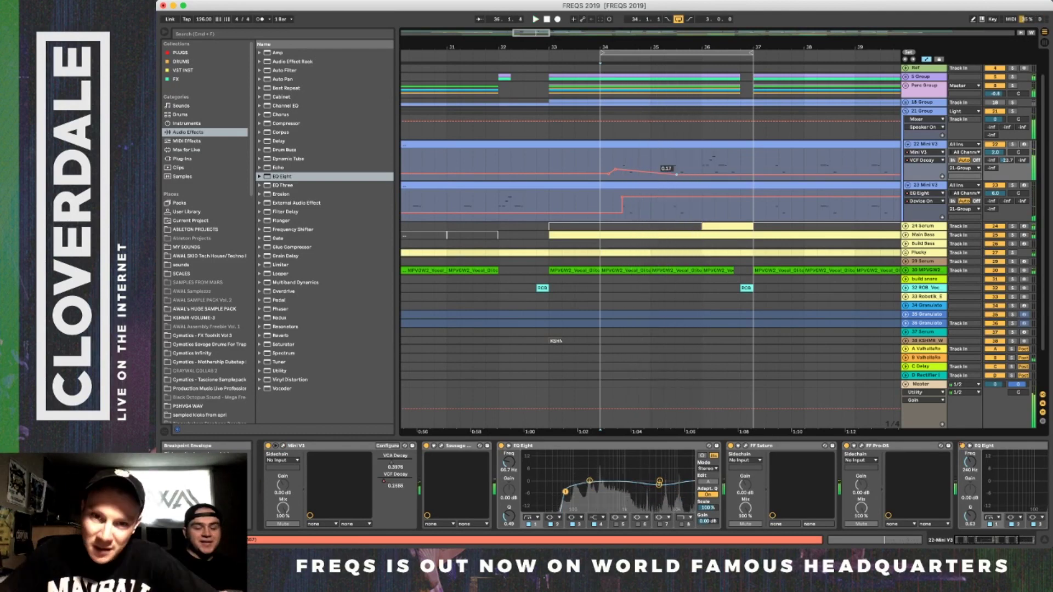
pyautogui.press('space')
# Undo the VCF Decay automation edits on the 22 Mini V3 track.
pyautogui.press('super+z')
pyautogui.press('super+z')
pyautogui.press('super+z')
pyautogui.press('super+z')
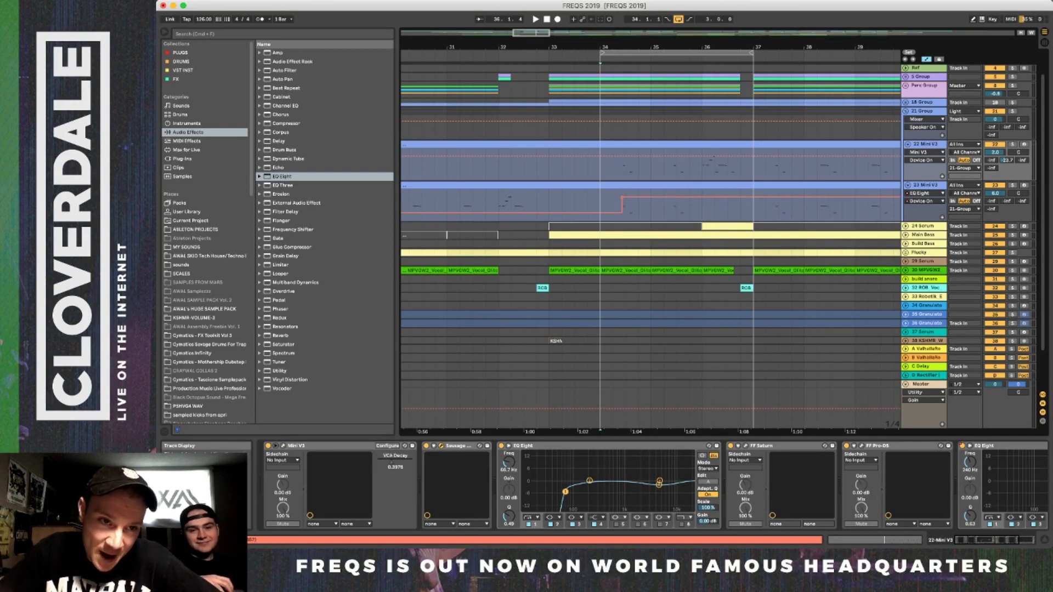
# Examine the EQ Eight, FF Saturn and FF Pro-DS effects on the 22 Mini V3 track while the loop plays.
pyautogui.hscroll(5, 653, 488)
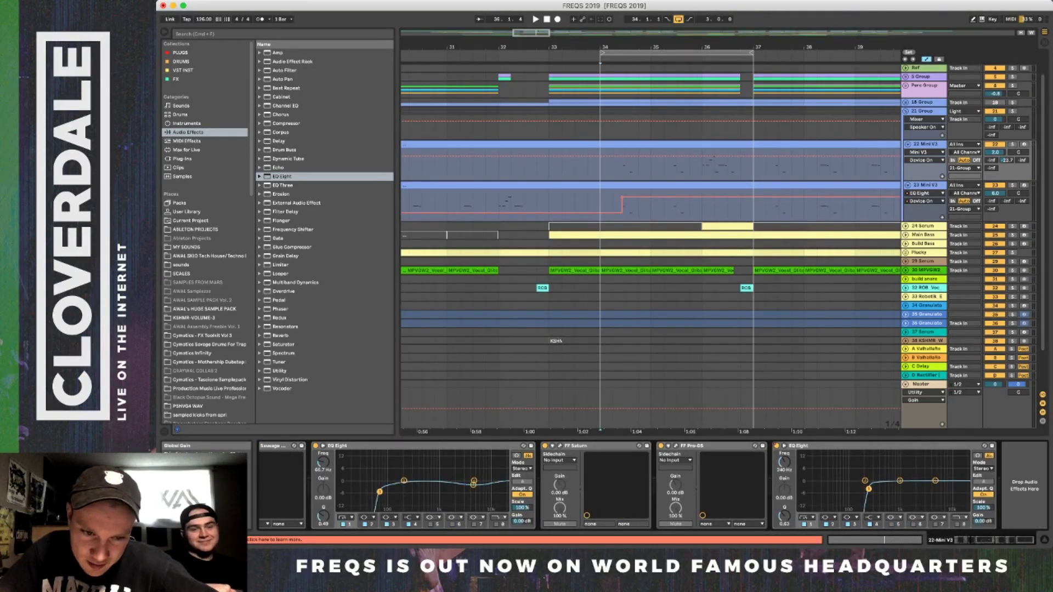
pyautogui.press('space')
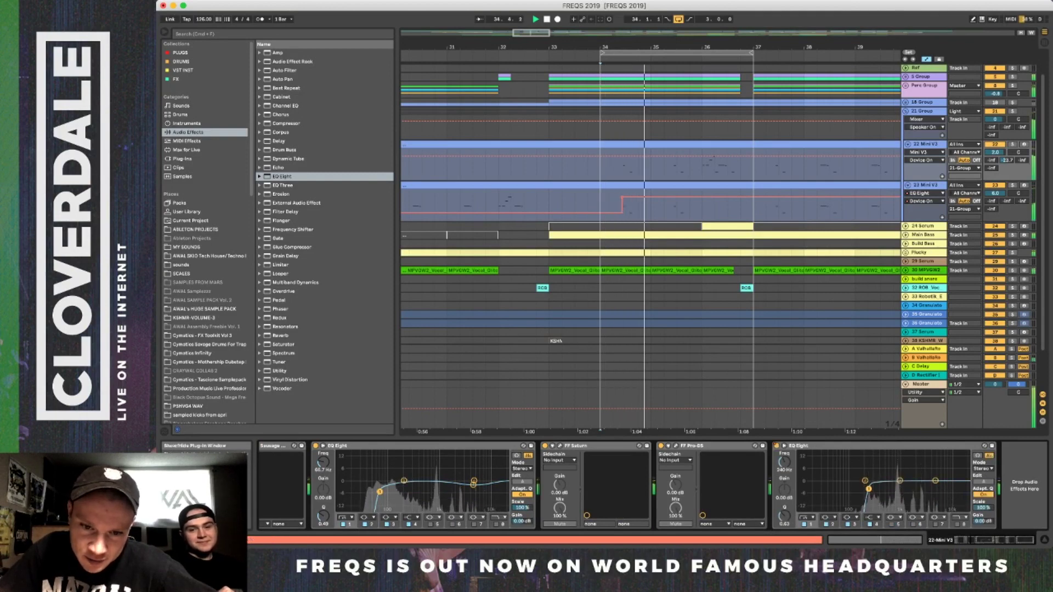
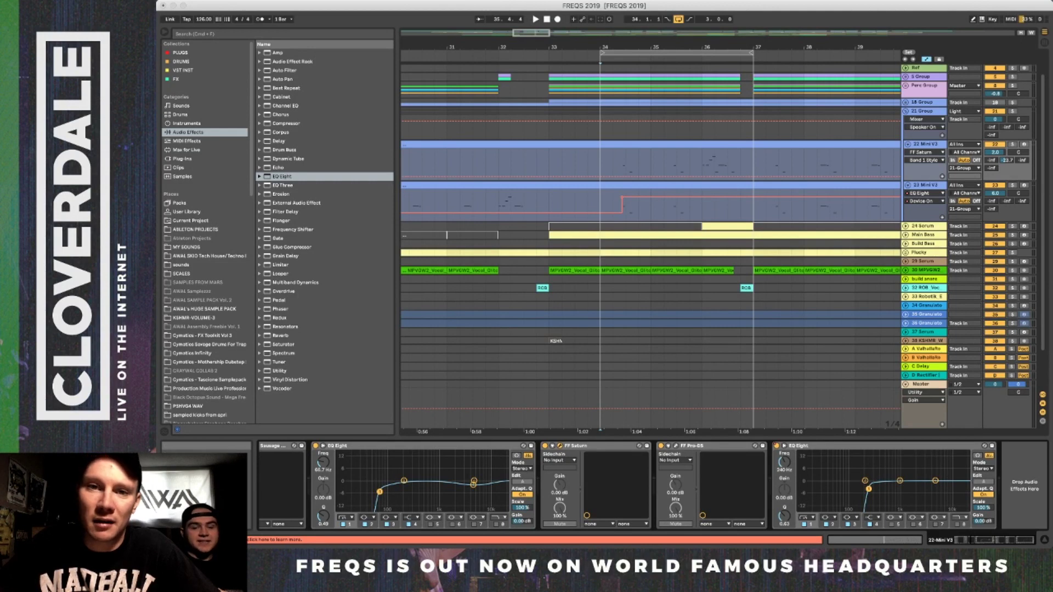
# Switch to Streamlabs OBS and Chrome and back to Live, and move the FF Saturn window lower over the arrangement.
pyautogui.press('super+Tab')
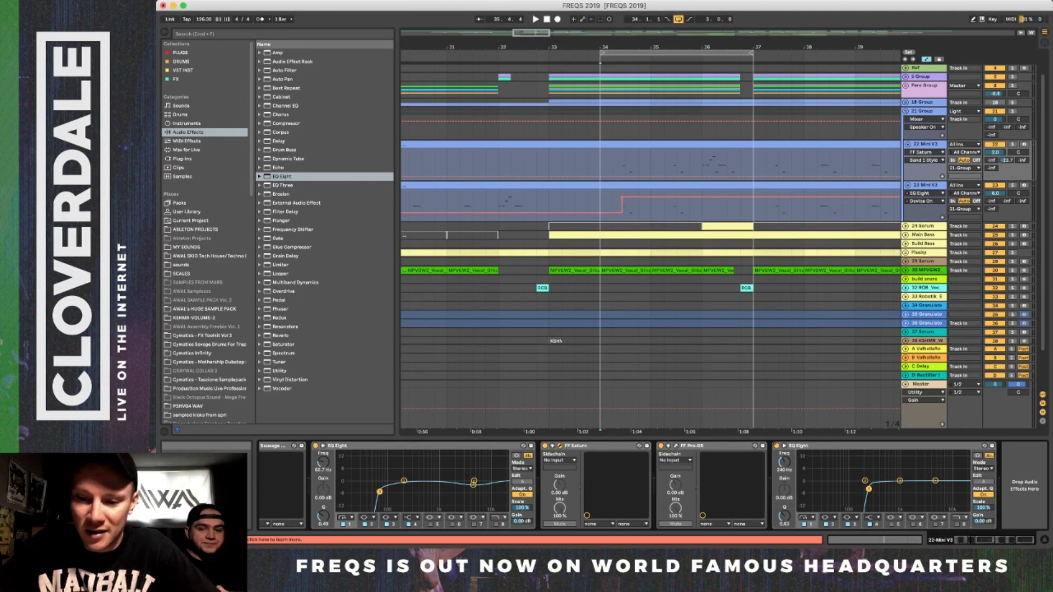
pyautogui.press('super+Tab')
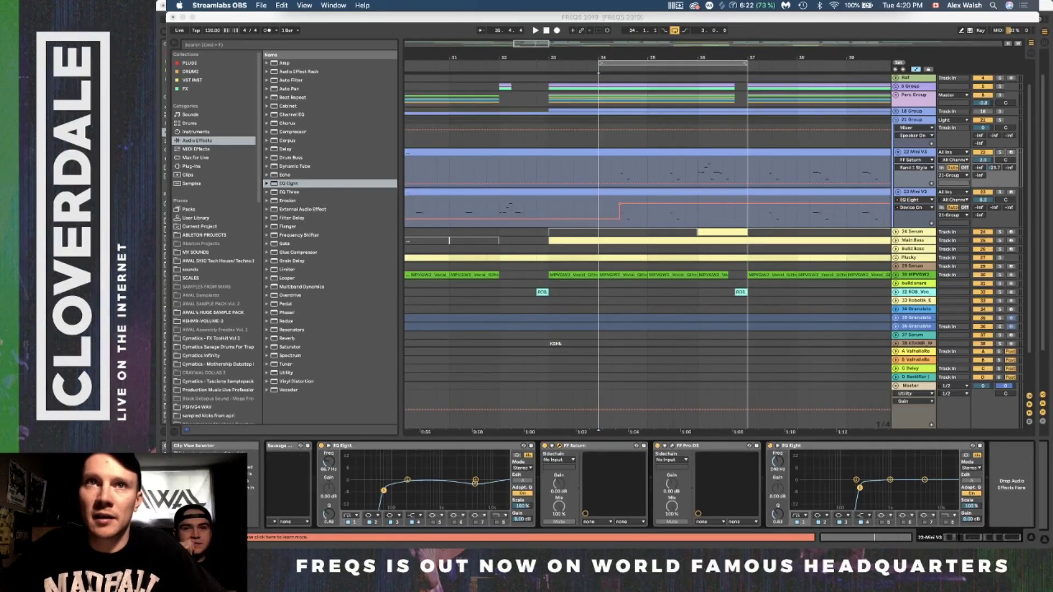
pyautogui.click(725, 552)
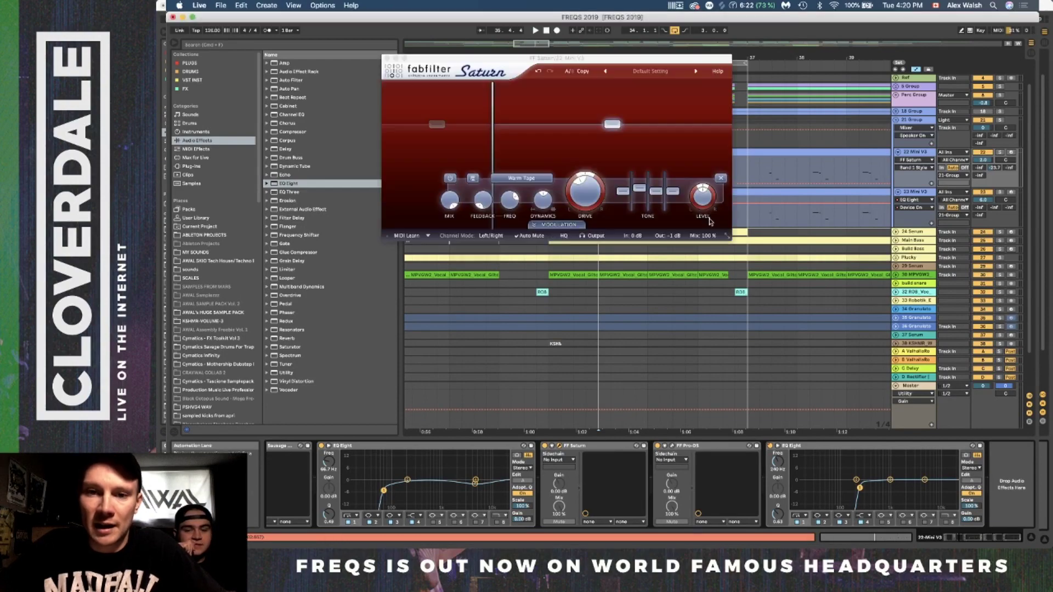
pyautogui.click(652, 60)
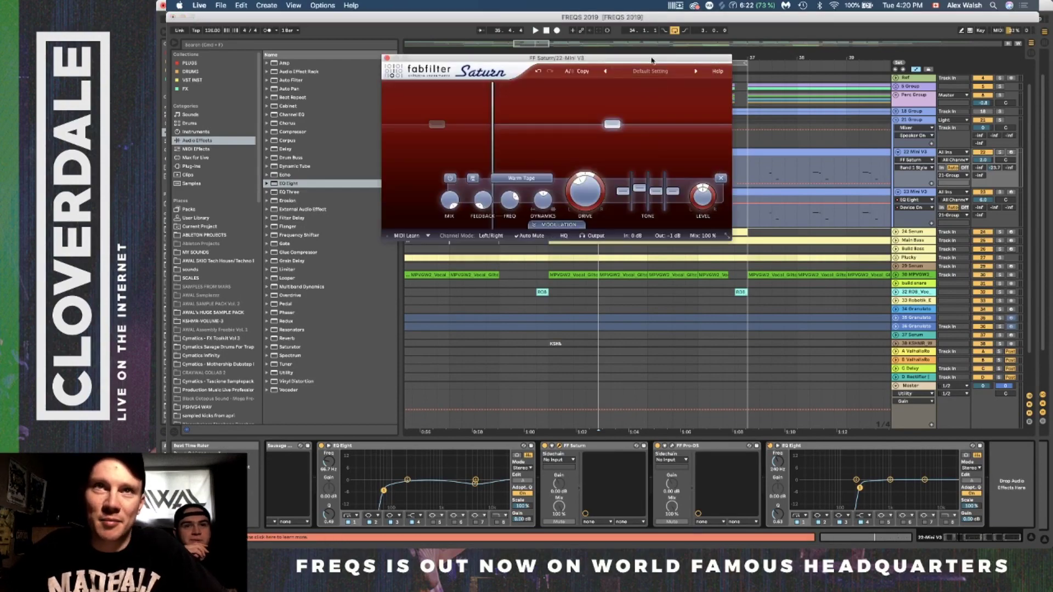
pyautogui.moveTo(652, 60); pyautogui.dragTo(606, 163)
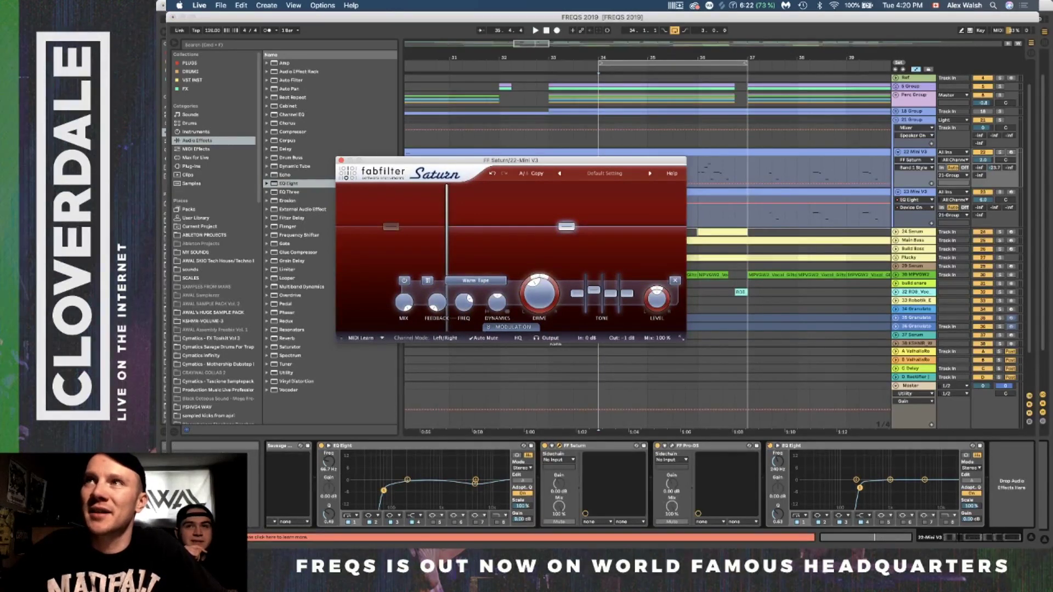
pyautogui.press('super+Tab')
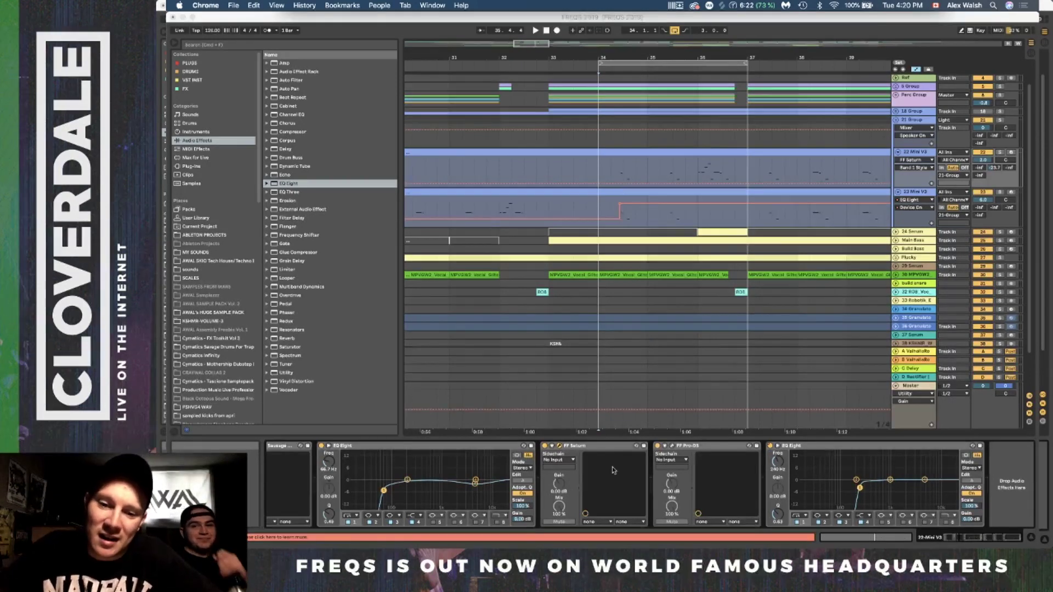
pyautogui.click(560, 447)
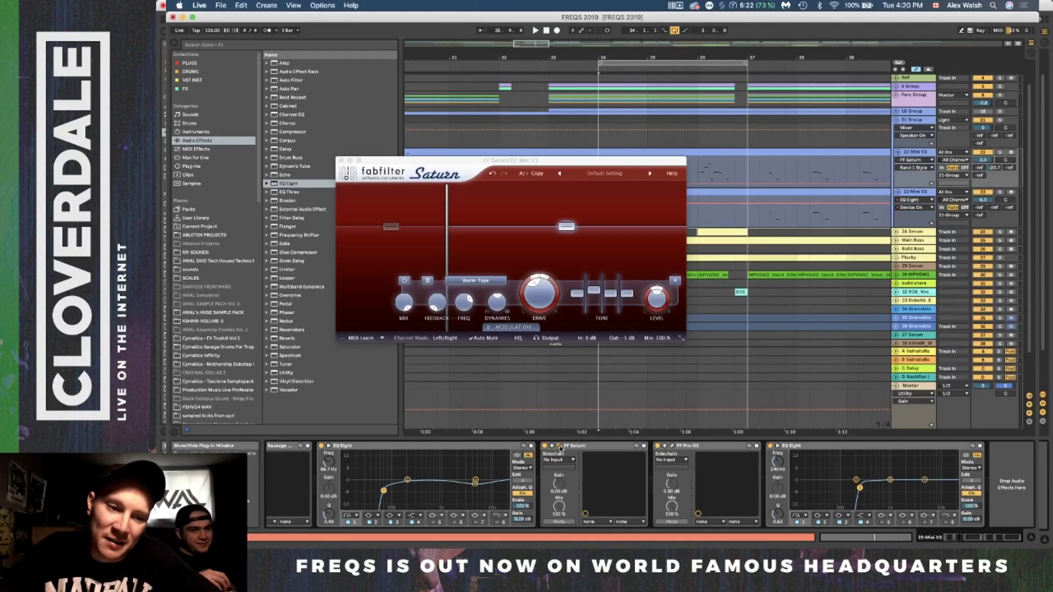
# Open the 22 Mini V3 track's Mini V3 synth window, reposition it clear of the track controls, and solo the track.
pyautogui.hscroll(-3, 387, 494)
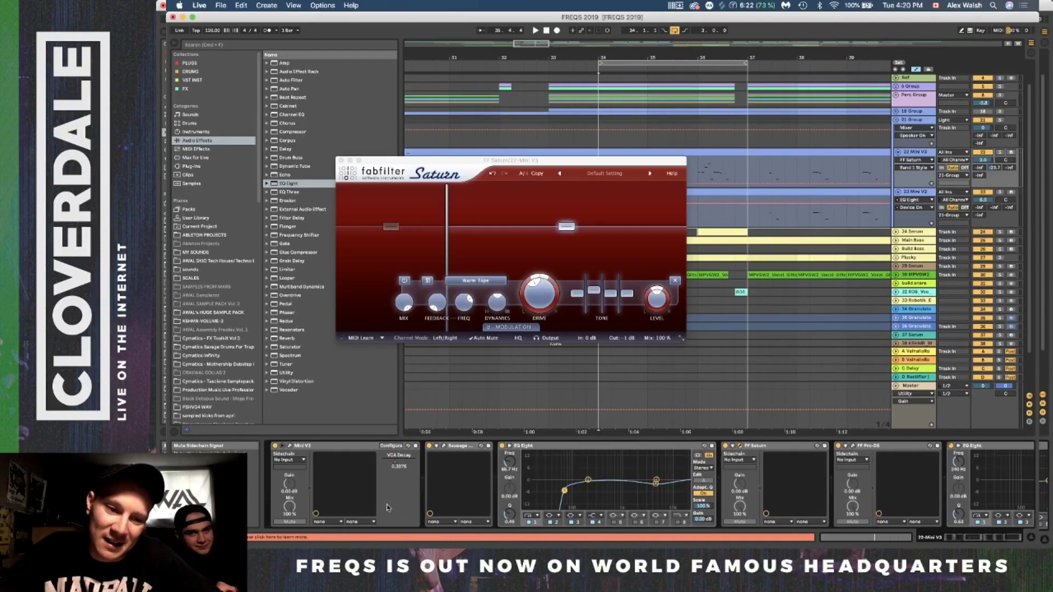
pyautogui.click(287, 446)
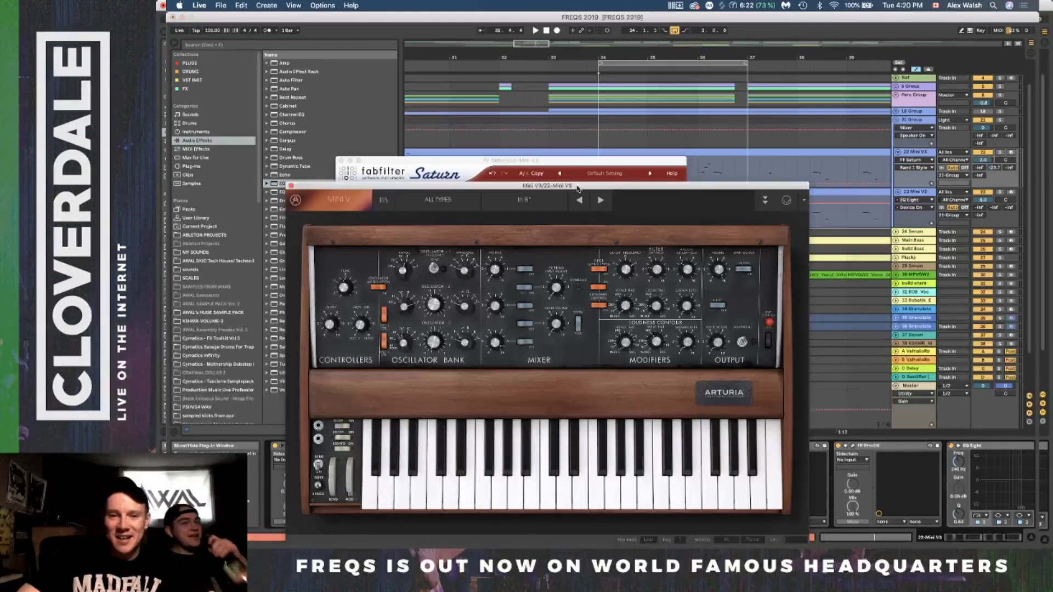
pyautogui.moveTo(567, 186); pyautogui.dragTo(568, 87)
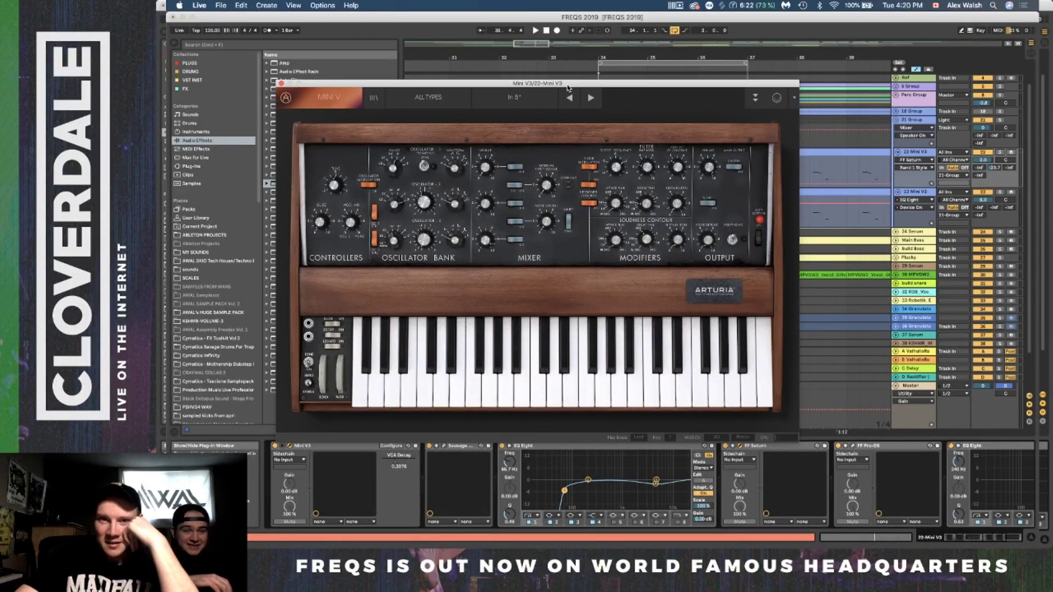
pyautogui.moveTo(568, 88); pyautogui.dragTo(534, 77)
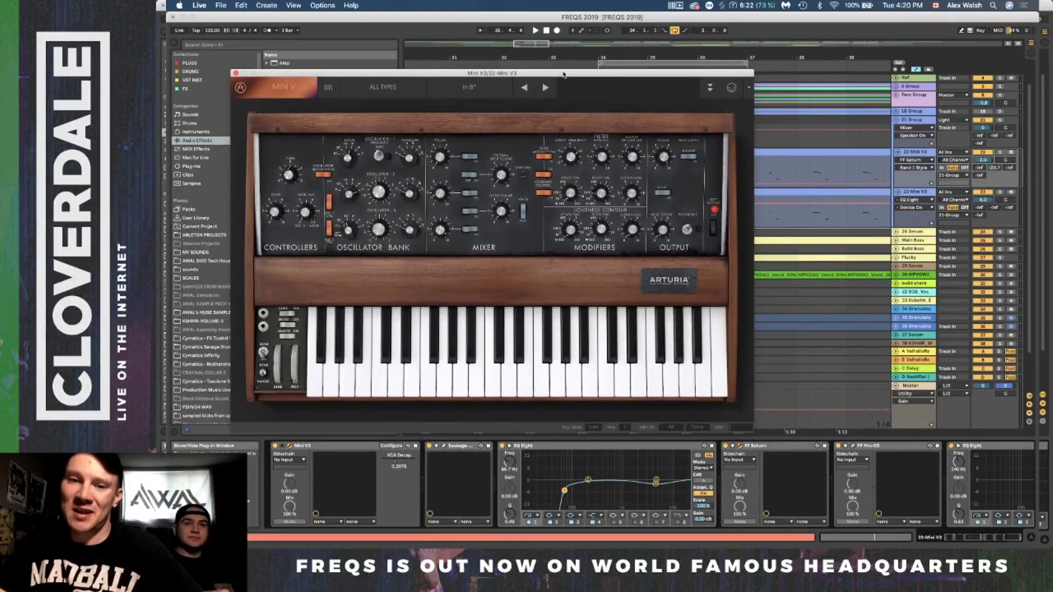
pyautogui.click(1011, 155)
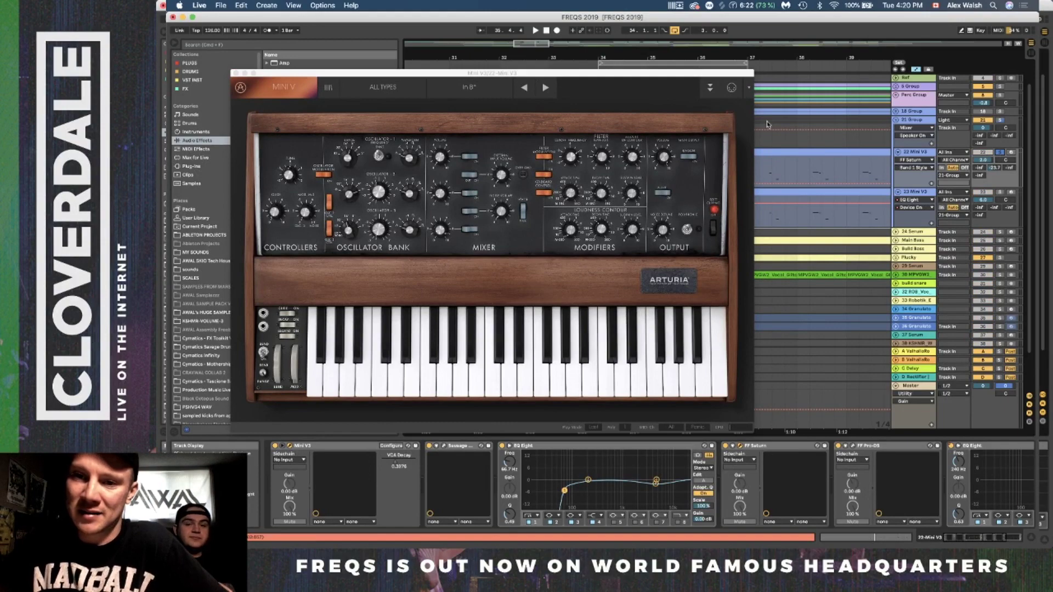
# Play the looped section and adjust the Loudness Contour decay knob on the 22 Mini V3 synth.
pyautogui.hscroll(-3, 768, 124)
pyautogui.click(823, 68)
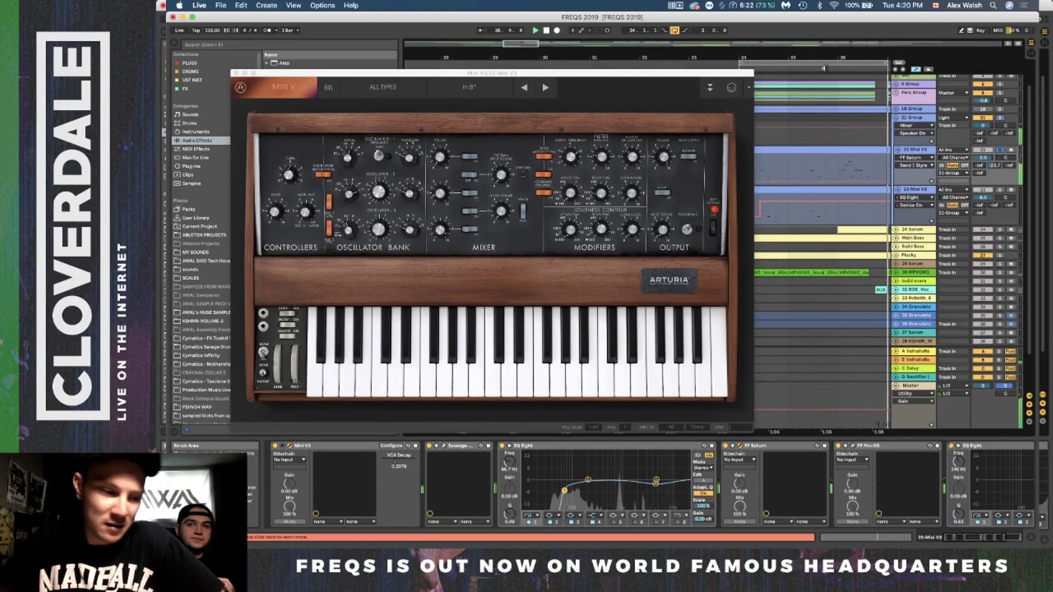
pyautogui.moveTo(601, 246); pyautogui.dragTo(602, 248)
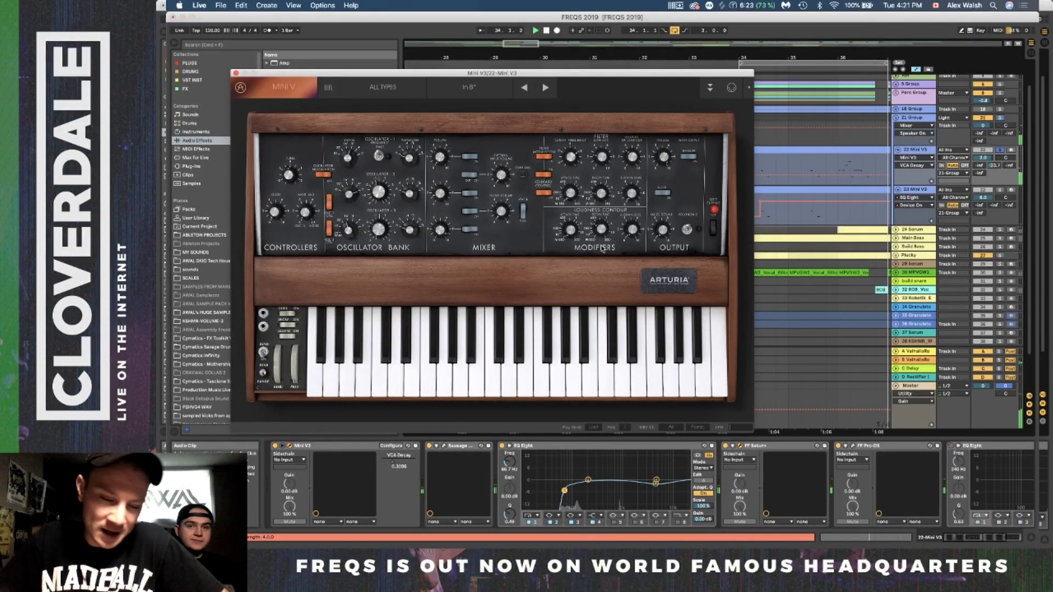
# Solo the 23 Mini V3 track and close the open Mini V and Saturn plug-in windows.
pyautogui.click(998, 190)
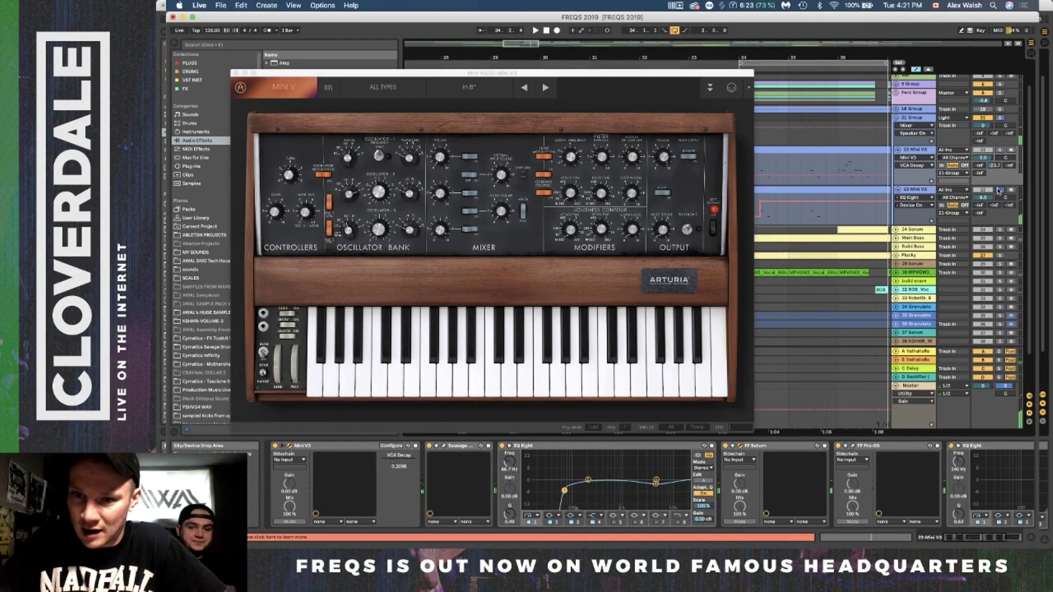
pyautogui.click(998, 191)
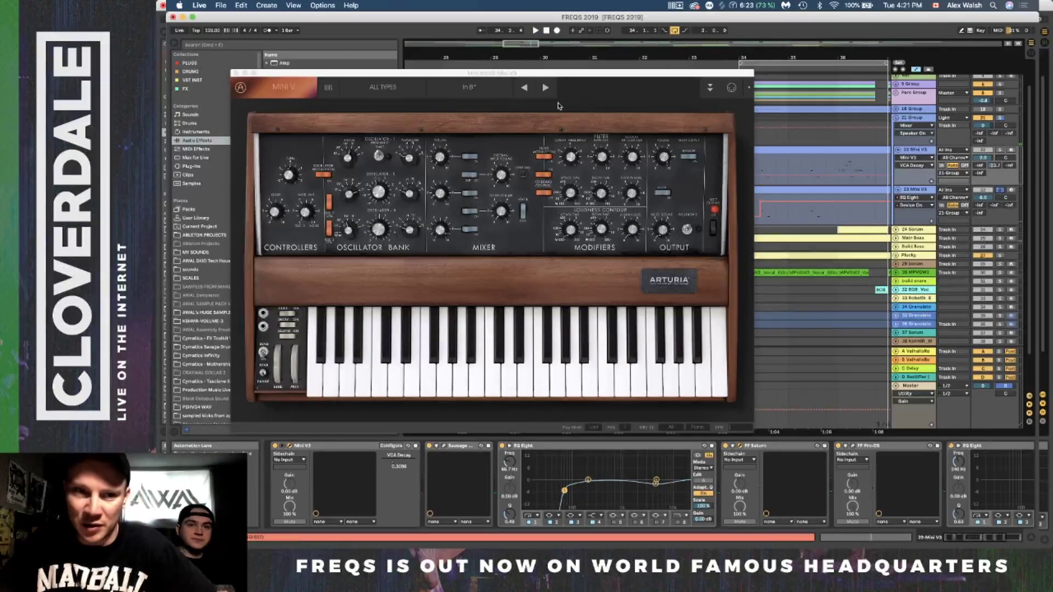
pyautogui.click(234, 73)
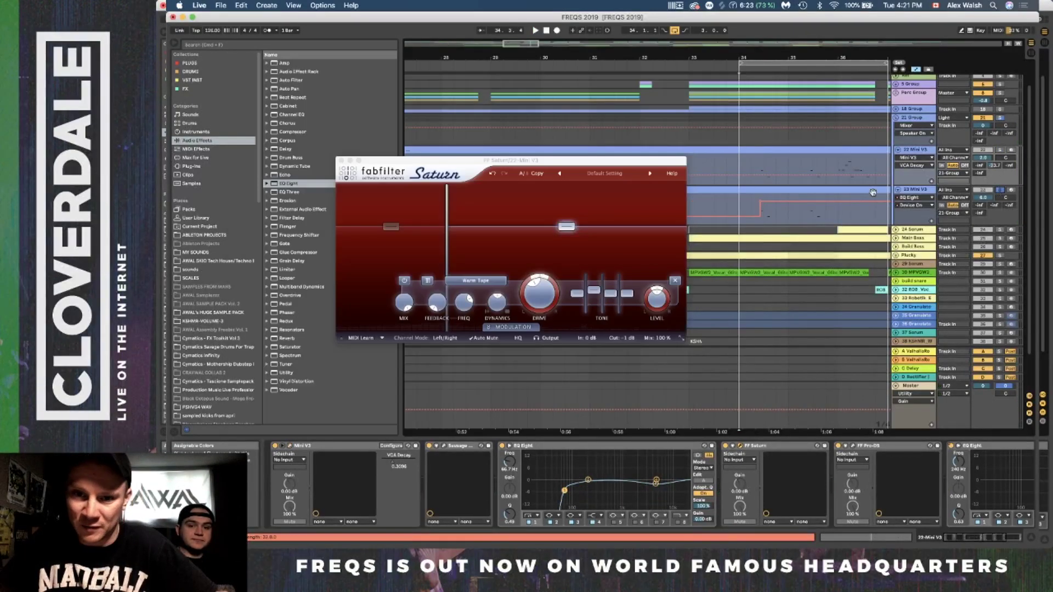
pyautogui.click(340, 160)
pyautogui.scroll(2, 890, 247)
pyautogui.hscroll(2, 890, 246)
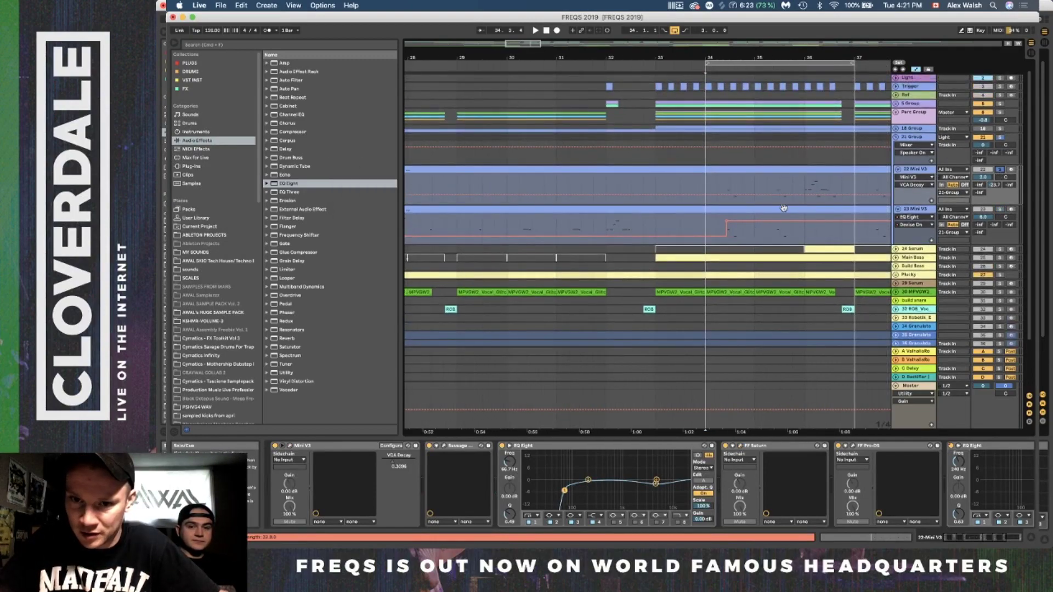
# Solo the 23 Mini V3 track and audition it by playing parts of the loop between bars 34 and 37.
pyautogui.hscroll(2, 784, 209)
pyautogui.scroll(1, 784, 209)
pyautogui.click(673, 191)
pyautogui.press('space')
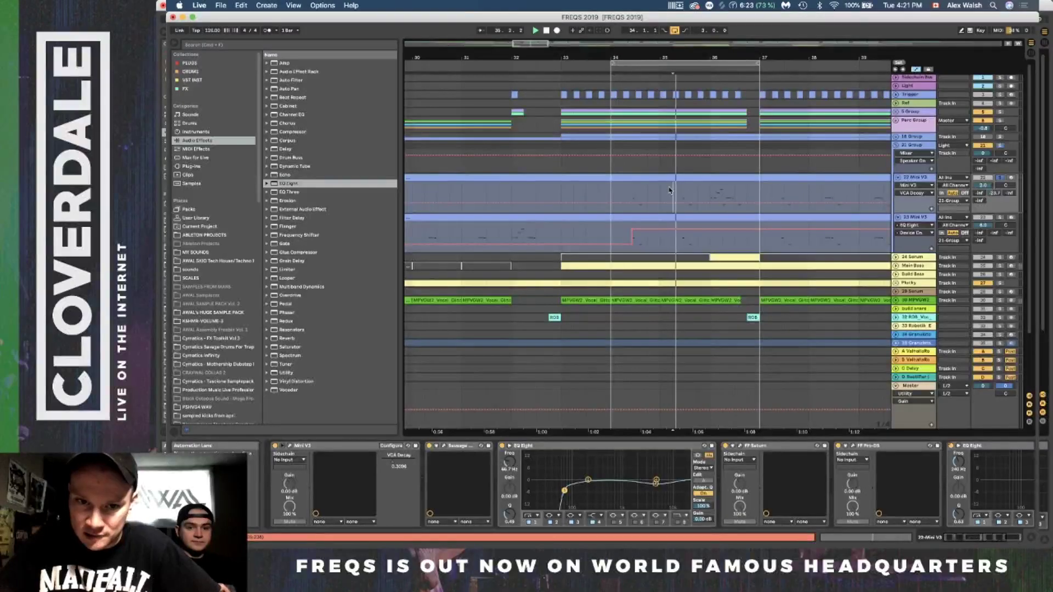
pyautogui.click(999, 217)
pyautogui.press('space')
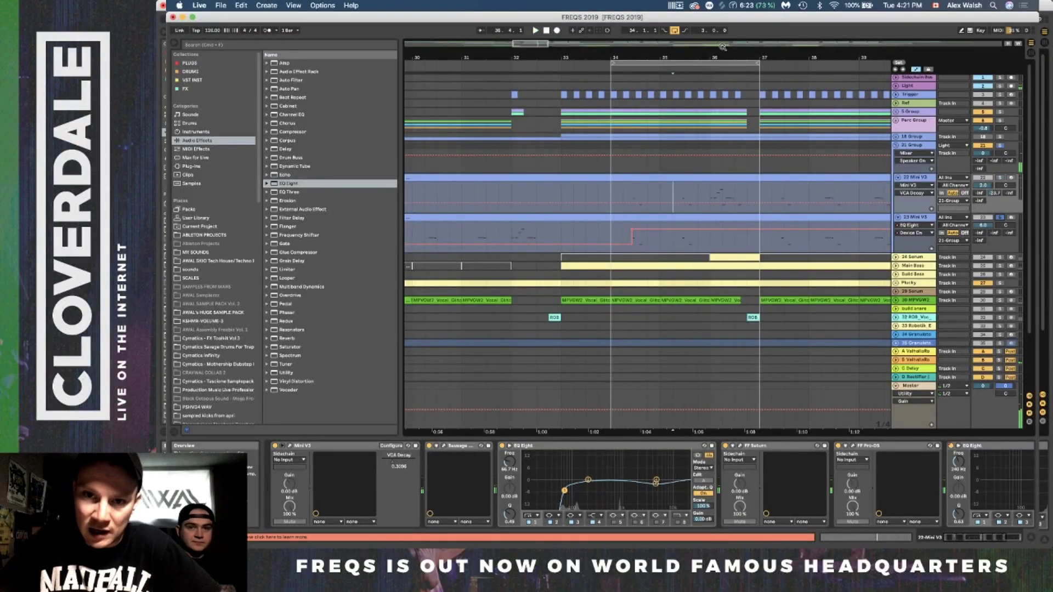
pyautogui.click(671, 68)
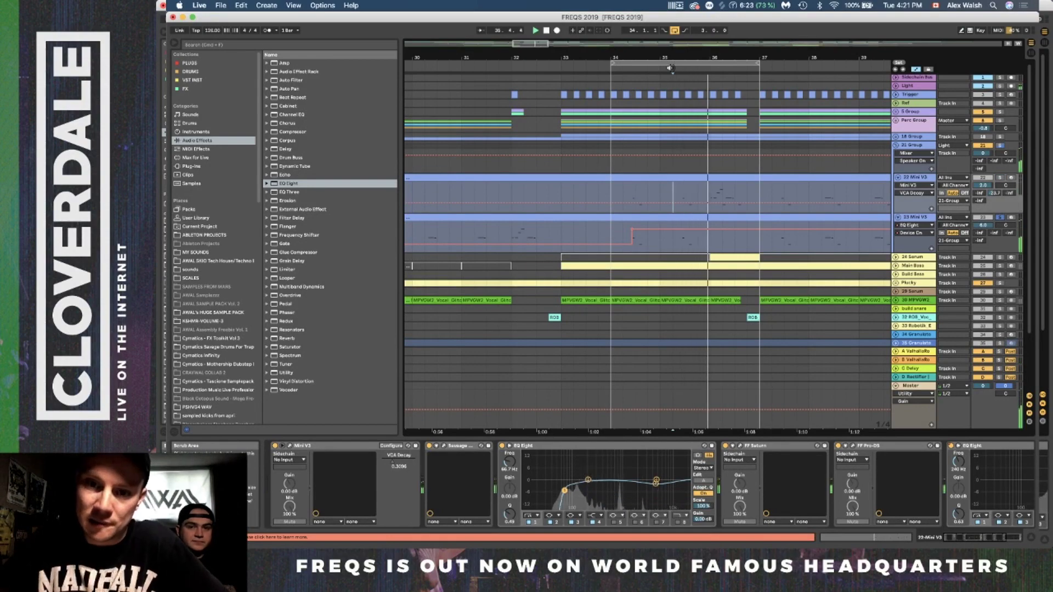
pyautogui.click(615, 67)
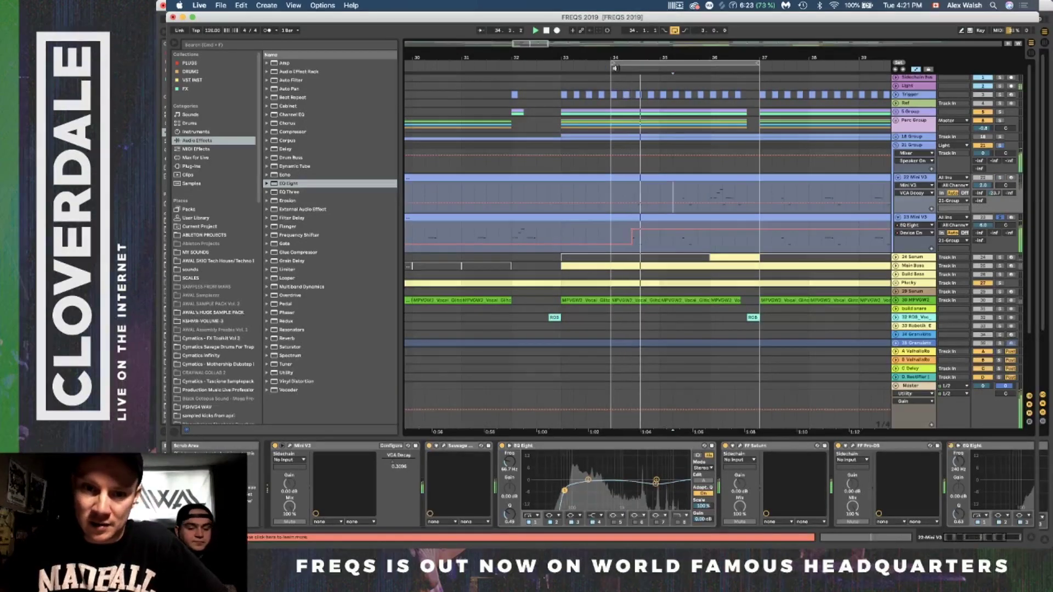
# Hide the automation lanes in the arrangement and show the device chain of the 23 Mini V3 track.
pyautogui.hscroll(3, 713, 220)
pyautogui.scroll(-2, 713, 220)
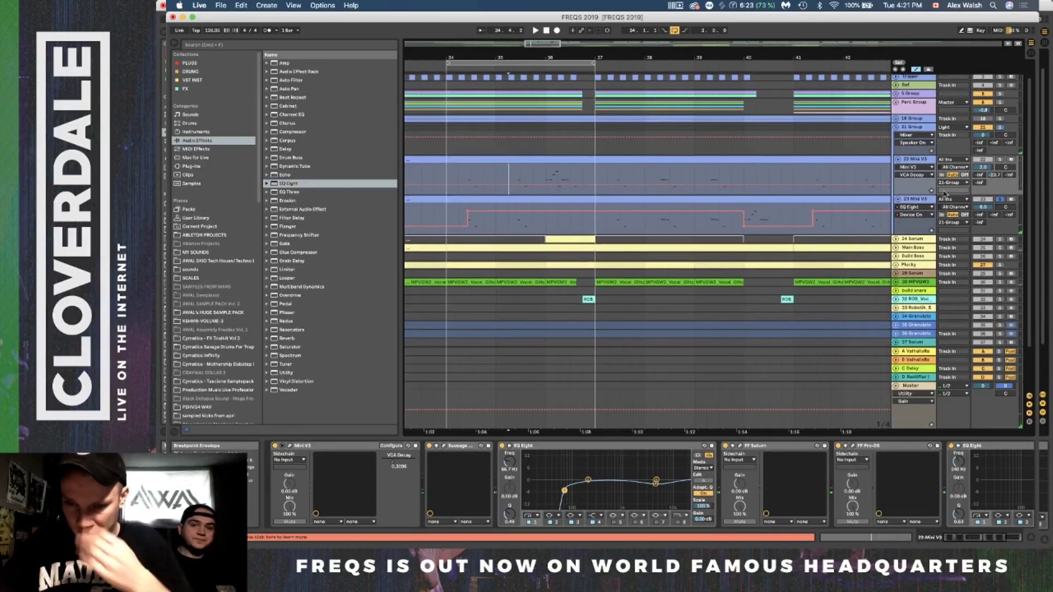
pyautogui.click(921, 202)
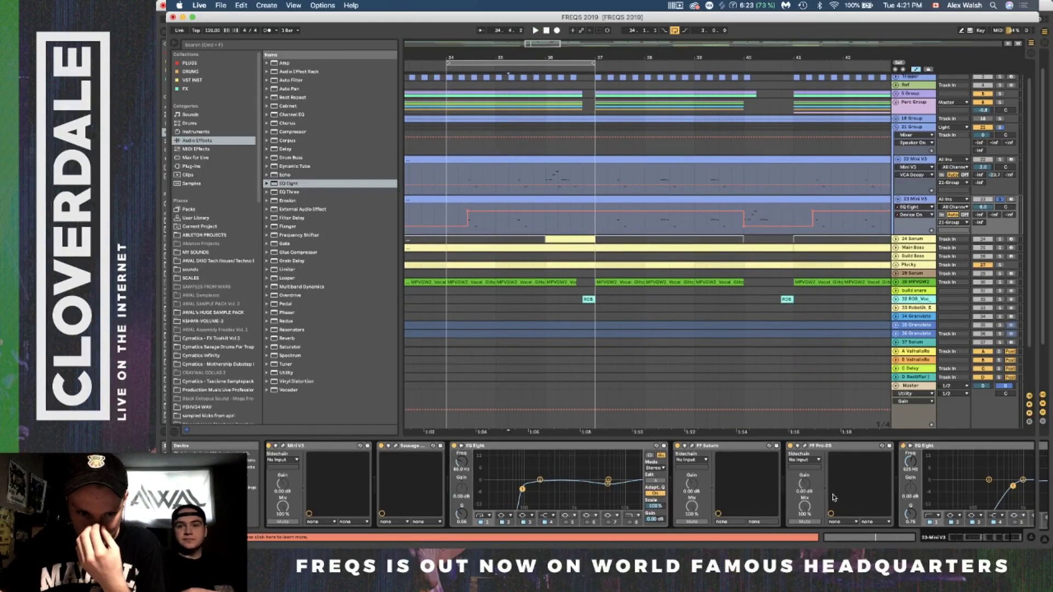
pyautogui.press('a')
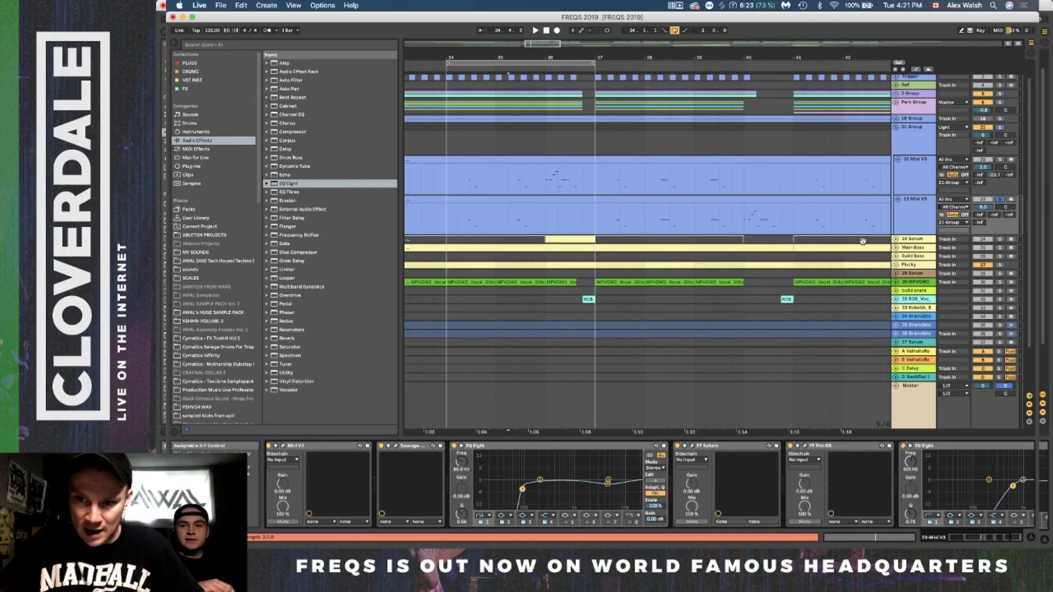
pyautogui.click(913, 217)
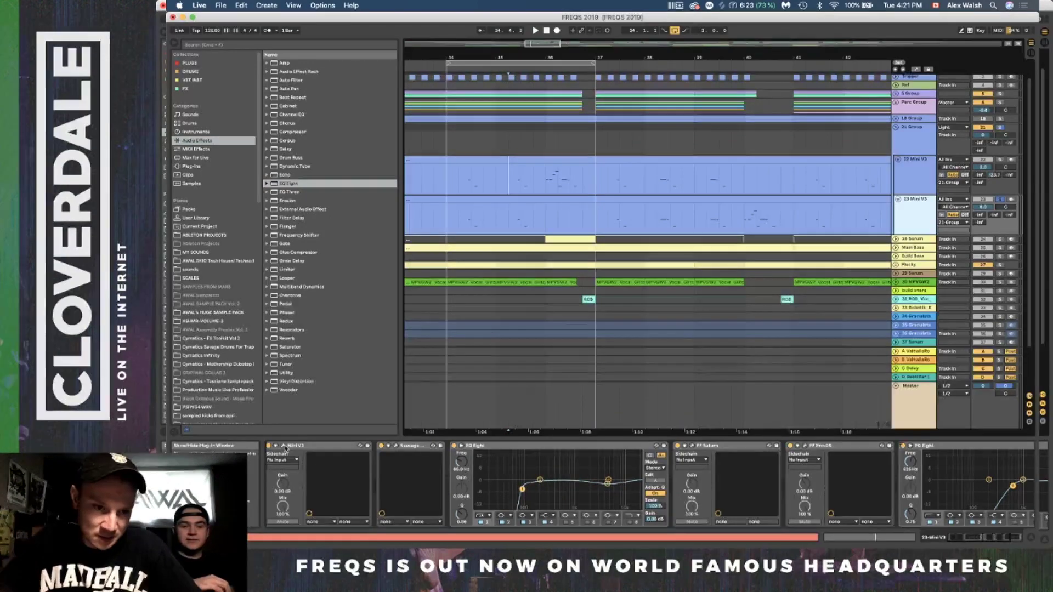
# Open the Mini V synth of the 23 Mini V3 track to view its settings, and close it again.
pyautogui.click(283, 446)
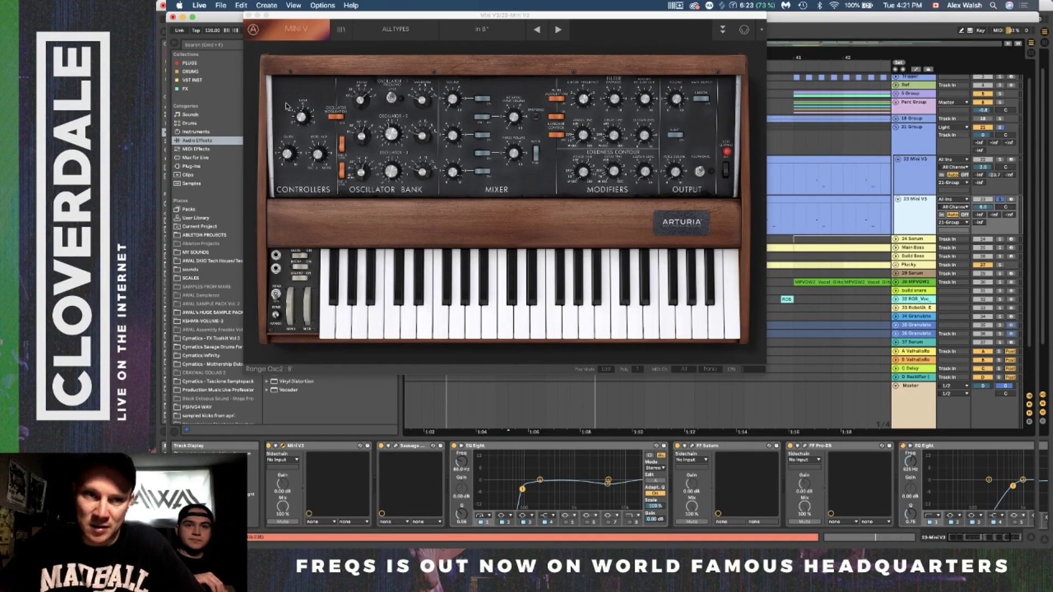
pyautogui.click(249, 16)
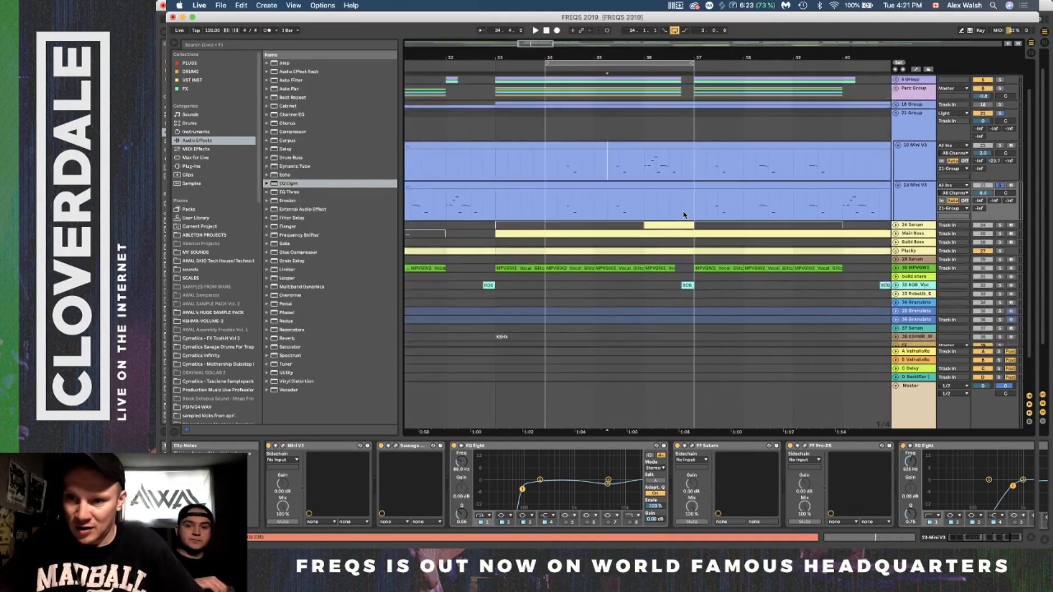
pyautogui.hscroll(5, 957, 483)
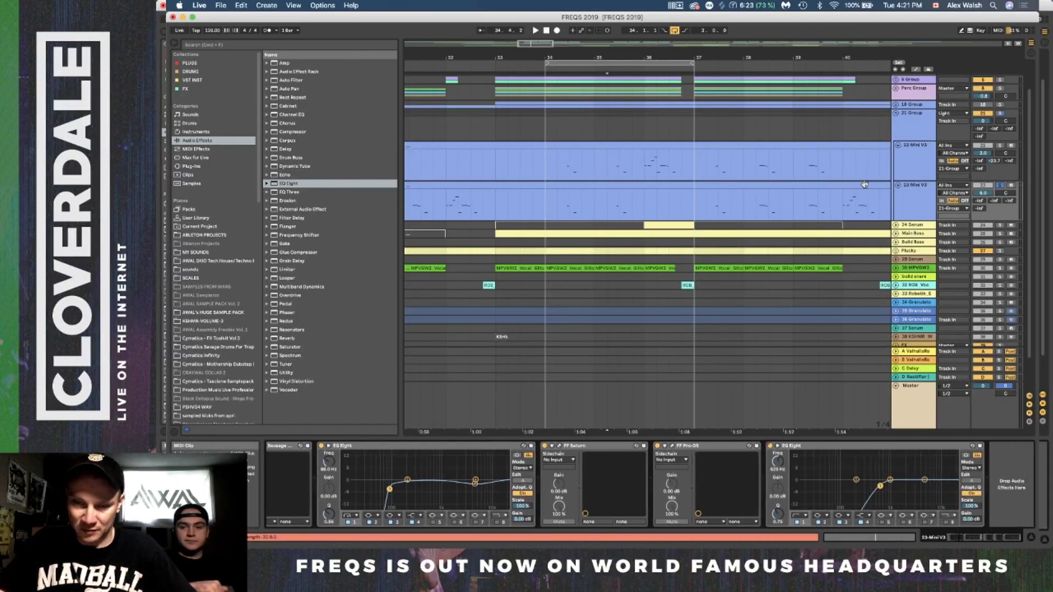
# Unsolo the 23 Mini V3 track and compare its device chain with that of the 22 Mini V3 track.
pyautogui.moveTo(699, 55); pyautogui.dragTo(702, 36)
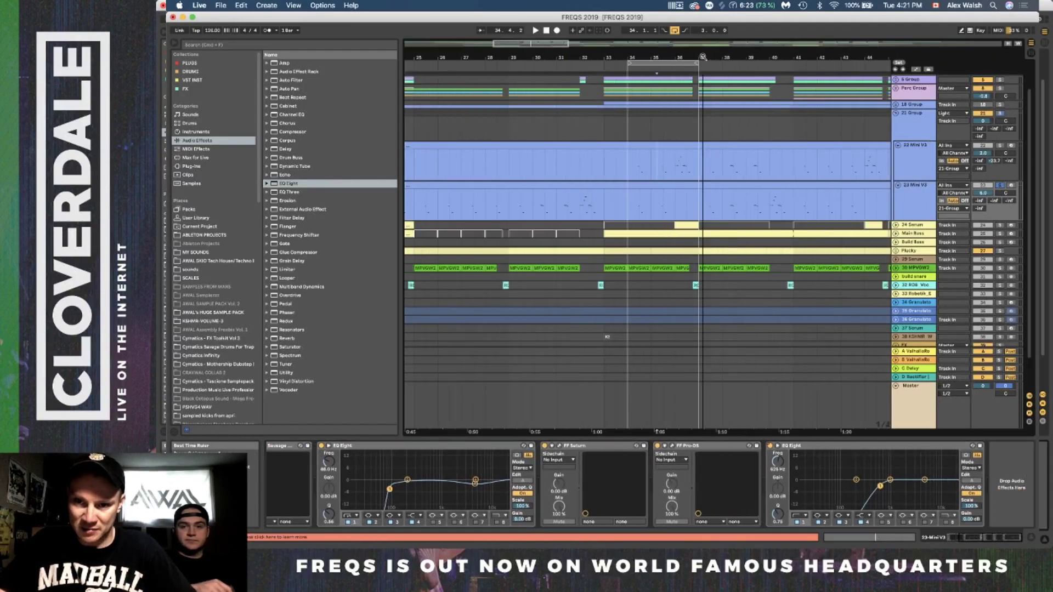
pyautogui.click(1001, 186)
pyautogui.click(929, 175)
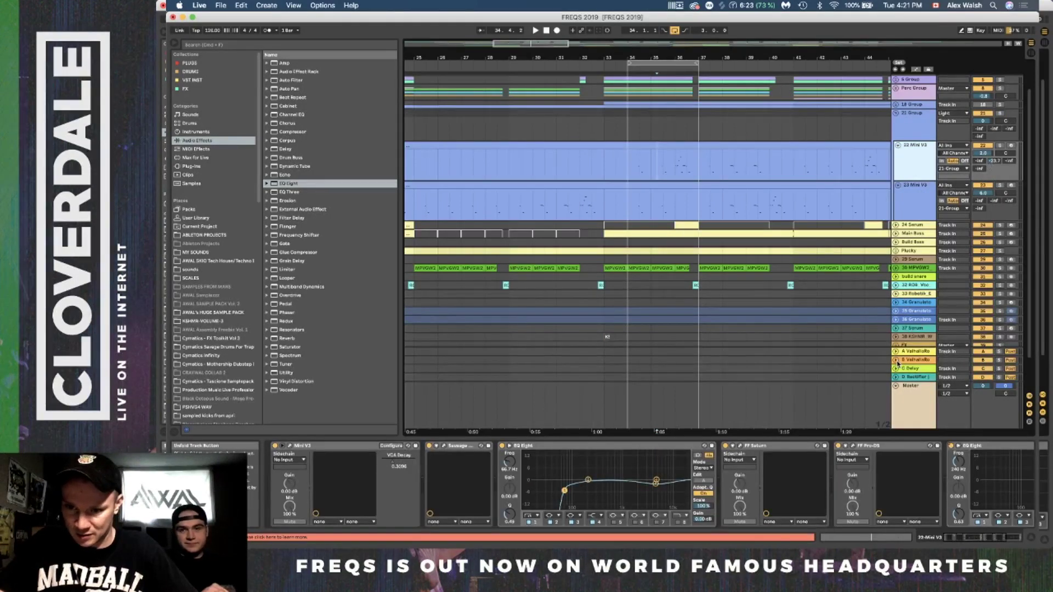
pyautogui.click(917, 193)
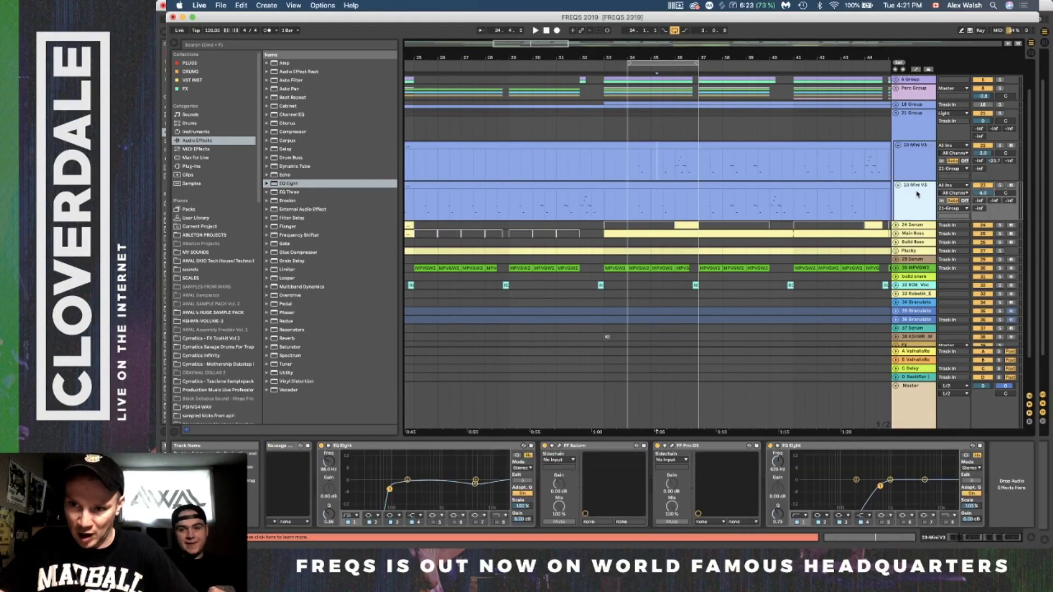
# Turn off looping and examine the effects on the 23 Mini V3 track.
pyautogui.hscroll(5, 759, 205)
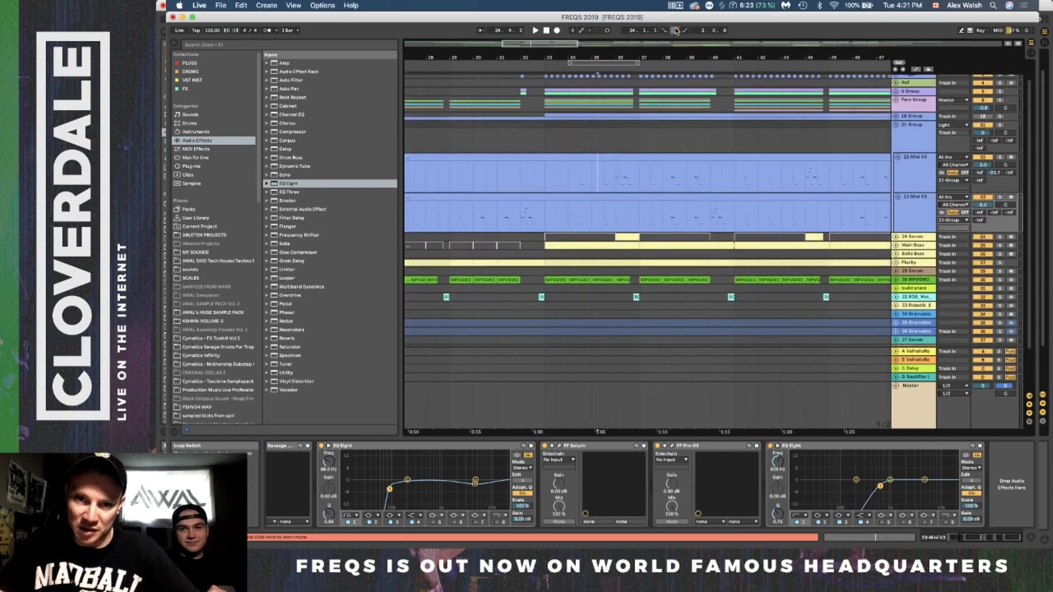
pyautogui.click(920, 210)
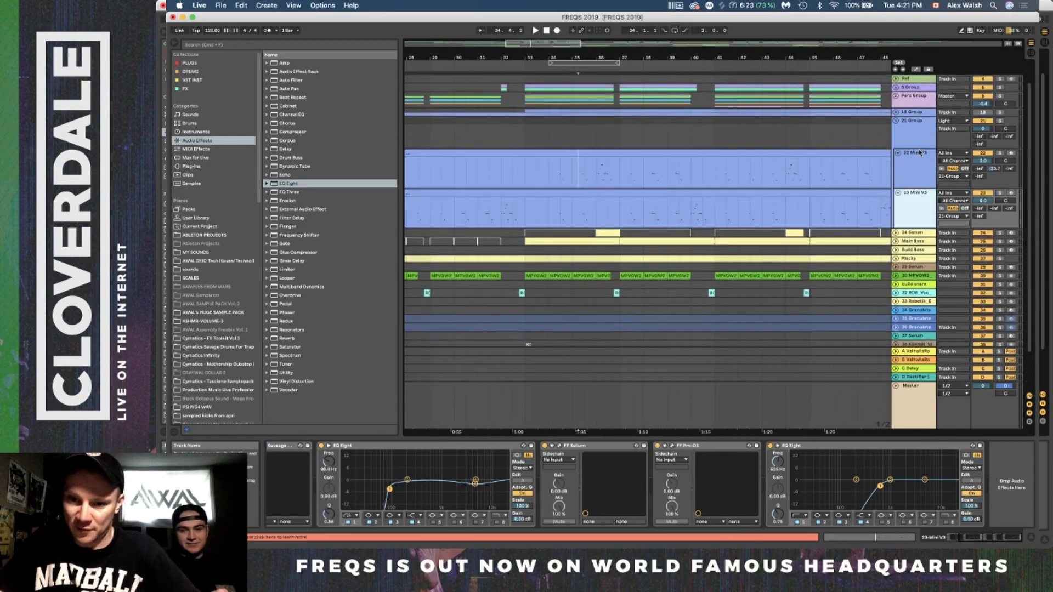
pyautogui.click(920, 154)
pyautogui.click(908, 222)
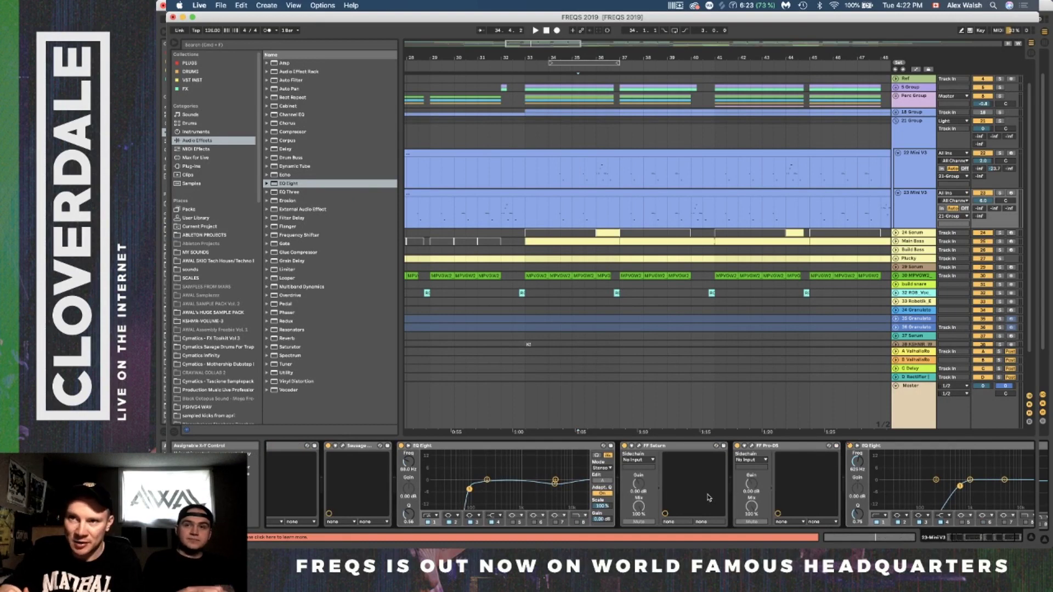
pyautogui.hscroll(3, 708, 497)
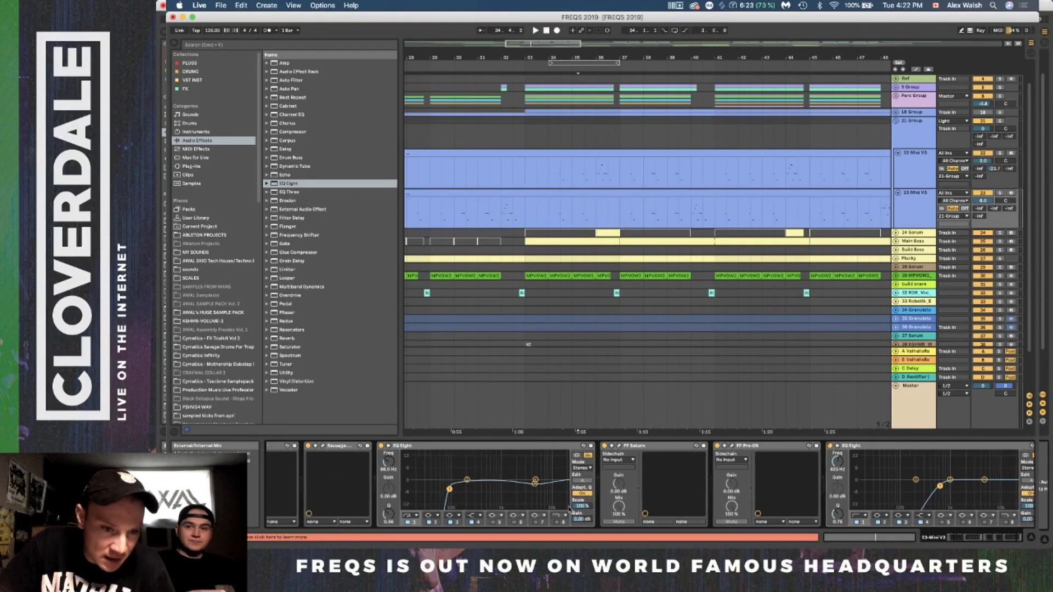
pyautogui.hscroll(2, 576, 447)
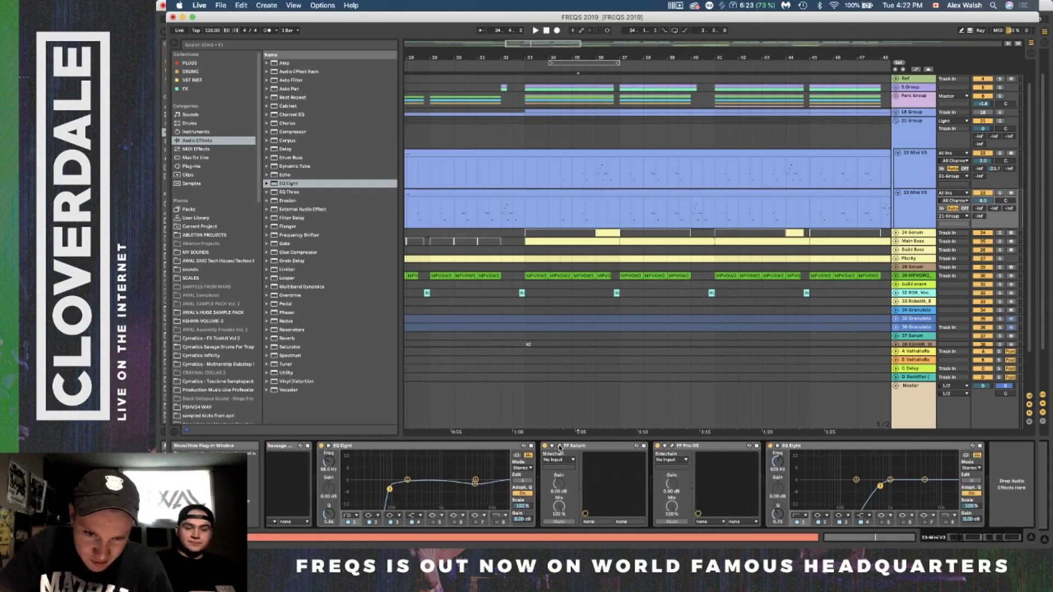
# Open FabFilter Saturn on the 23 Mini V3 track and look through its distortion styles.
pyautogui.click(559, 447)
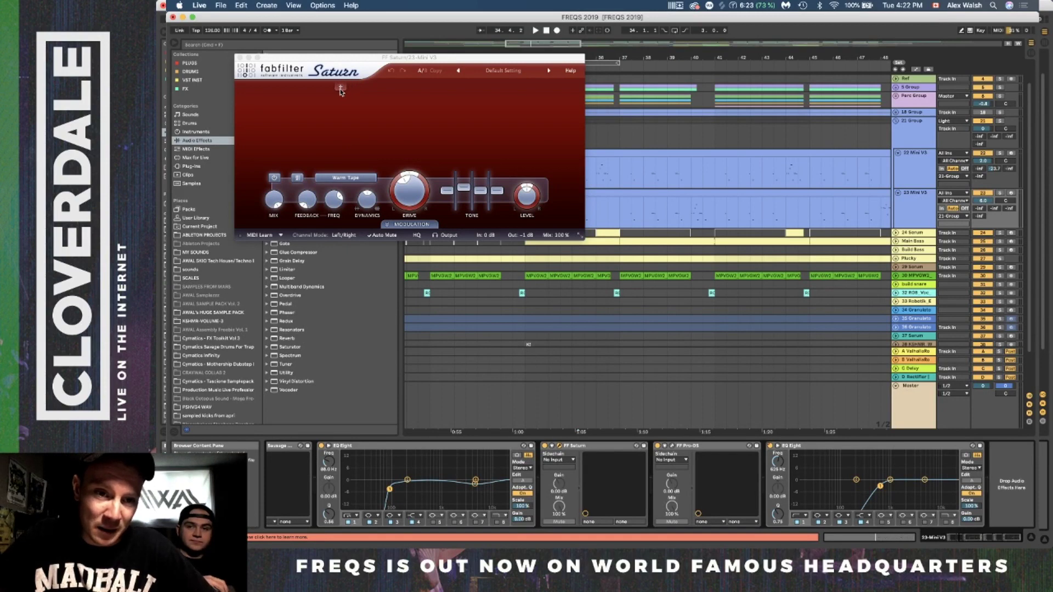
pyautogui.click(345, 178)
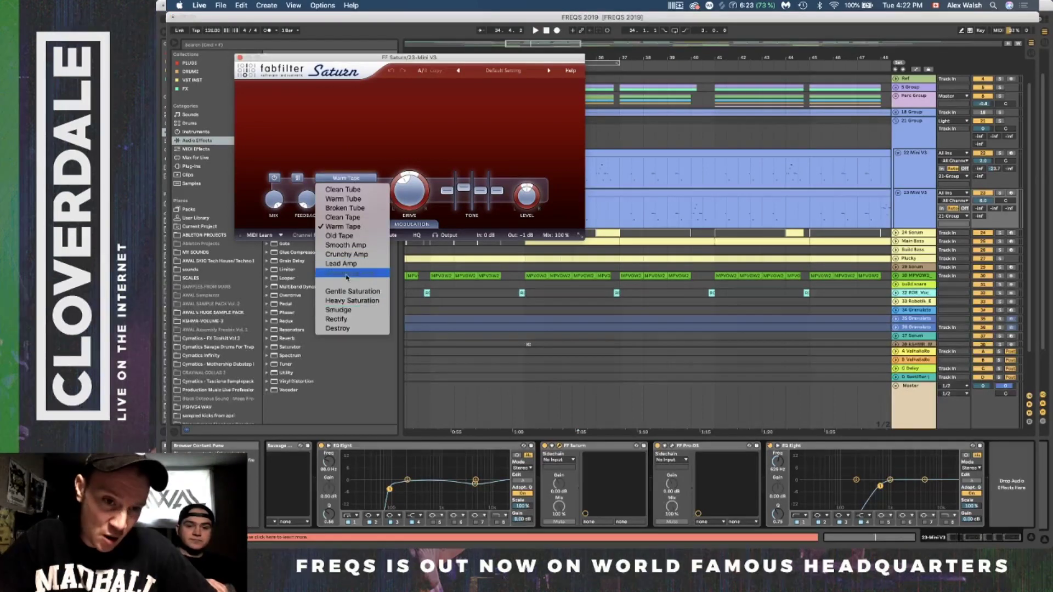
pyautogui.click(390, 179)
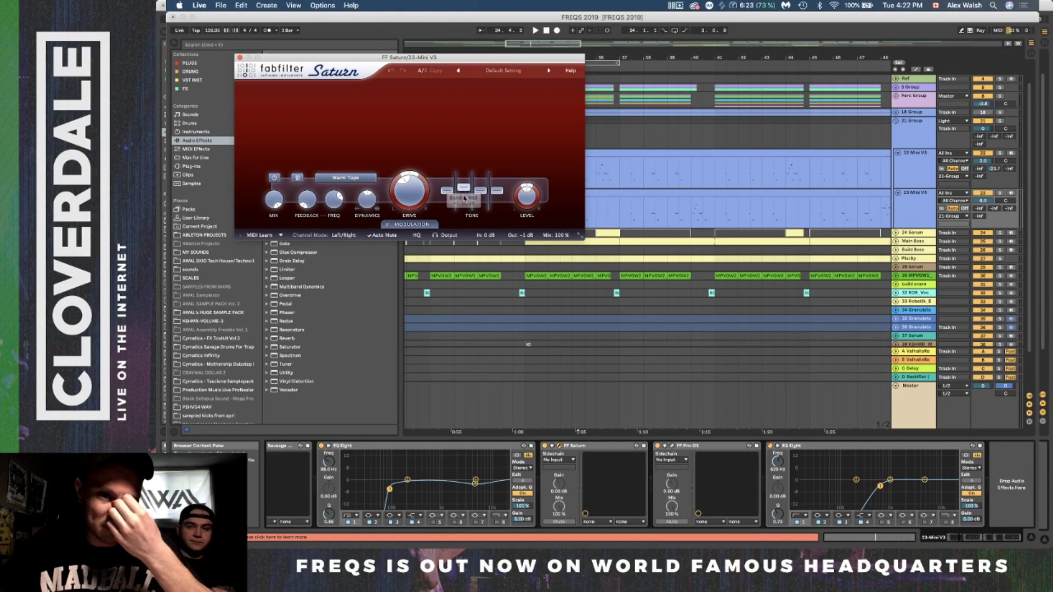
# Split Saturn's frequency range into five bands by adding four crossovers.
pyautogui.click(328, 90)
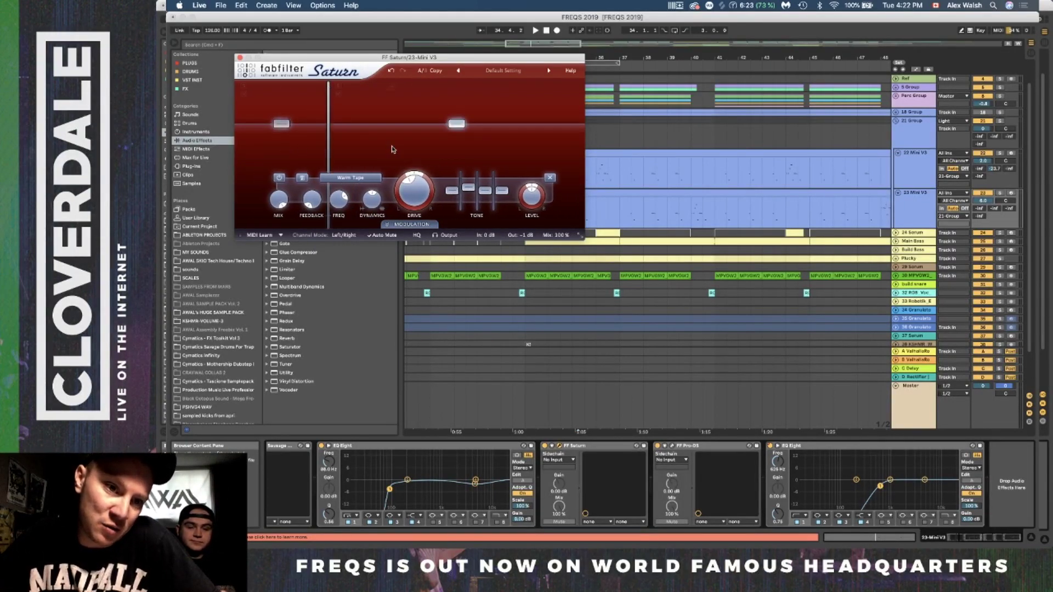
pyautogui.click(437, 88)
pyautogui.click(510, 88)
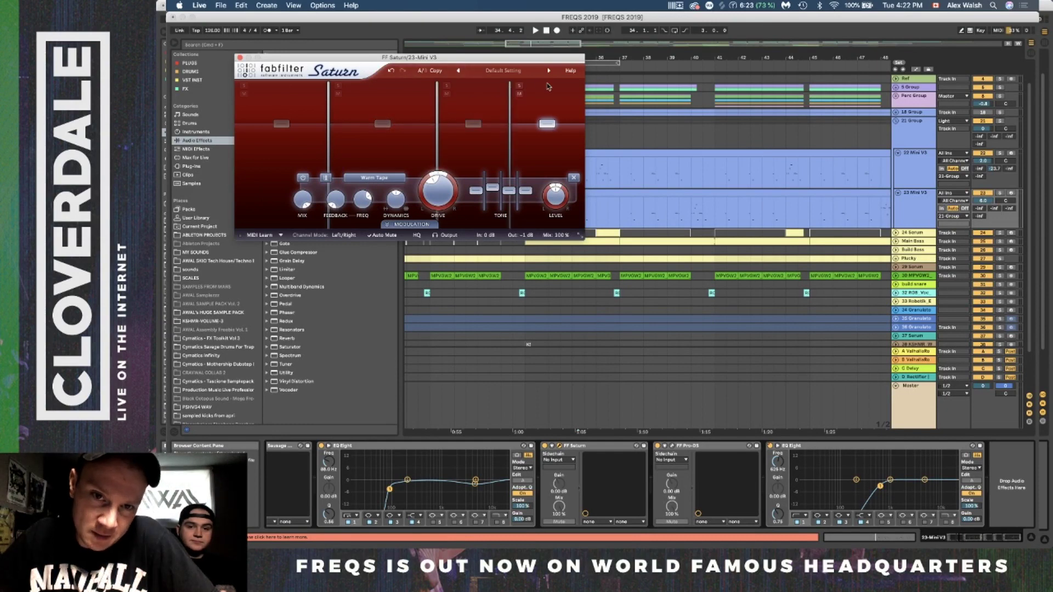
pyautogui.click(387, 90)
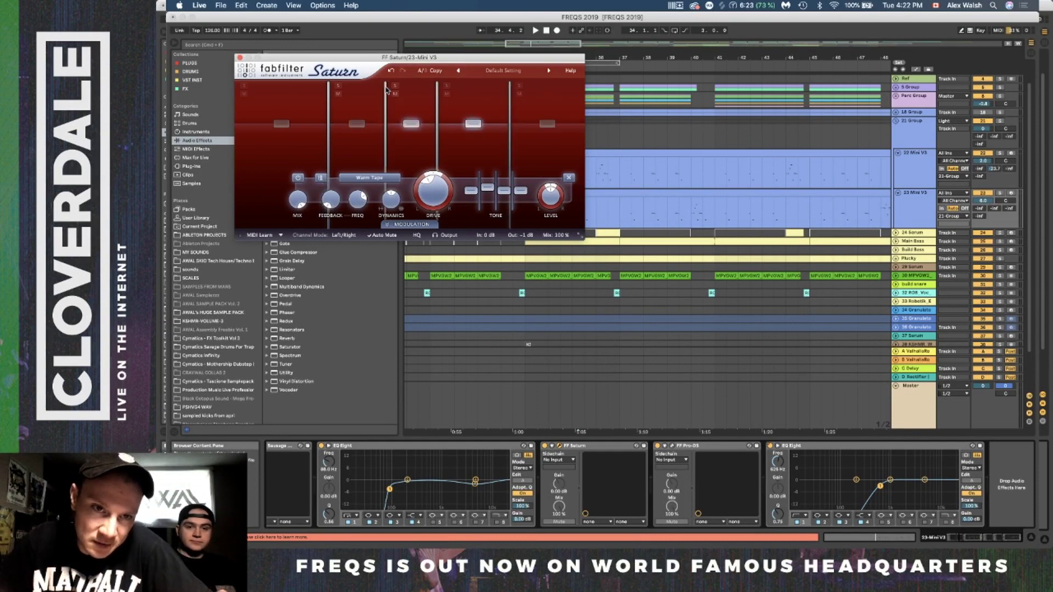
# Shift Saturn's first crossover lower and second one higher, raise the levels of bands 2 and 4, and lower bands 3 and 5.
pyautogui.moveTo(325, 121); pyautogui.dragTo(313, 120)
pyautogui.moveTo(382, 126); pyautogui.dragTo(410, 132)
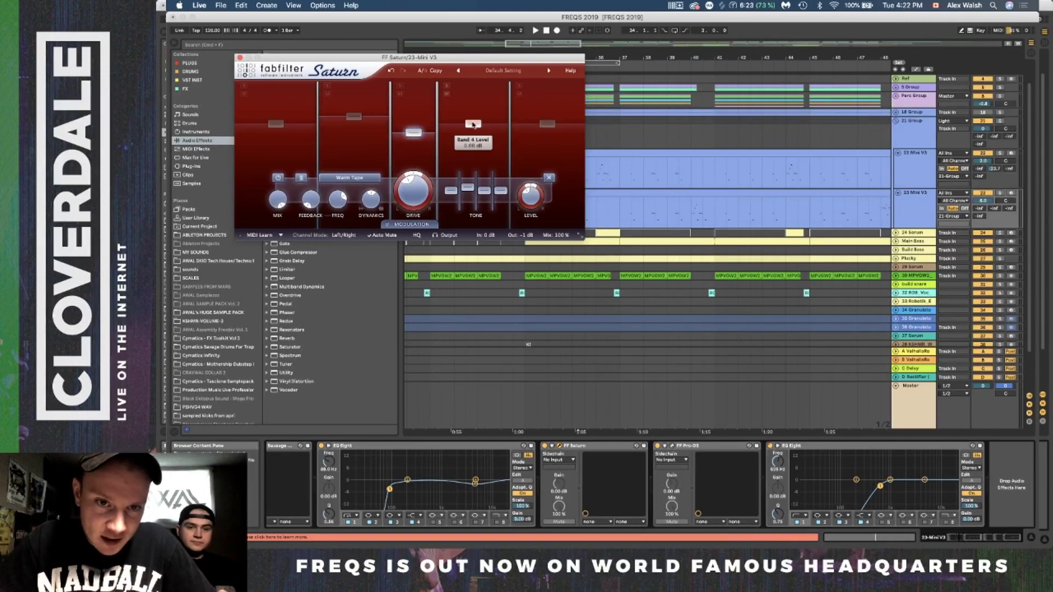
pyautogui.moveTo(472, 123); pyautogui.dragTo(472, 118)
pyautogui.moveTo(547, 123); pyautogui.dragTo(554, 132)
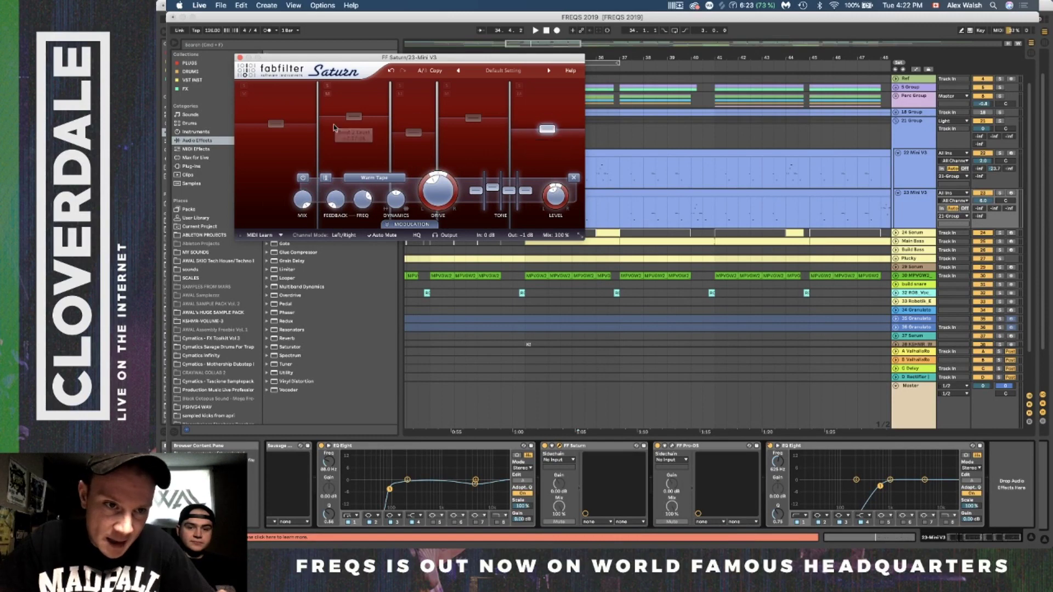
# Compare the distortion style choices for Saturn's first two bands and inspect the settings of bands 3 and 4.
pyautogui.click(286, 143)
pyautogui.click(324, 180)
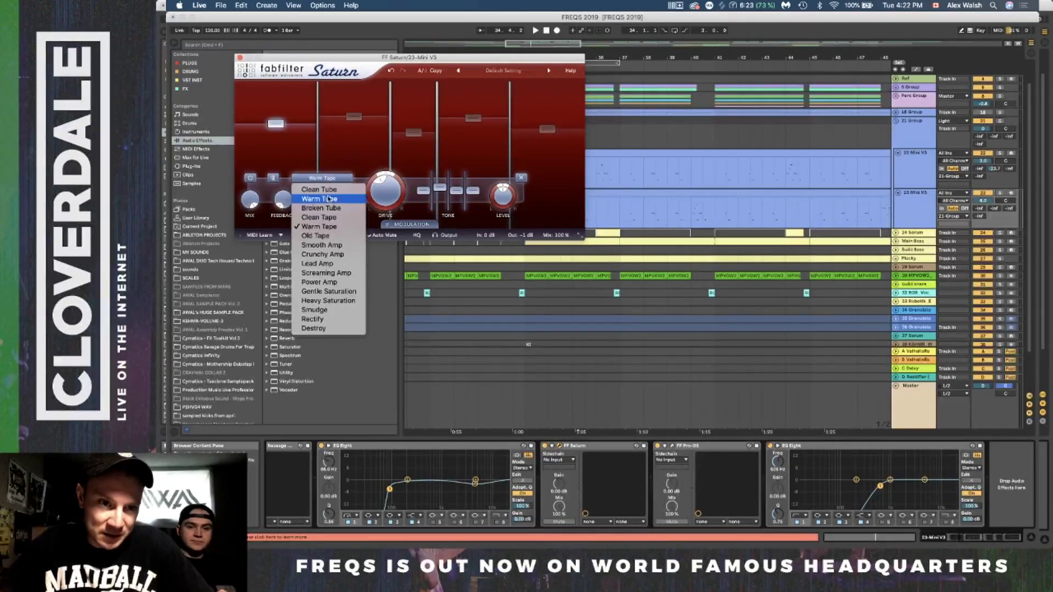
pyautogui.click(336, 171)
pyautogui.click(333, 178)
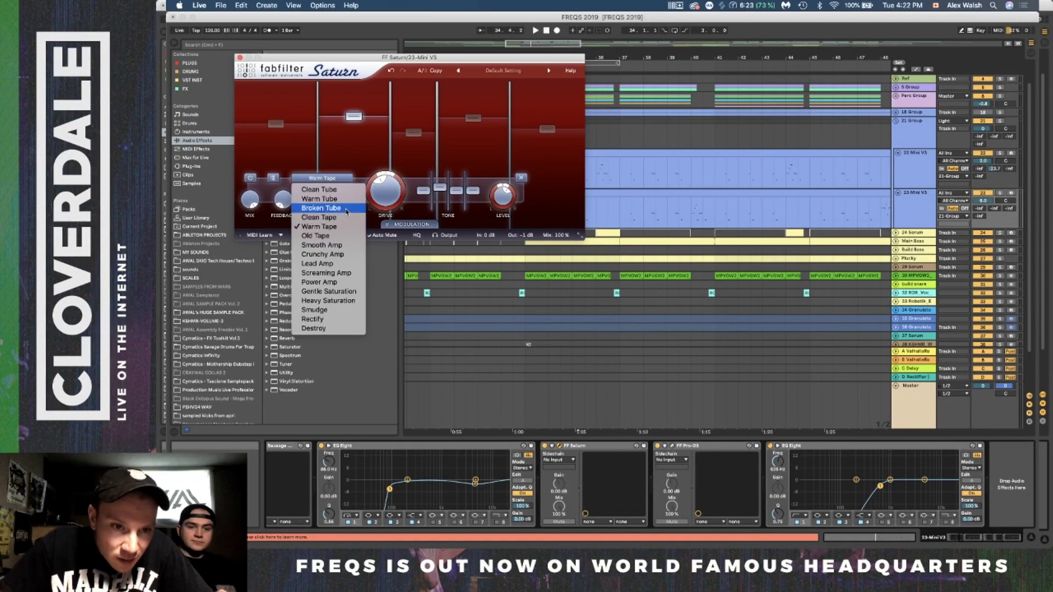
pyautogui.click(340, 208)
pyautogui.click(410, 151)
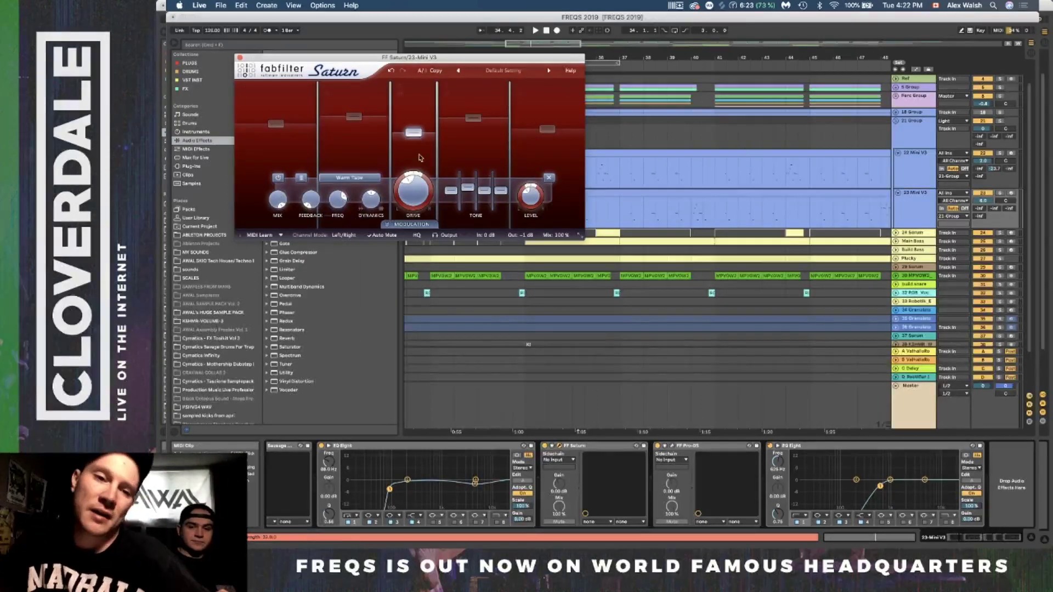
pyautogui.click(485, 153)
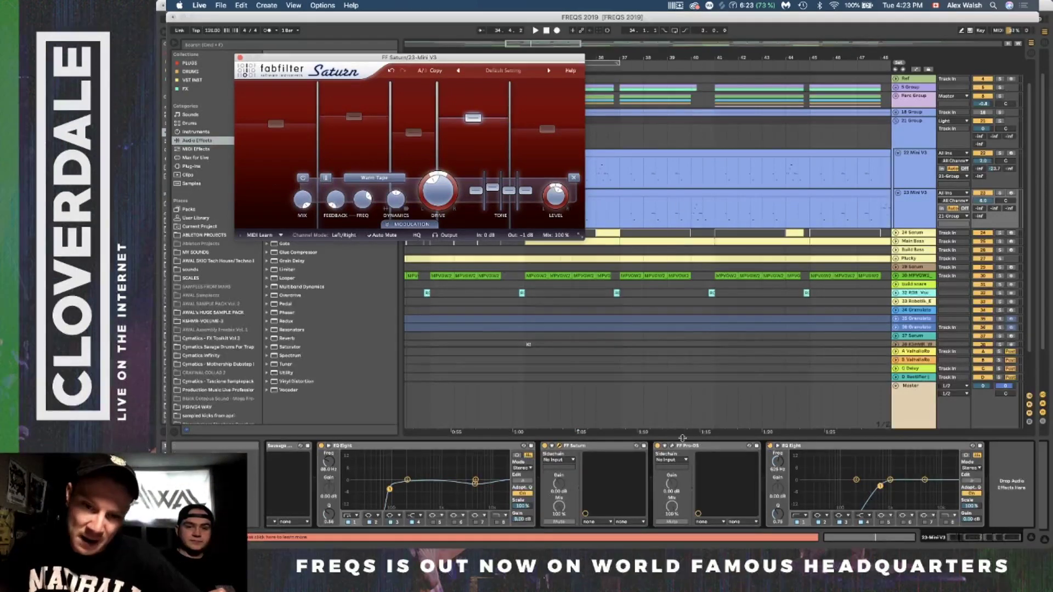
# Delete FabFilter Saturn from the 23 Mini V3 track and add the Soundtoys Decapitator plug-in to the end of its chain.
pyautogui.click(585, 447)
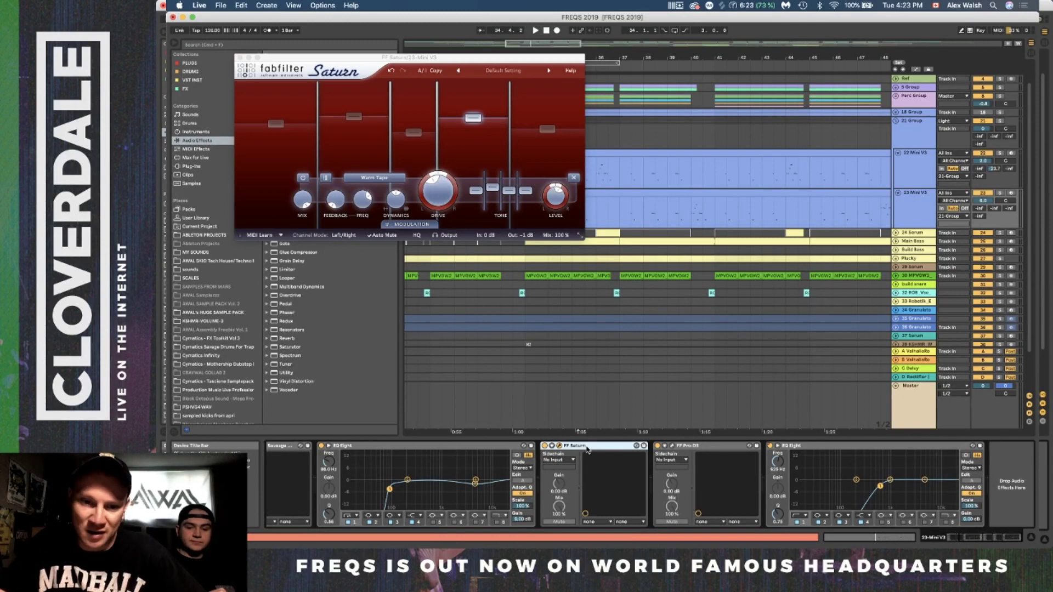
pyautogui.press('Delete')
pyautogui.click(233, 45)
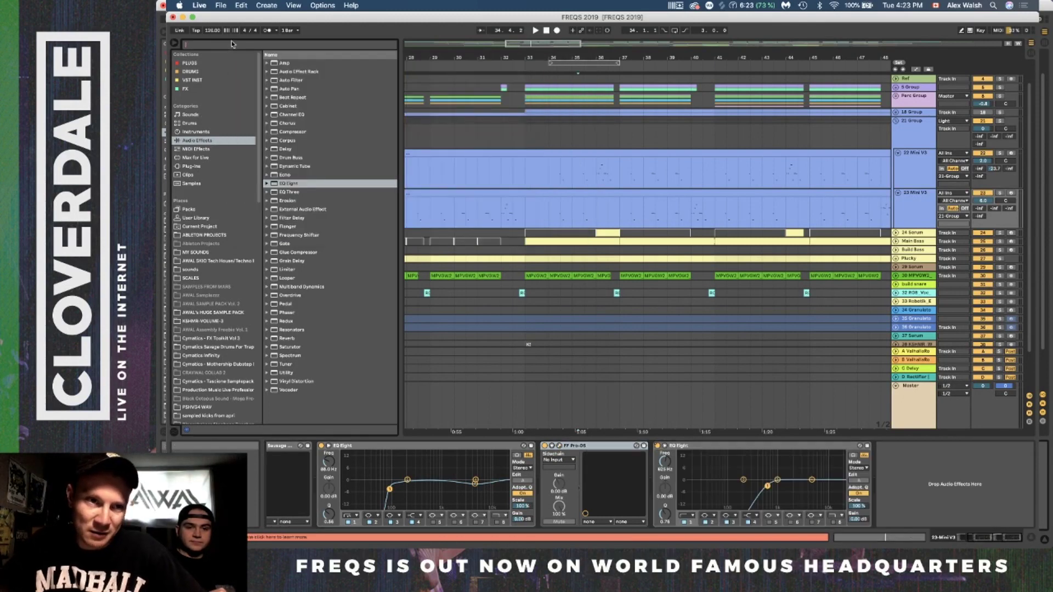
pyautogui.click(199, 167)
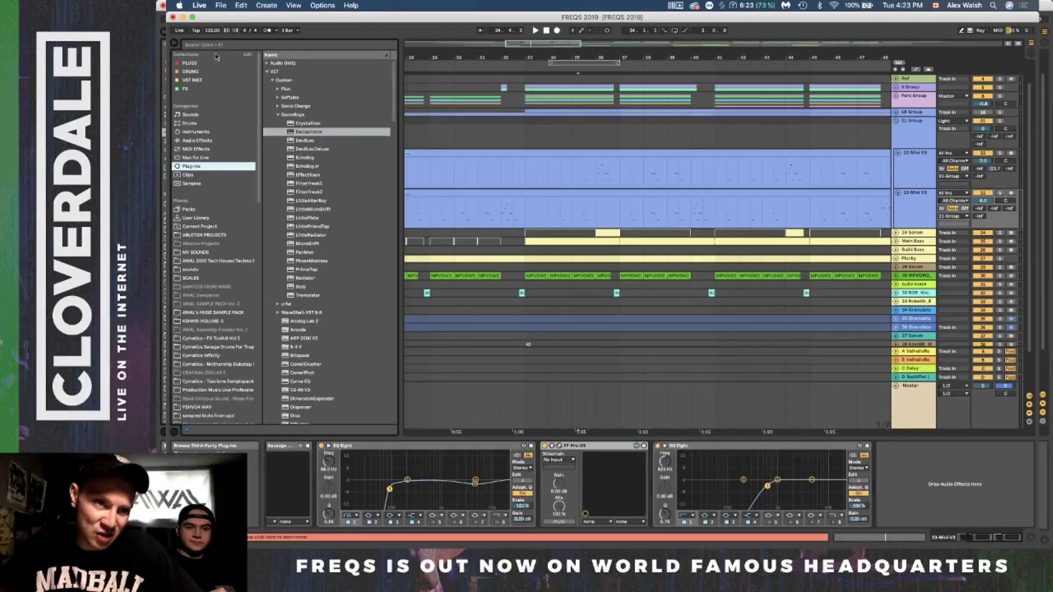
pyautogui.write('dec')
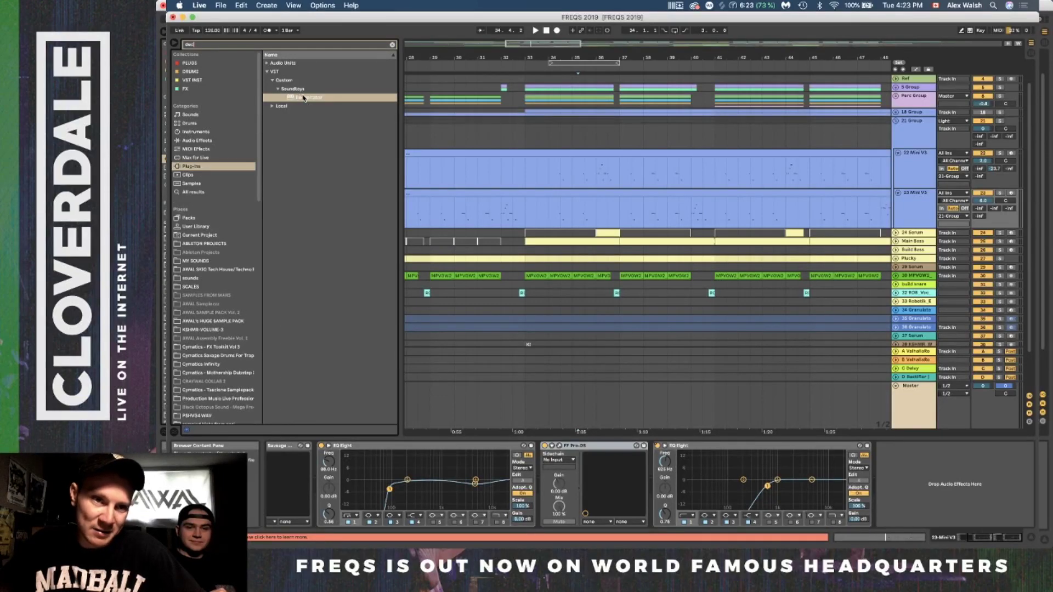
pyautogui.click(303, 98)
pyautogui.press('Return')
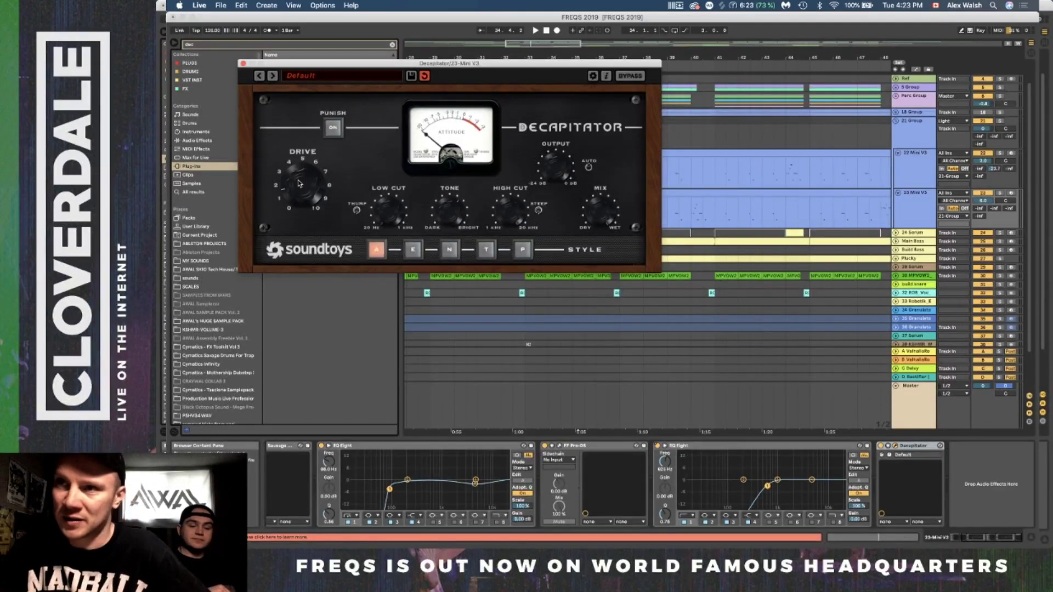
pyautogui.click(699, 237)
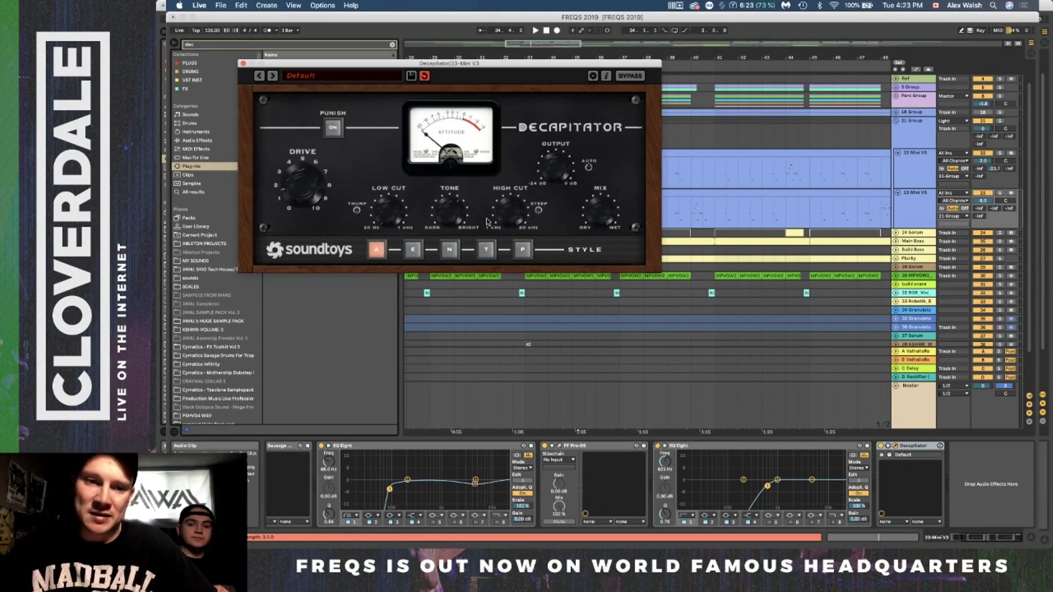
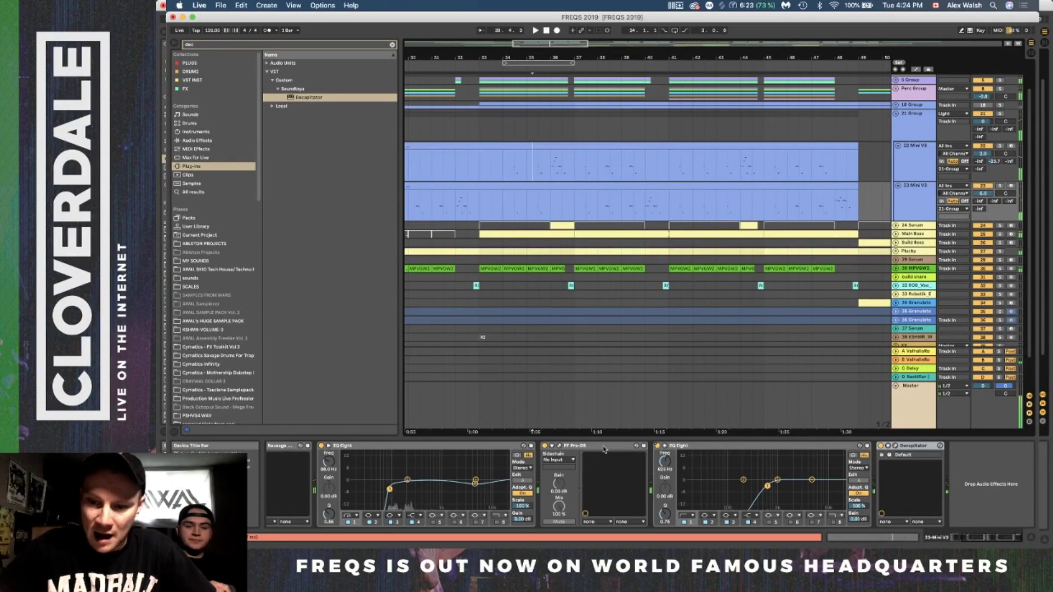
# Open the FabFilter Pro-DS de-esser in the 23 Mini V3 track's effect chain.
pyautogui.hscroll(-5, 605, 449)
pyautogui.hscroll(5, 605, 450)
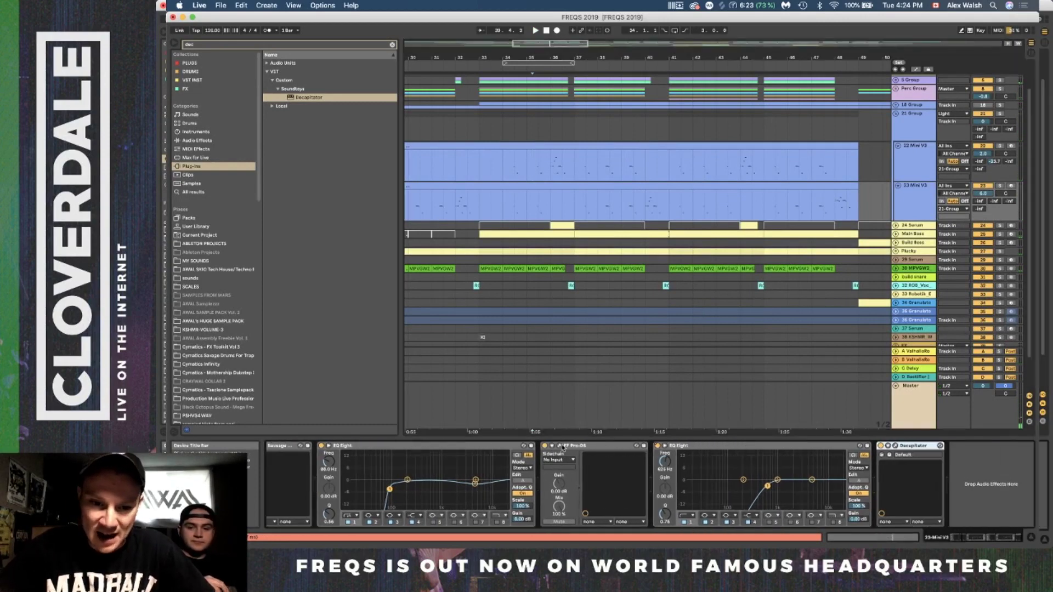
pyautogui.click(559, 446)
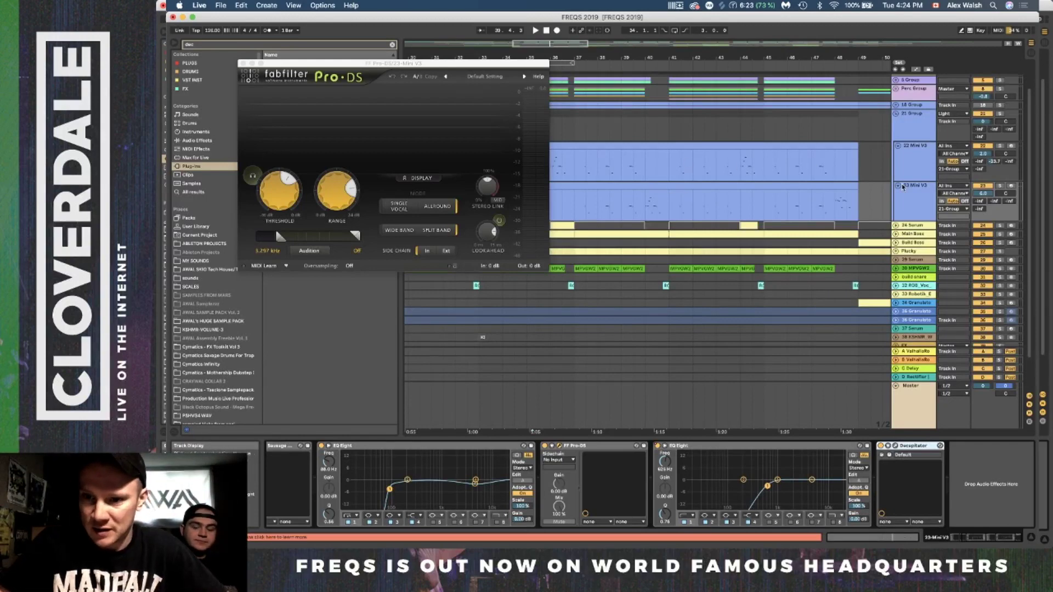
# Loop bar 40 of the 23 Mini V3 clip, solo that track and play the loop.
pyautogui.click(676, 206)
pyautogui.moveTo(642, 213); pyautogui.dragTo(672, 212)
pyautogui.press('super+l')
pyautogui.click(900, 208)
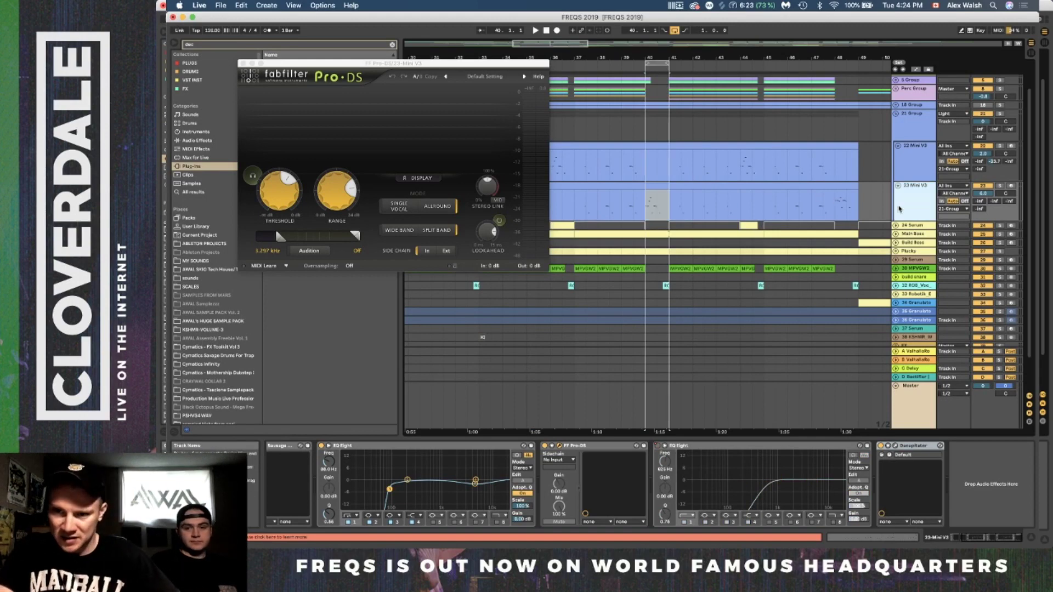
pyautogui.click(999, 187)
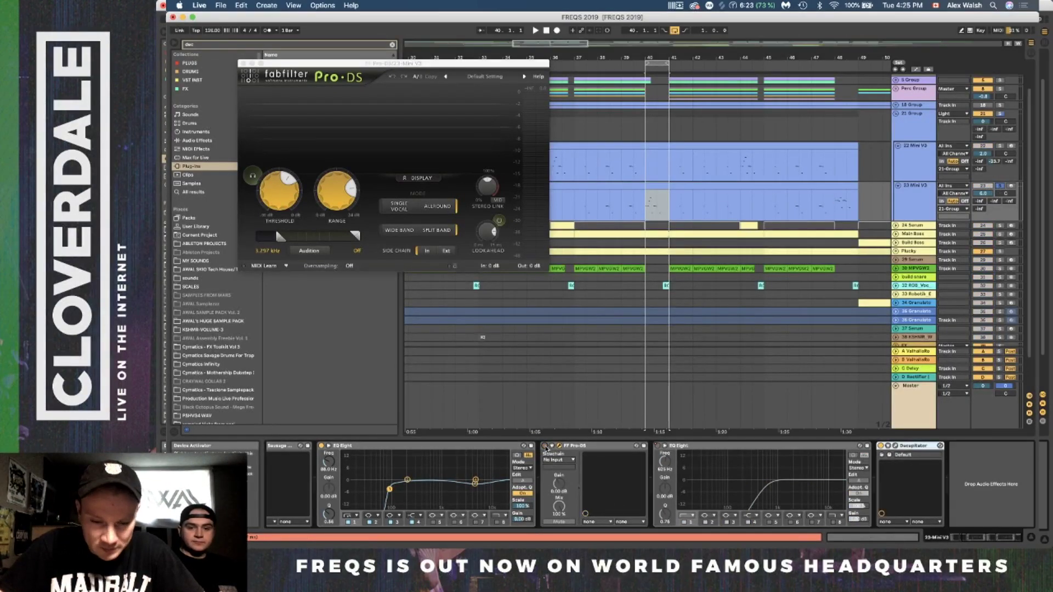
pyautogui.press('space')
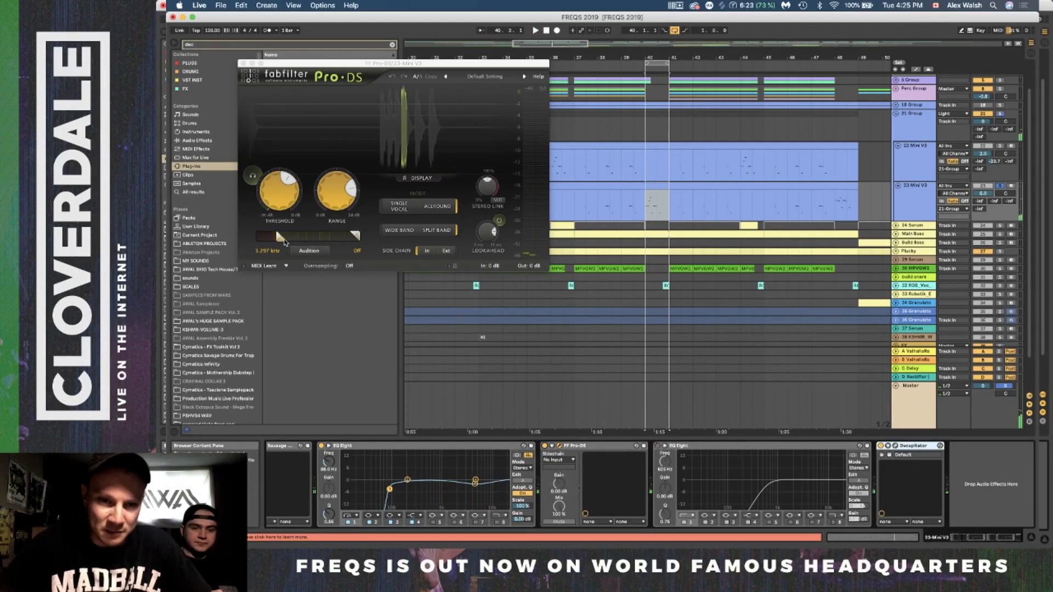
# Audition Pro-DS's detection signal and narrow its frequency range to 2.378–7.233 kHz.
pyautogui.moveTo(283, 240)
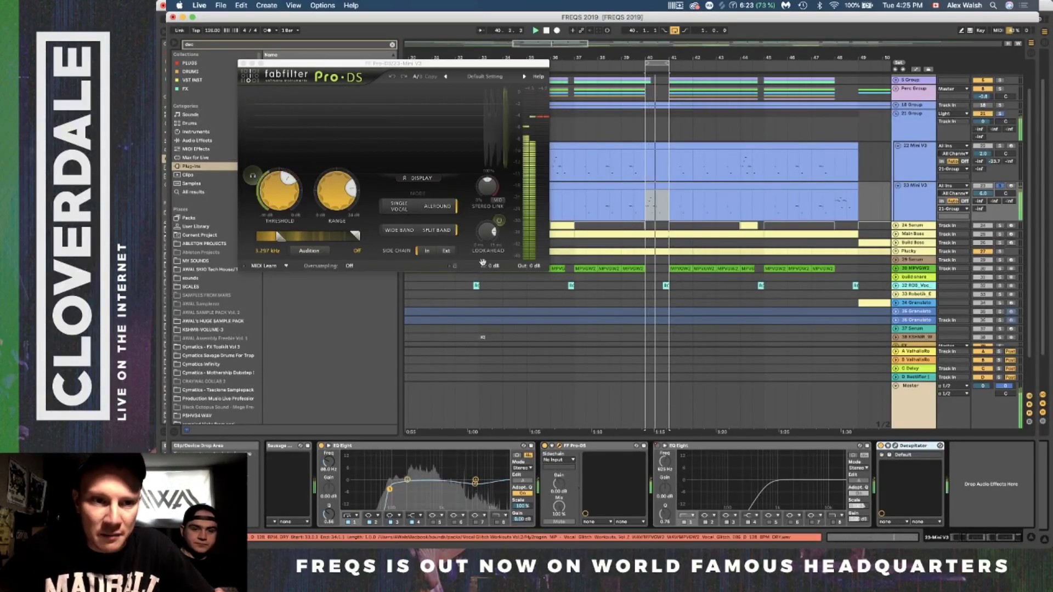
pyautogui.moveTo(283, 193)
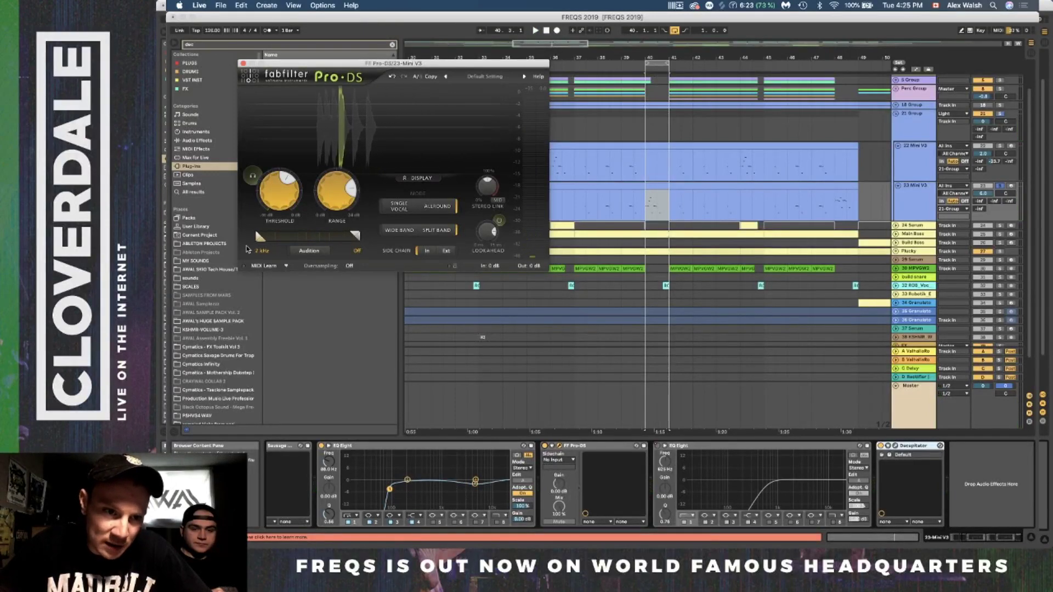
pyautogui.click(309, 251)
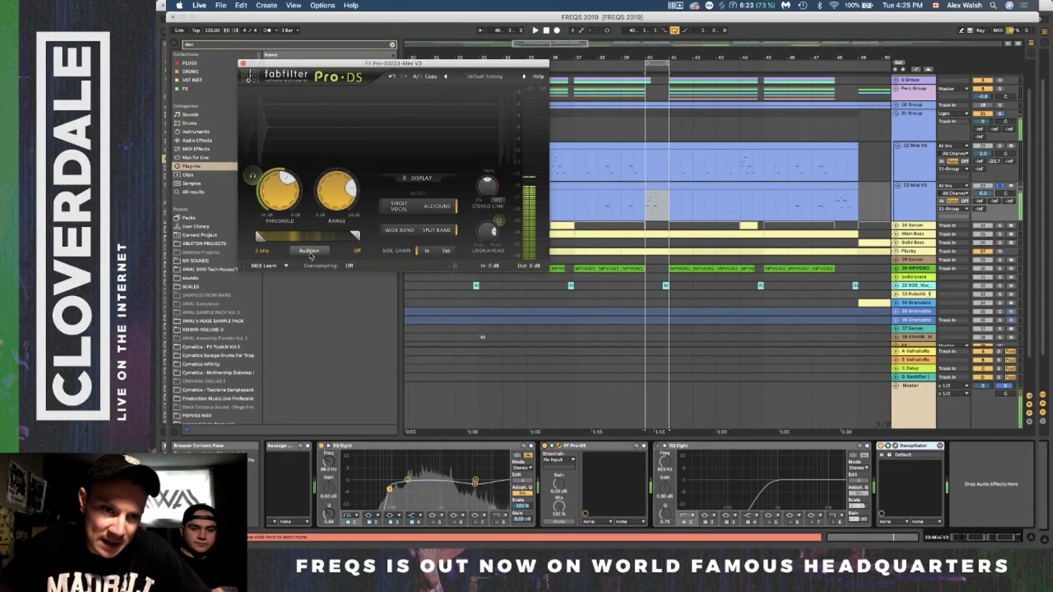
pyautogui.press('space')
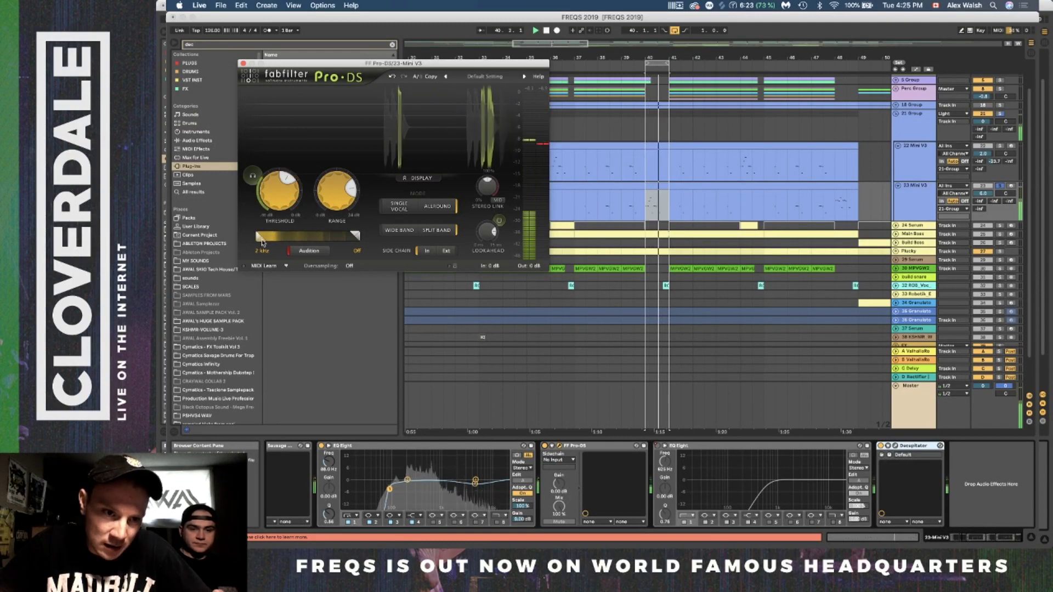
pyautogui.moveTo(262, 241); pyautogui.dragTo(268, 242)
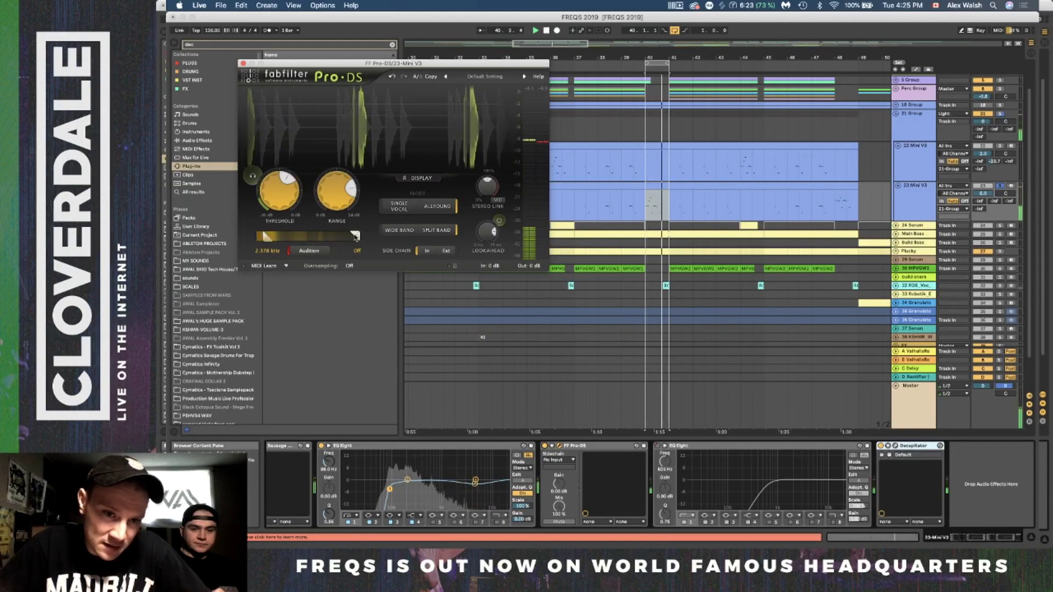
pyautogui.moveTo(355, 237); pyautogui.dragTo(316, 240)
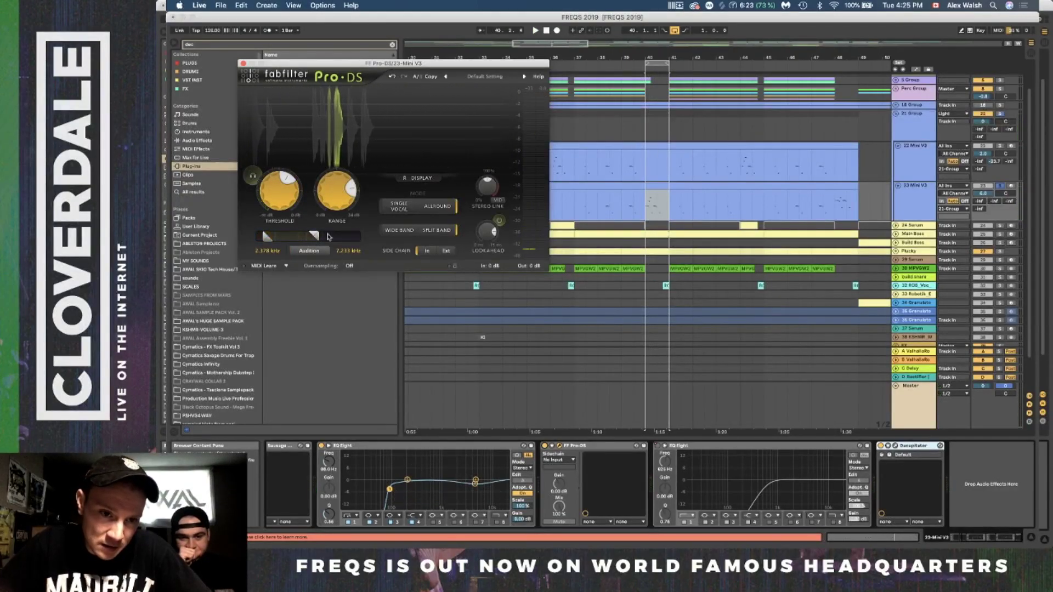
# Lower Pro-DS's Range during playback, compare Wide Band with Split Band, and leave it on Split Band.
pyautogui.press('space')
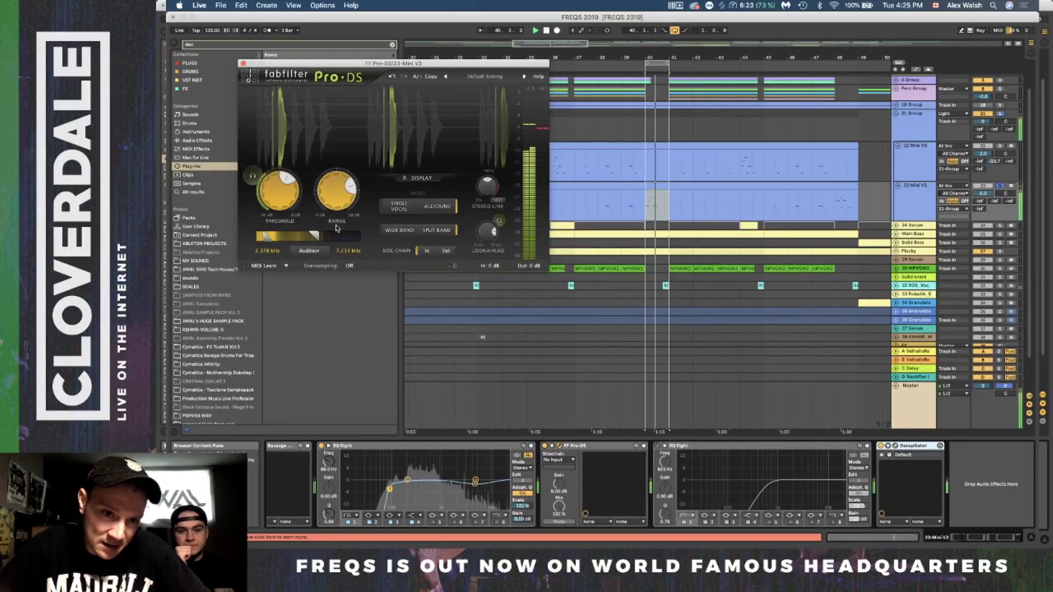
pyautogui.moveTo(332, 208); pyautogui.dragTo(328, 257)
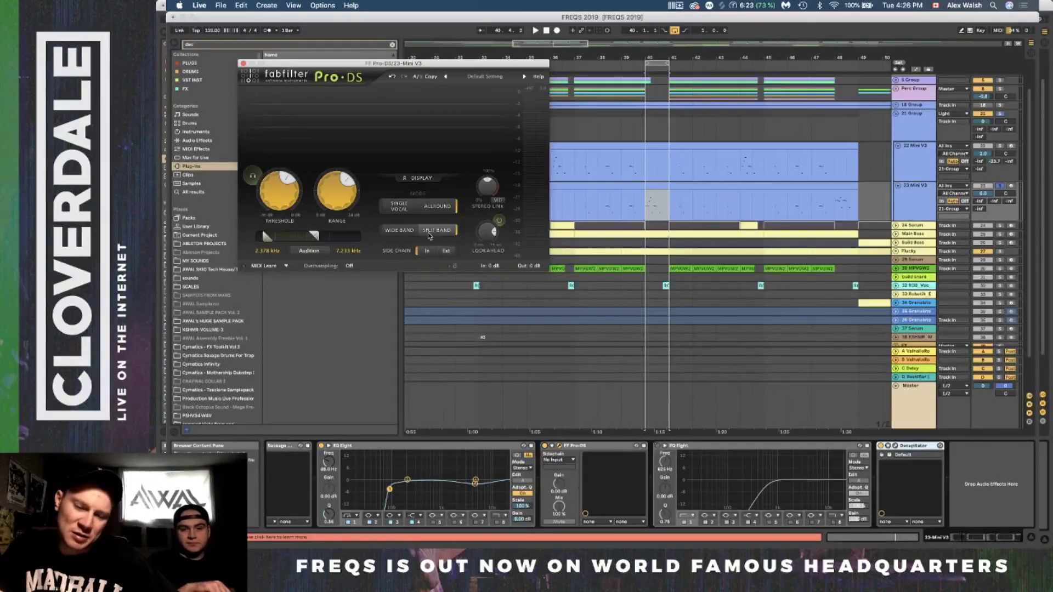
pyautogui.click(399, 231)
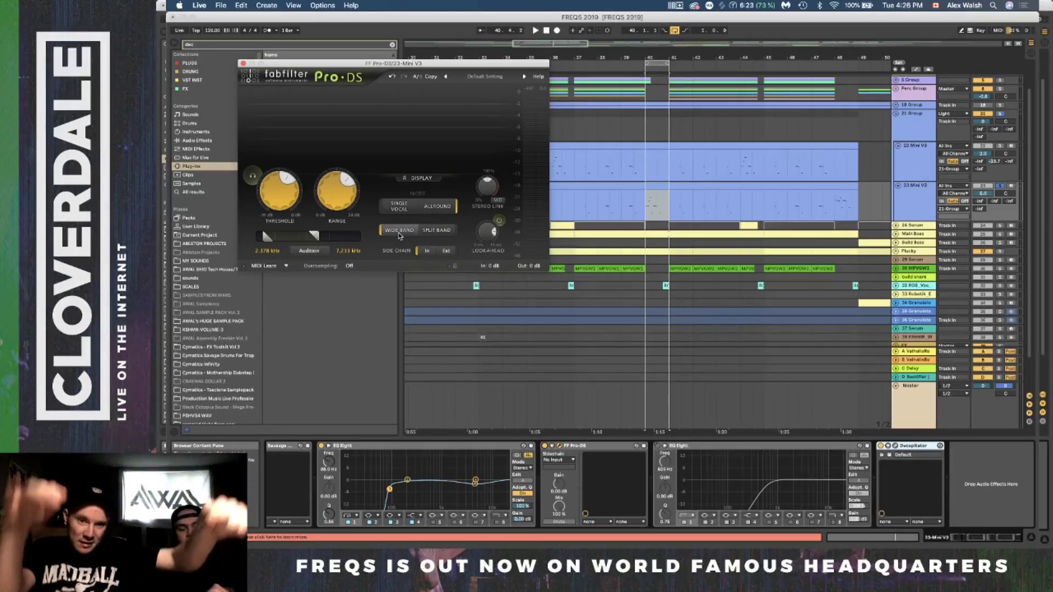
pyautogui.click(444, 234)
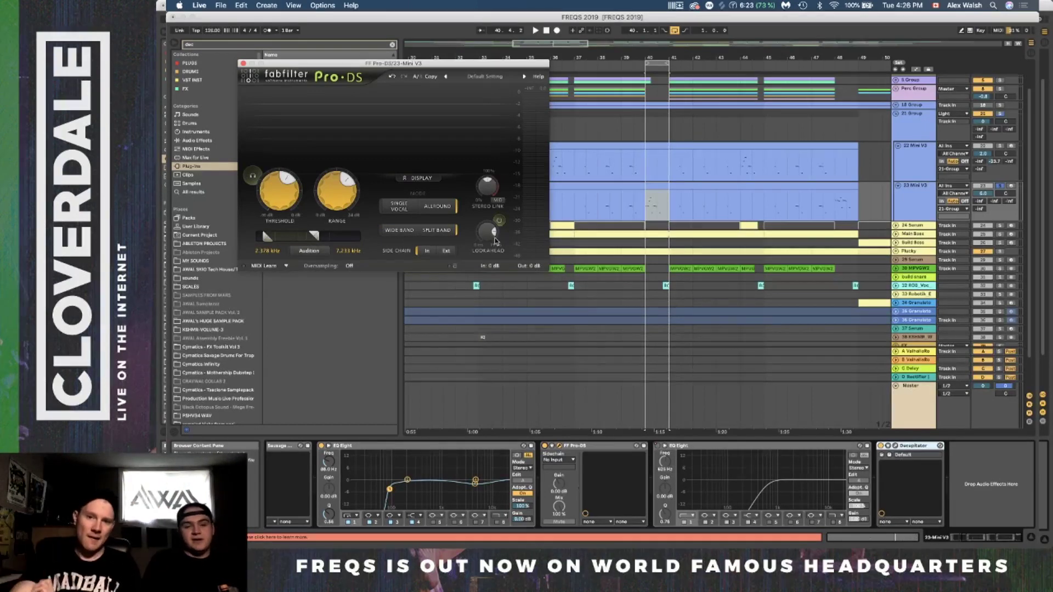
pyautogui.click(242, 64)
# Search the plug-ins for "sooth" and add soothe2 after Decapitator on the 23 Mini V3 track.
pyautogui.click(392, 45)
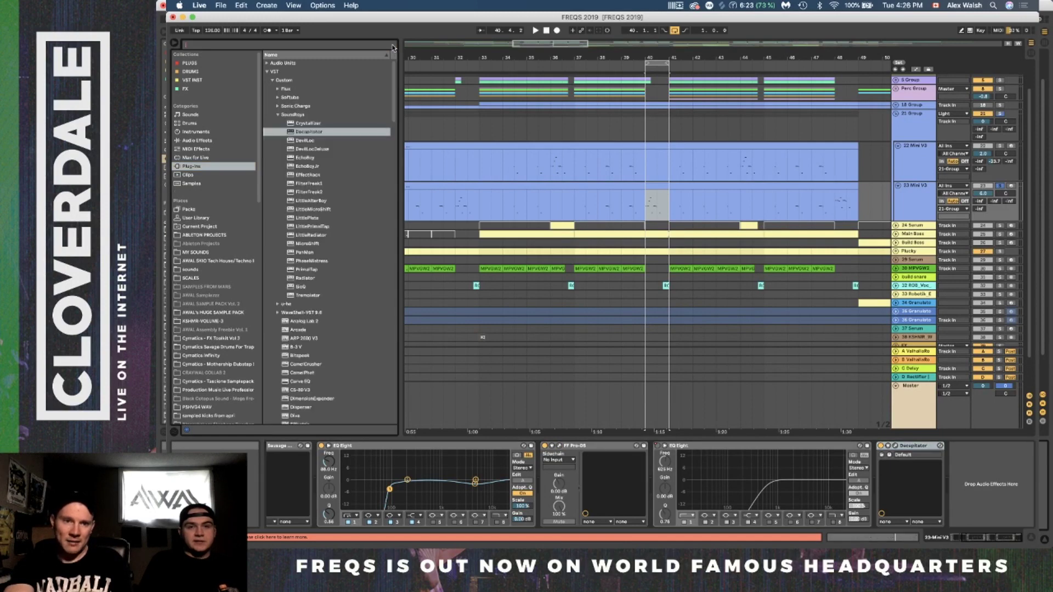
pyautogui.click(386, 45)
pyautogui.write('sooth')
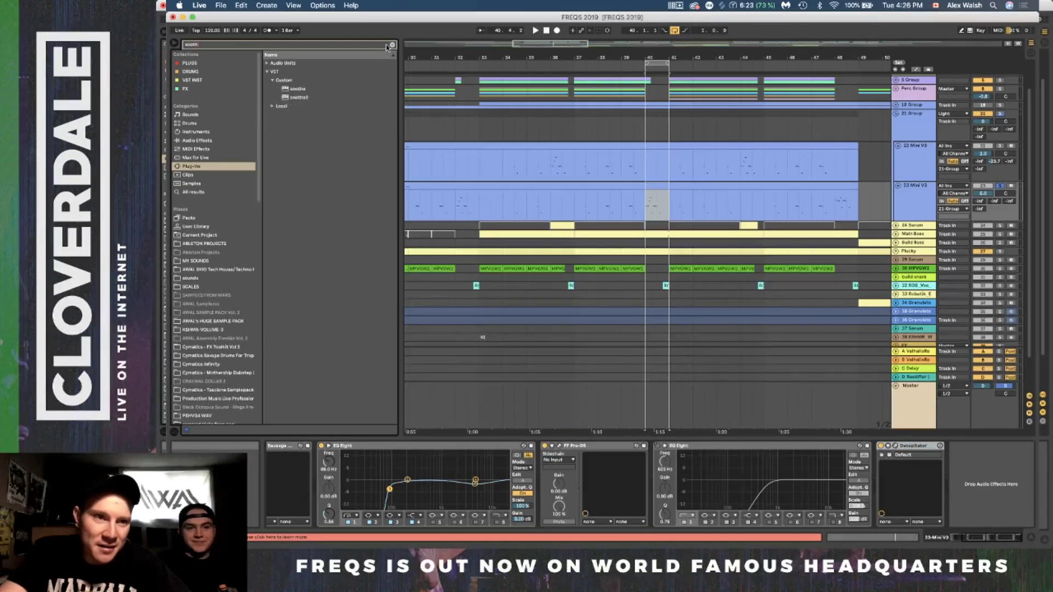
pyautogui.click(304, 97)
pyautogui.moveTo(801, 538)
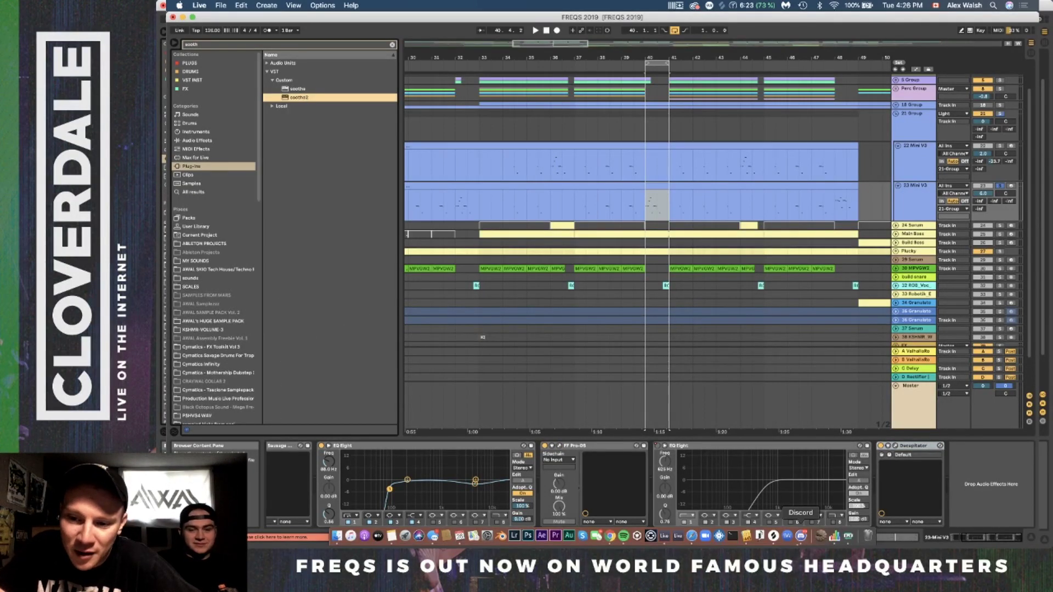
pyautogui.press('Return')
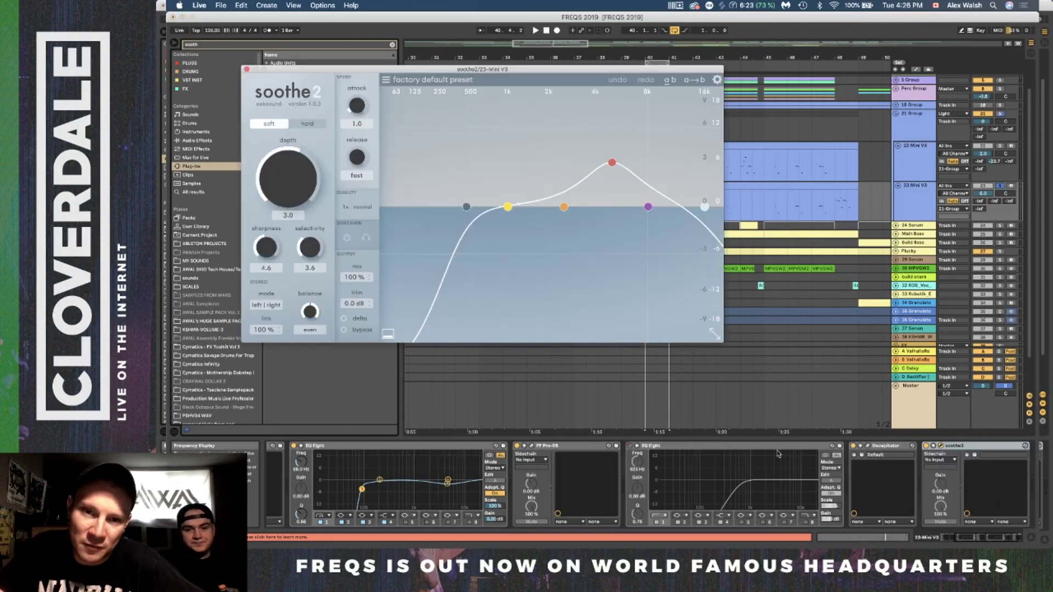
# Lower soothe2's band 3 to 4.2 kHz with a sensitivity of 1.4 dB while playing the loop.
pyautogui.moveTo(639, 70); pyautogui.dragTo(593, 132)
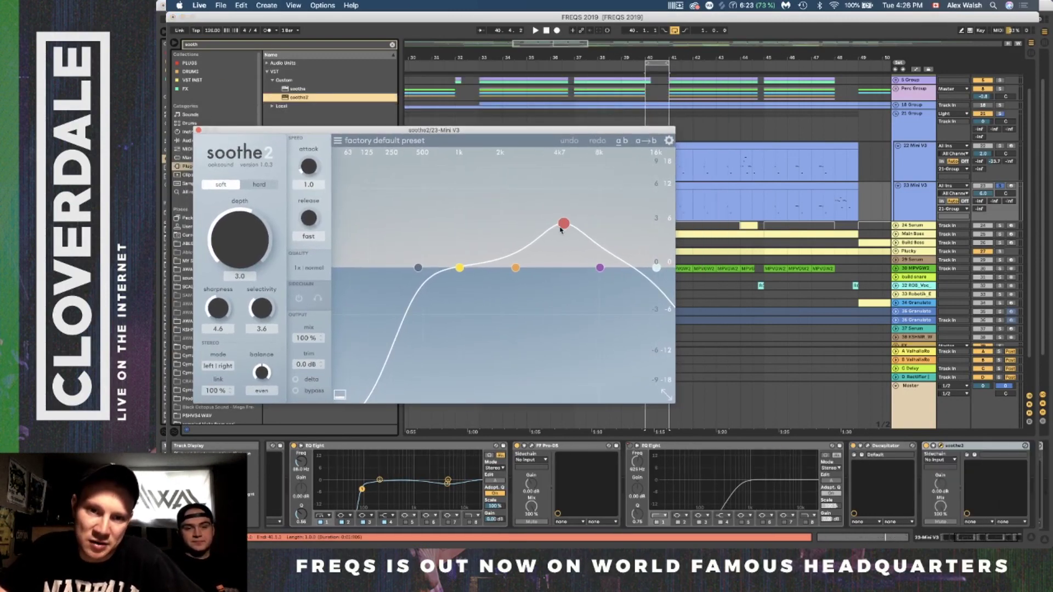
pyautogui.moveTo(560, 229); pyautogui.dragTo(554, 244)
pyautogui.hscroll(-3, 783, 171)
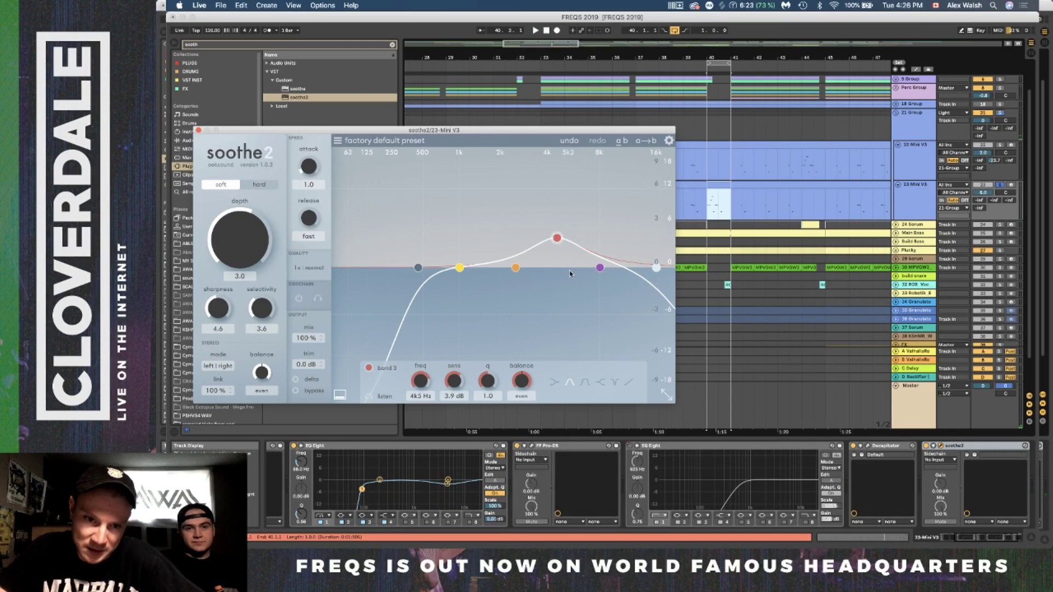
pyautogui.press('space')
pyautogui.moveTo(557, 238); pyautogui.dragTo(552, 257)
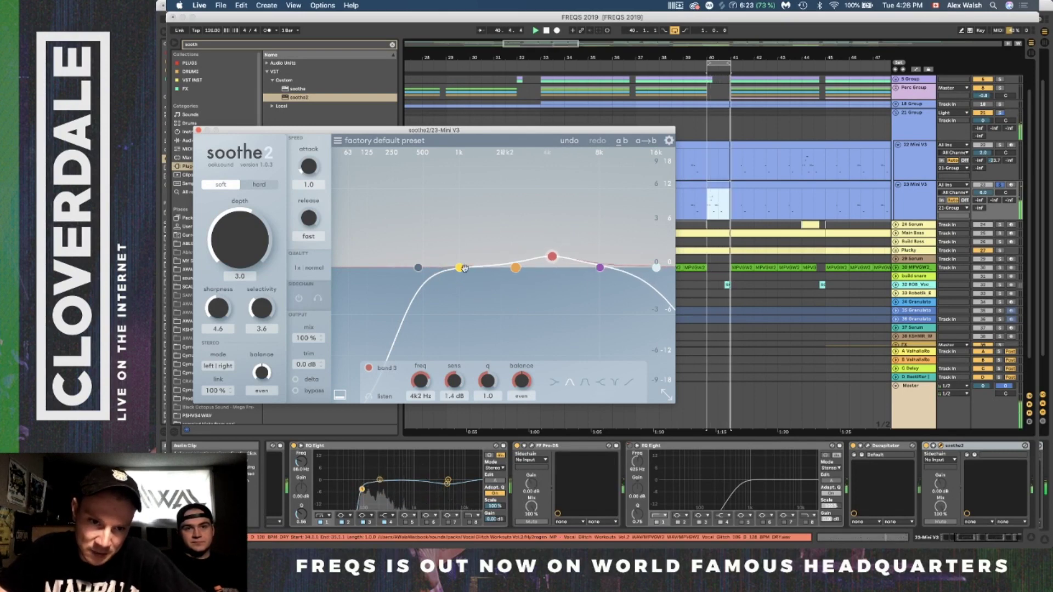
# Set soothe2's low cut to 847 Hz, depth to 6.7, sharpness to 4.4 and selectivity to 3.9, and close its window.
pyautogui.click(464, 268)
pyautogui.moveTo(241, 263)
pyautogui.mouseDown()
pyautogui.moveTo(238, 202)
pyautogui.moveTo(241, 248)
pyautogui.mouseUp()
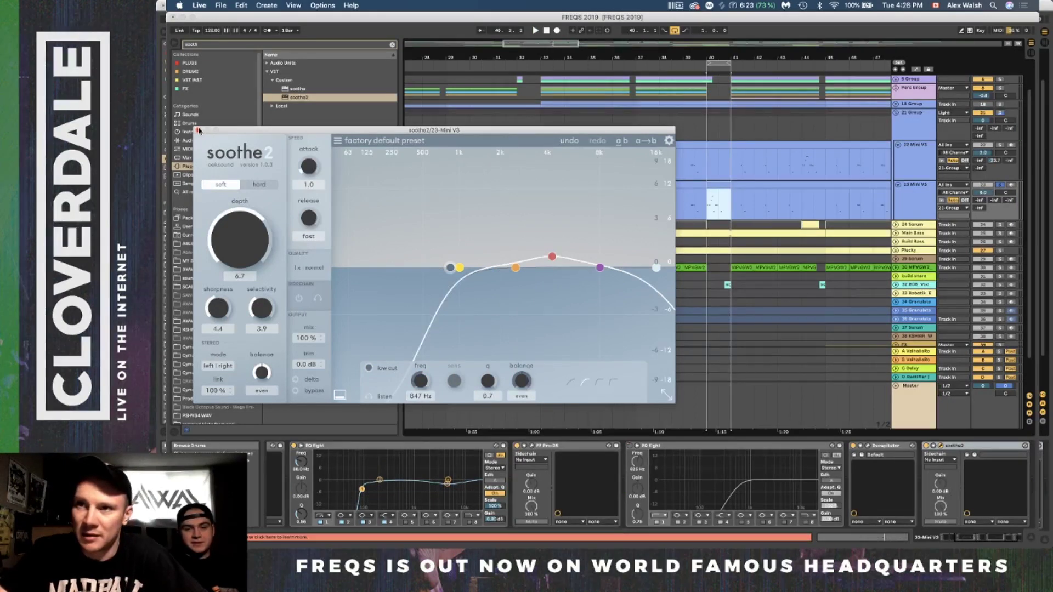
pyautogui.click(199, 130)
# Delete soothe2 from the 23 Mini V3 track and select bars 41 to 43 of that track's clip.
pyautogui.click(955, 446)
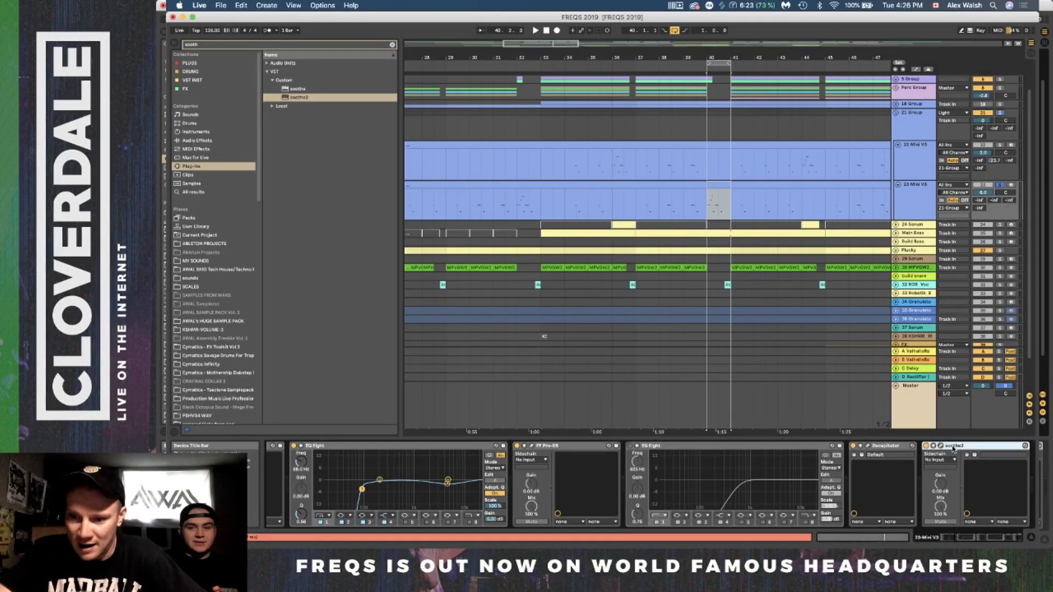
pyautogui.press('Delete')
pyautogui.moveTo(733, 224); pyautogui.dragTo(680, 257)
pyautogui.hscroll(3, 683, 325)
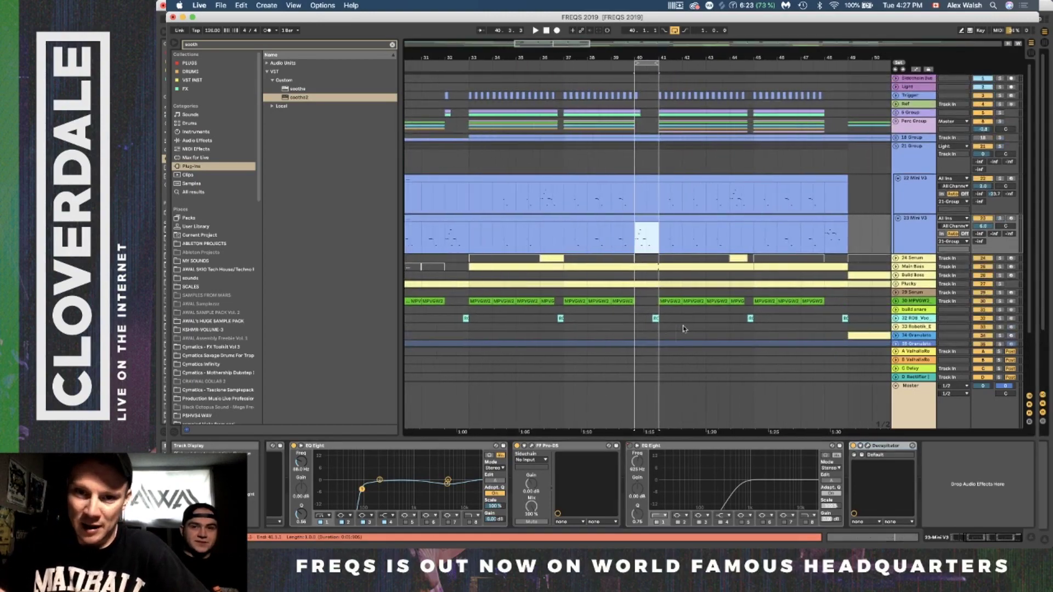
pyautogui.hscroll(5, 644, 221)
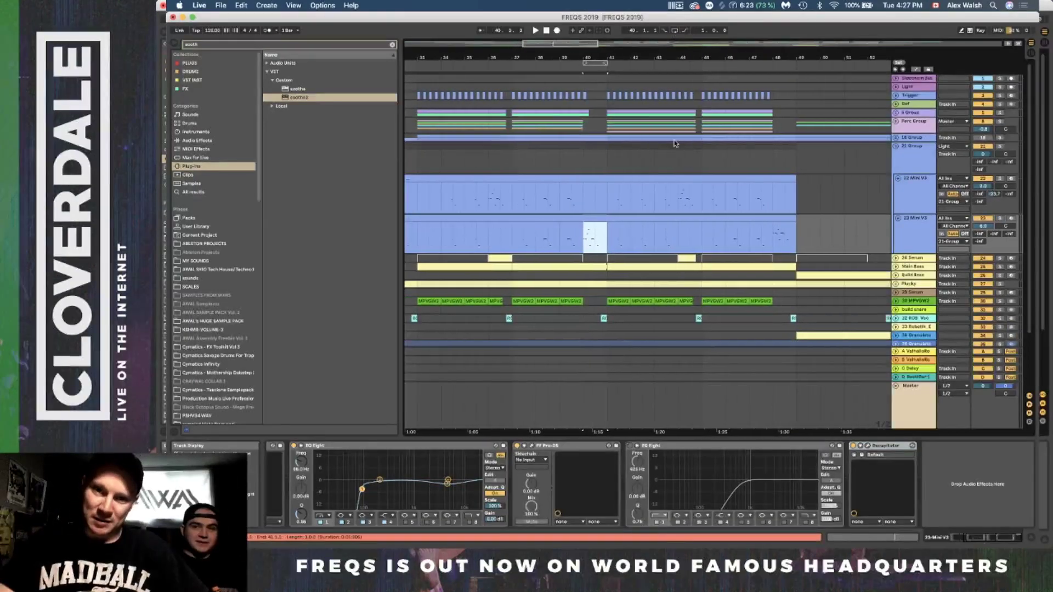
pyautogui.moveTo(554, 240); pyautogui.dragTo(605, 245)
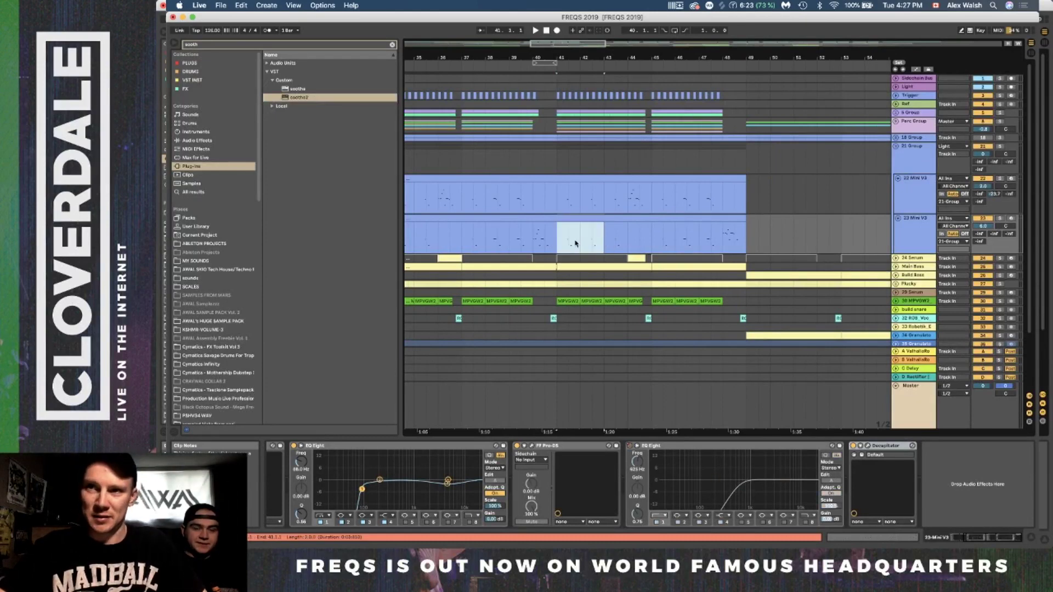
pyautogui.hscroll(-2, 579, 243)
pyautogui.hscroll(-10, 575, 243)
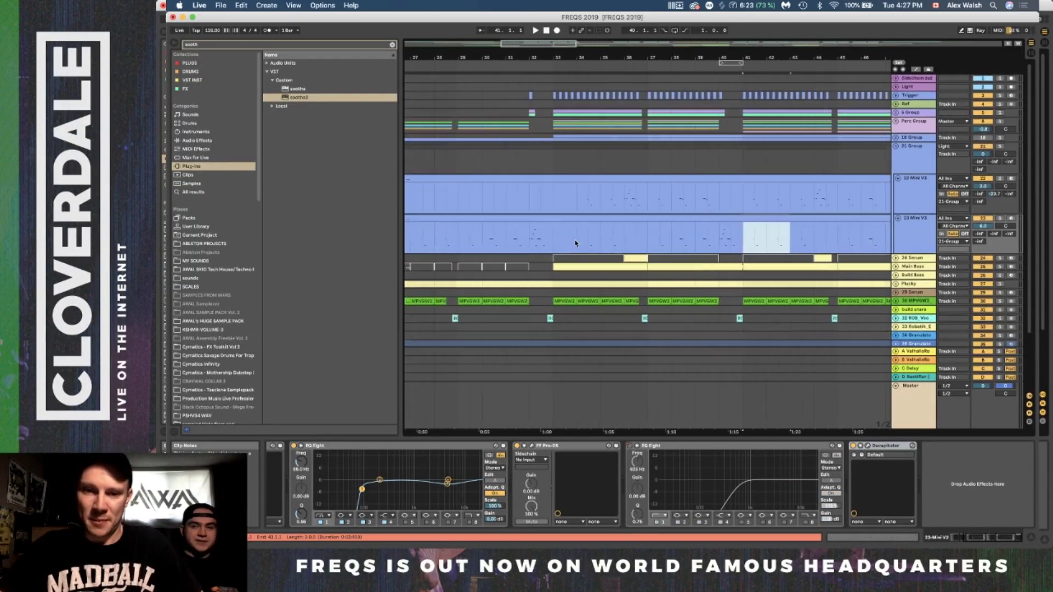
# Examine the effects chain on the 21 Group, checking the 22 Mini V3 track's devices for comparison.
pyautogui.click(928, 235)
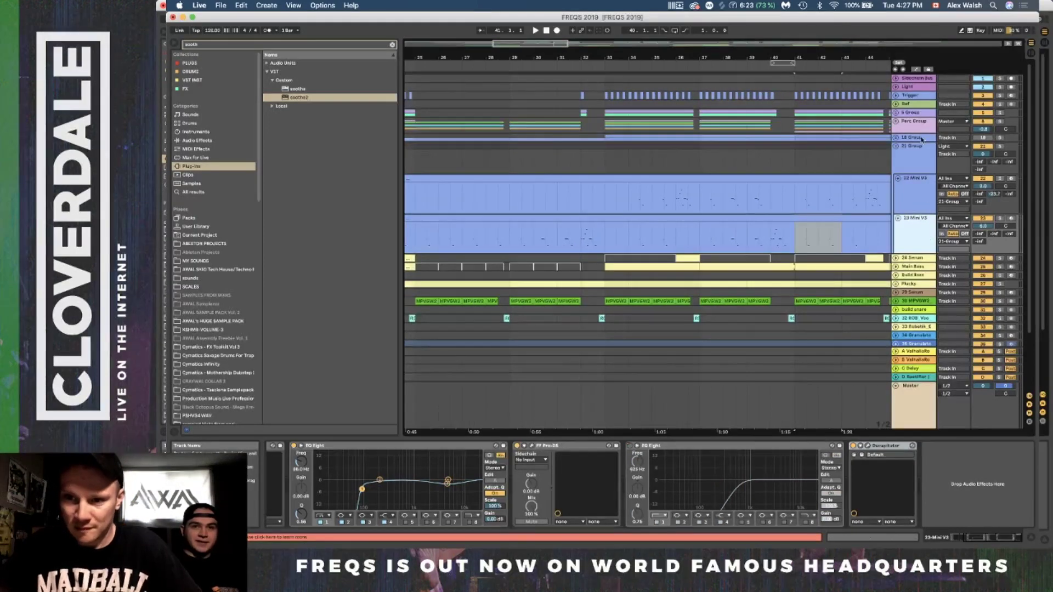
pyautogui.click(917, 163)
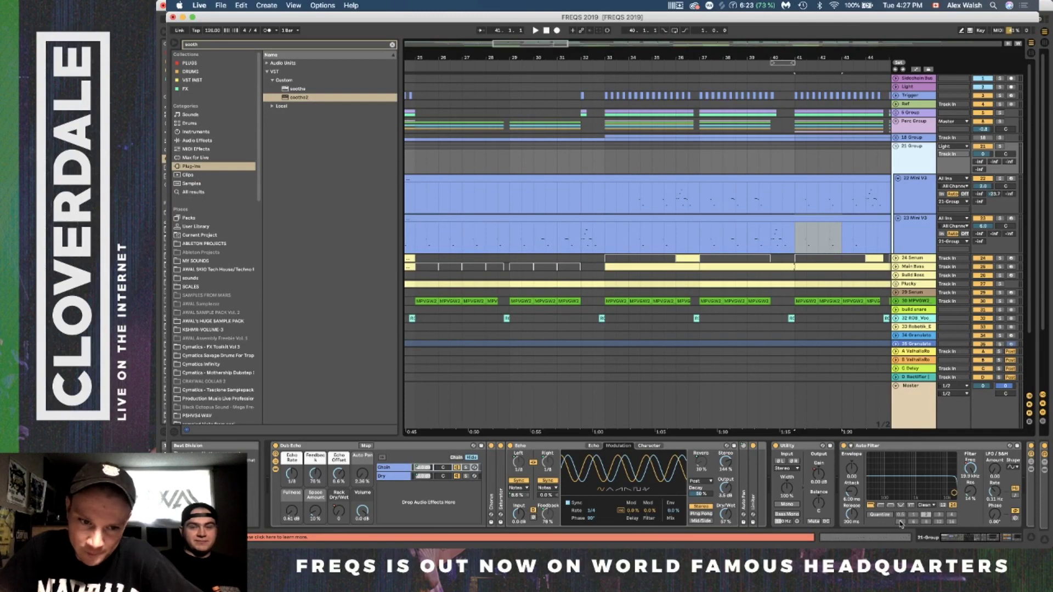
pyautogui.hscroll(8, 928, 475)
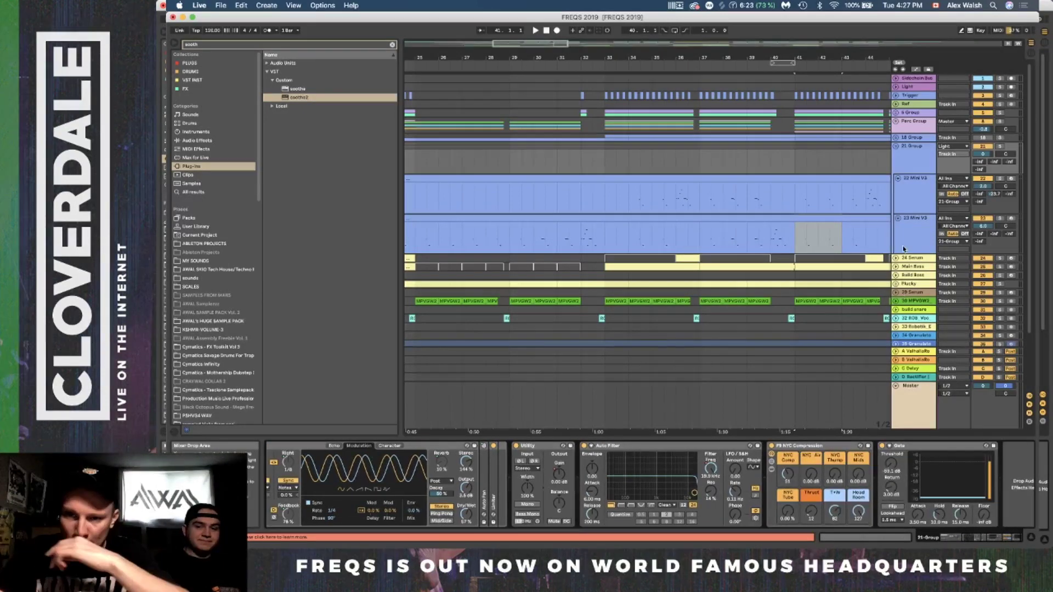
pyautogui.click(909, 202)
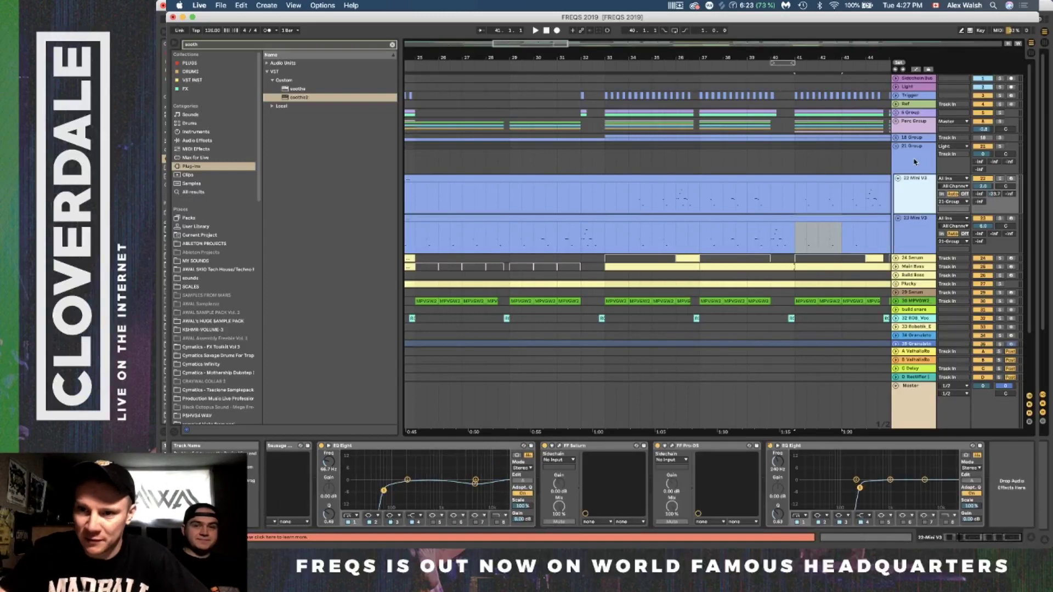
pyautogui.click(914, 162)
pyautogui.hscroll(-5, 623, 488)
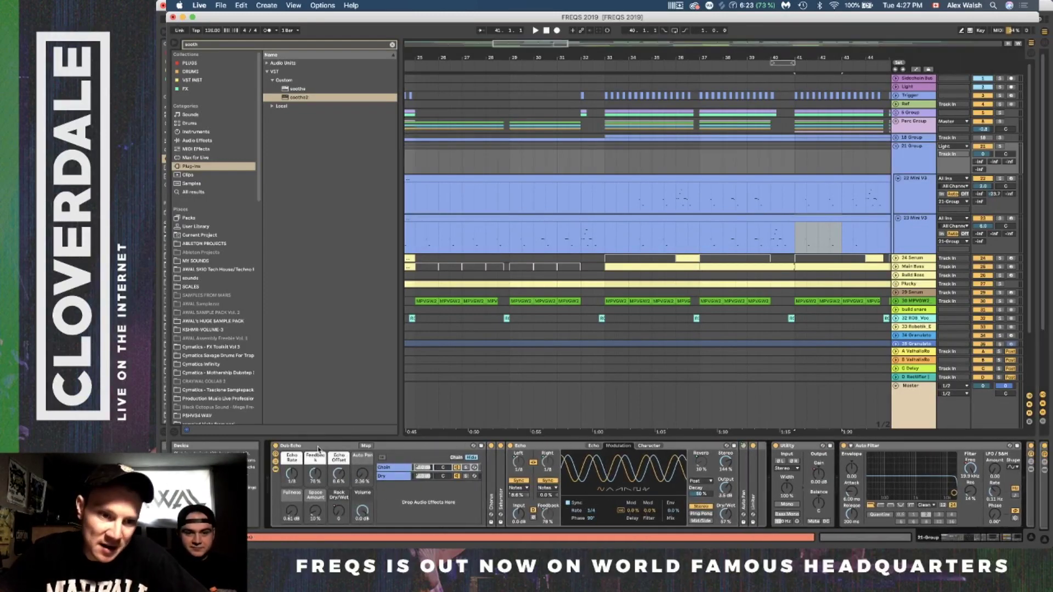
# Search the audio effects for "dub" and locate Dub Echo.adg in the Audio Effect Rack's Space folder.
pyautogui.click(318, 447)
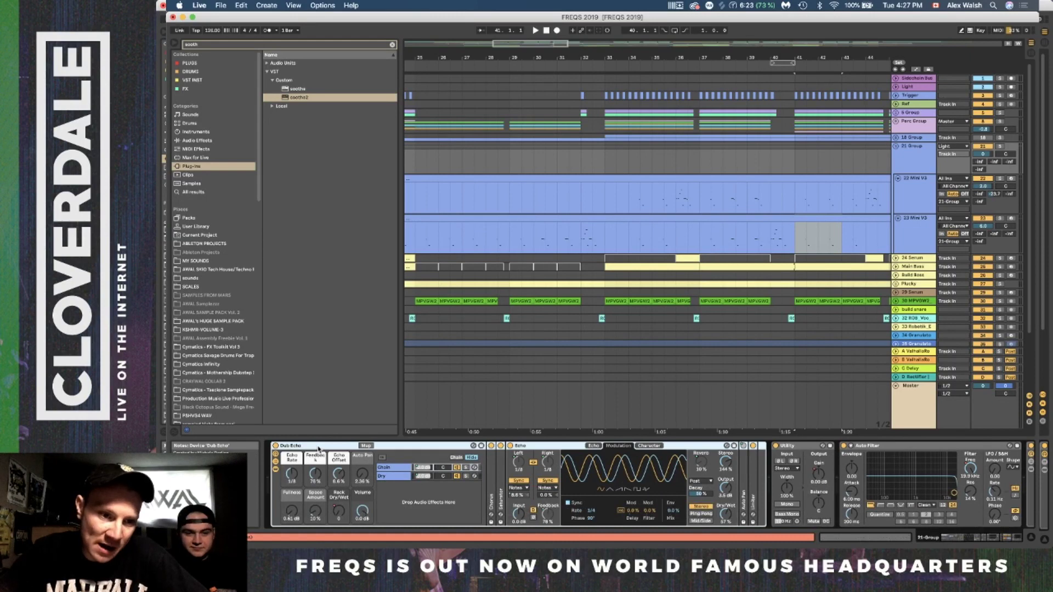
pyautogui.click(196, 141)
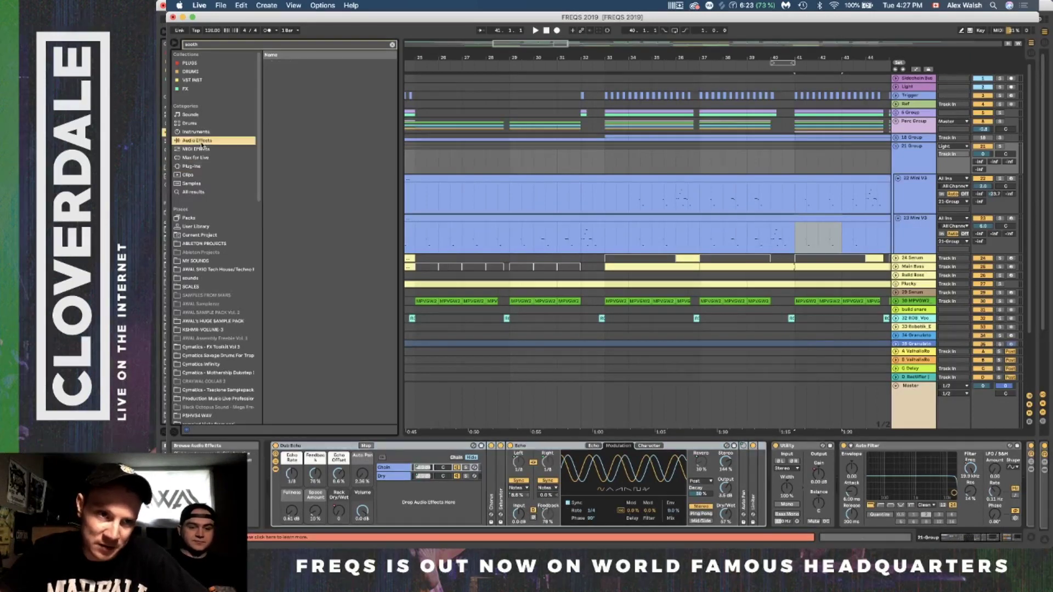
pyautogui.click(392, 46)
pyautogui.write('dub')
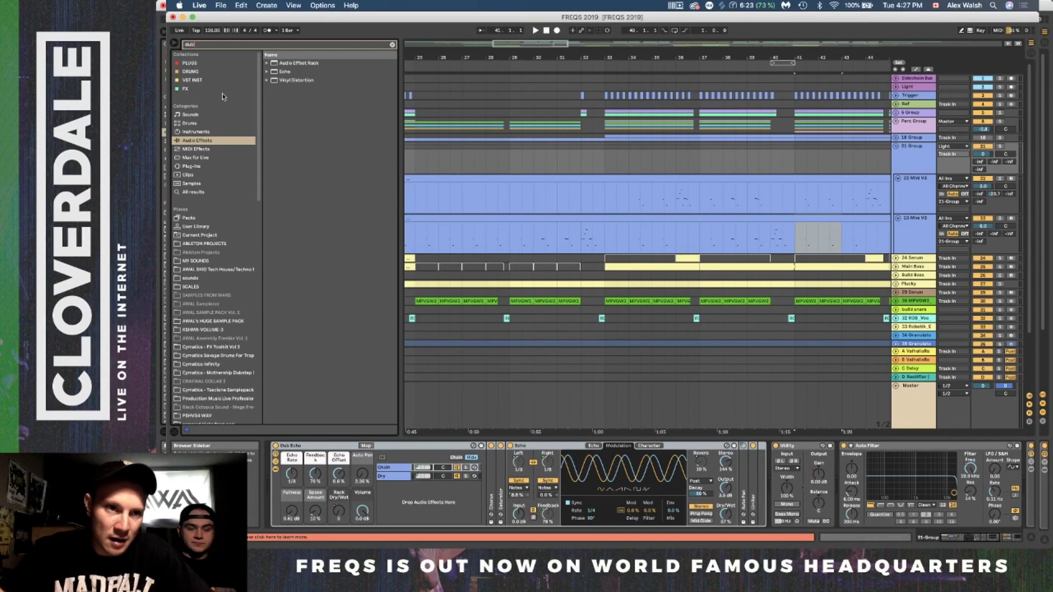
pyautogui.click(268, 63)
pyautogui.click(273, 72)
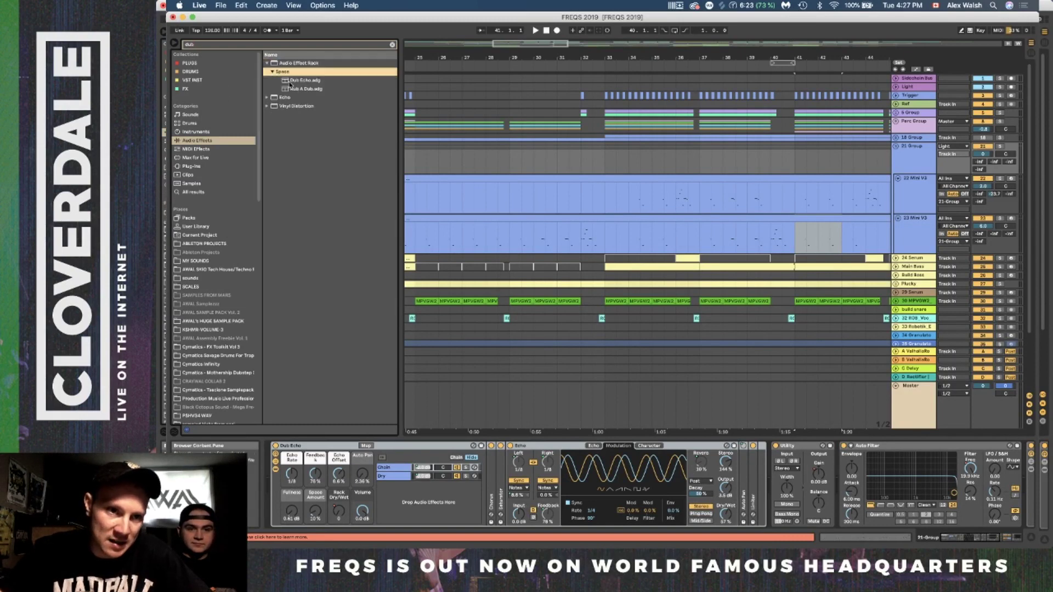
pyautogui.click(292, 81)
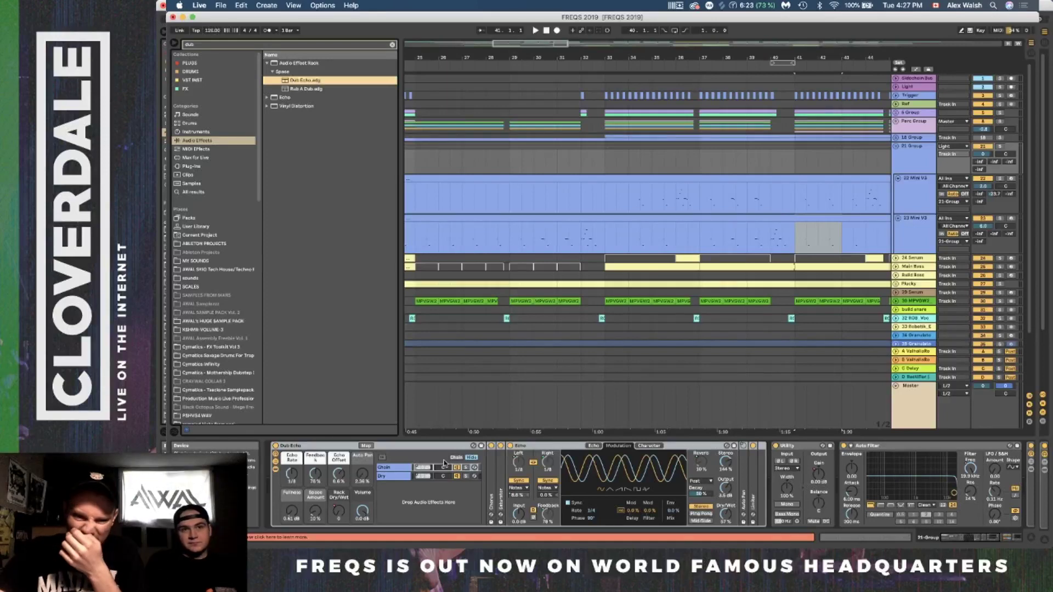
pyautogui.click(464, 483)
pyautogui.hscroll(1, 464, 483)
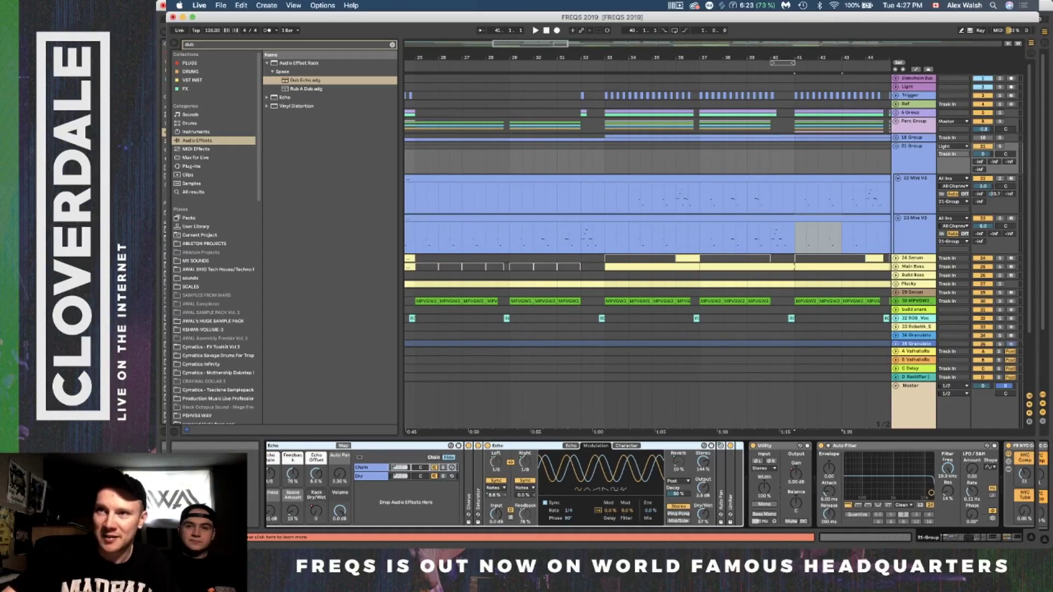
pyautogui.hscroll(-1, 668, 498)
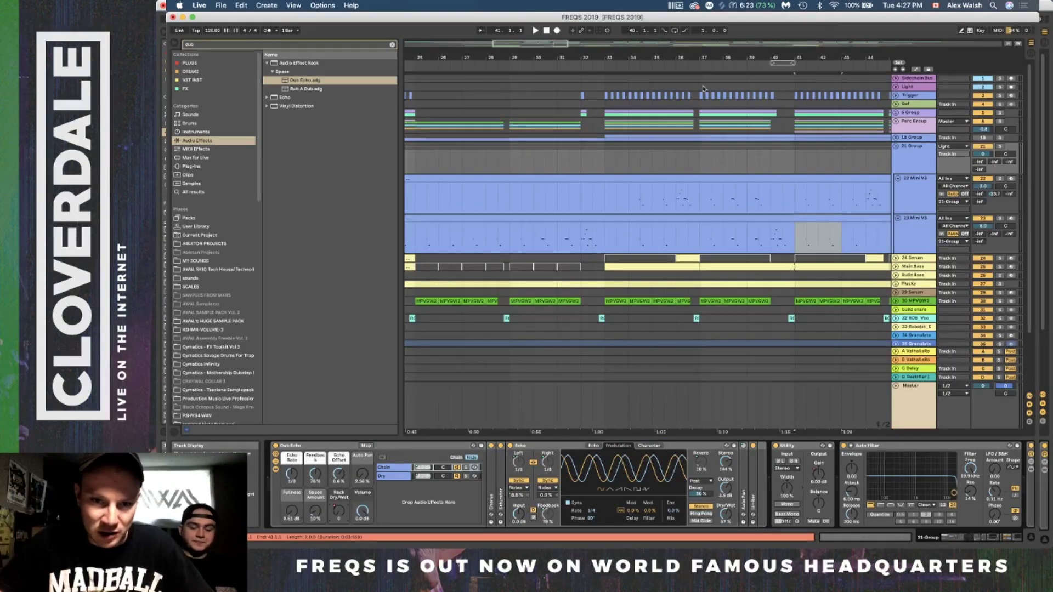
# Show the automation lanes to view the 21 Group's Dub Echo Rack Dry/Wet automation, and hide them again.
pyautogui.scroll(-2, 476, 339)
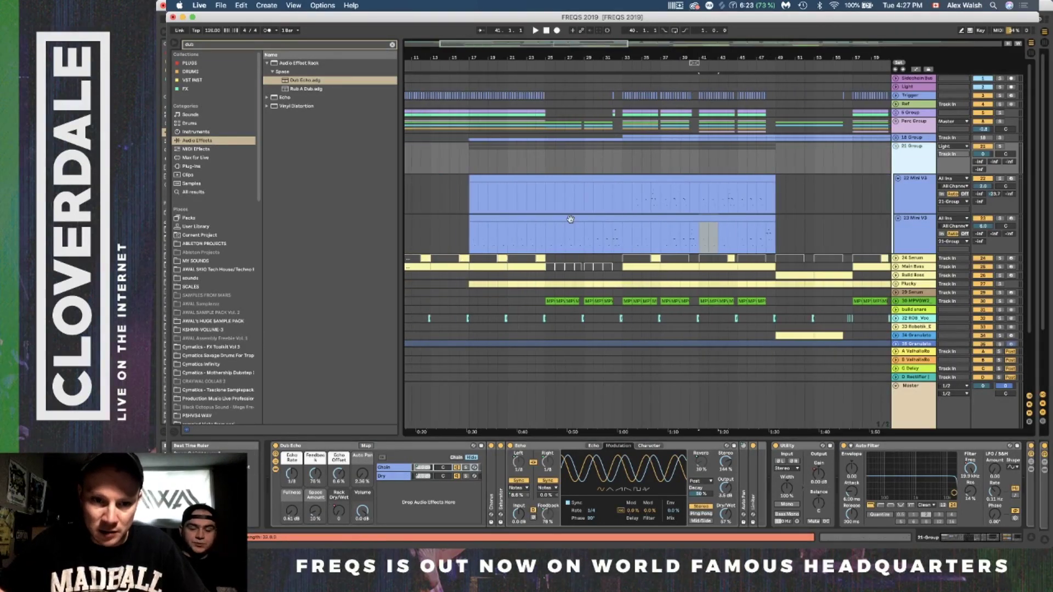
pyautogui.press('a')
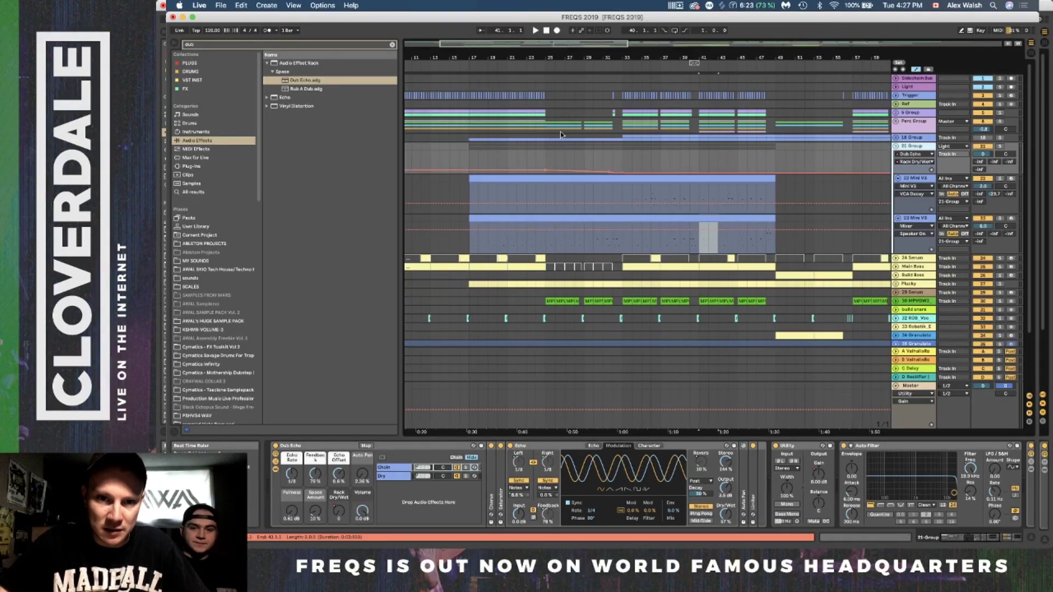
pyautogui.hscroll(5, 622, 163)
pyautogui.scroll(-1, 622, 164)
pyautogui.press('a')
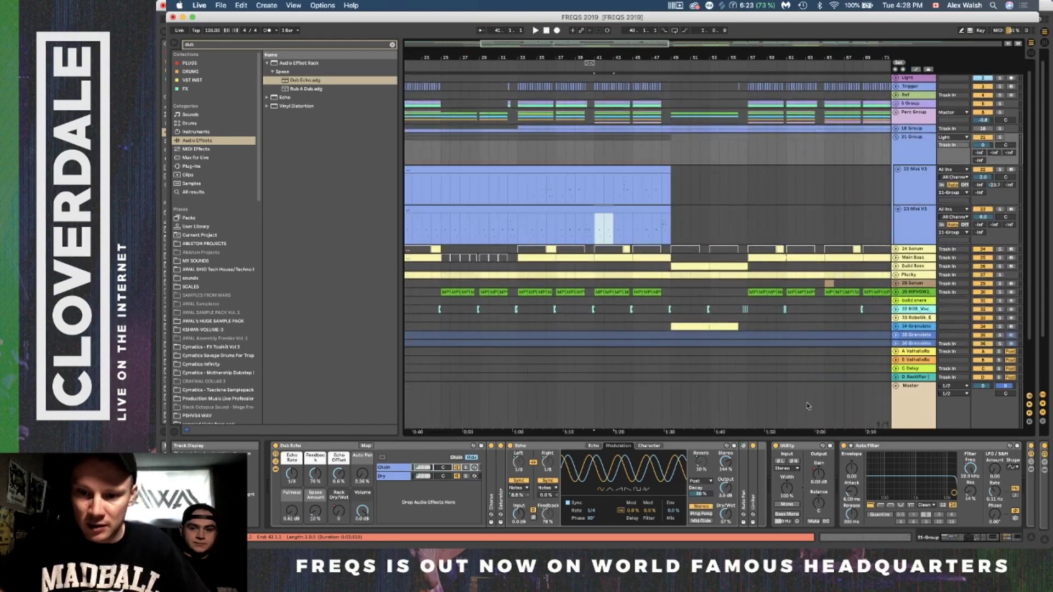
# Look over the rest of the 21 Group's effects chain and the lower tracks of the arrangement.
pyautogui.hscroll(6, 787, 474)
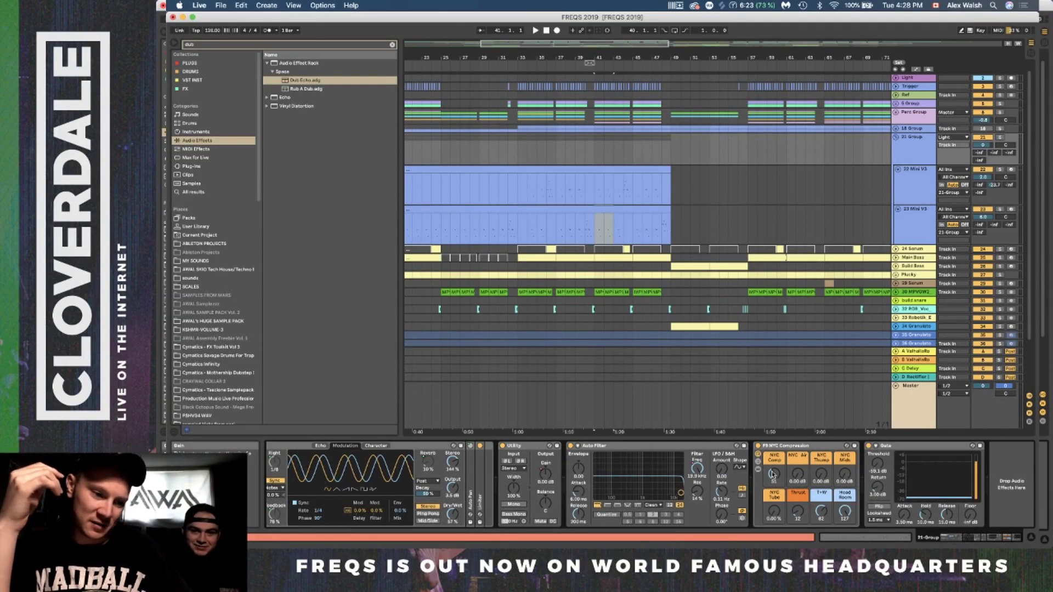
pyautogui.scroll(-3, 607, 382)
pyautogui.hscroll(-2, 607, 383)
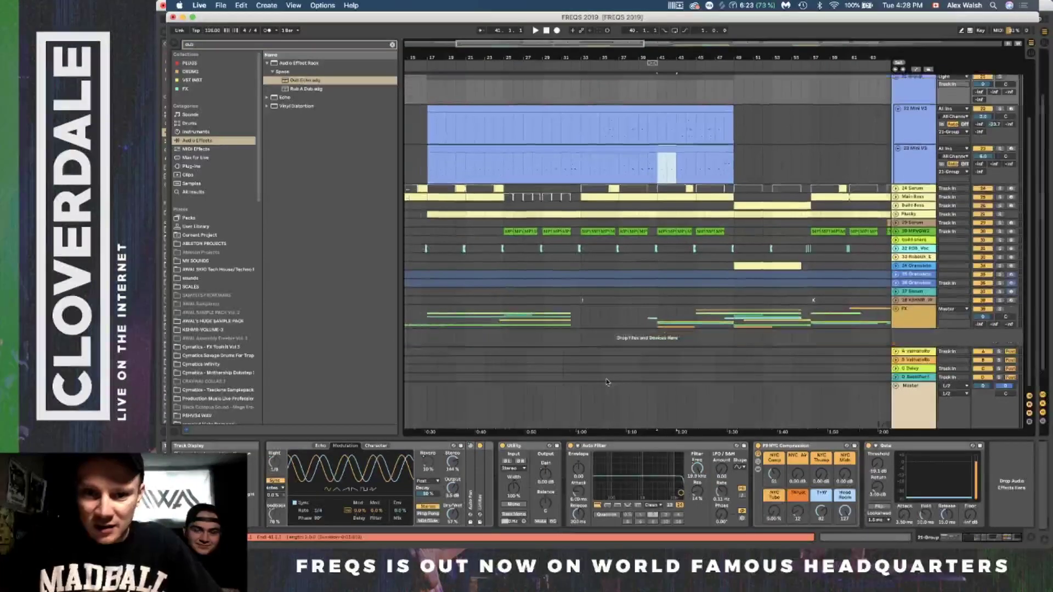
pyautogui.hscroll(3, 607, 382)
pyautogui.scroll(3, 913, 157)
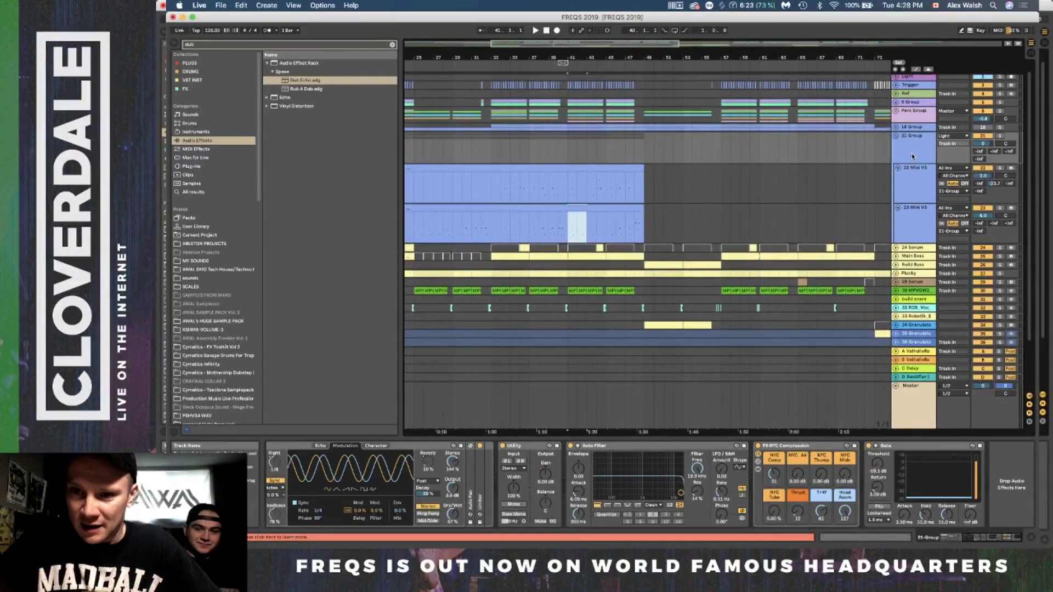
pyautogui.scroll(-3, 759, 229)
pyautogui.hscroll(-3, 758, 228)
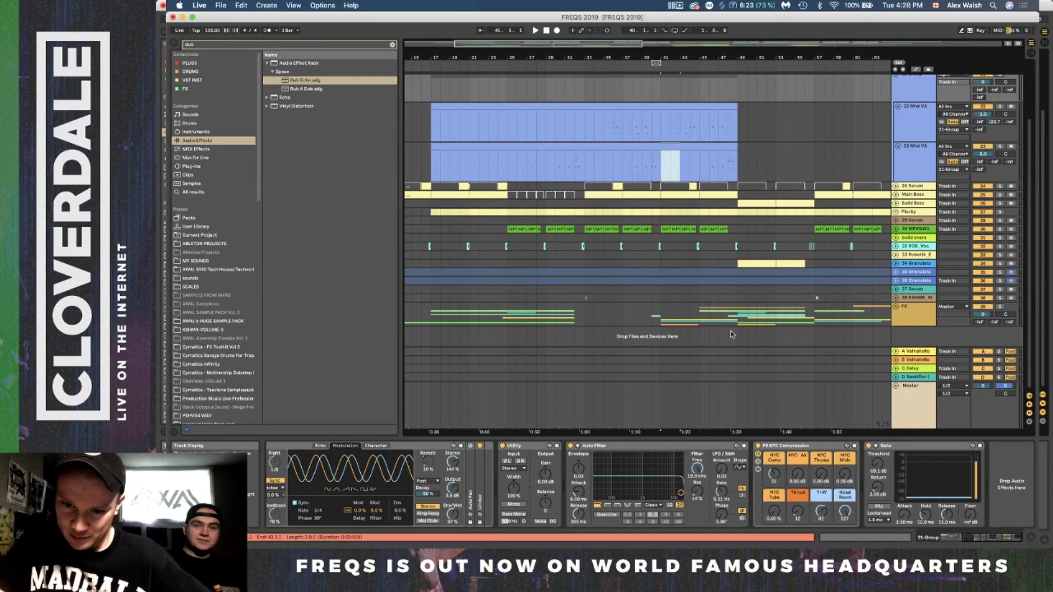
# Reveal the chain list of the 21 Group's NYC Compression rack and examine the devices and racks nested inside it.
pyautogui.click(783, 447)
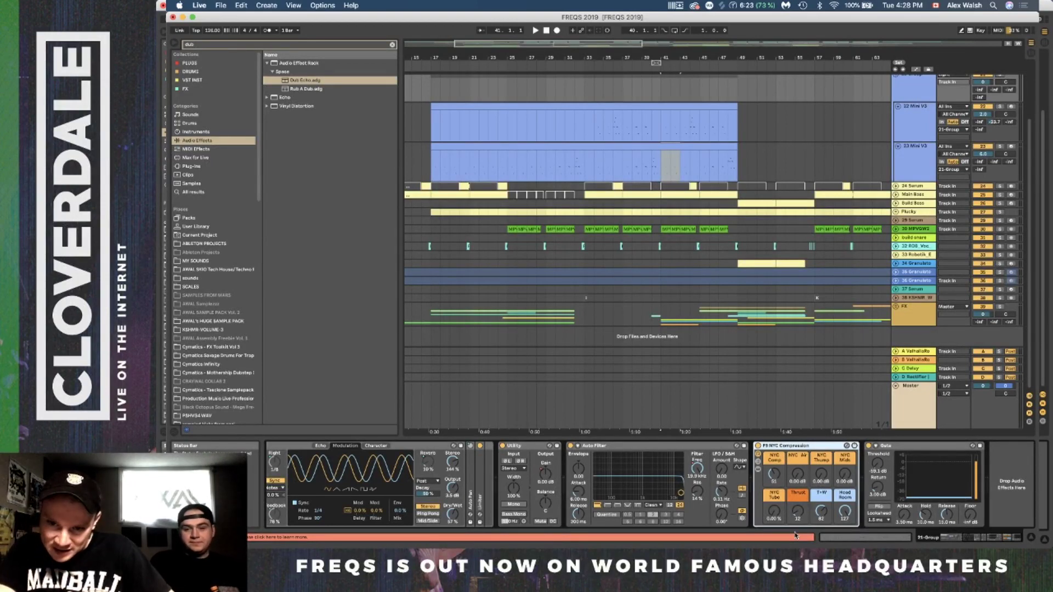
pyautogui.click(759, 462)
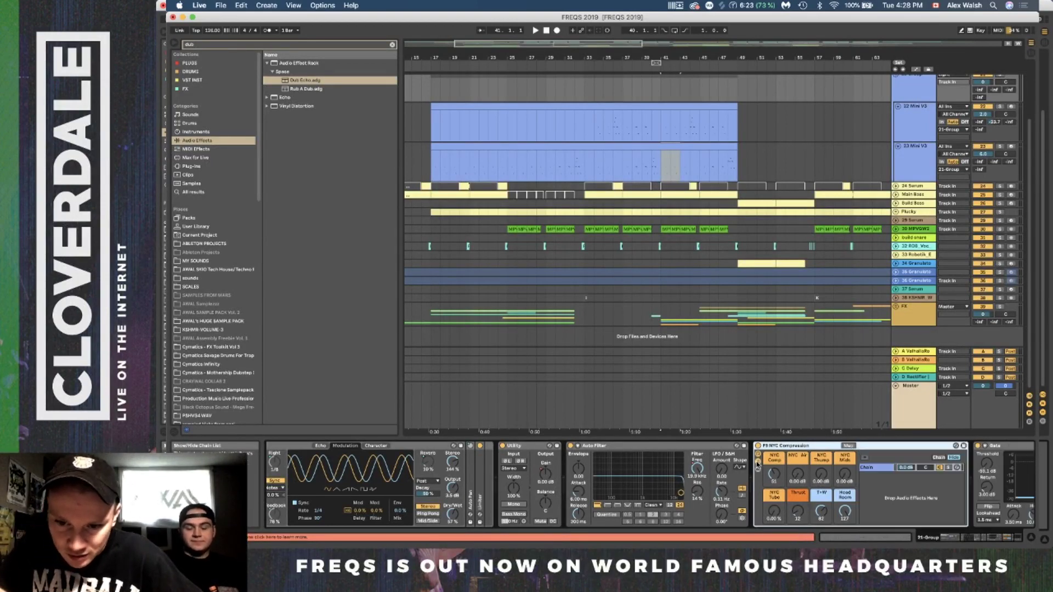
pyautogui.hscroll(10, 859, 504)
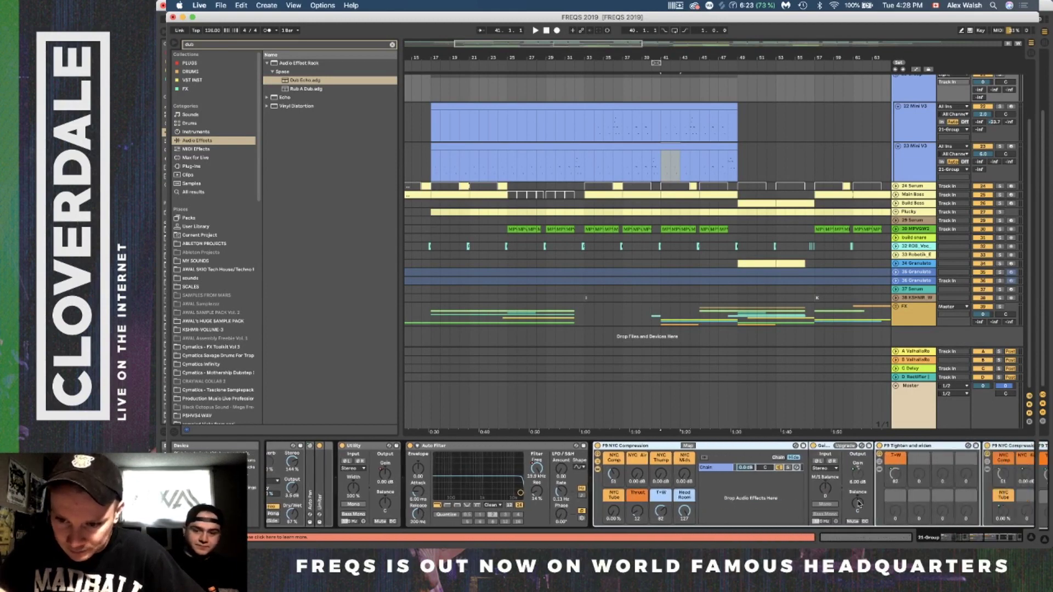
pyautogui.hscroll(4, 859, 503)
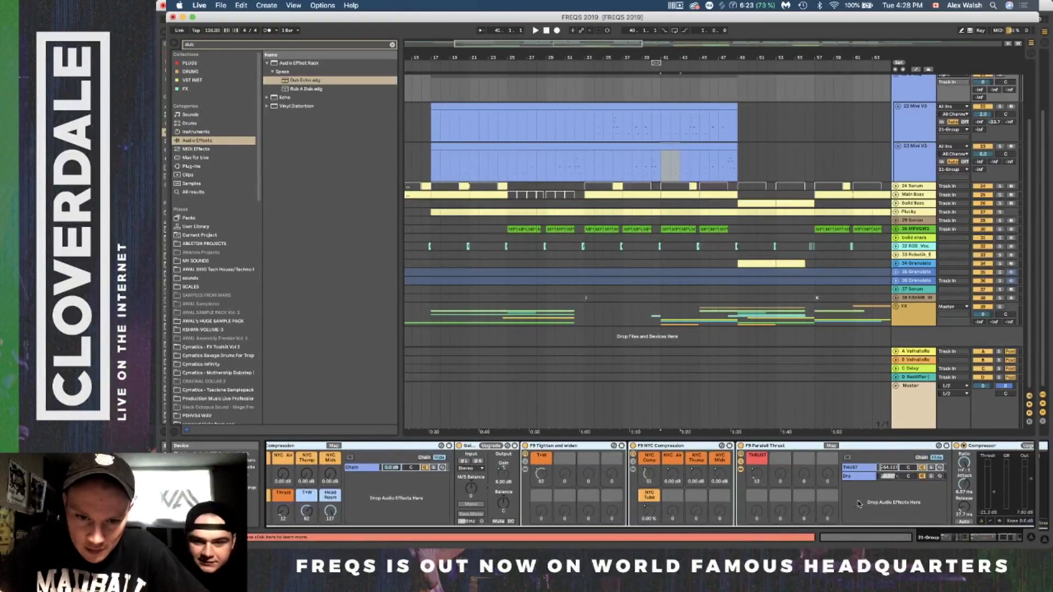
pyautogui.hscroll(15, 539, 471)
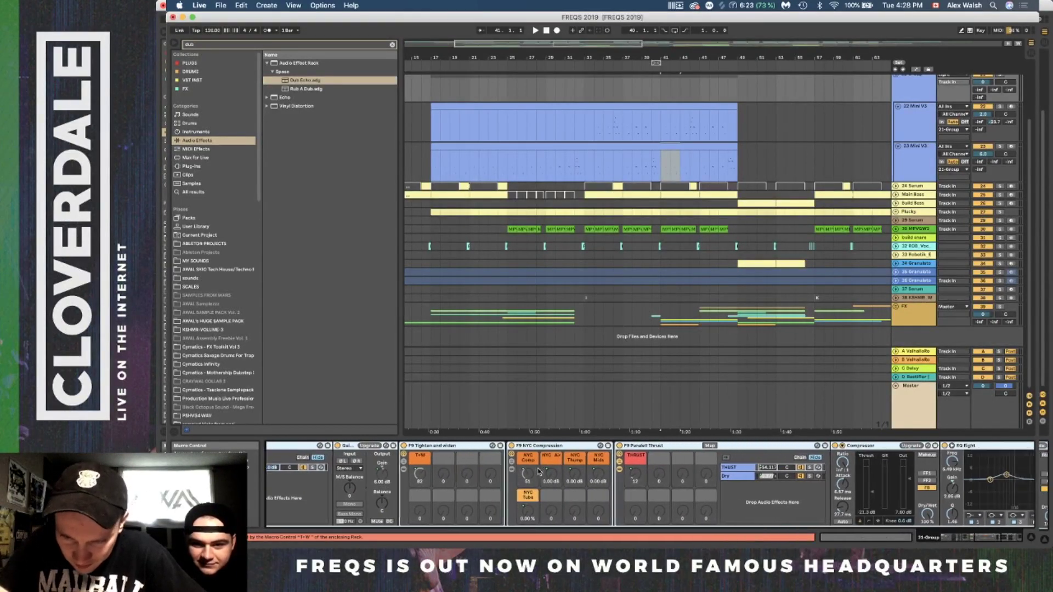
pyautogui.hscroll(-10, 539, 472)
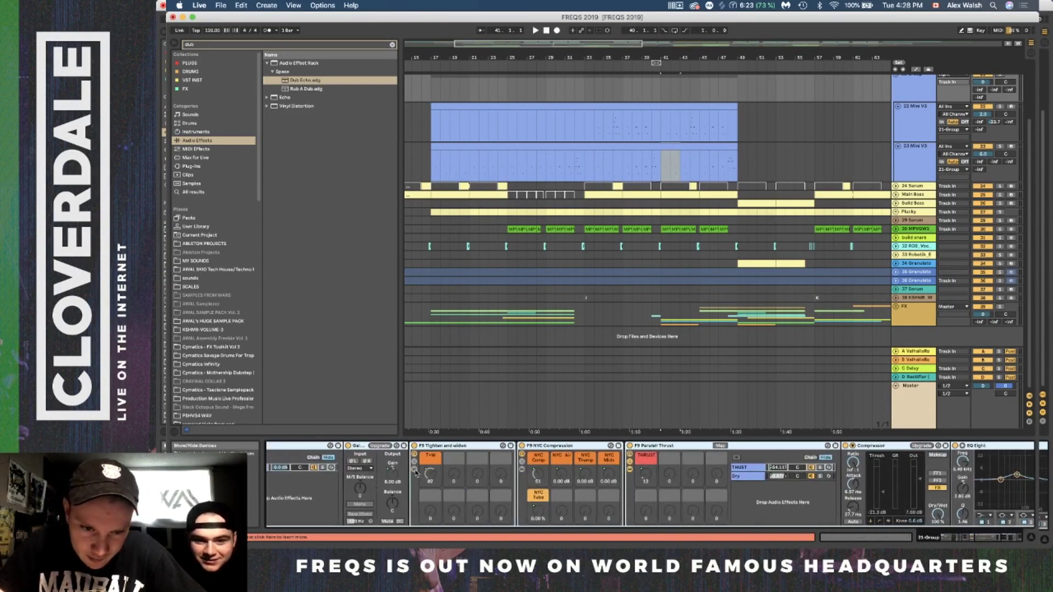
# Reveal the EQ Eight inside the Tighten and widen rack, and inspect the chains of the nested NYC Compression rack.
pyautogui.click(414, 470)
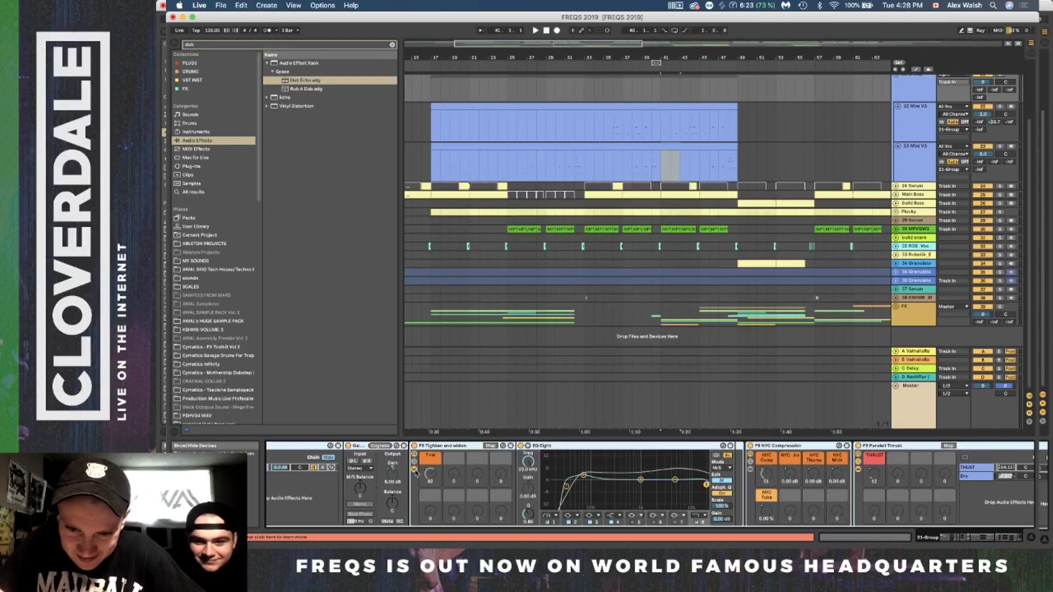
pyautogui.hscroll(2, 486, 478)
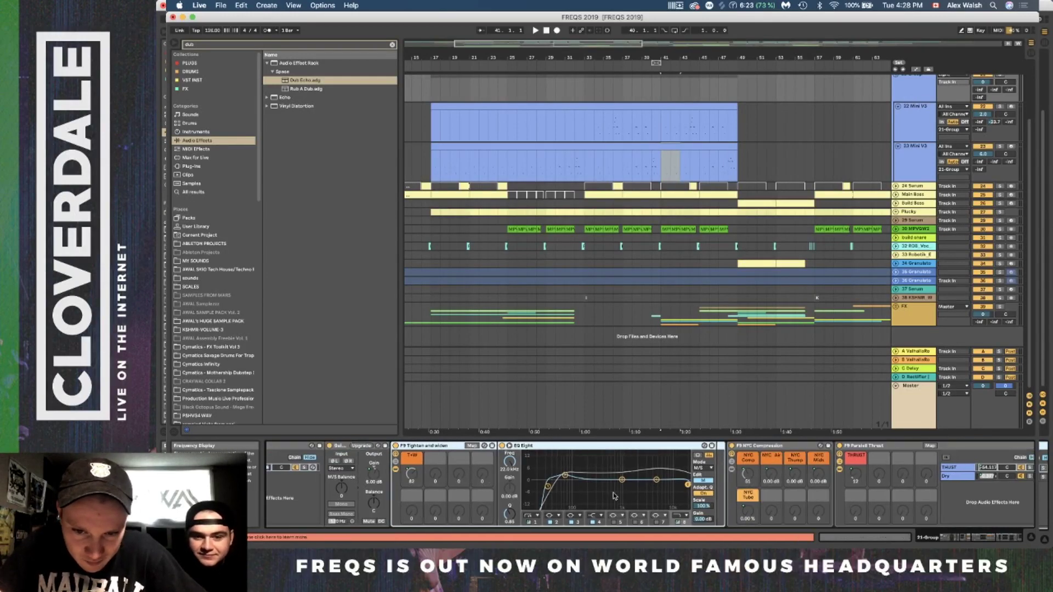
pyautogui.hscroll(2, 614, 496)
pyautogui.hscroll(10, 516, 489)
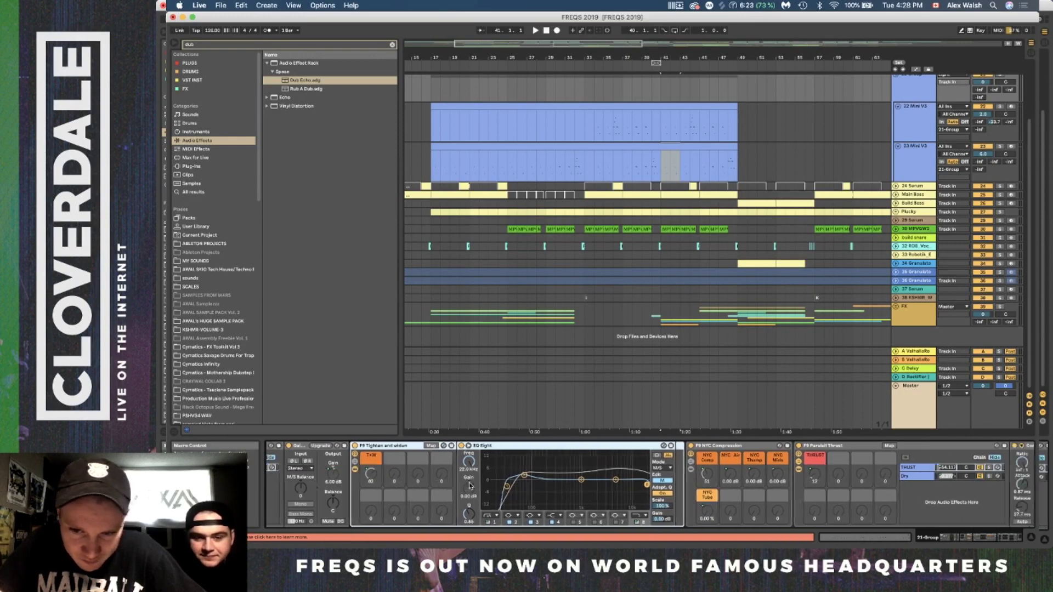
pyautogui.click(589, 470)
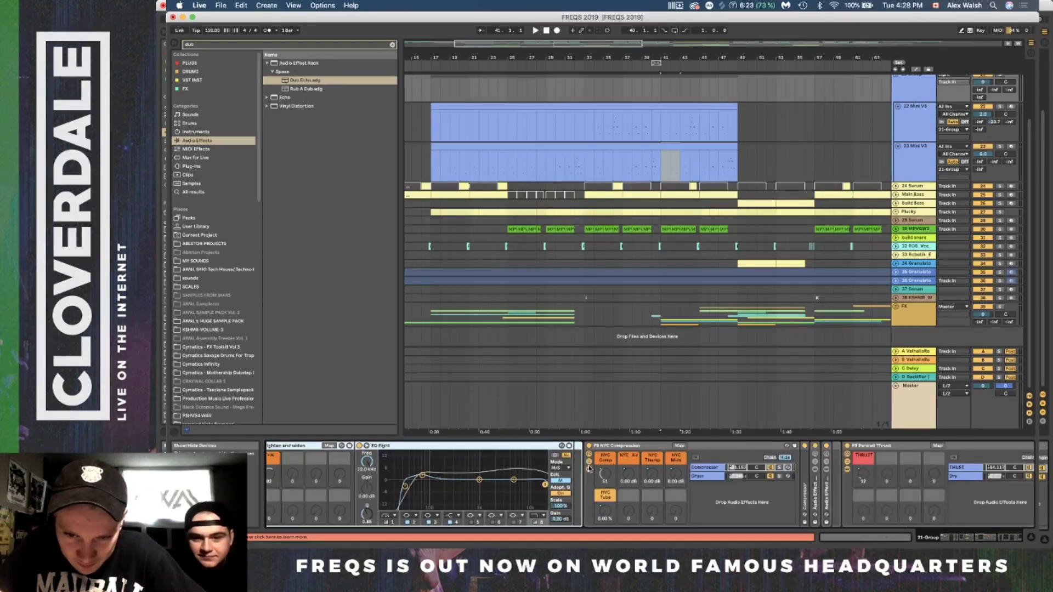
pyautogui.click(590, 467)
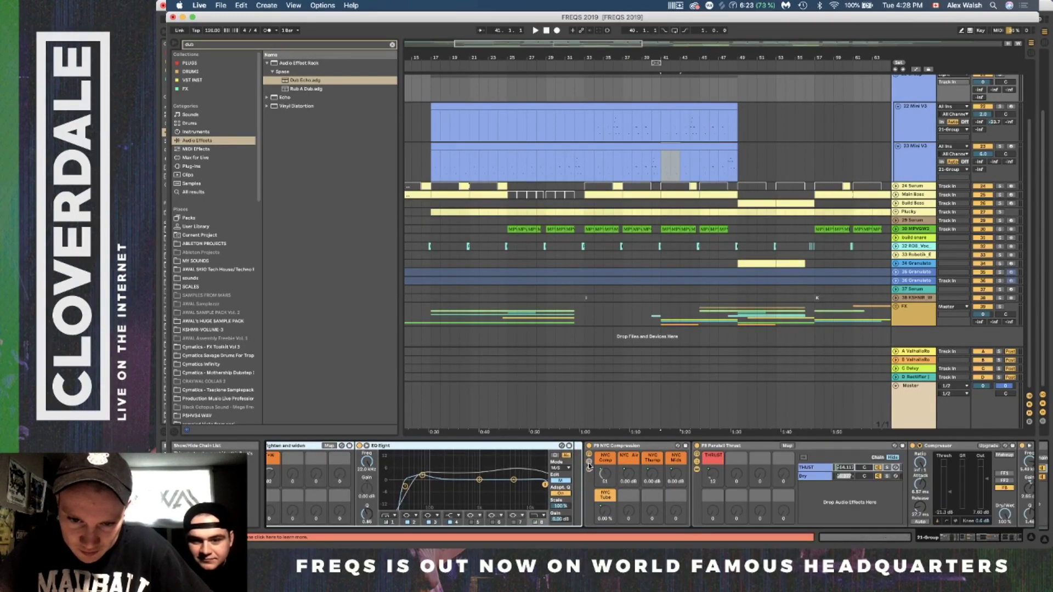
# Reveal the devices inside the nested NYC Compression rack, unfold its Audio Effect Rack, and look along the 21 Group's effects chain.
pyautogui.click(590, 467)
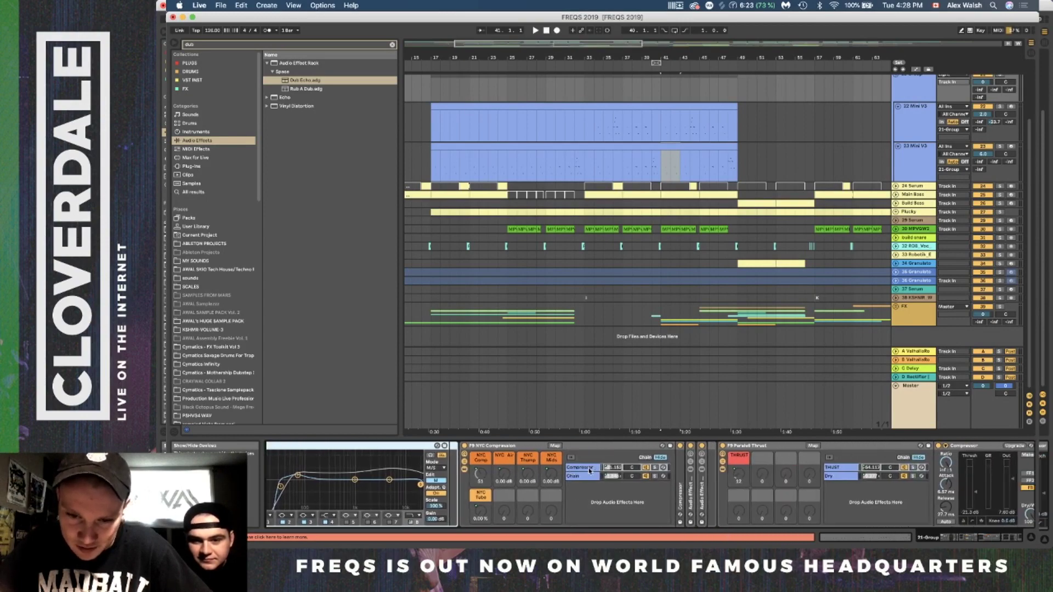
pyautogui.doubleClick(656, 480)
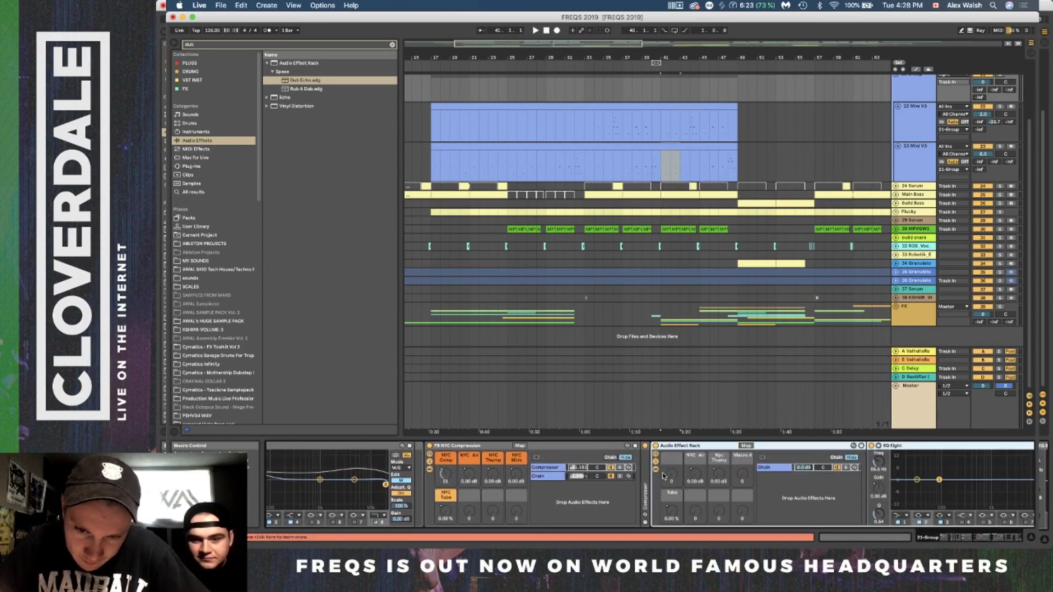
pyautogui.hscroll(-1, 662, 481)
pyautogui.hscroll(-6, 662, 482)
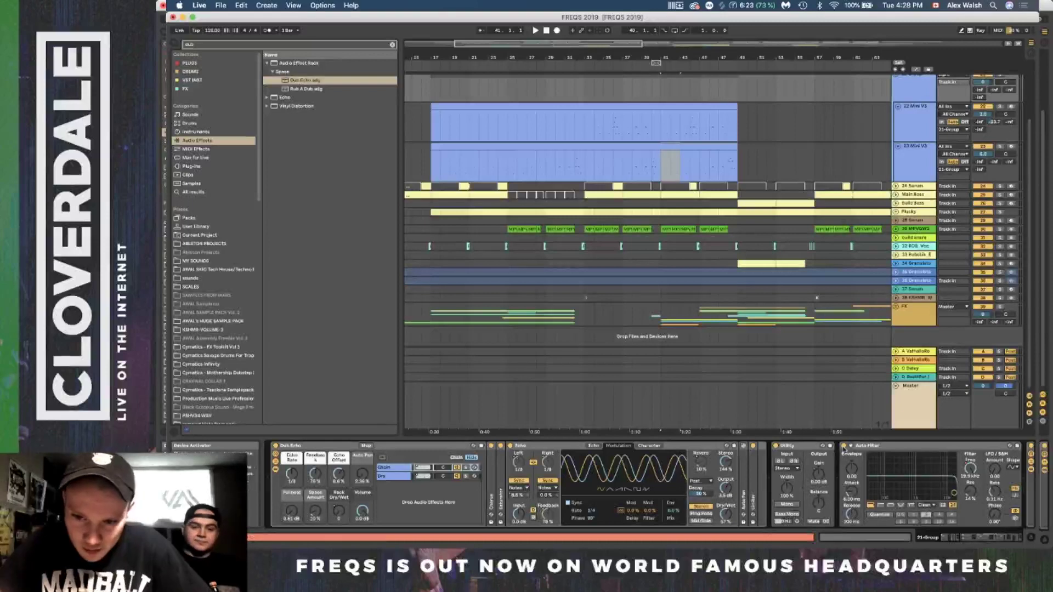
pyautogui.hscroll(5, 823, 449)
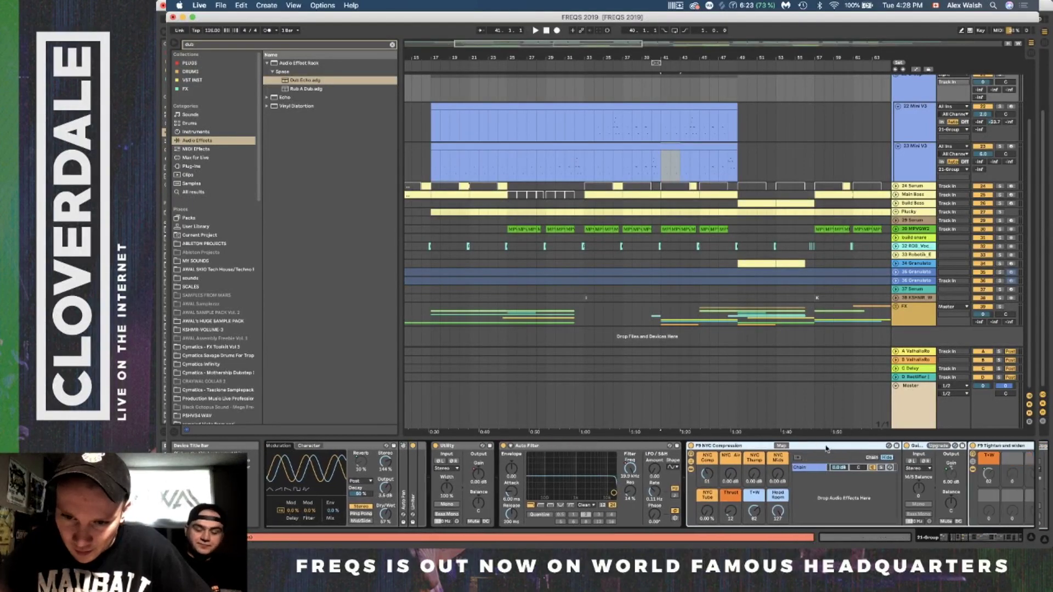
pyautogui.hscroll(6, 822, 450)
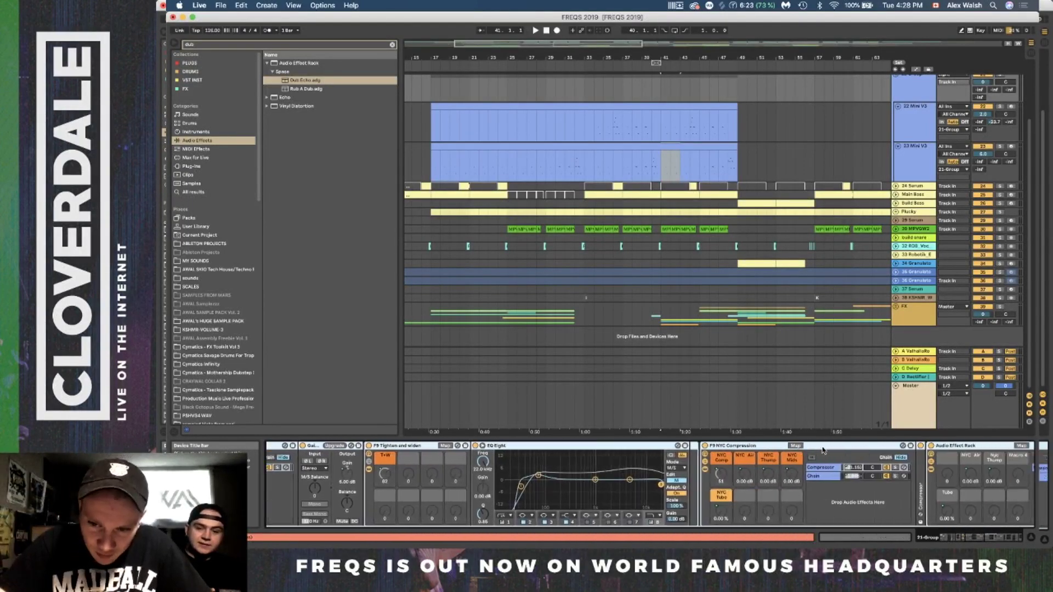
pyautogui.hscroll(-5, 823, 449)
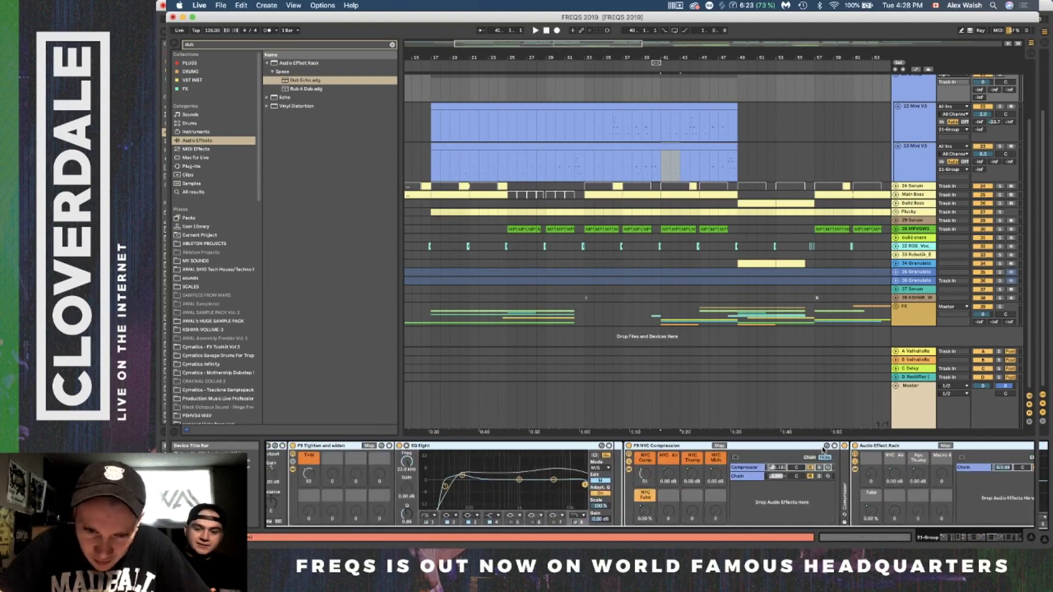
pyautogui.hscroll(-3, 823, 450)
pyautogui.hscroll(1, 822, 449)
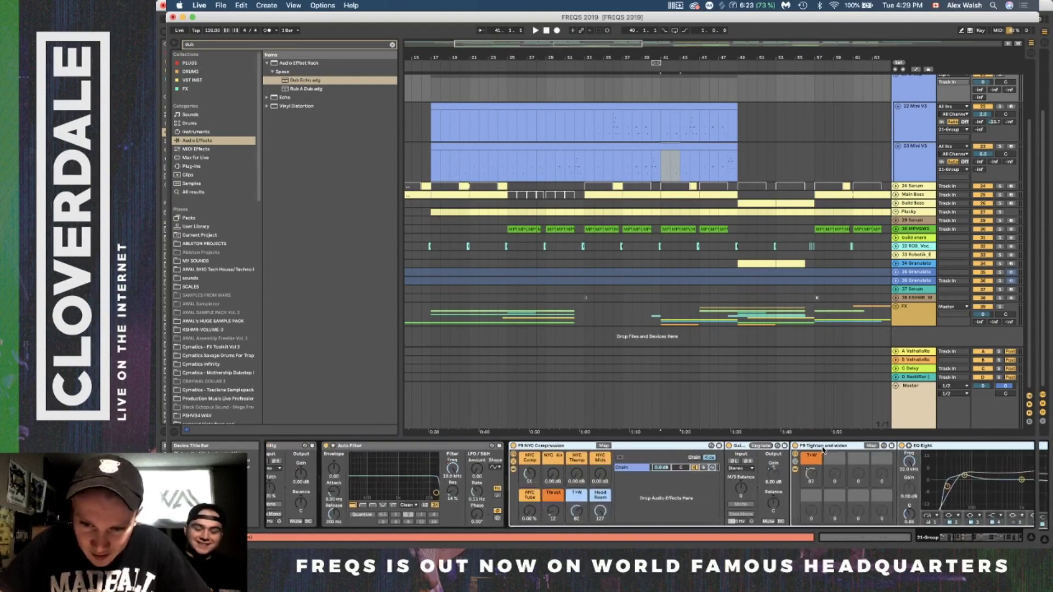
# Hide the devices and chain list of the 21 Group's Tighten and widen rack.
pyautogui.click(795, 469)
pyautogui.click(796, 460)
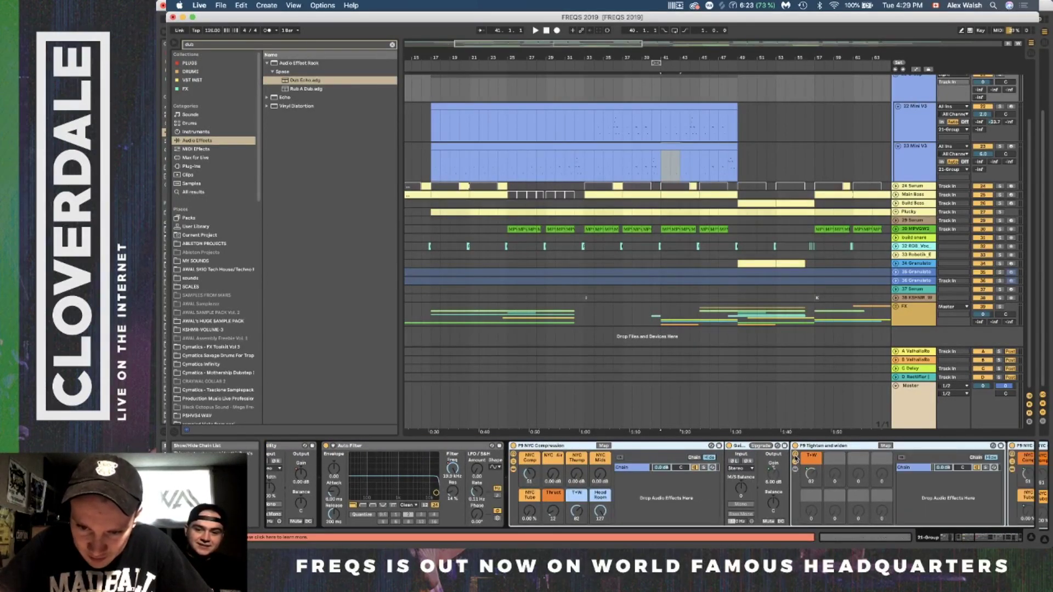
pyautogui.click(795, 462)
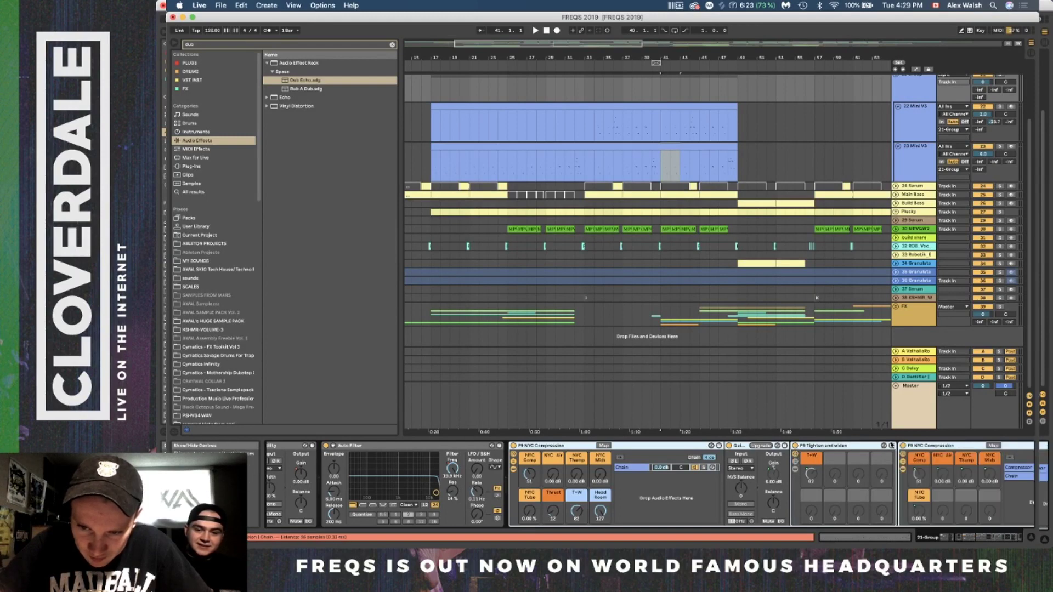
pyautogui.hscroll(-3, 658, 477)
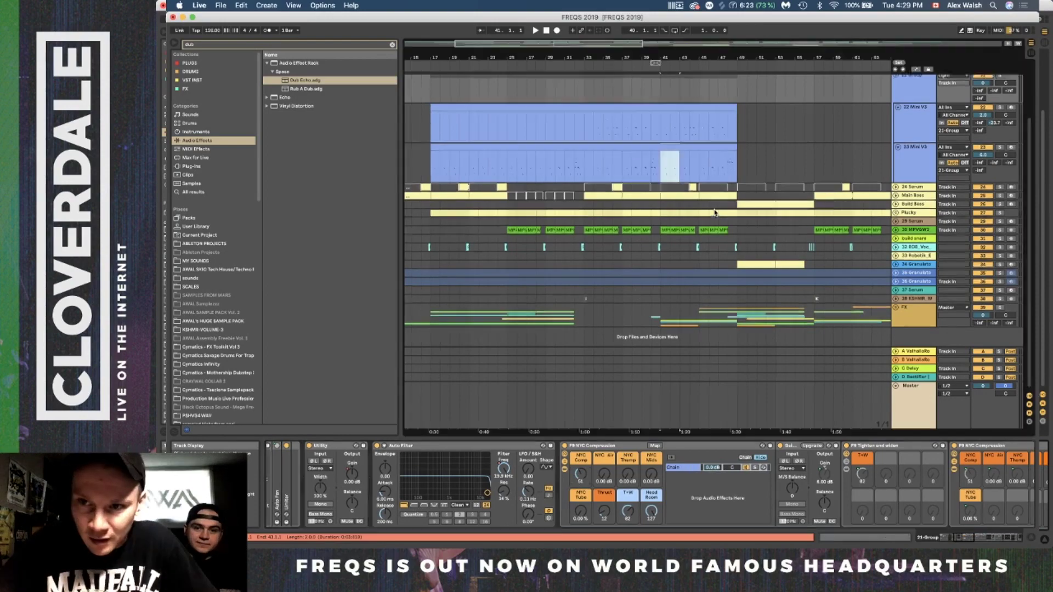
# Loop one bar of the 21 Group starting at bar 36 and start playback.
pyautogui.scroll(3, 635, 290)
pyautogui.click(745, 158)
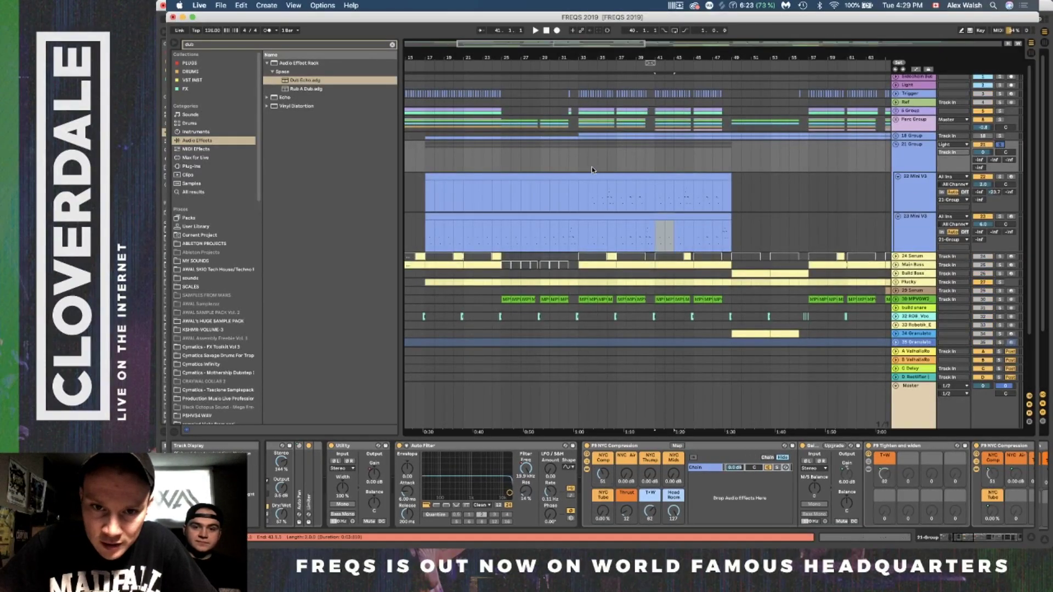
pyautogui.click(613, 165)
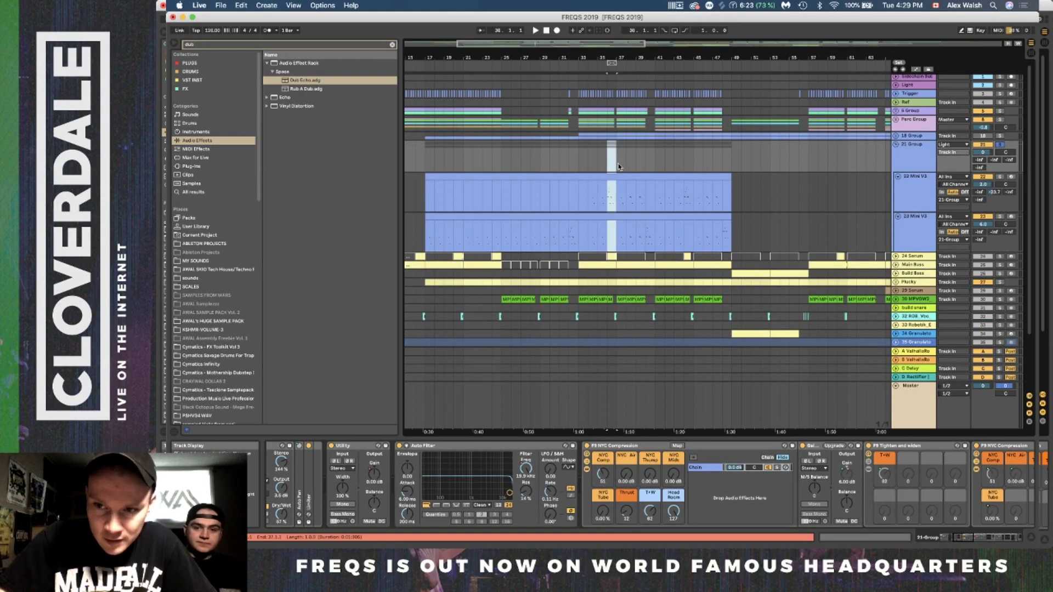
pyautogui.press('super+l')
pyautogui.press('space')
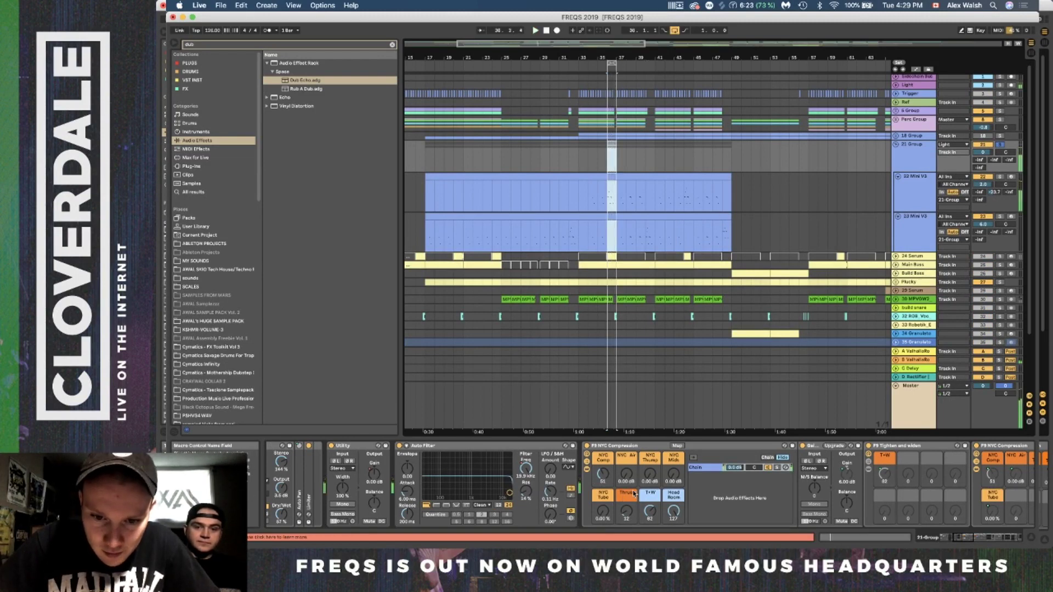
# During playback, raise NYC Air and set NYC Tube to 12.6 %, Thrust to 14 and T+W to 71 on the 21 Group's NYC Compression rack.
pyautogui.moveTo(627, 475)
pyautogui.mouseDown()
pyautogui.moveTo(627, 436)
pyautogui.moveTo(627, 468)
pyautogui.mouseUp()
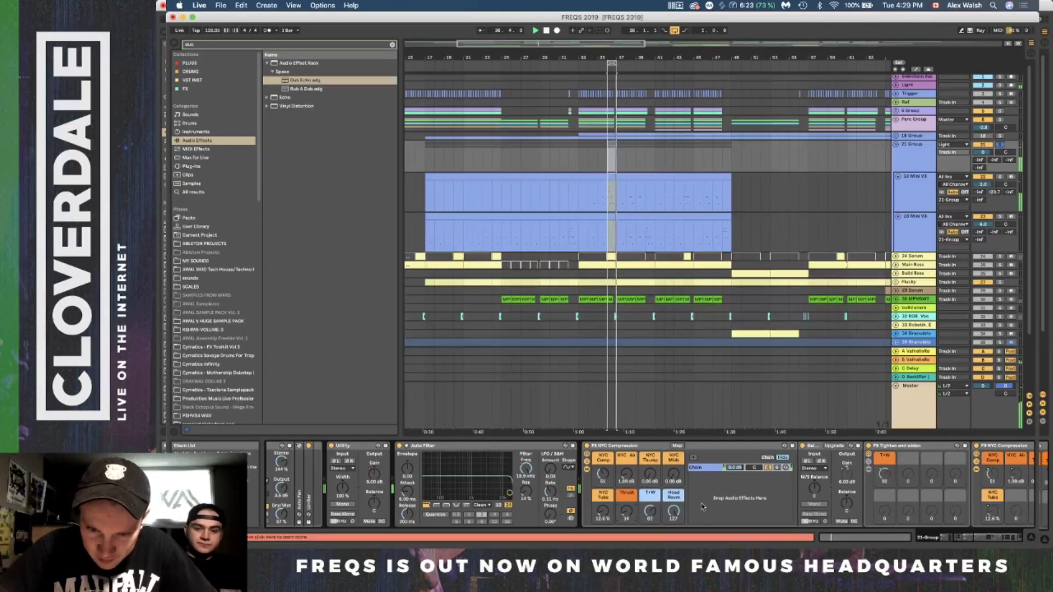
pyautogui.hscroll(10, 702, 506)
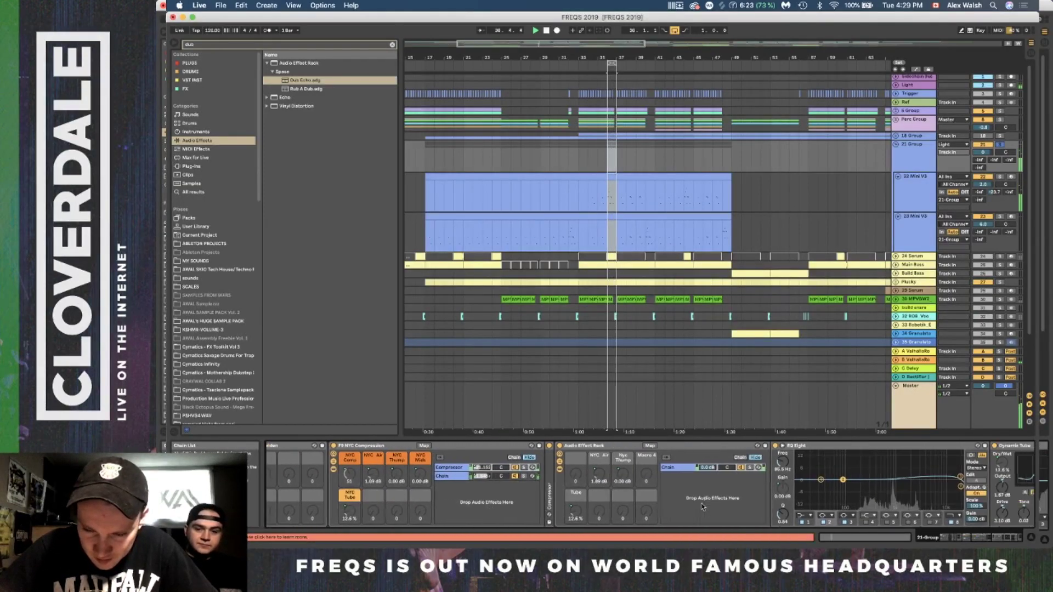
pyautogui.hscroll(-10, 704, 507)
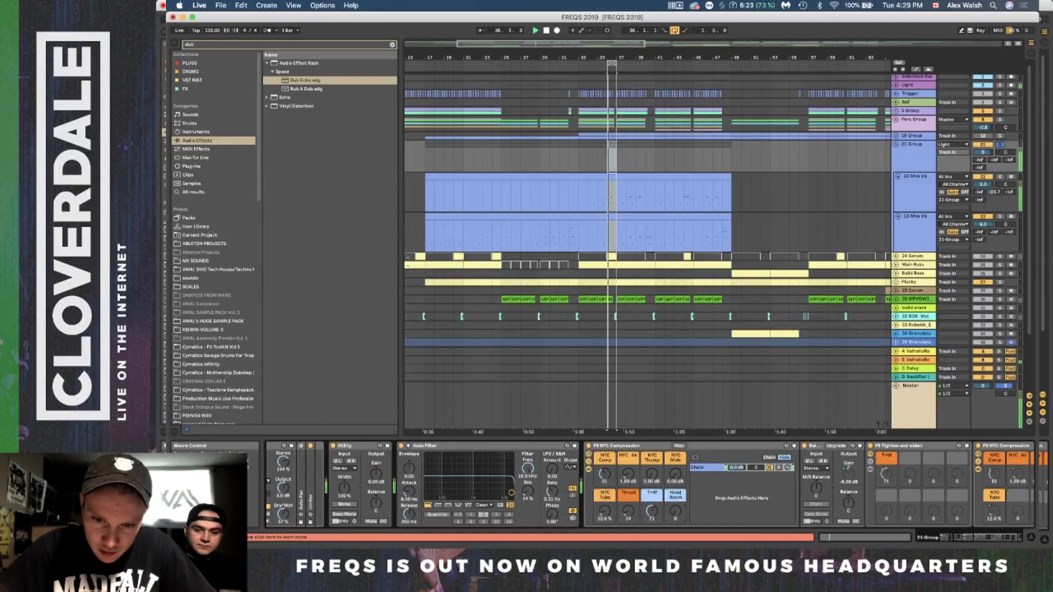
pyautogui.moveTo(677, 512); pyautogui.dragTo(678, 494)
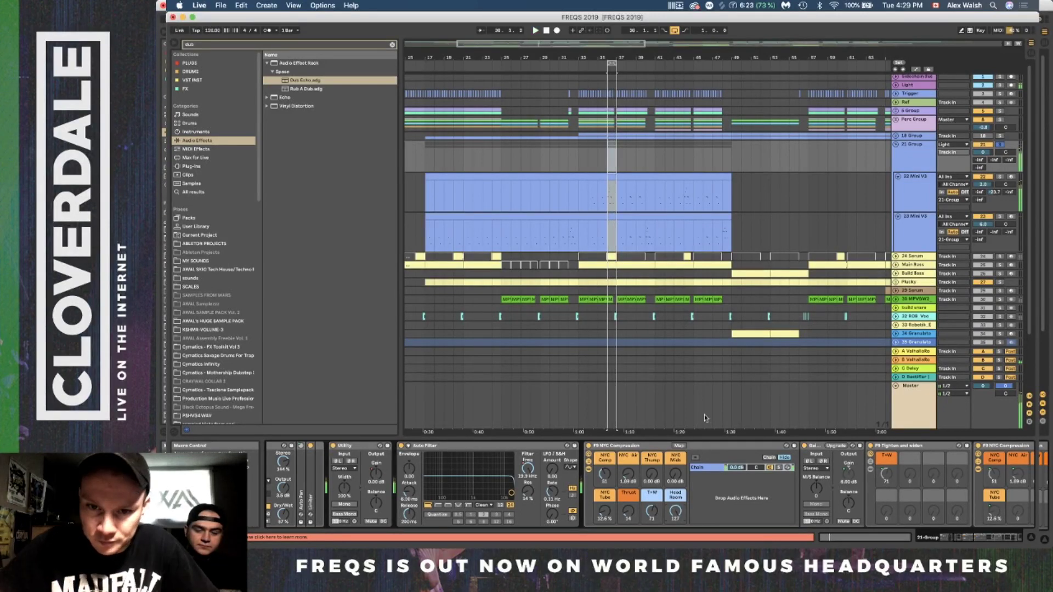
pyautogui.press('space')
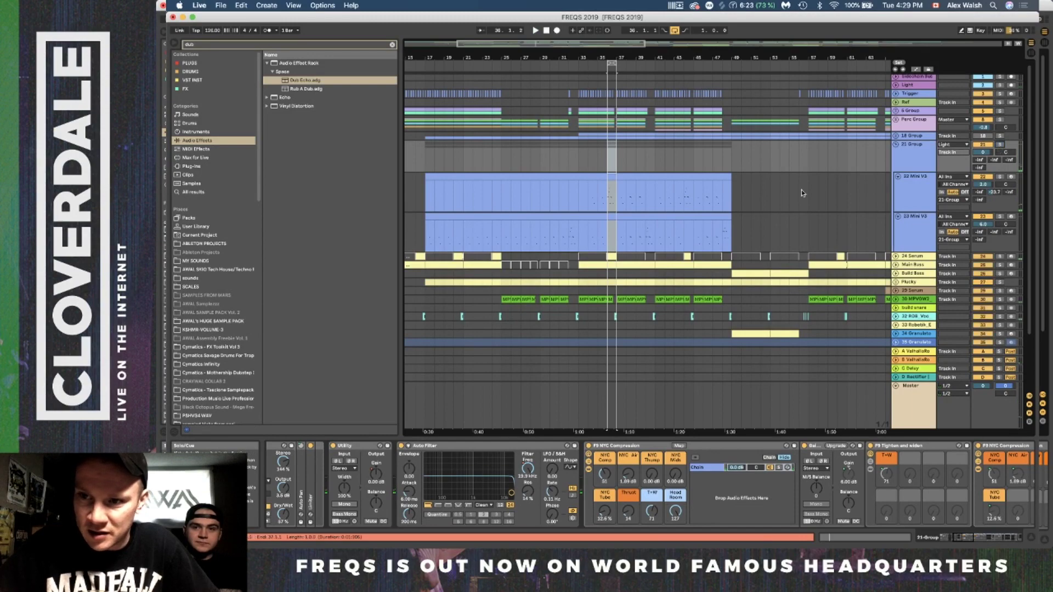
# Turn looping off and unfold the Main Bass track so its clips and effects chain are shown.
pyautogui.hscroll(5, 747, 196)
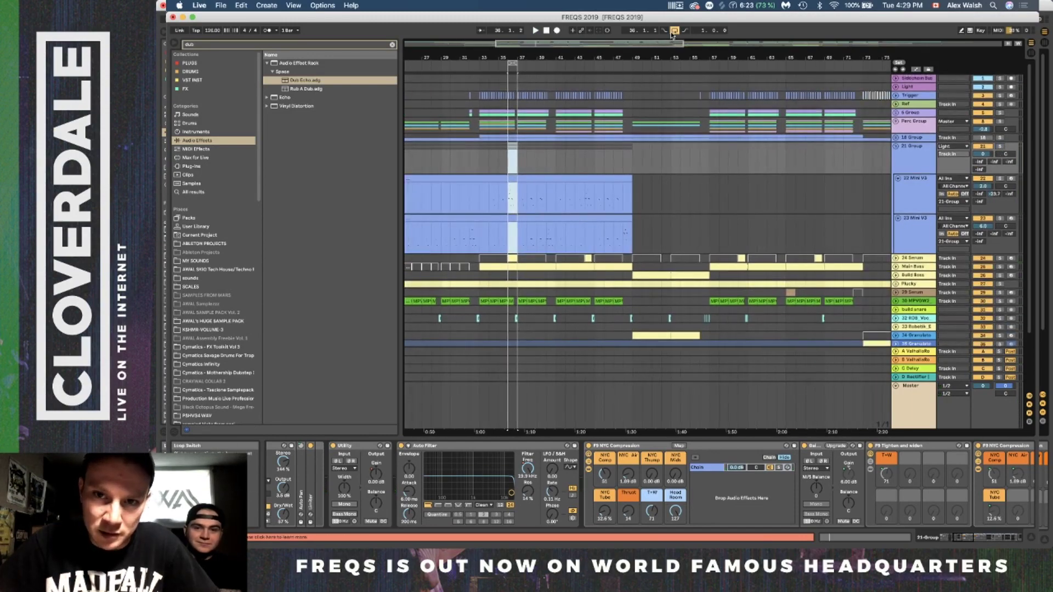
pyautogui.scroll(-3, 822, 181)
pyautogui.hscroll(-3, 823, 181)
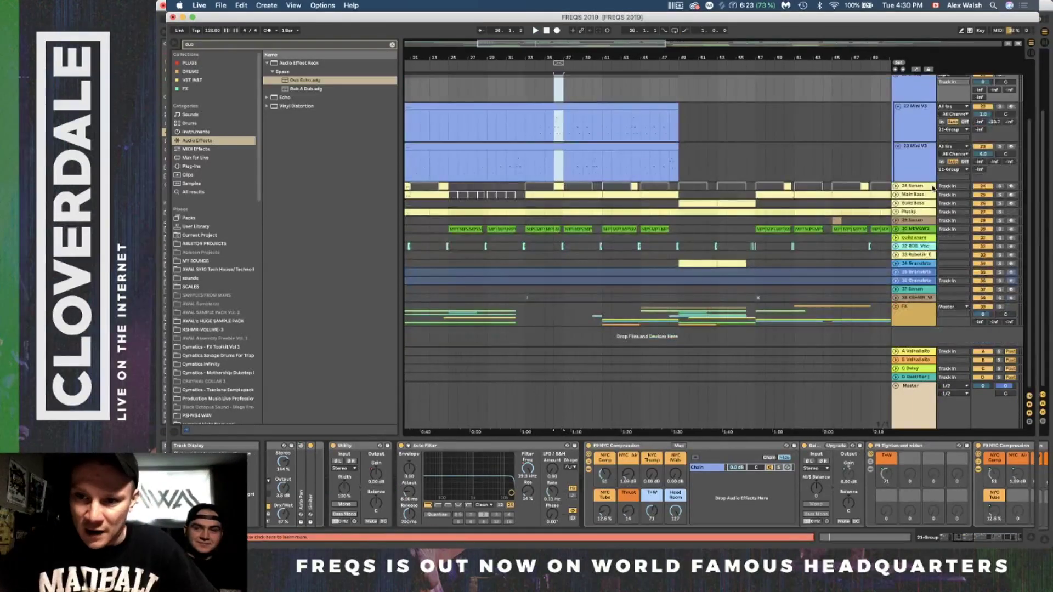
pyautogui.click(895, 195)
pyautogui.click(901, 197)
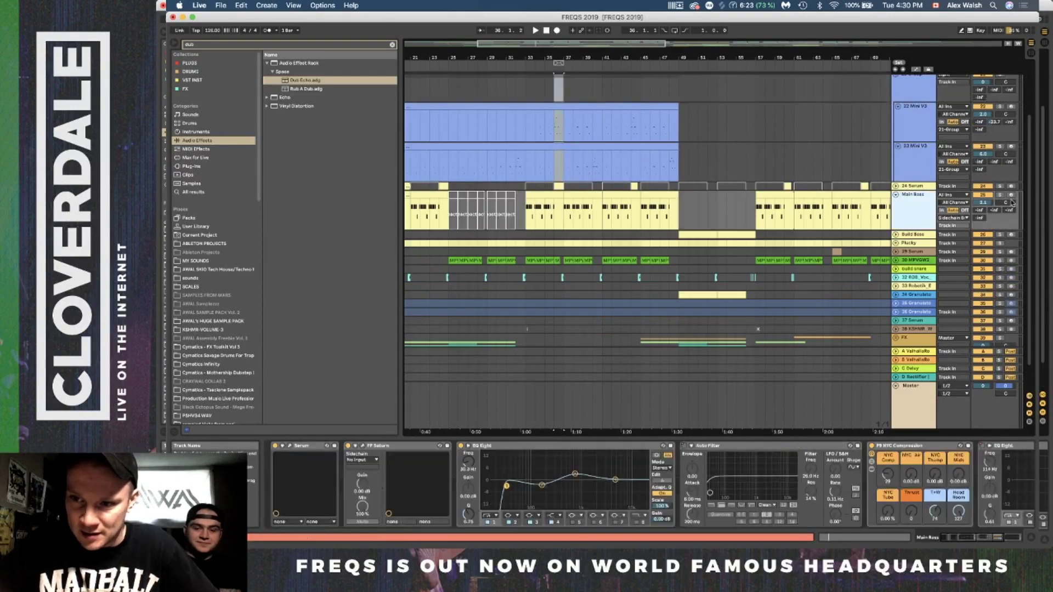
# Solo the Main Bass track, play from bar 33, and loop four bars starting there.
pyautogui.scroll(-1, 658, 203)
pyautogui.hscroll(-2, 658, 203)
pyautogui.click(554, 208)
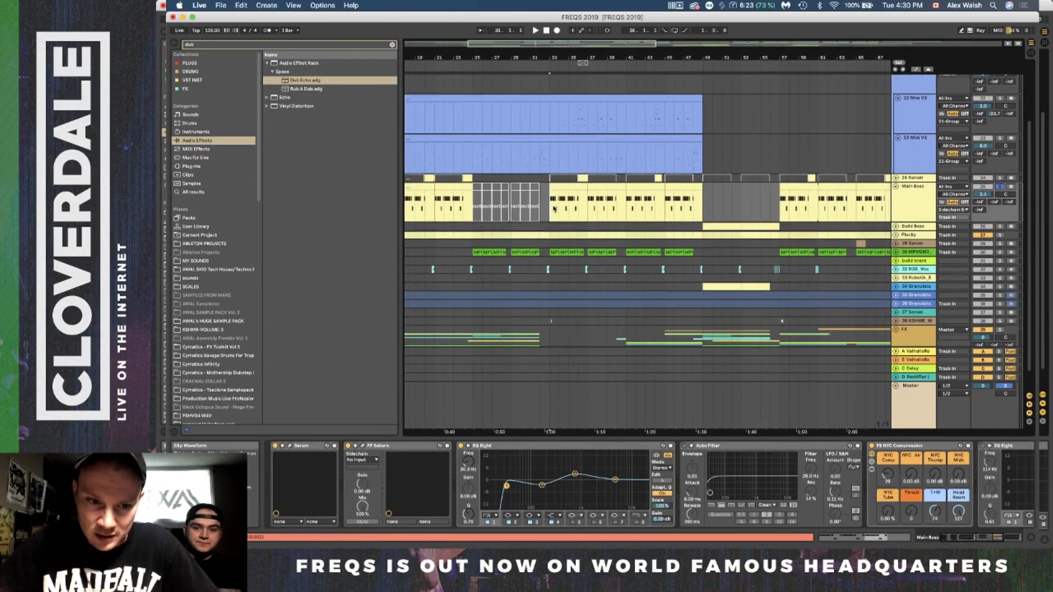
pyautogui.press('space')
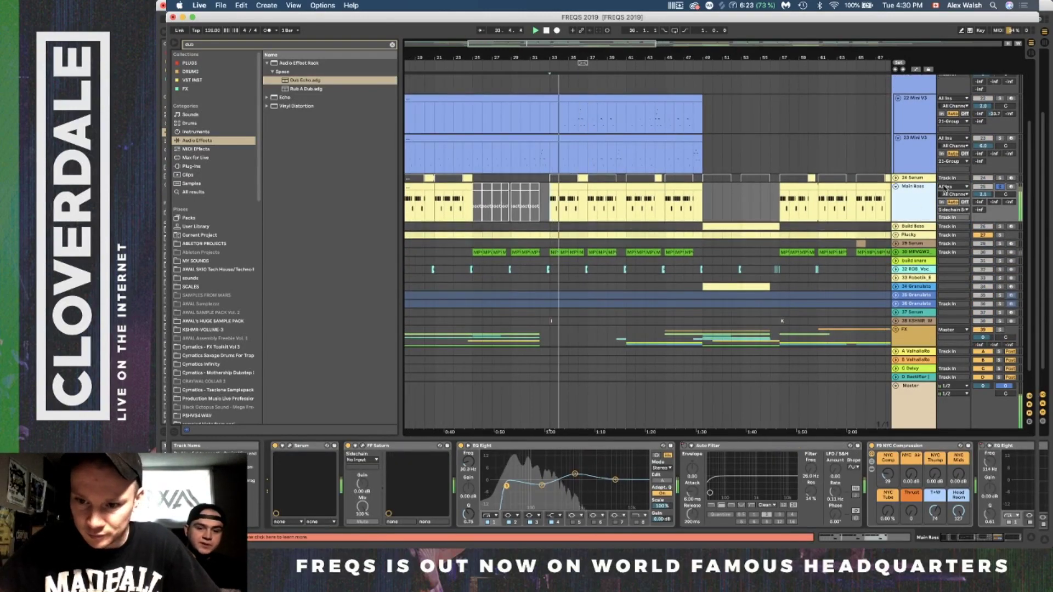
pyautogui.moveTo(550, 203); pyautogui.dragTo(587, 203)
pyautogui.press('super+l')
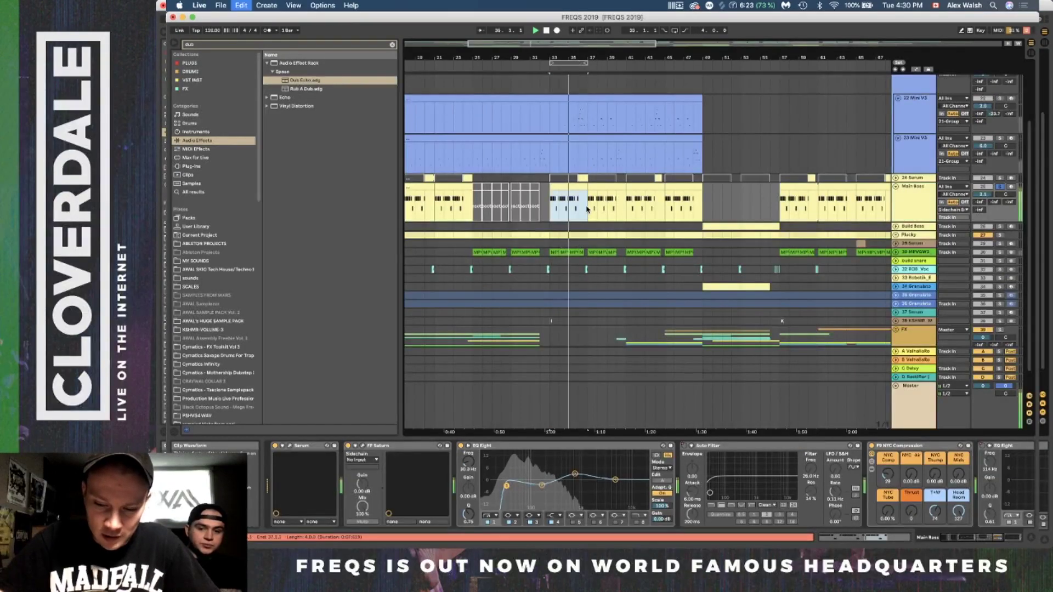
# Open the Main Bass track's Serum window, bring up LFO 1, and replay the loop to hear its effect on the filter.
pyautogui.click(888, 476)
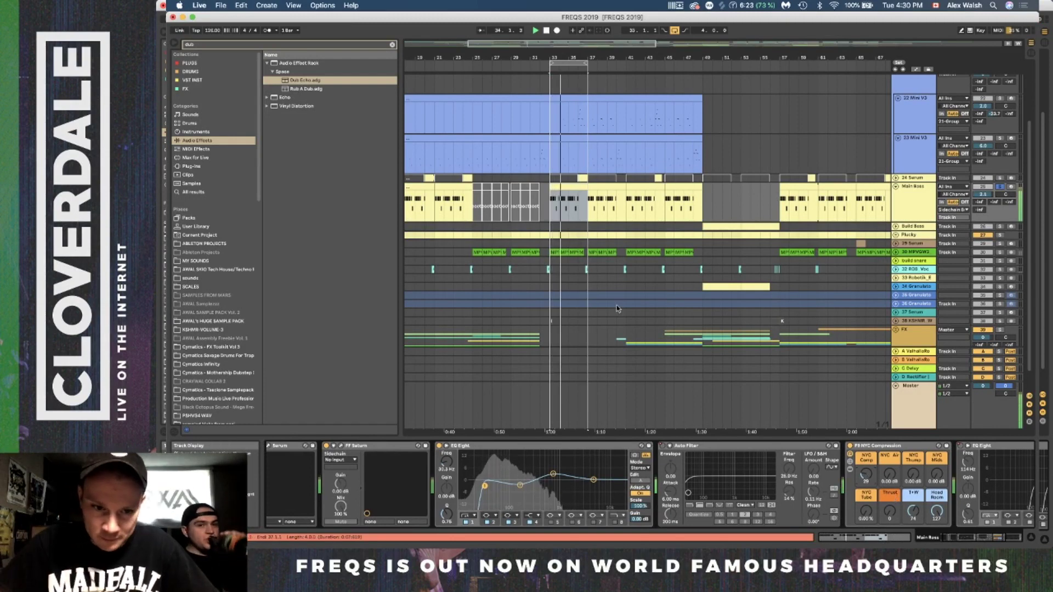
pyautogui.hscroll(-2, 360, 498)
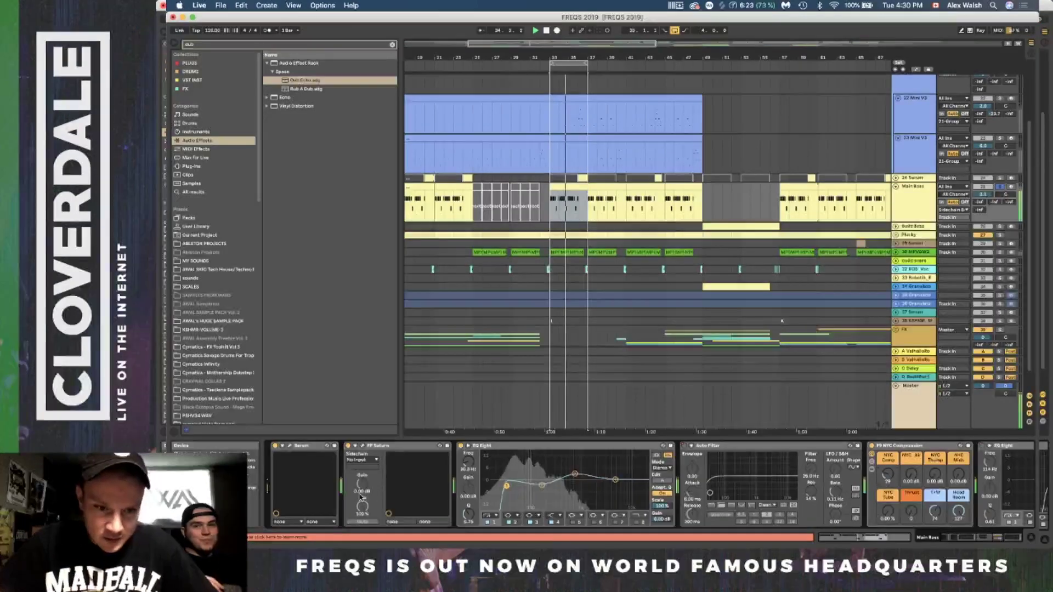
pyautogui.click(289, 446)
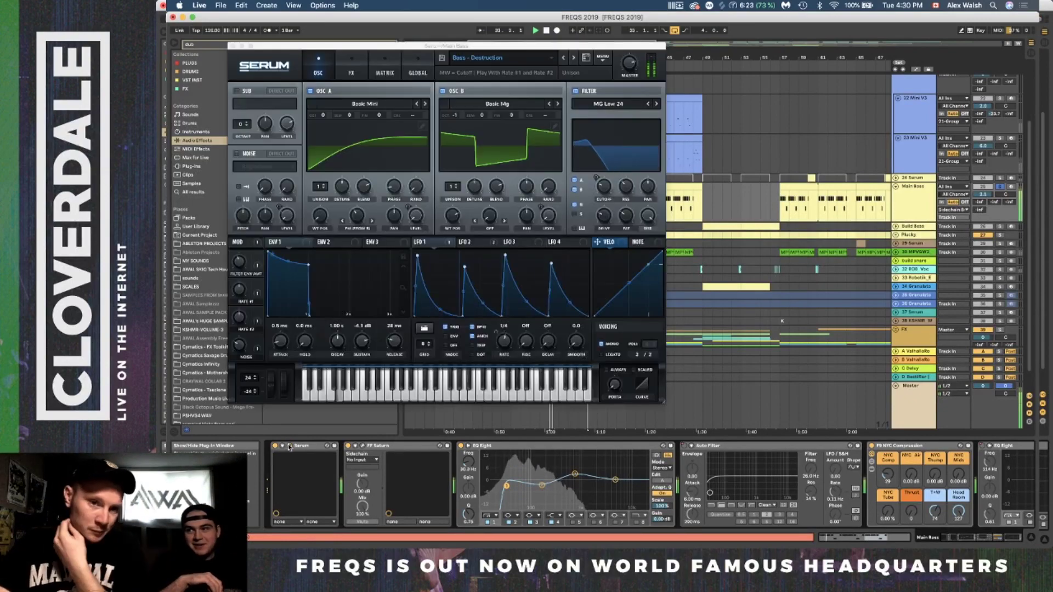
pyautogui.click(443, 244)
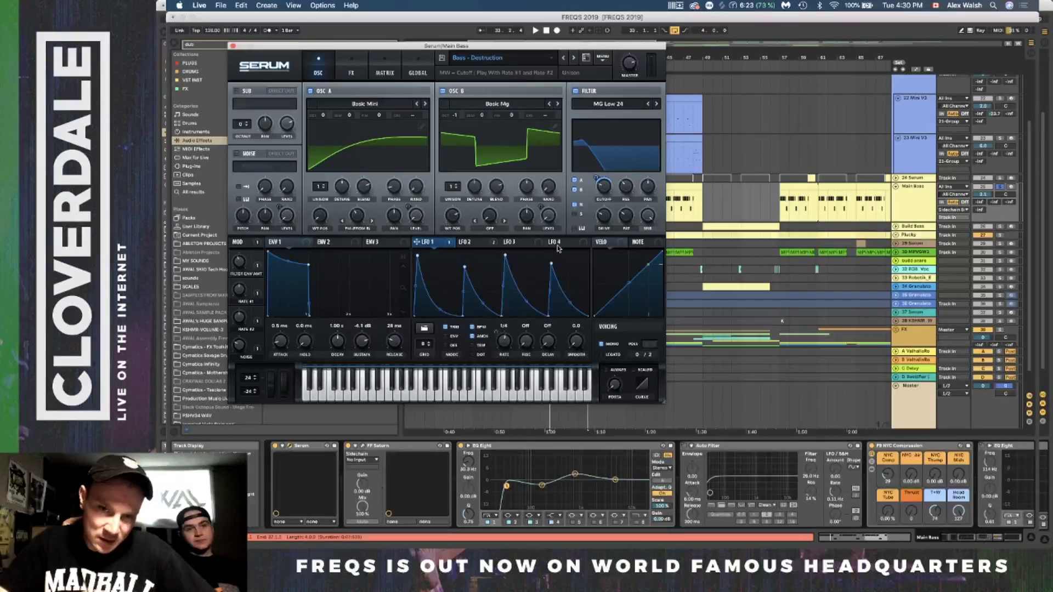
pyautogui.press('space')
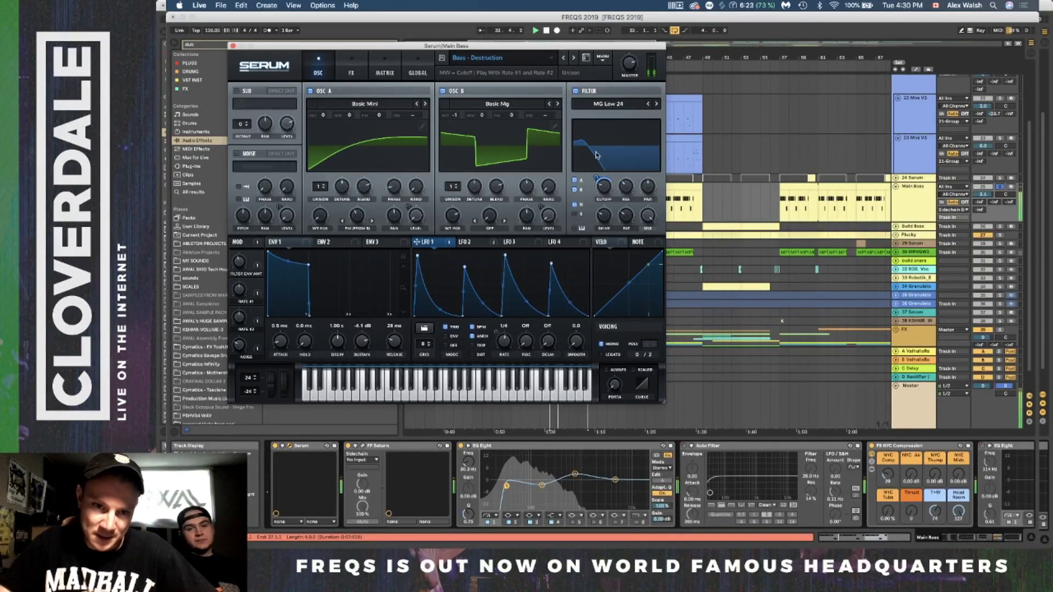
# Show the MIDI notes of the Main Bass clip at bar 33 and compare them with Serum's LFO 1 shape.
pyautogui.moveTo(695, 58); pyautogui.dragTo(696, 88)
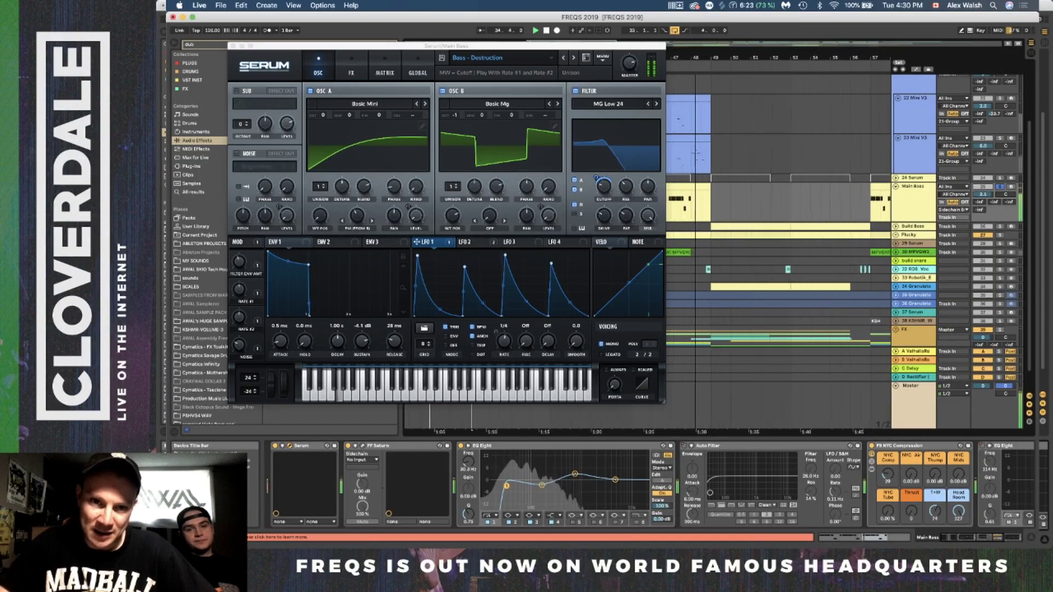
pyautogui.hscroll(-10, 718, 167)
pyautogui.scroll(2, 717, 166)
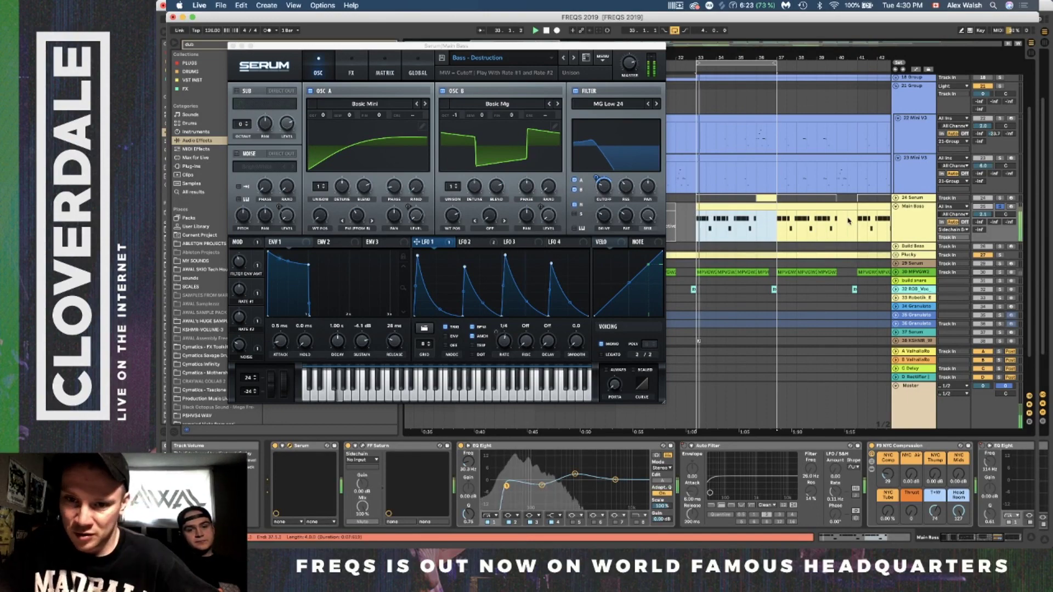
pyautogui.moveTo(696, 53); pyautogui.dragTo(696, 57)
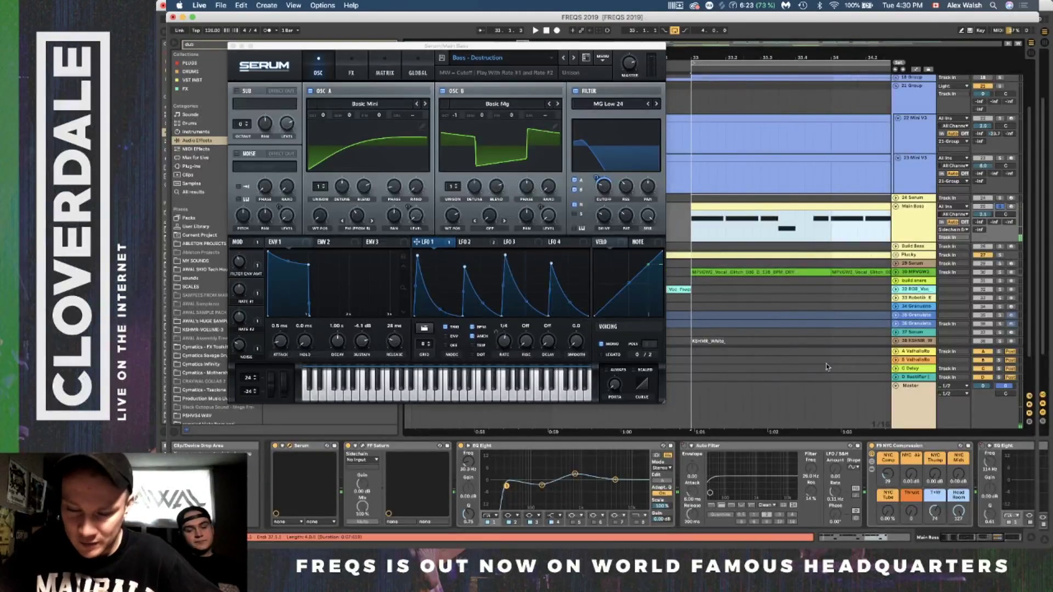
pyautogui.hotkey('shift', 'Tab')
pyautogui.scroll(1, 835, 429)
pyautogui.scroll(3, 834, 430)
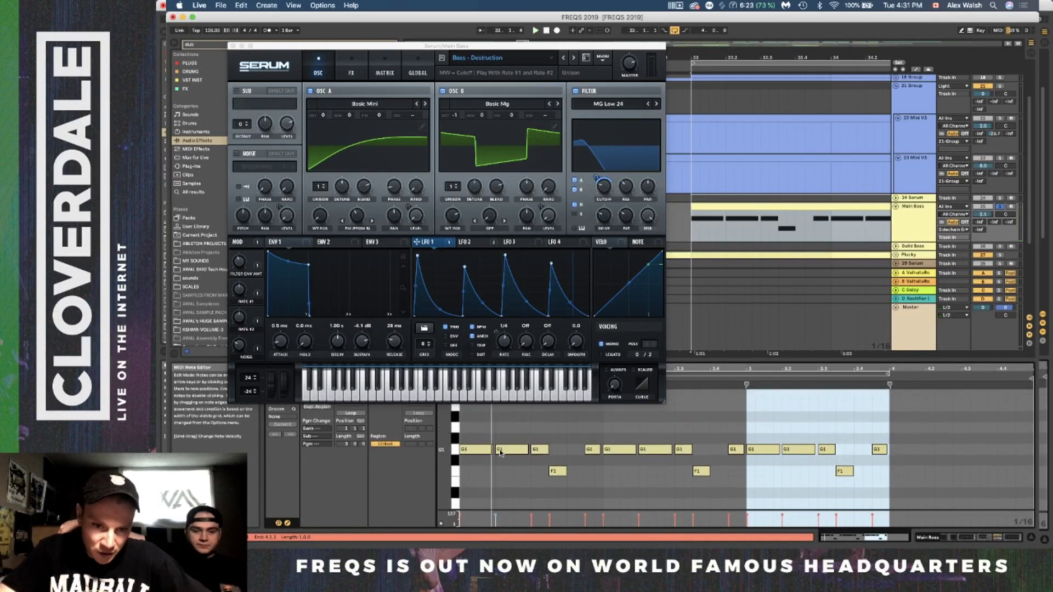
pyautogui.click(445, 248)
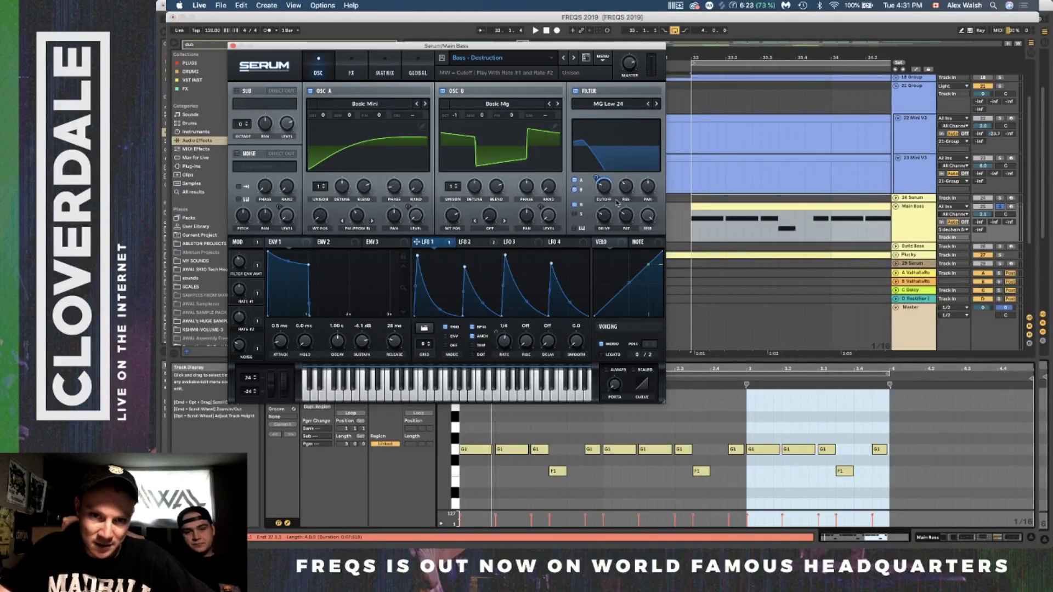
pyautogui.scroll(2, 760, 190)
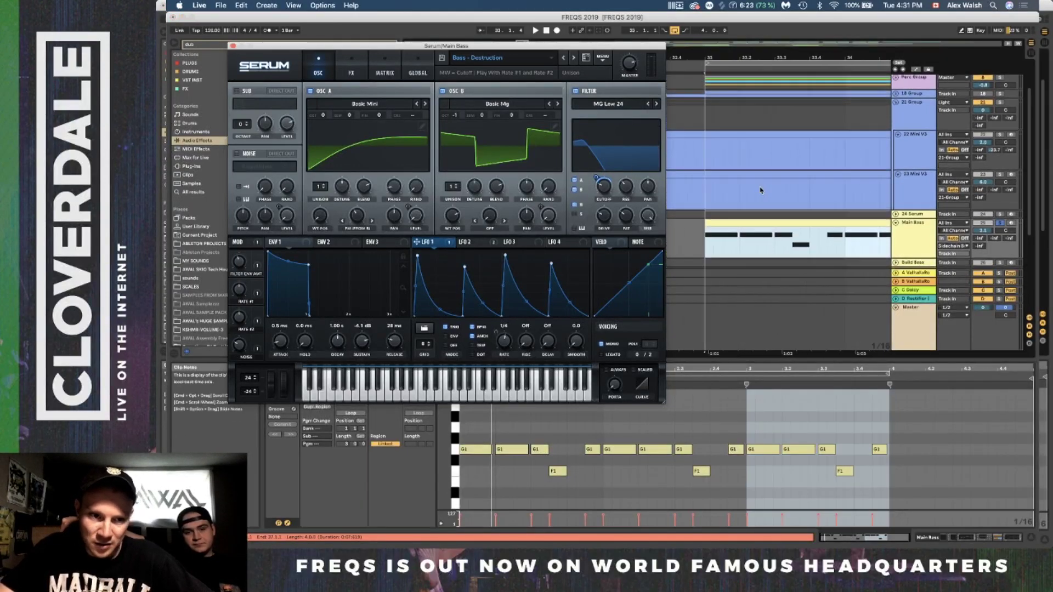
# Show the Main Bass track's device chain through to its last EQ Eight and play the loop briefly to hear the processing.
pyautogui.scroll(-2, 789, 205)
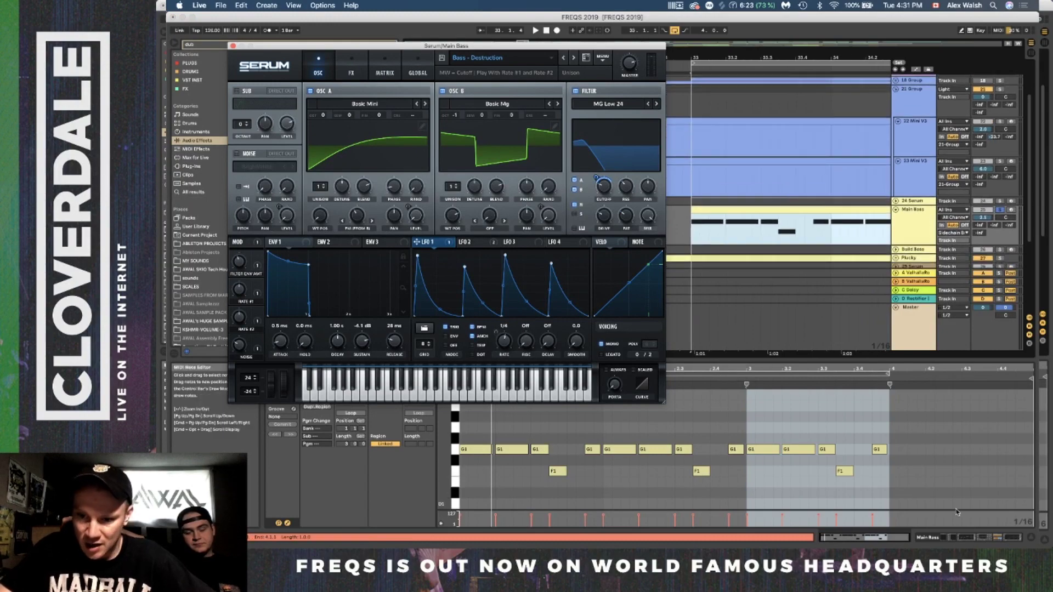
pyautogui.click(953, 539)
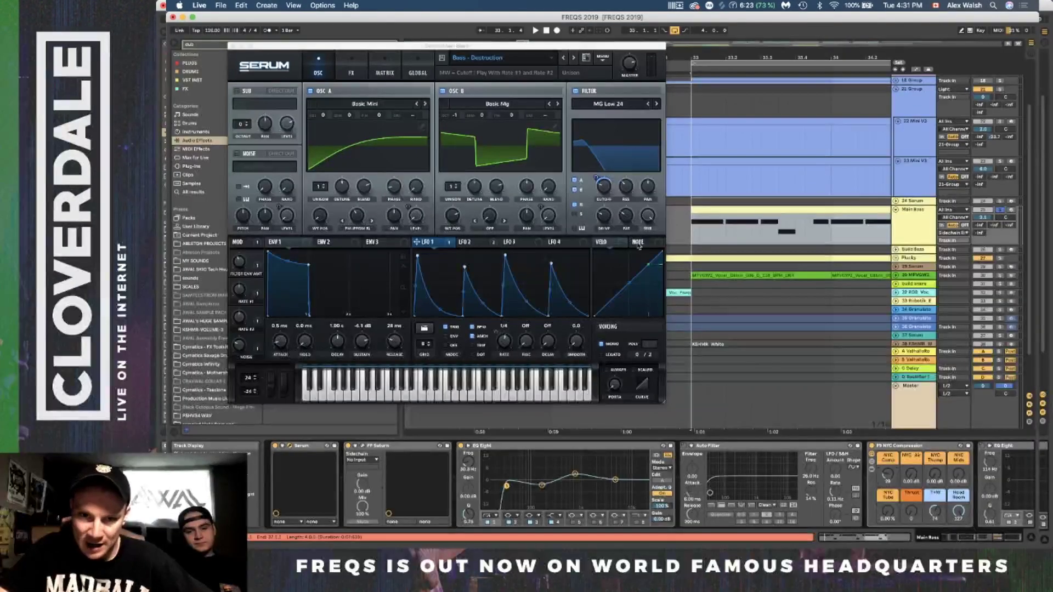
pyautogui.hscroll(4, 976, 507)
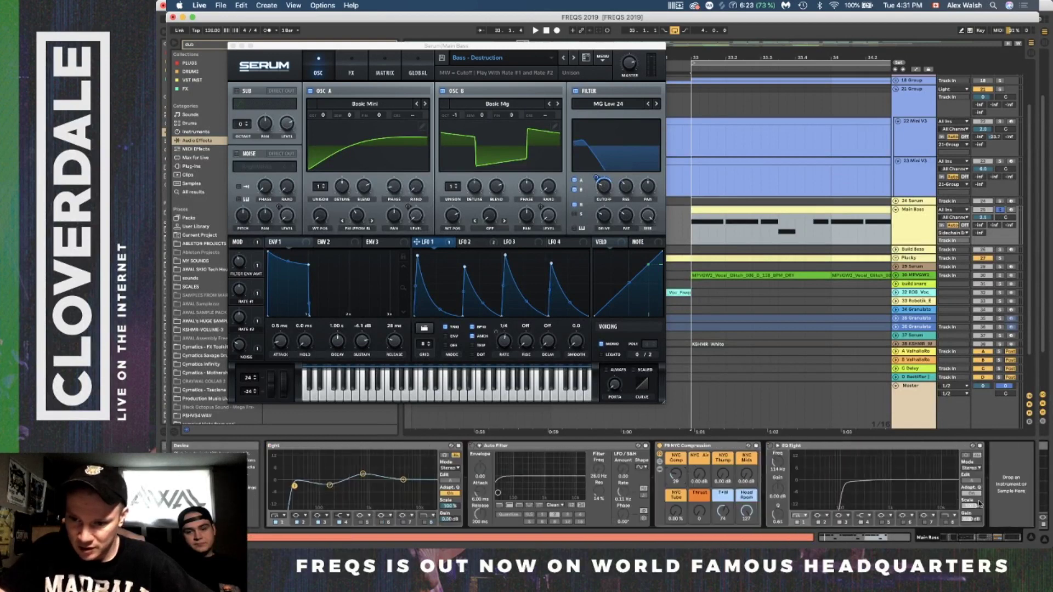
pyautogui.press('space')
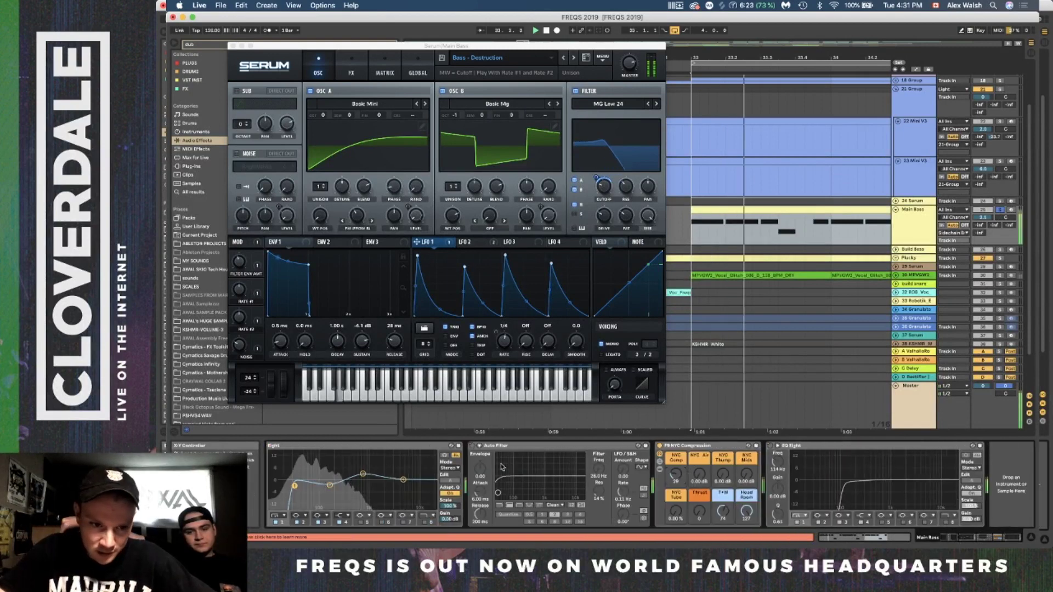
pyautogui.press('space')
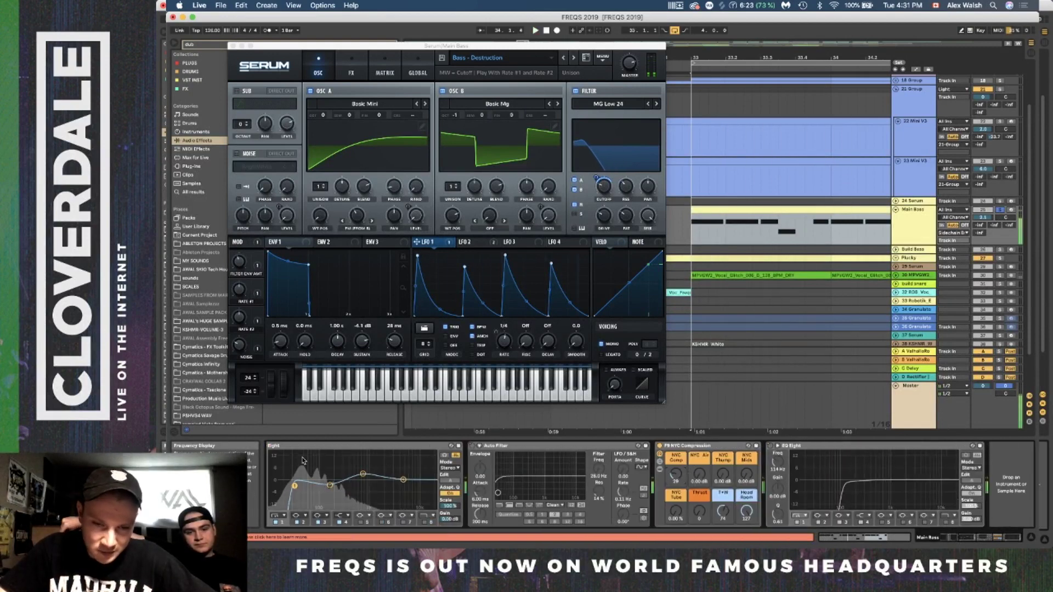
# Review the hyper and distortion effects in the Main Bass Serum patch, return to its oscillator page, and close the plug-in window.
pyautogui.click(706, 227)
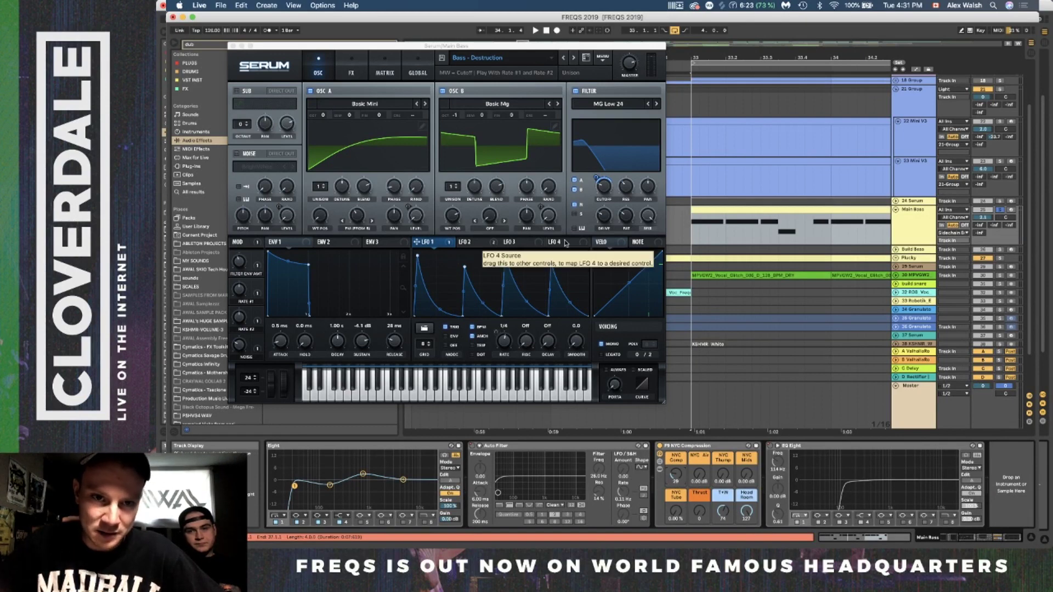
pyautogui.click(351, 74)
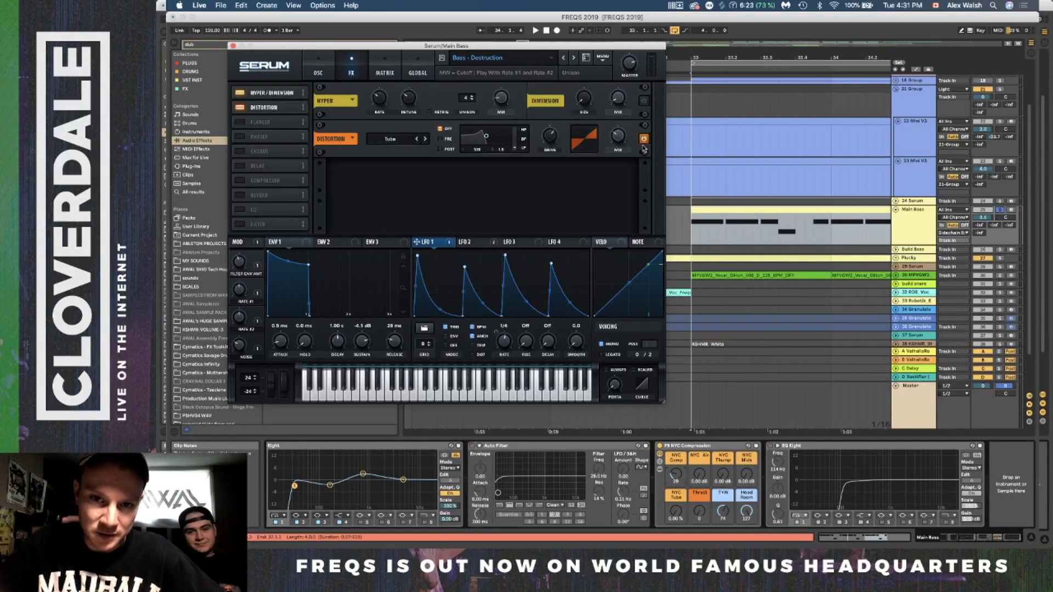
pyautogui.click(318, 70)
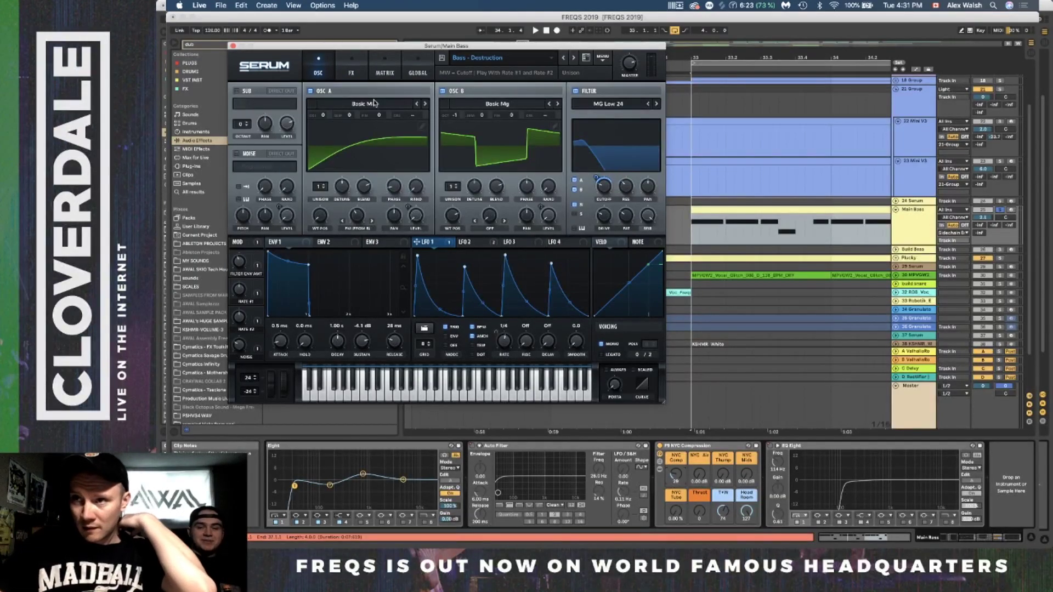
pyautogui.click(233, 46)
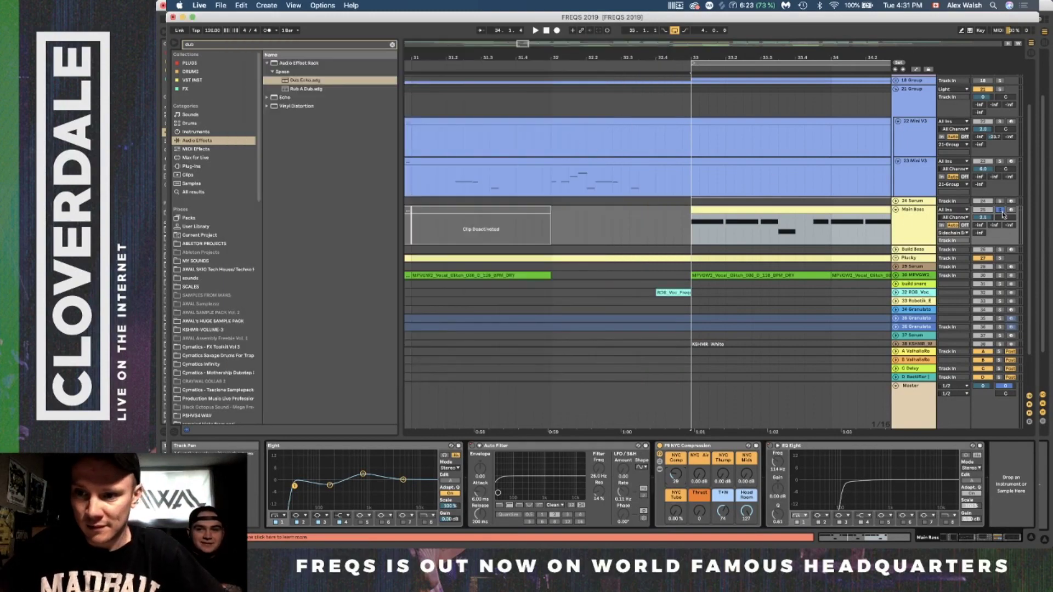
# Unsolo the Main Bass track, play the full mix from bar 33, and unfold the Plucky group.
pyautogui.press('space')
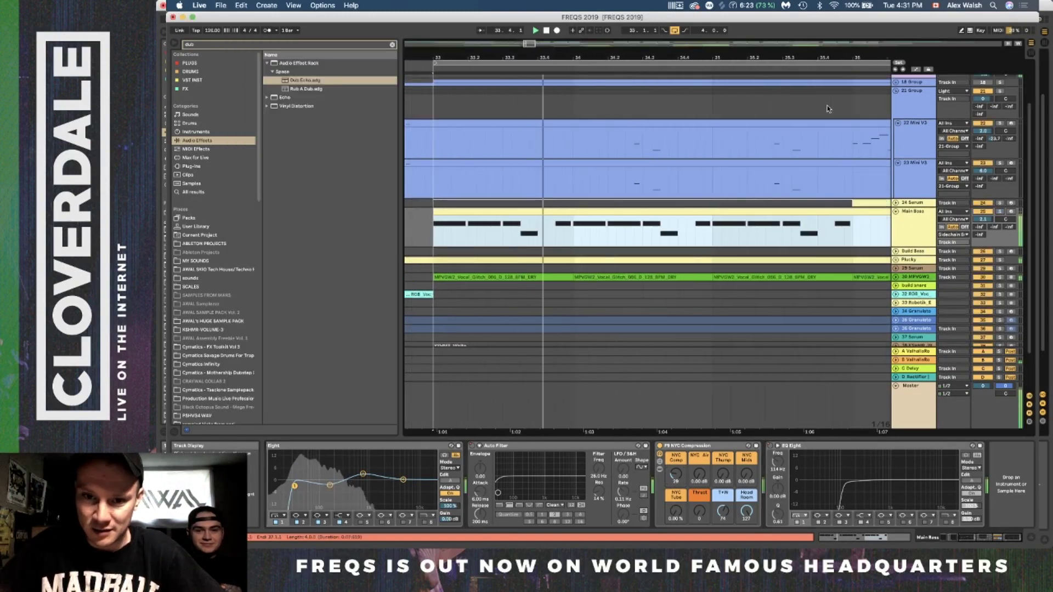
pyautogui.scroll(-5, 798, 234)
pyautogui.hscroll(2, 807, 238)
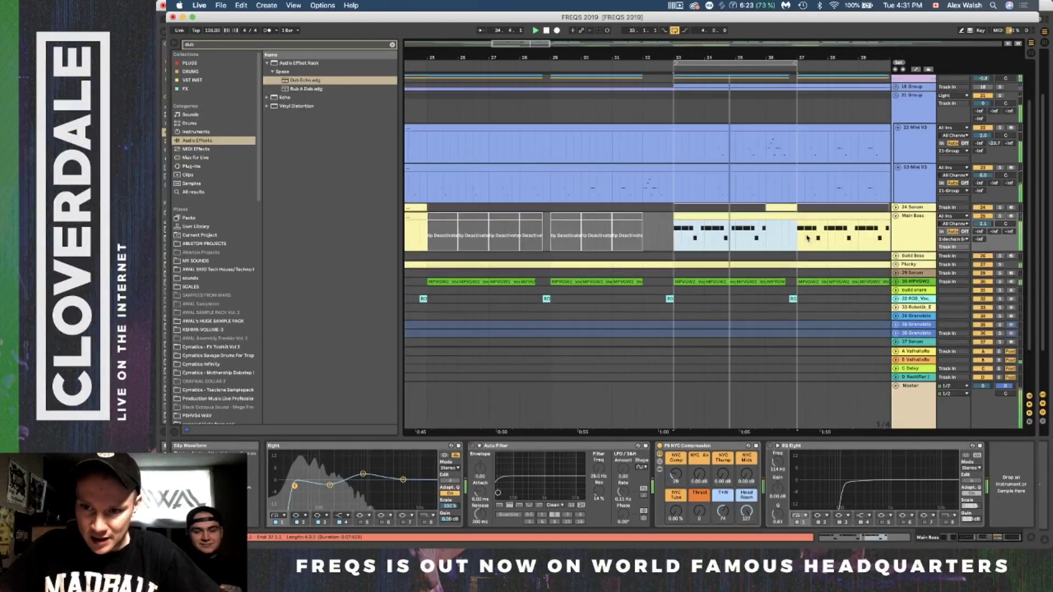
pyautogui.click(896, 266)
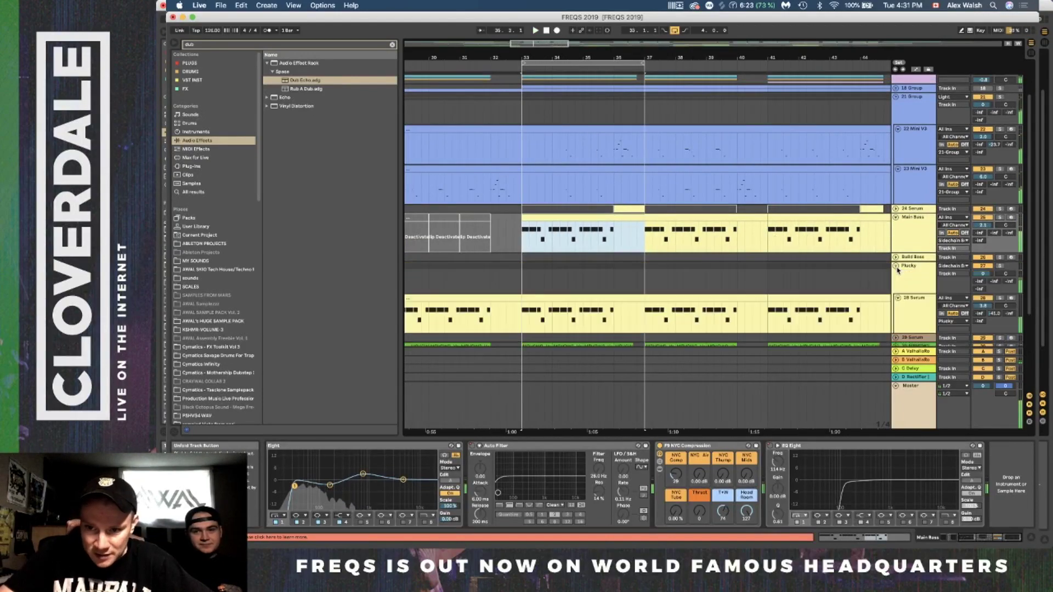
# Compare the Main Bass track's device chain with that of the 28 Serum track inside the Plucky group.
pyautogui.click(916, 231)
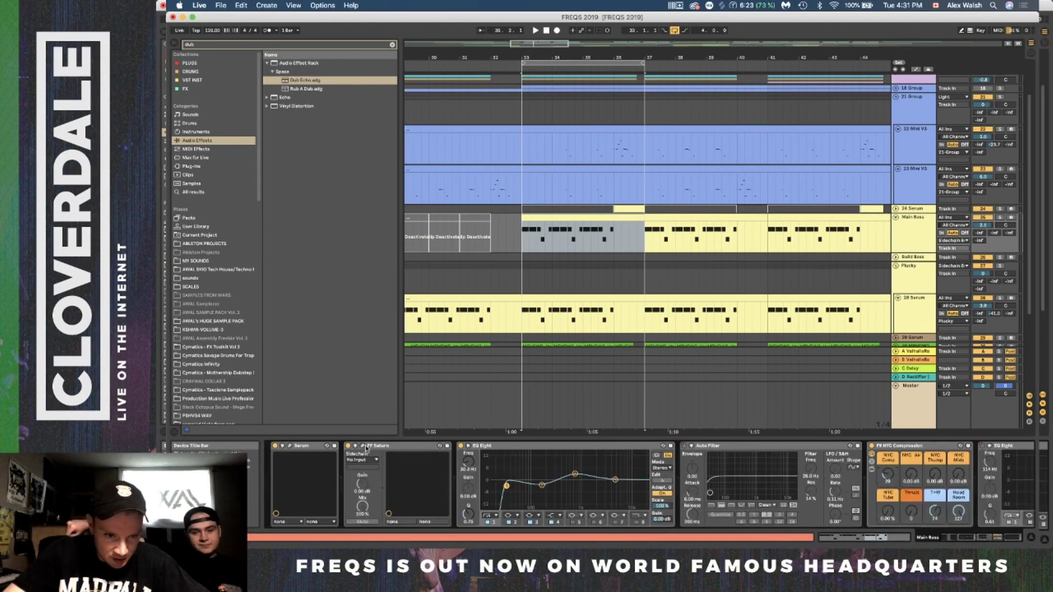
pyautogui.hscroll(5, 615, 465)
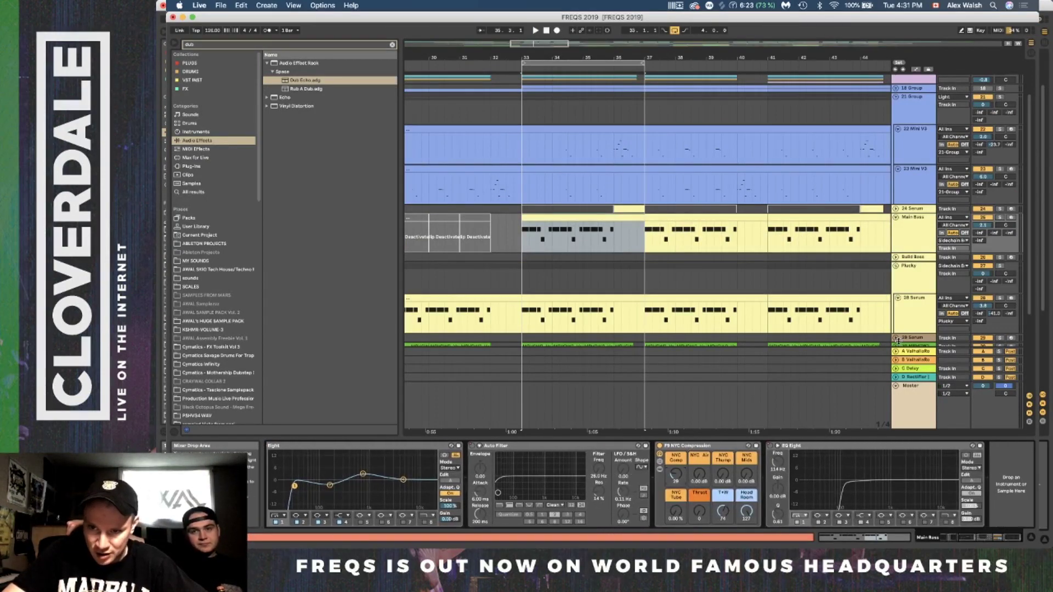
pyautogui.click(930, 314)
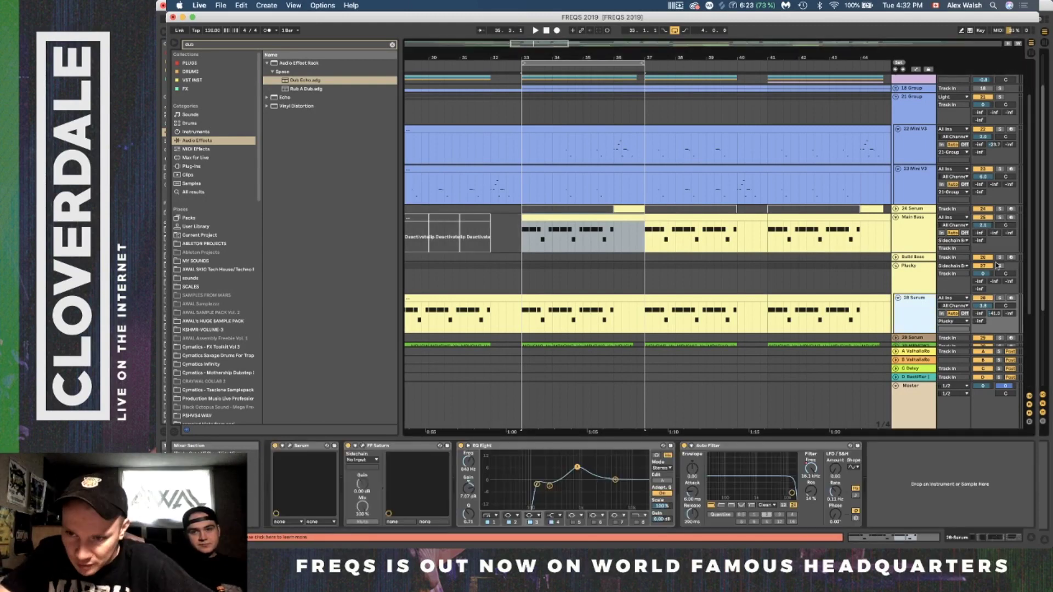
pyautogui.click(924, 228)
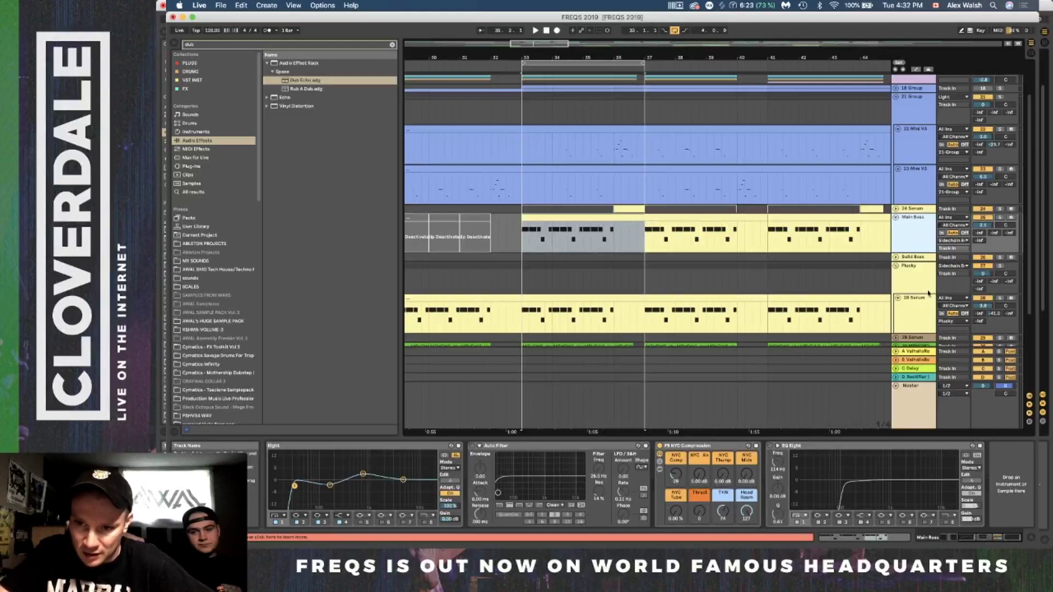
# Solo the Plucky group, play it from bar 33, and loop the four bars starting there.
pyautogui.click(927, 291)
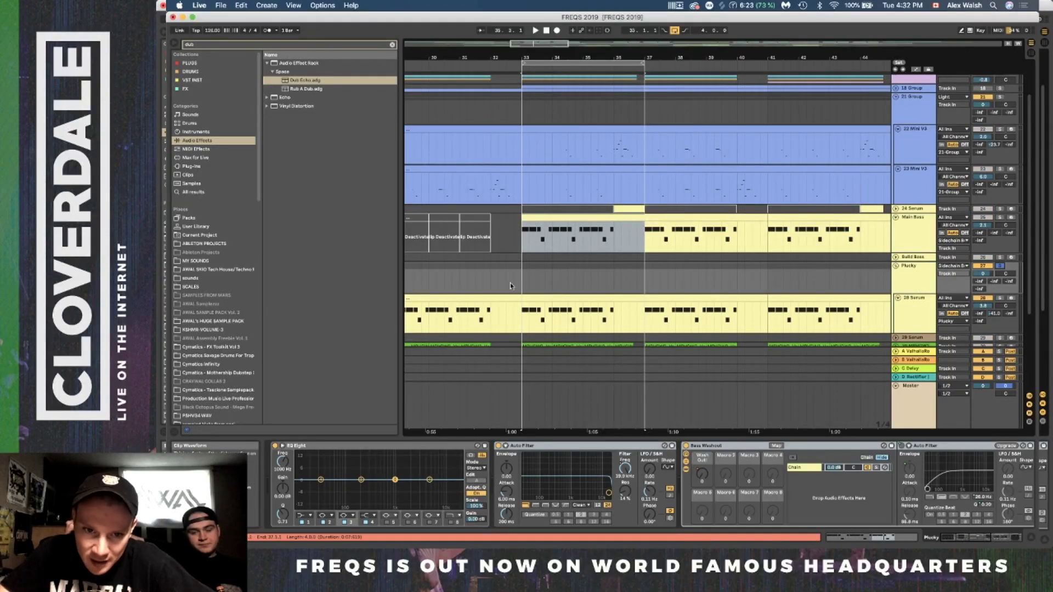
pyautogui.moveTo(522, 277); pyautogui.dragTo(544, 315)
pyautogui.press('space')
pyautogui.moveTo(586, 281); pyautogui.dragTo(643, 287)
pyautogui.press('super+l')
# Open the Serum window of the 28 Serum track and replay the Plucky group from bar 33 to hear its patch.
pyautogui.click(917, 298)
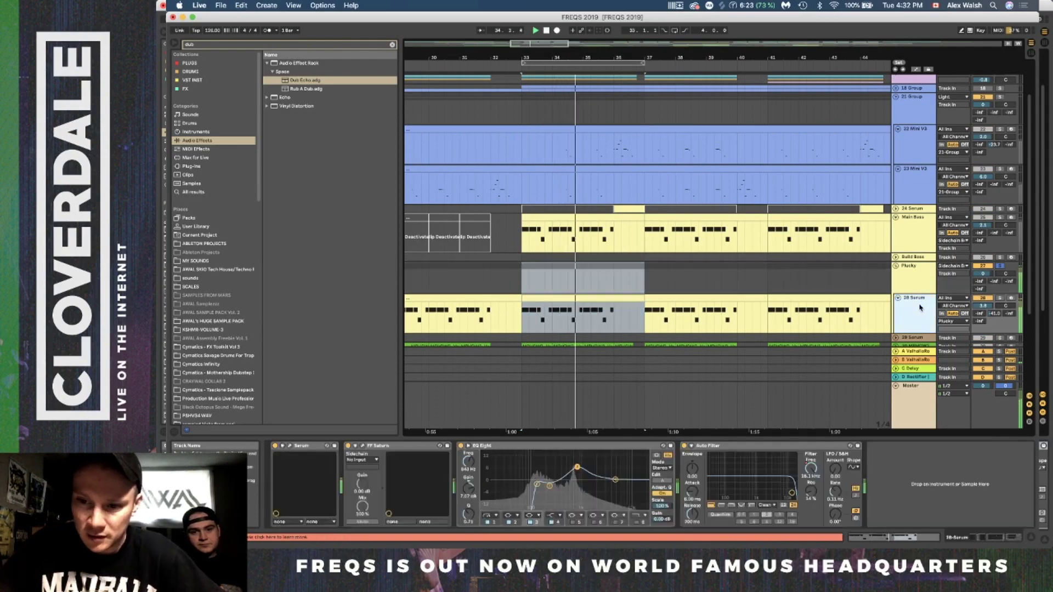
pyautogui.click(291, 446)
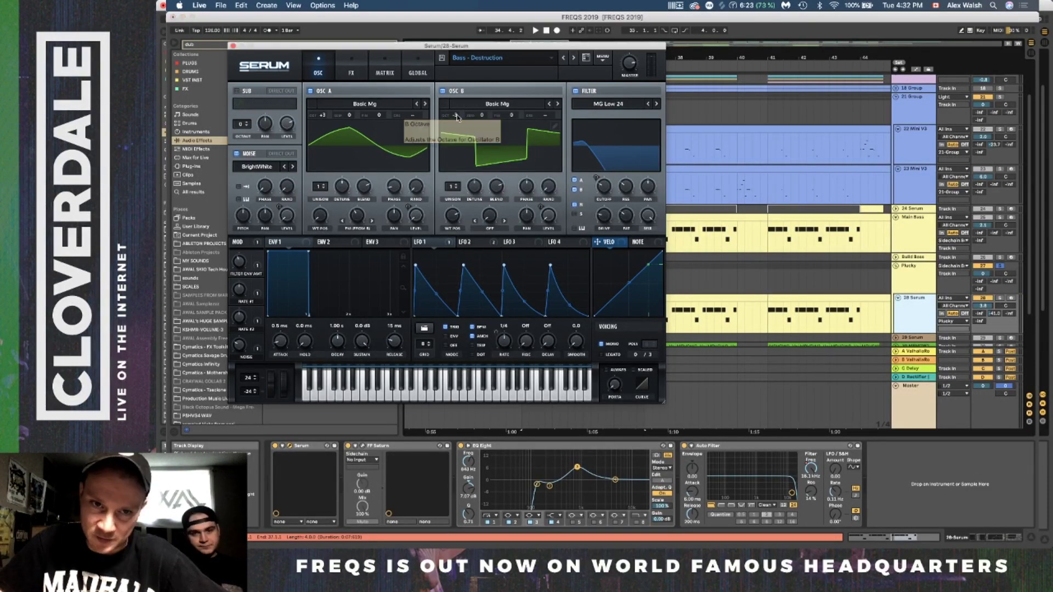
pyautogui.scroll(2, 837, 203)
pyautogui.hscroll(-2, 837, 203)
pyautogui.scroll(-3, 837, 203)
pyautogui.hscroll(1, 837, 203)
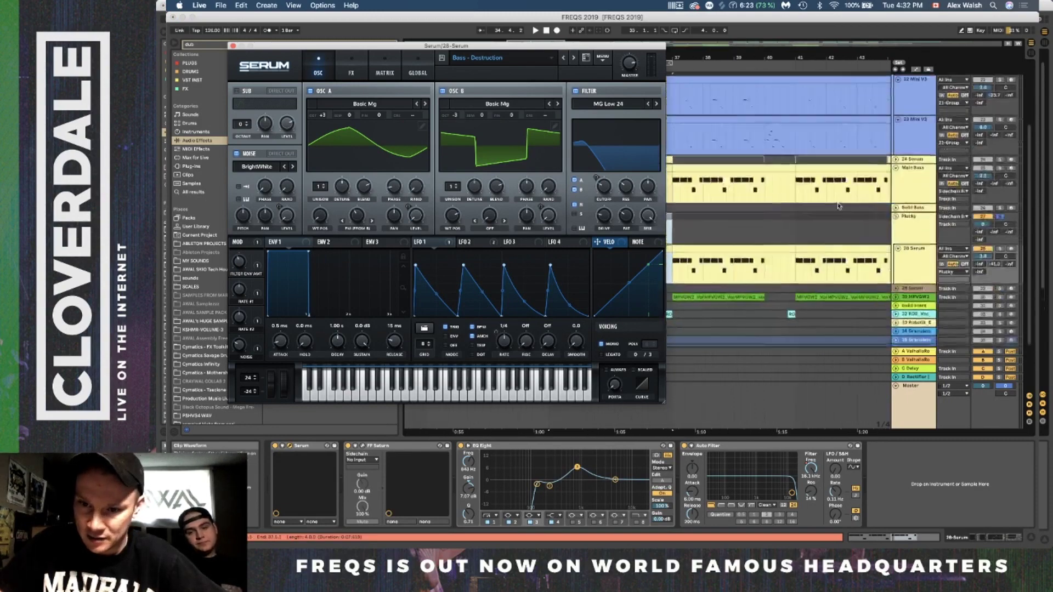
pyautogui.hscroll(-6, 825, 210)
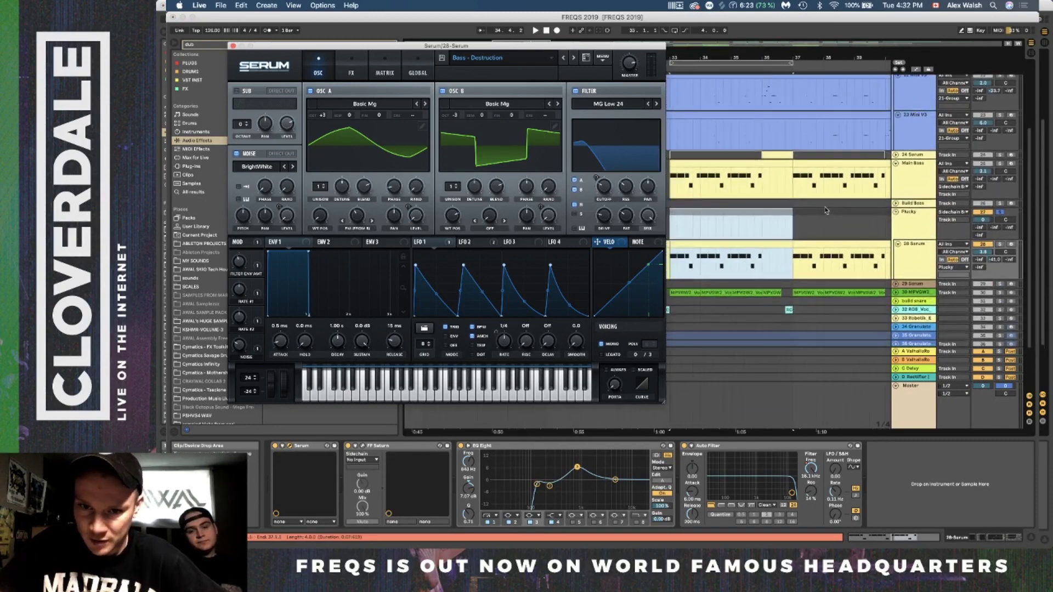
pyautogui.scroll(1, 826, 210)
pyautogui.moveTo(722, 235); pyautogui.dragTo(842, 247)
pyautogui.press('space')
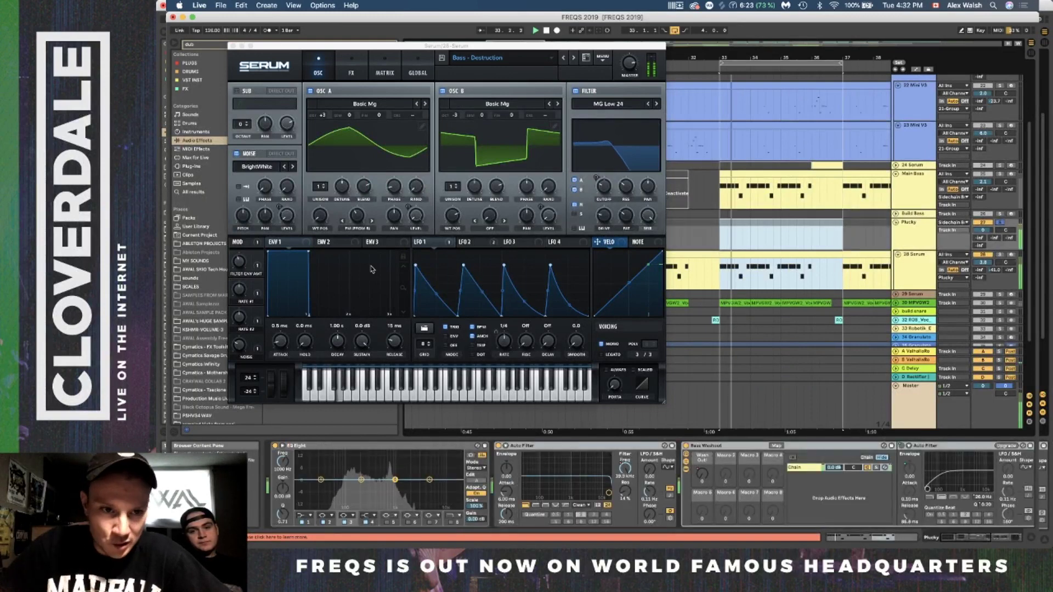
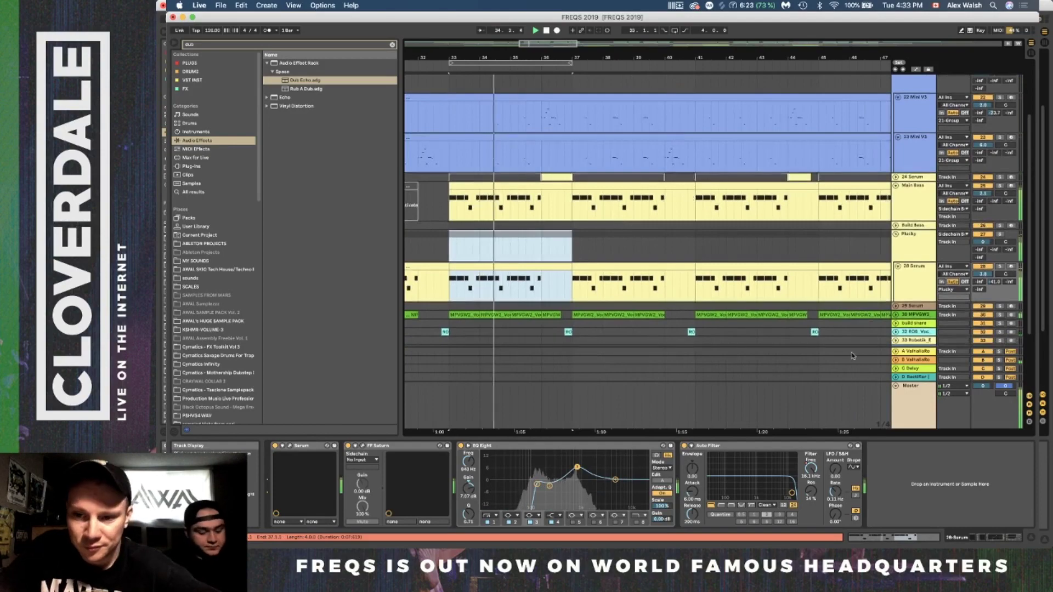
# Unfold and solo the MPVGW2 vocal glitch track, and loop its two bars starting at bar 33.
pyautogui.click(896, 315)
pyautogui.click(914, 329)
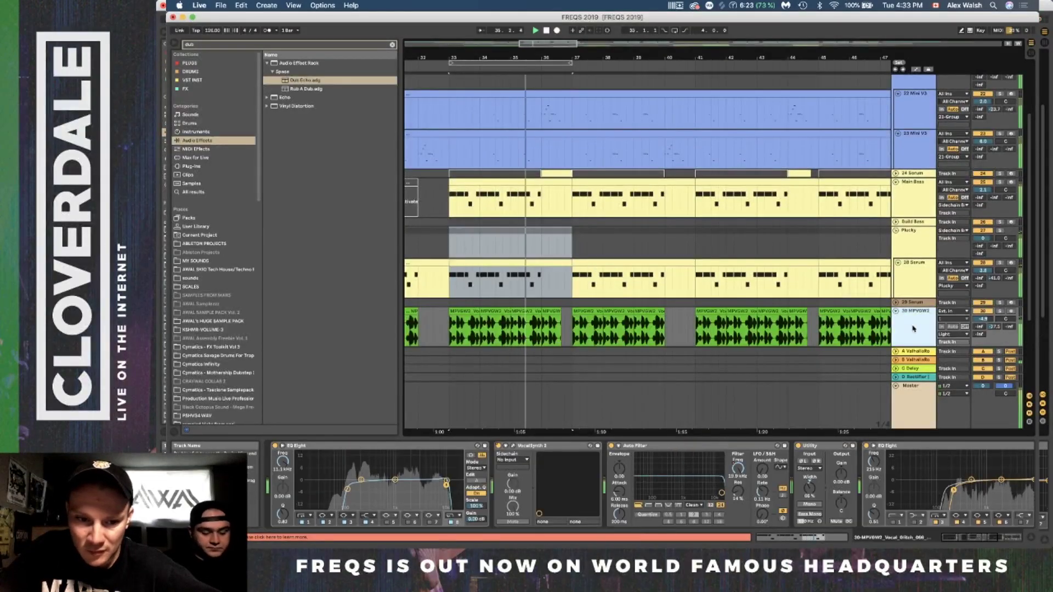
pyautogui.click(999, 311)
pyautogui.moveTo(451, 327); pyautogui.dragTo(510, 329)
pyautogui.scroll(-2, 510, 329)
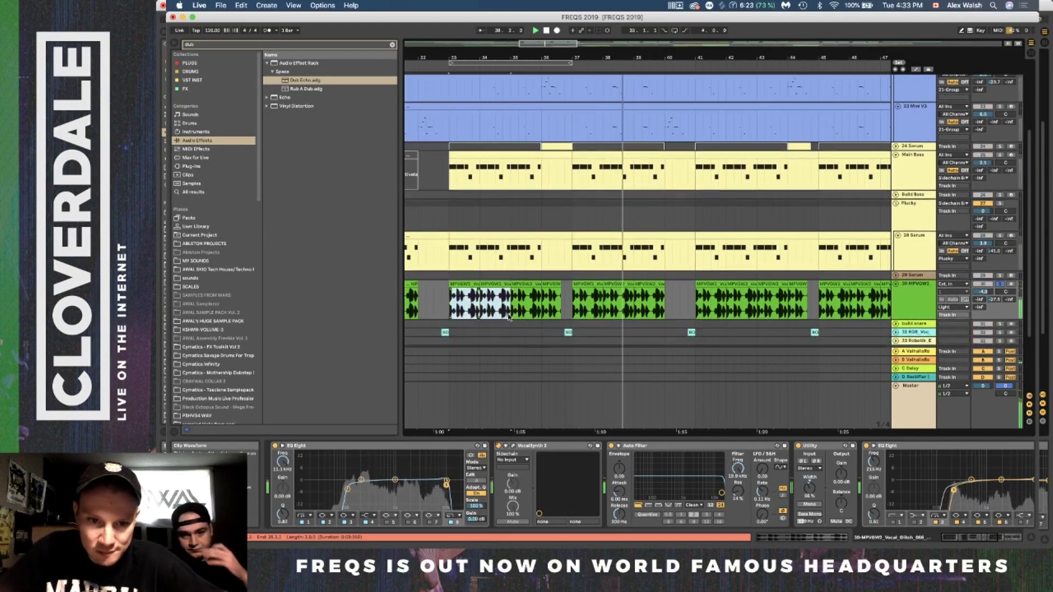
pyautogui.press('super+l')
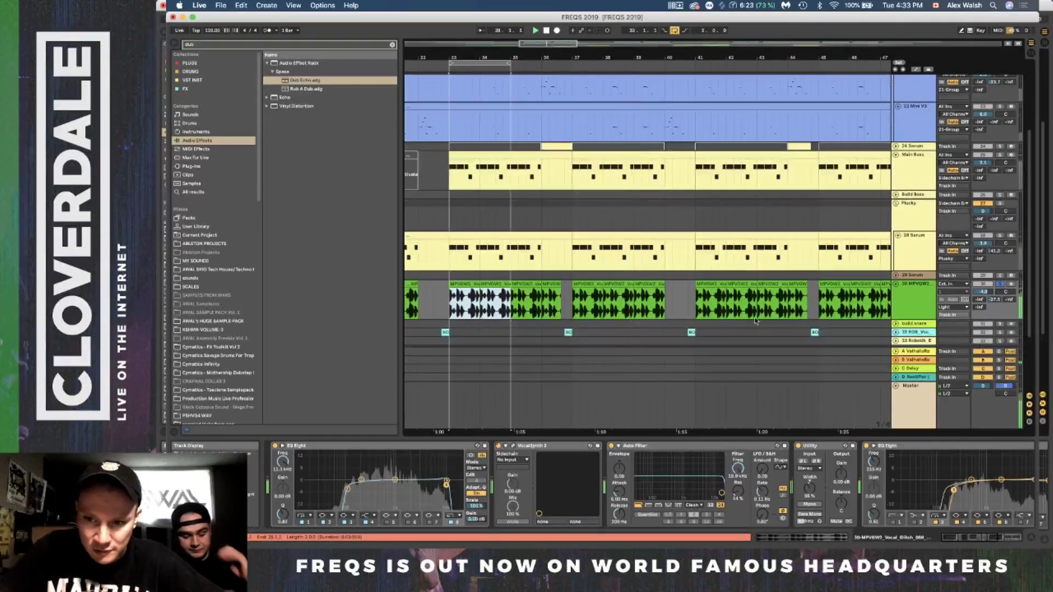
# Open VocalSynth 2 on the MPVGW2 vocal glitch track and close its Global Presets window.
pyautogui.click(894, 302)
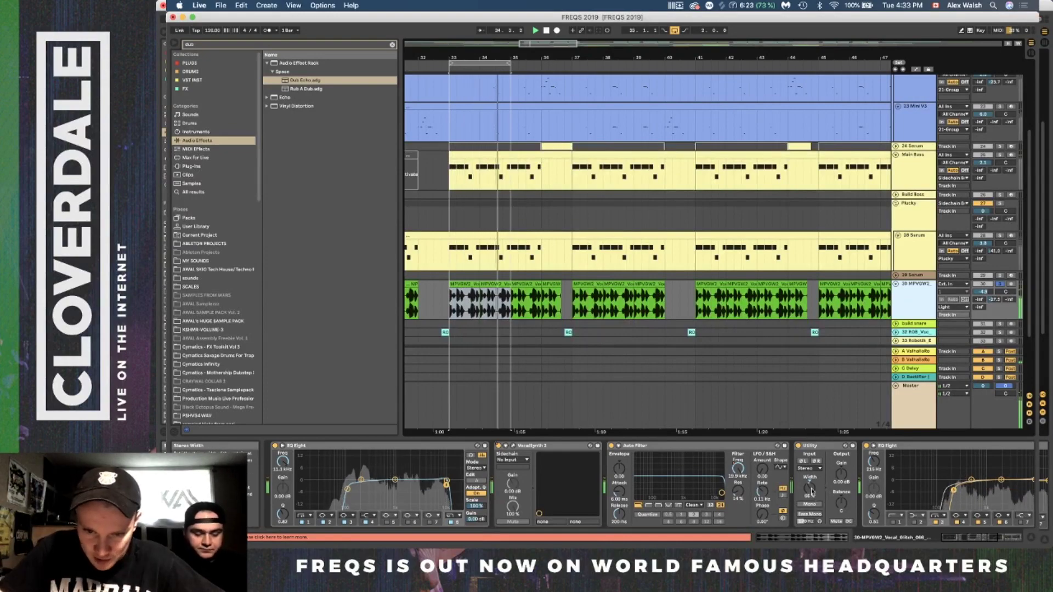
pyautogui.click(513, 447)
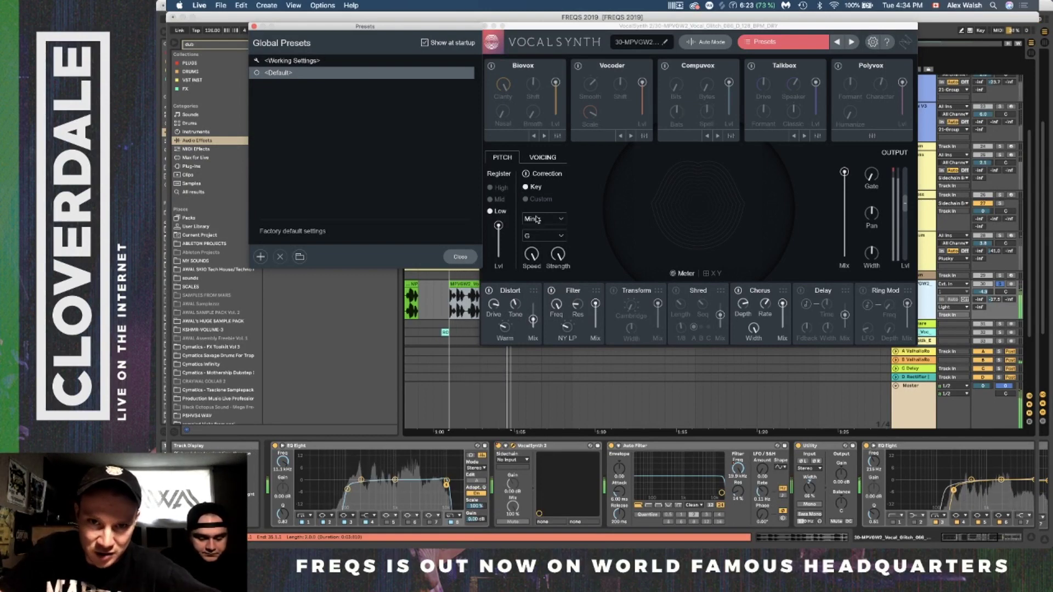
pyautogui.click(514, 294)
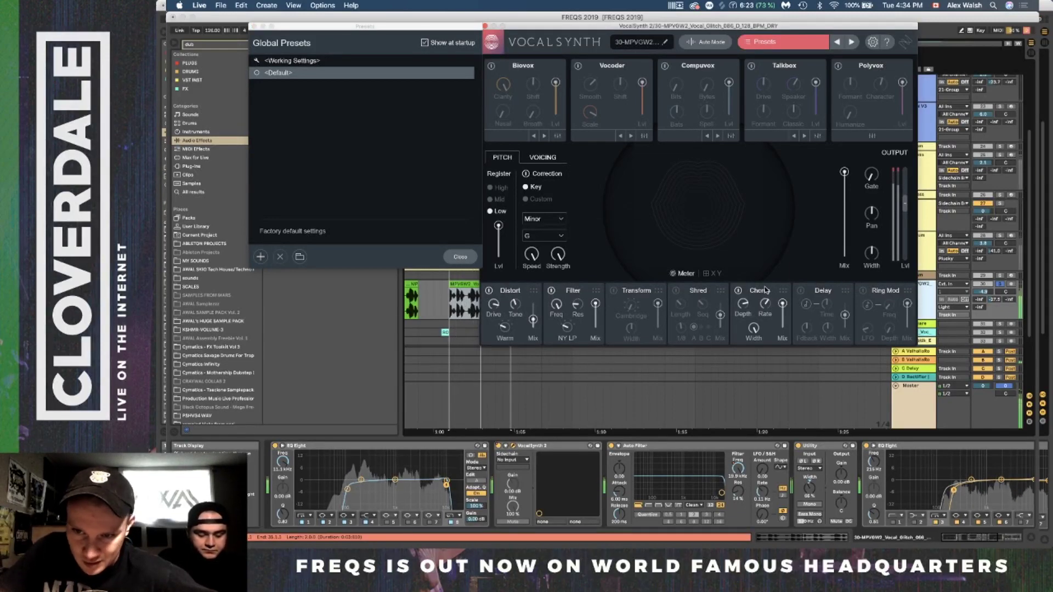
pyautogui.click(254, 27)
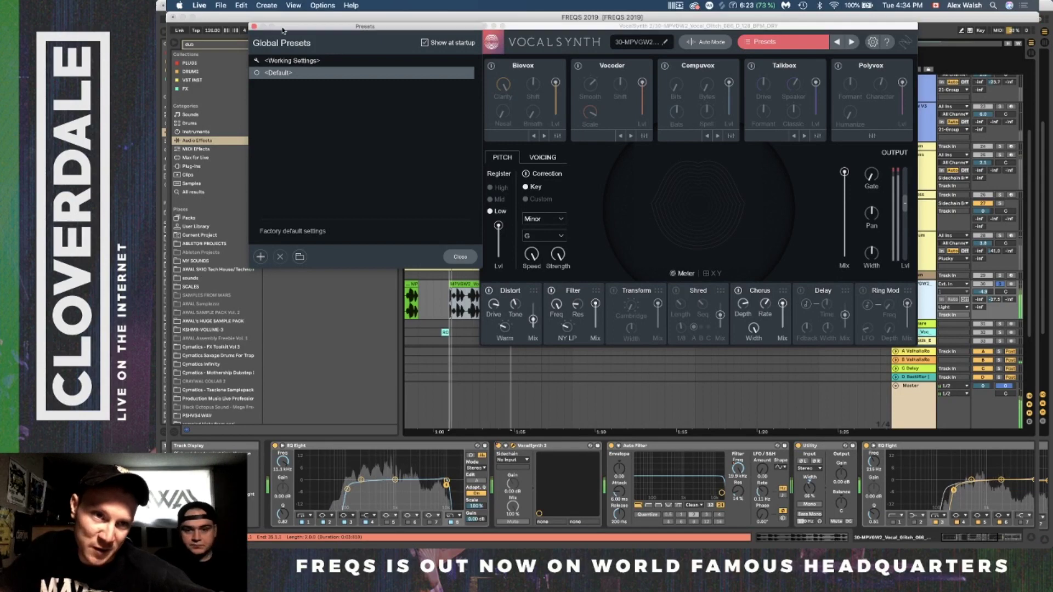
pyautogui.click(254, 27)
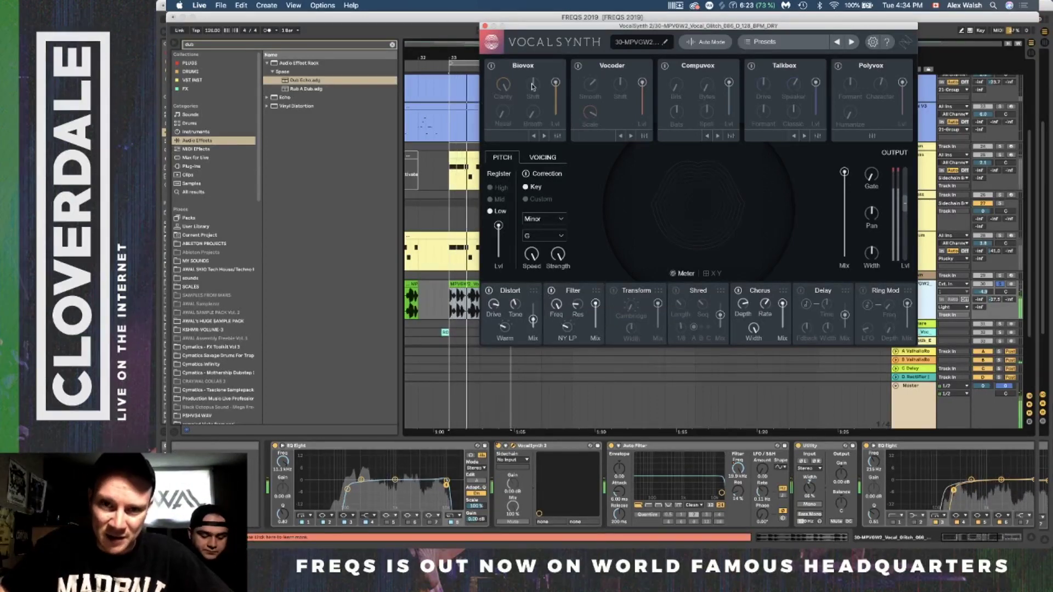
# Audition VocalSynth 2's Vocoder and Compuvox modules on the vocal glitch, and lower the output Mix to its minimum.
pyautogui.click(578, 67)
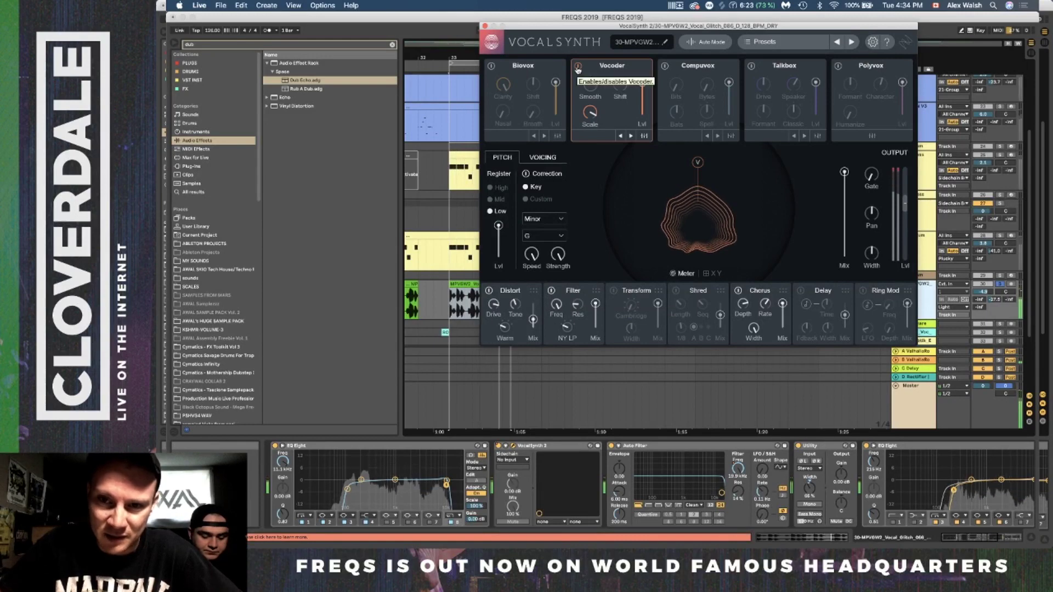
pyautogui.click(577, 67)
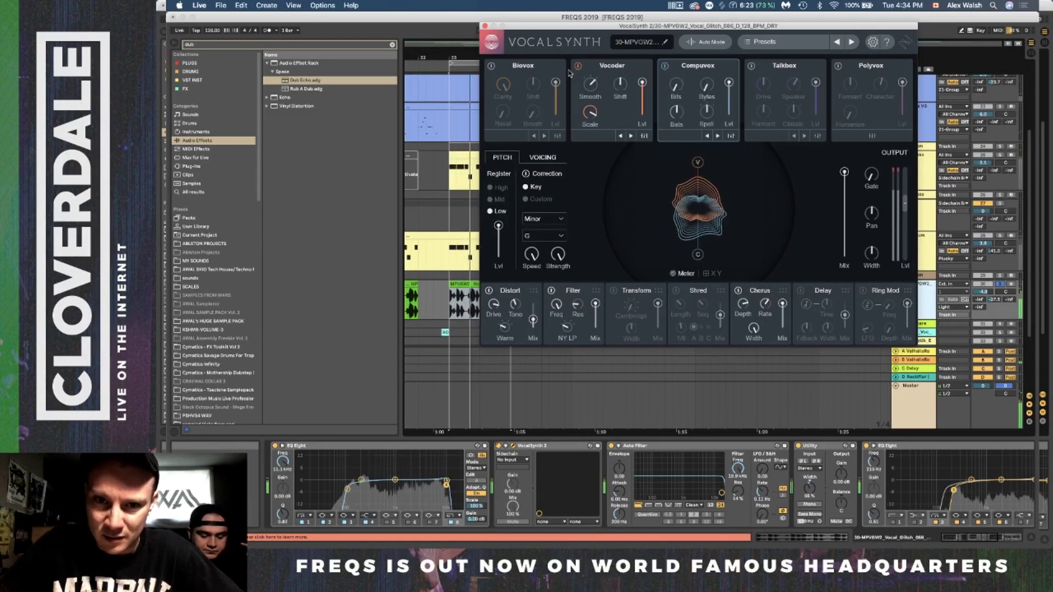
pyautogui.moveTo(844, 172); pyautogui.dragTo(844, 256)
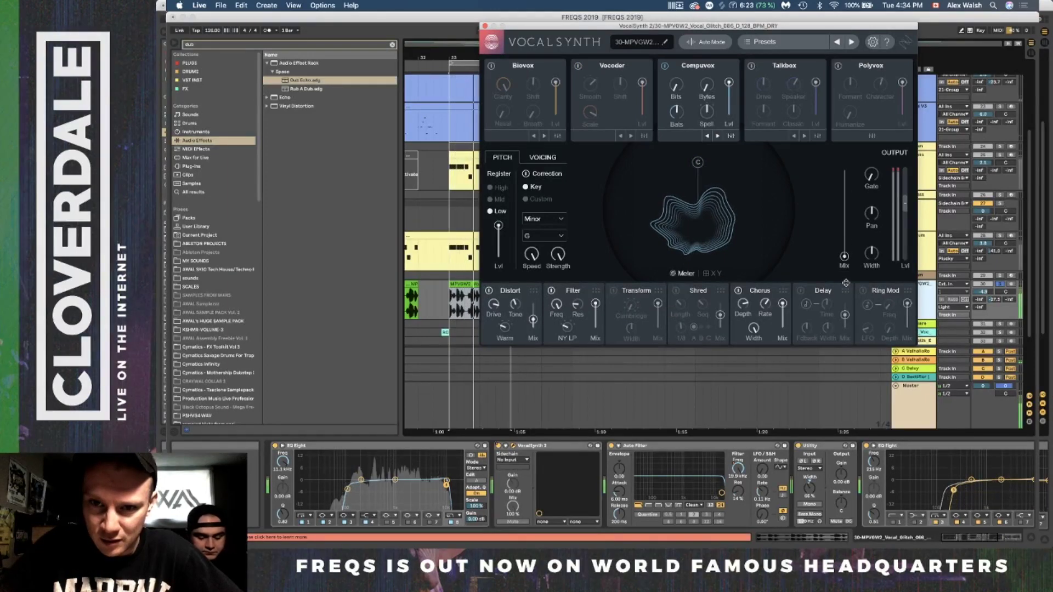
# Audition VocalSynth 2's Talkbox with and without Compuvox, and switch both modules off.
pyautogui.click(752, 66)
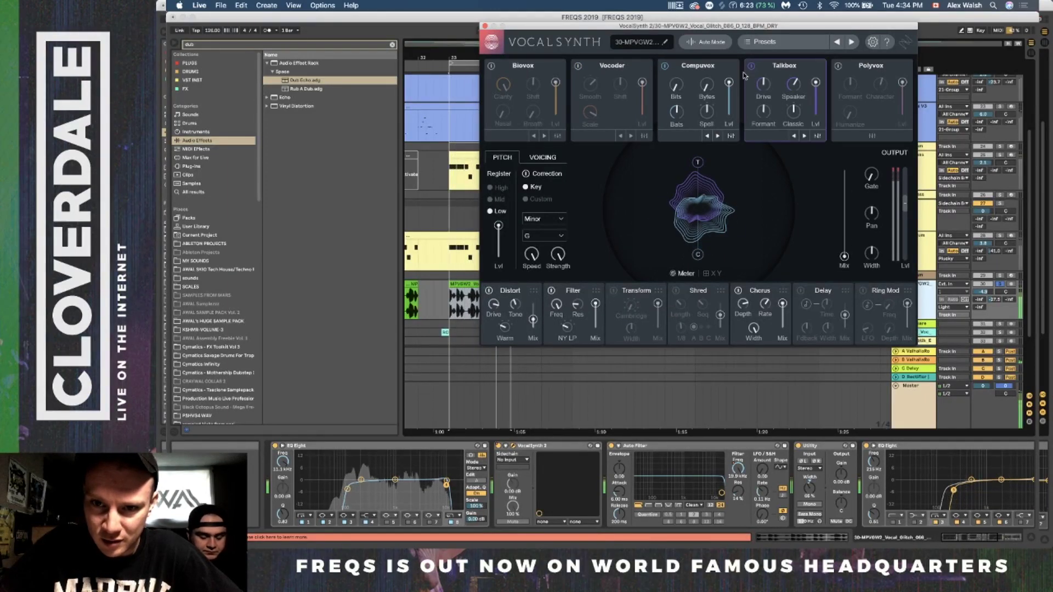
pyautogui.click(664, 67)
pyautogui.click(664, 66)
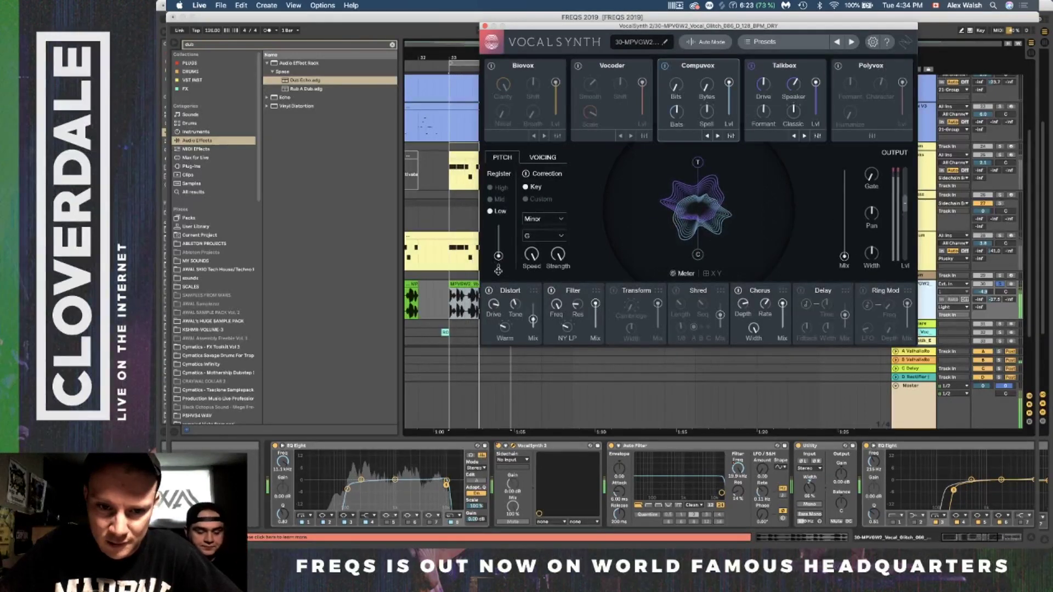
pyautogui.click(664, 66)
pyautogui.click(750, 67)
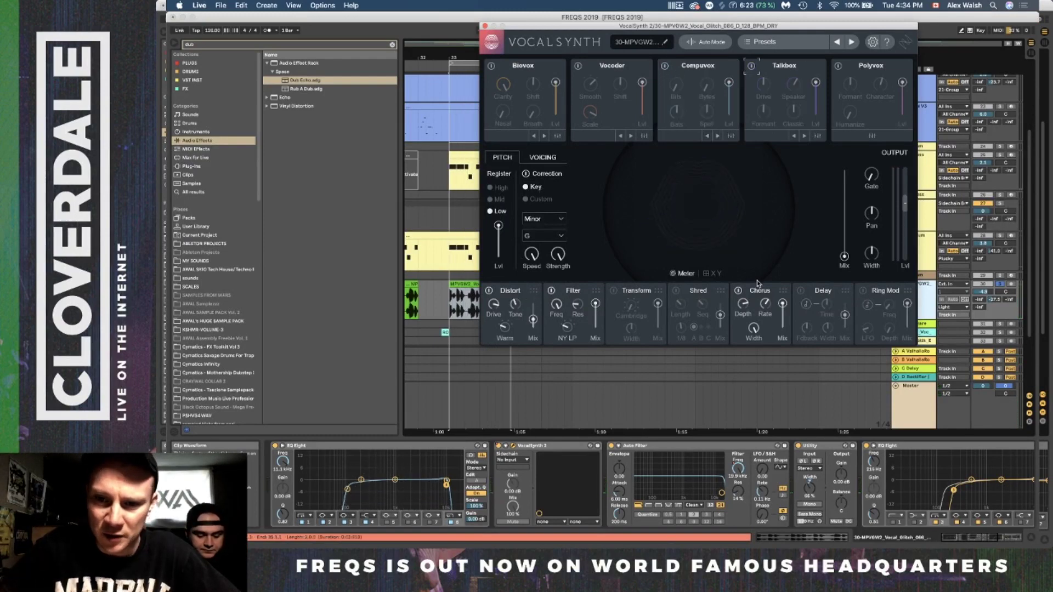
# Set VocalSynth 2's output Mix back to 100 and close its window.
pyautogui.moveTo(844, 257); pyautogui.dragTo(849, 98)
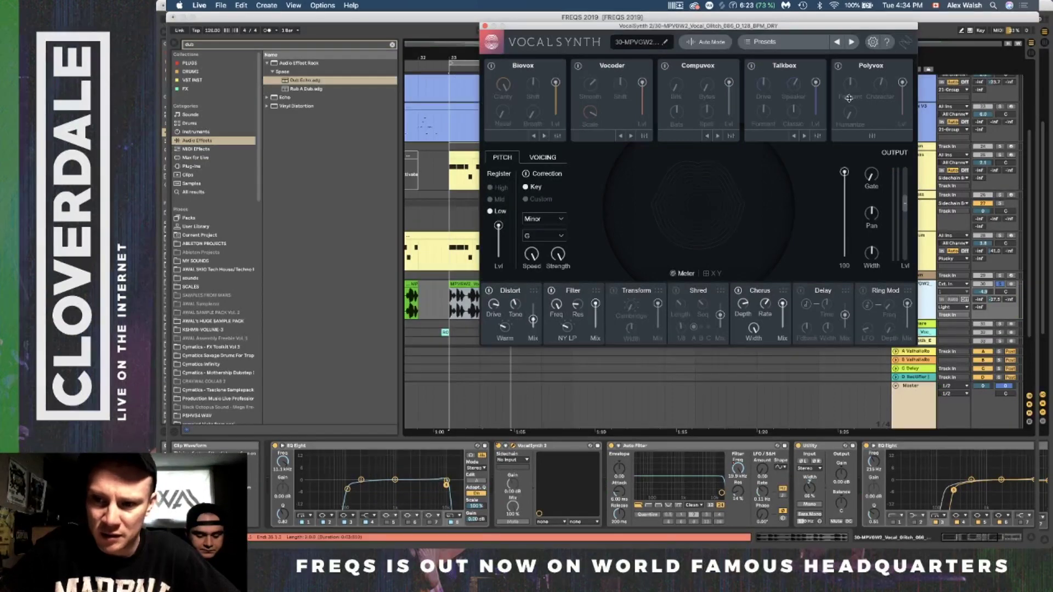
pyautogui.click(485, 26)
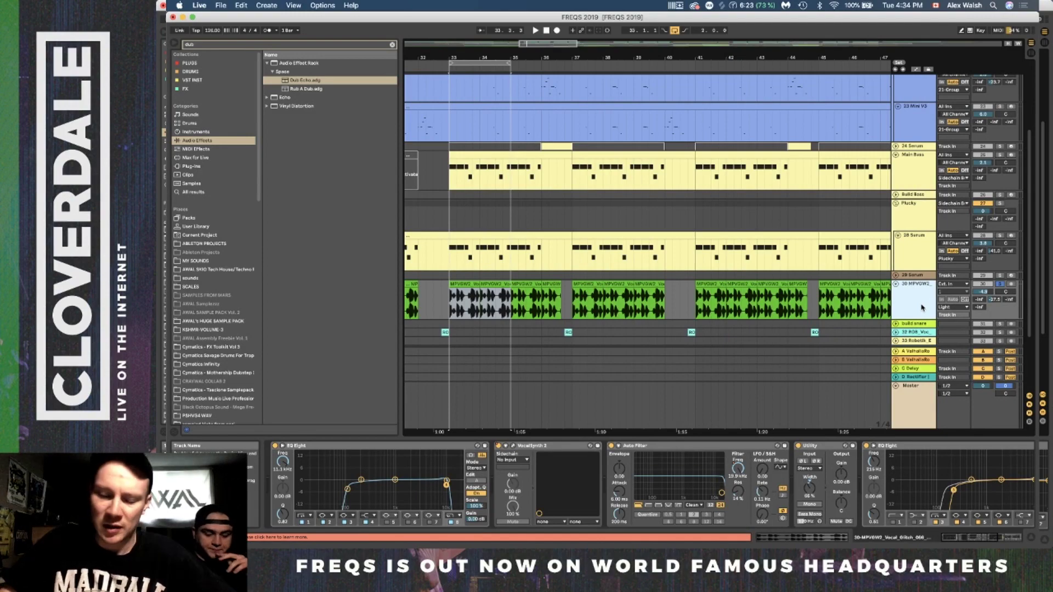
# Play the looped vocal glitch track and examine its effect chain from VocalSynth 2 through to the Reverb.
pyautogui.press('space')
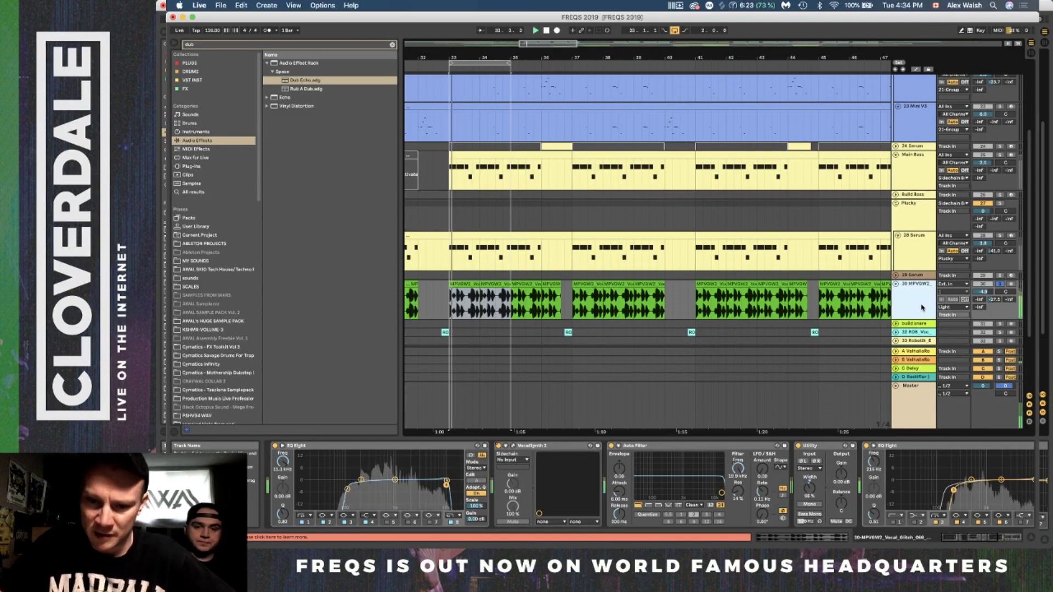
pyautogui.scroll(-5, 960, 474)
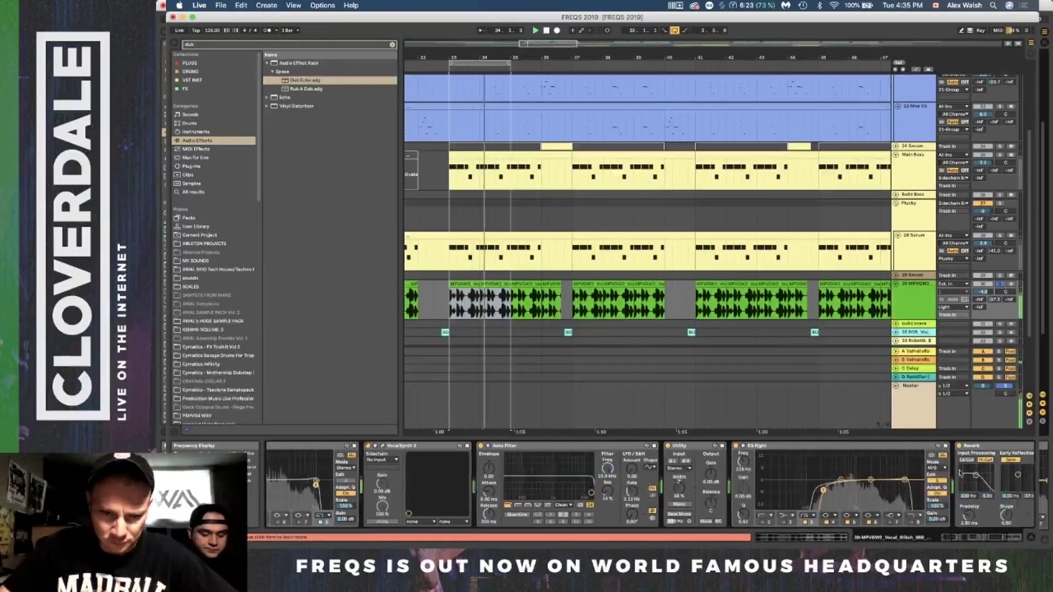
pyautogui.scroll(4, 960, 473)
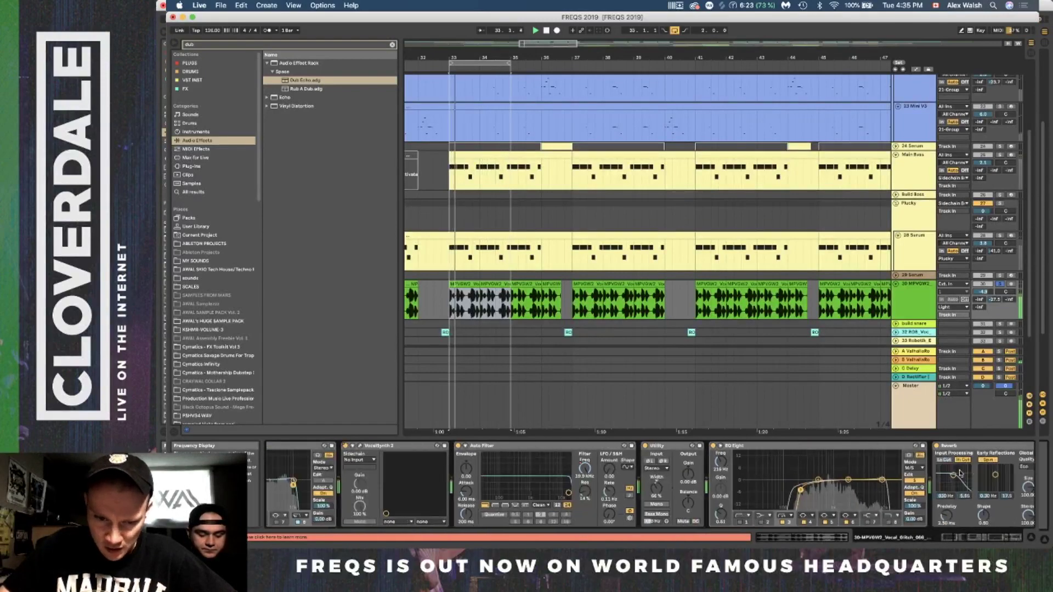
pyautogui.scroll(-3, 960, 473)
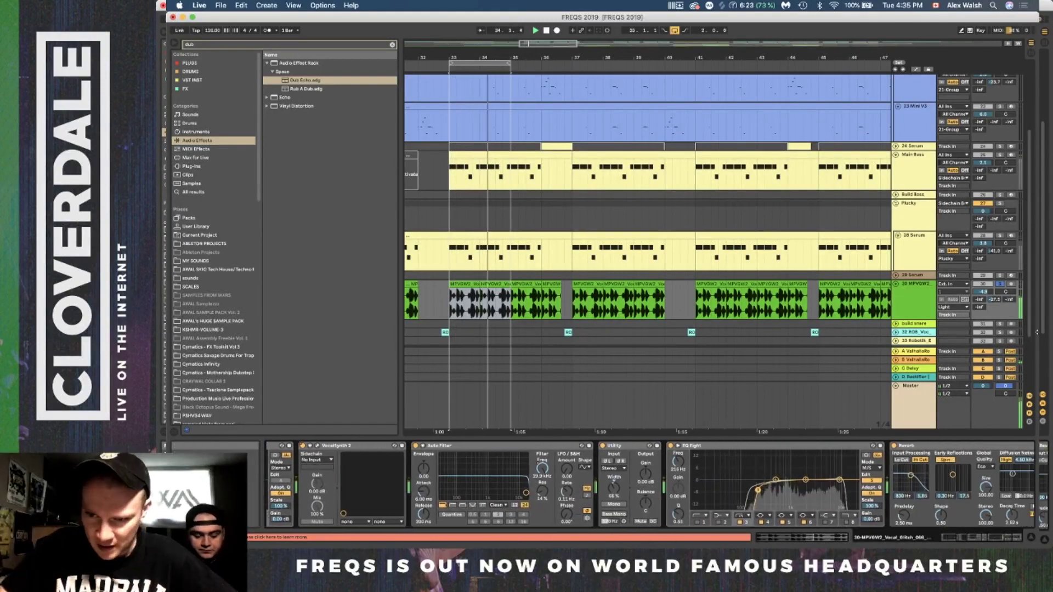
# Unsolo the MPVGW2 vocal glitch track and fold all the tracks in the arrangement.
pyautogui.click(1000, 284)
pyautogui.scroll(5, 785, 298)
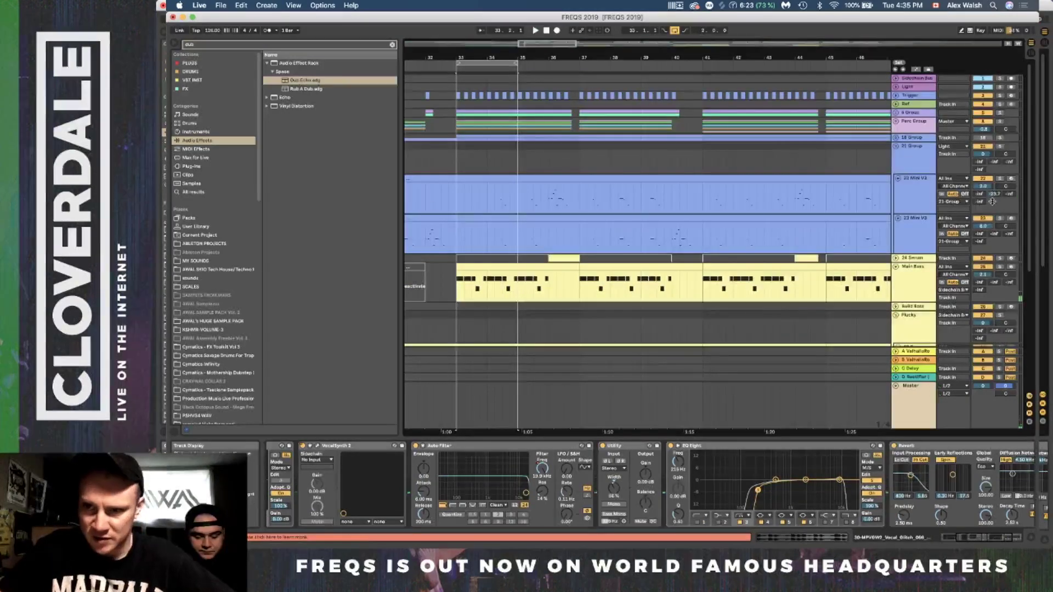
pyautogui.keyDown('alt'); pyautogui.click(895, 147); pyautogui.keyUp('alt')
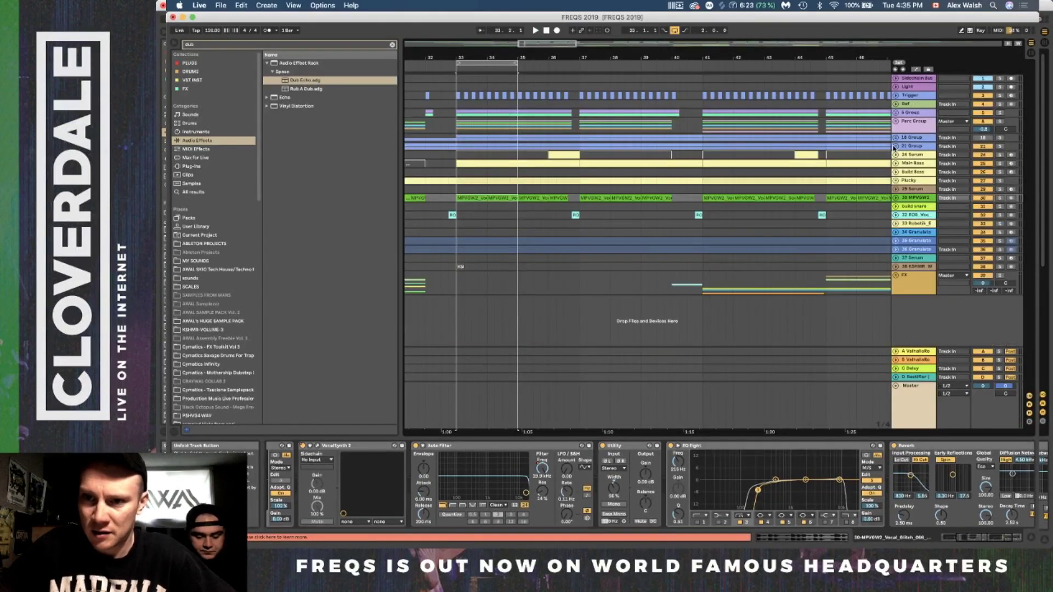
# Select and unfold the Sidechain Bus track, view its LFOTool curve, and close the plug-in window.
pyautogui.moveTo(466, 57); pyautogui.dragTo(557, 122)
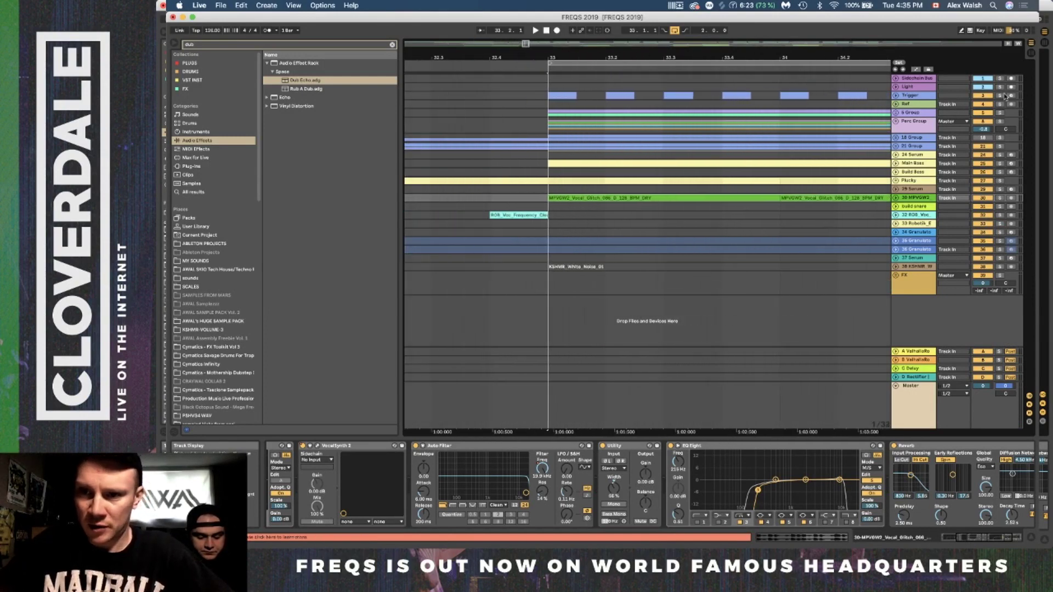
pyautogui.click(923, 90)
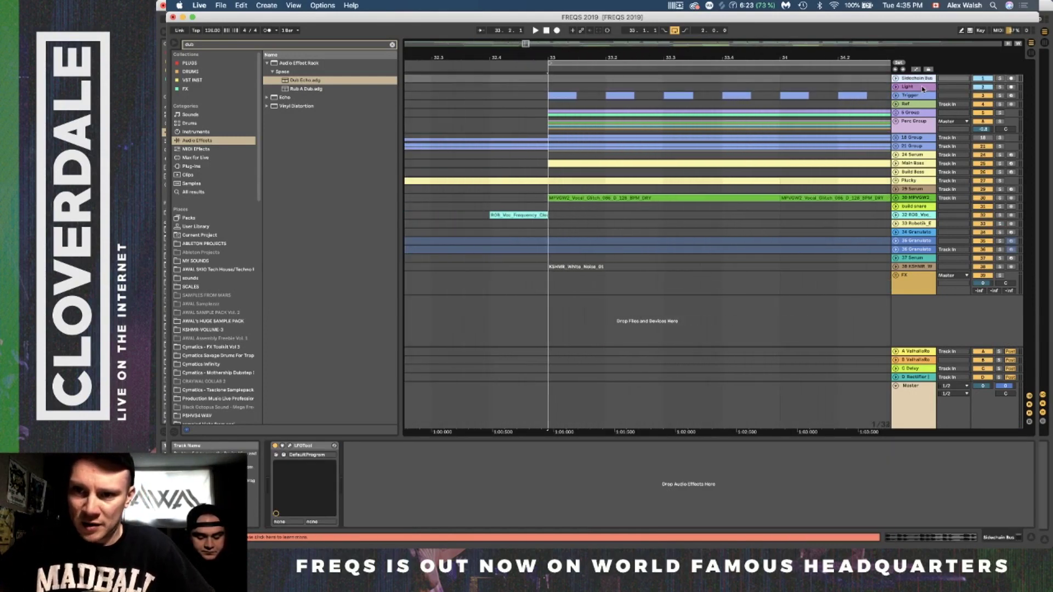
pyautogui.hscroll(3, 796, 135)
pyautogui.moveTo(787, 58); pyautogui.dragTo(786, 36)
pyautogui.hscroll(3, 818, 117)
pyautogui.hscroll(1, 818, 117)
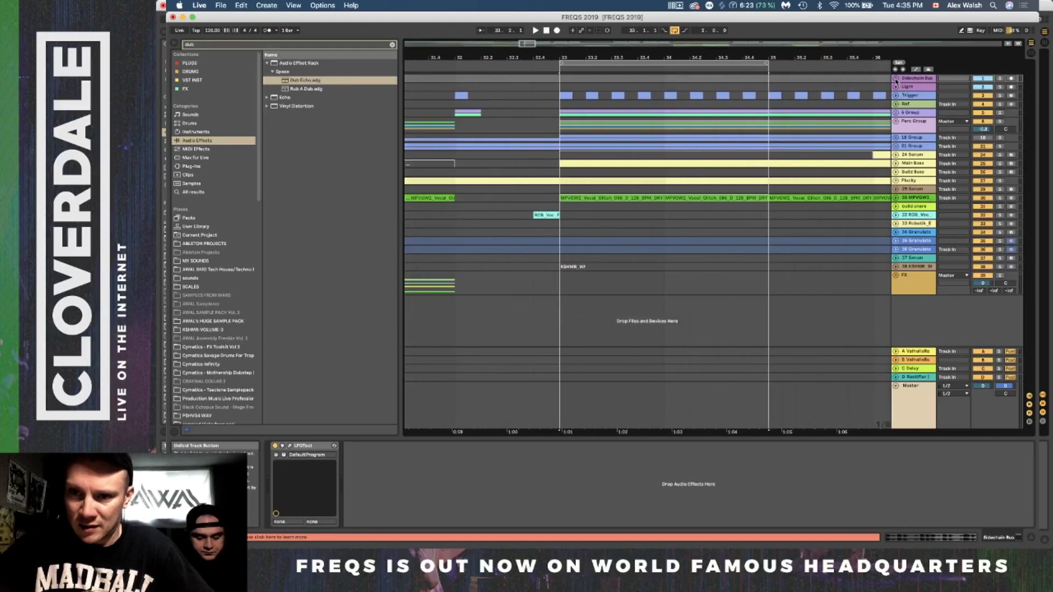
pyautogui.click(896, 80)
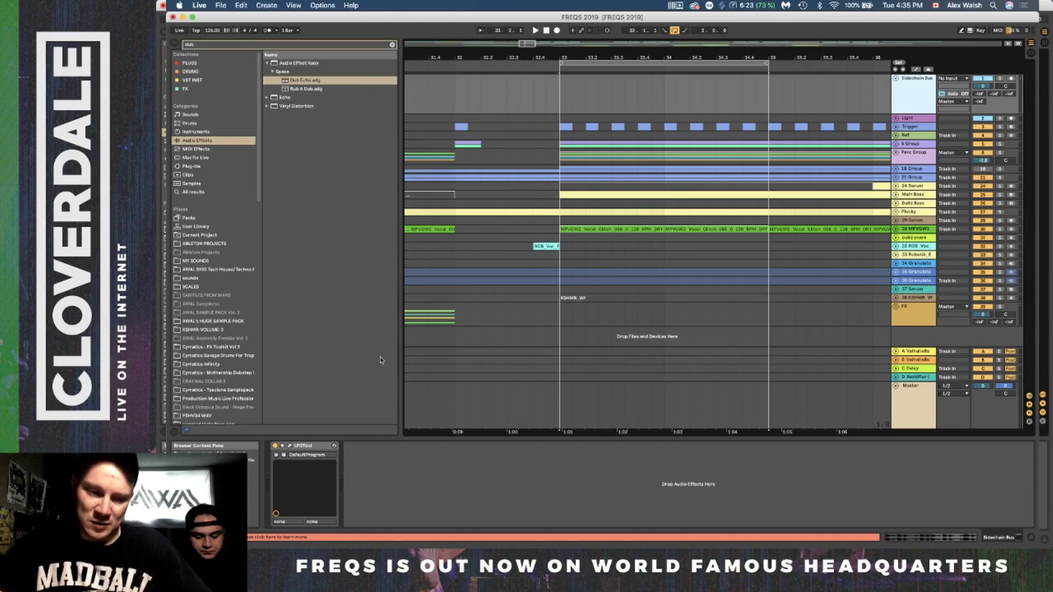
pyautogui.click(291, 447)
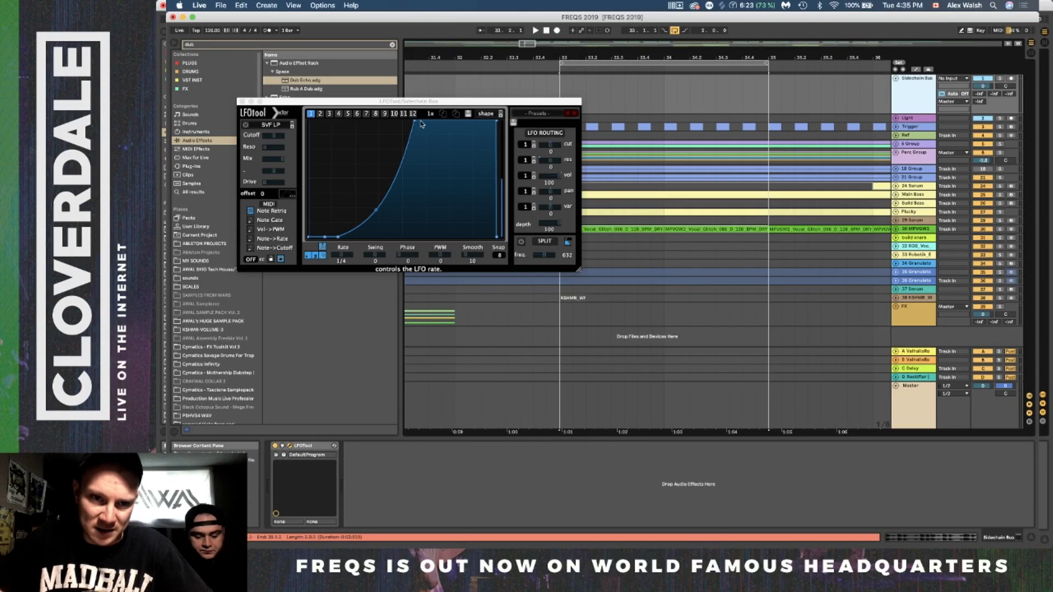
pyautogui.click(242, 101)
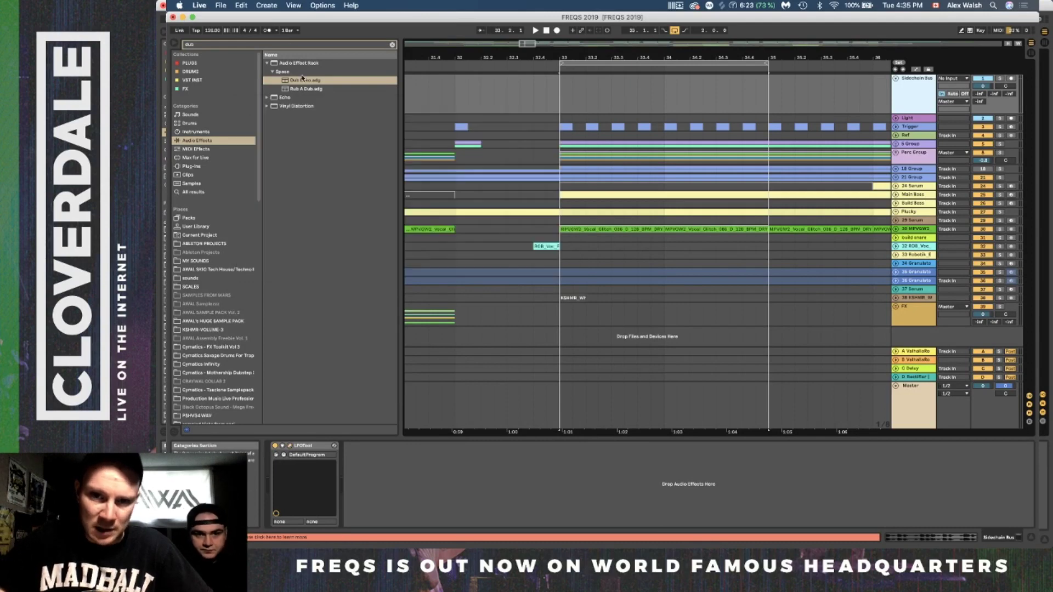
# Unfold the Trigger track and the kick group, and select the Trigger clip at bar 33 to show its Instrument Rack.
pyautogui.click(896, 127)
pyautogui.hscroll(2, 610, 163)
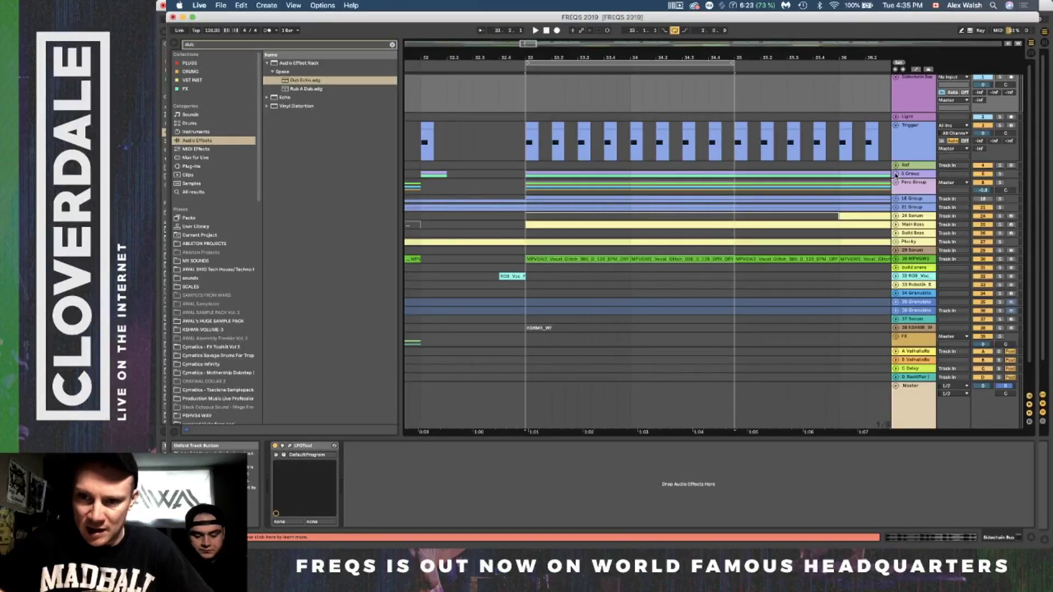
pyautogui.click(895, 173)
pyautogui.hscroll(2, 535, 155)
pyautogui.scroll(-1, 535, 155)
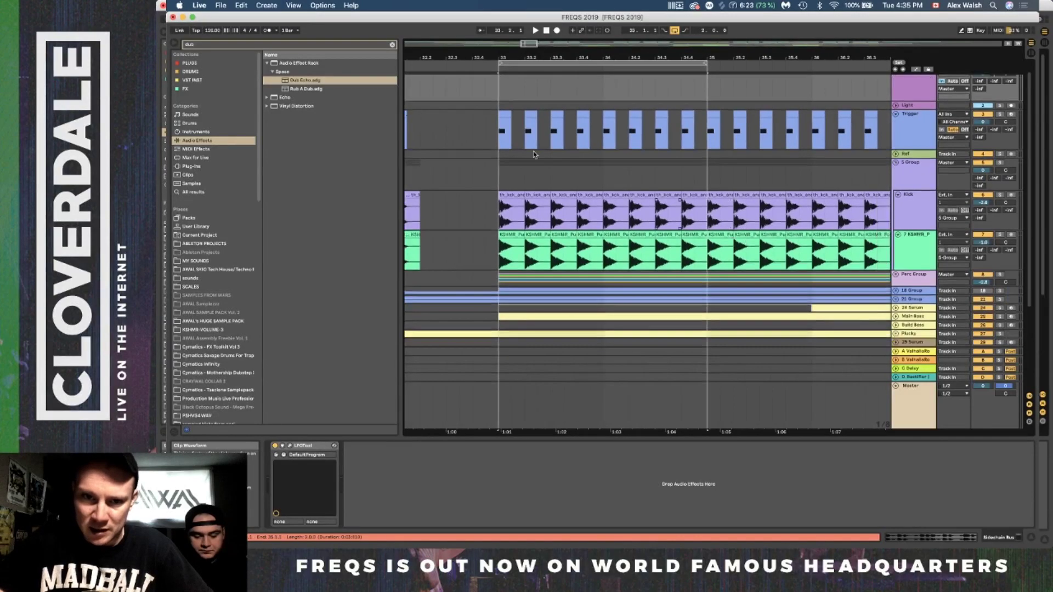
pyautogui.click(507, 113)
pyautogui.scroll(1, 609, 135)
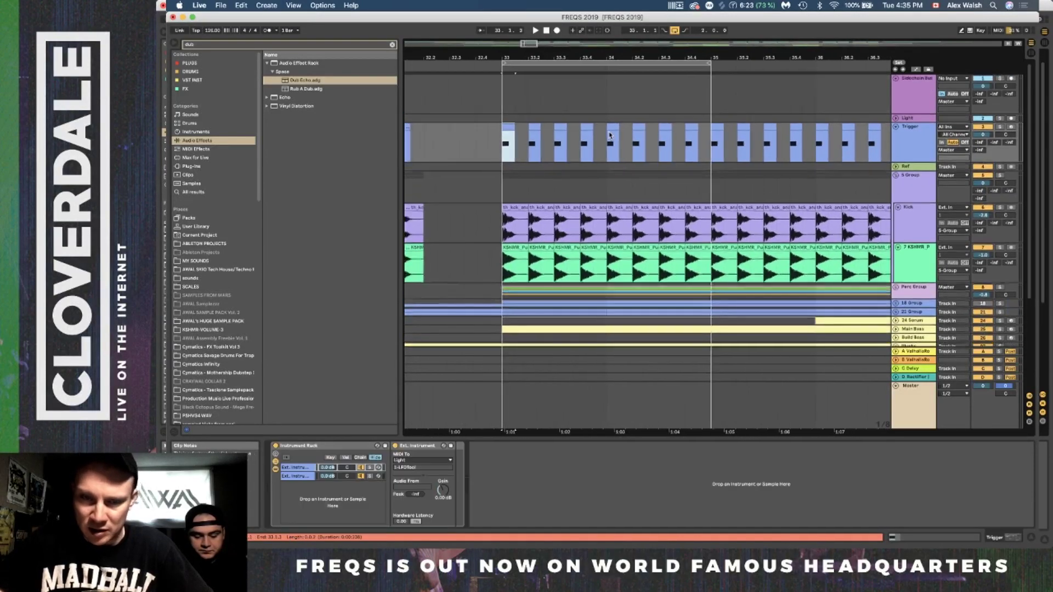
# Reopen LFOTool on the Sidechain Bus to review the ducking curve, and close its window.
pyautogui.click(919, 109)
pyautogui.click(291, 446)
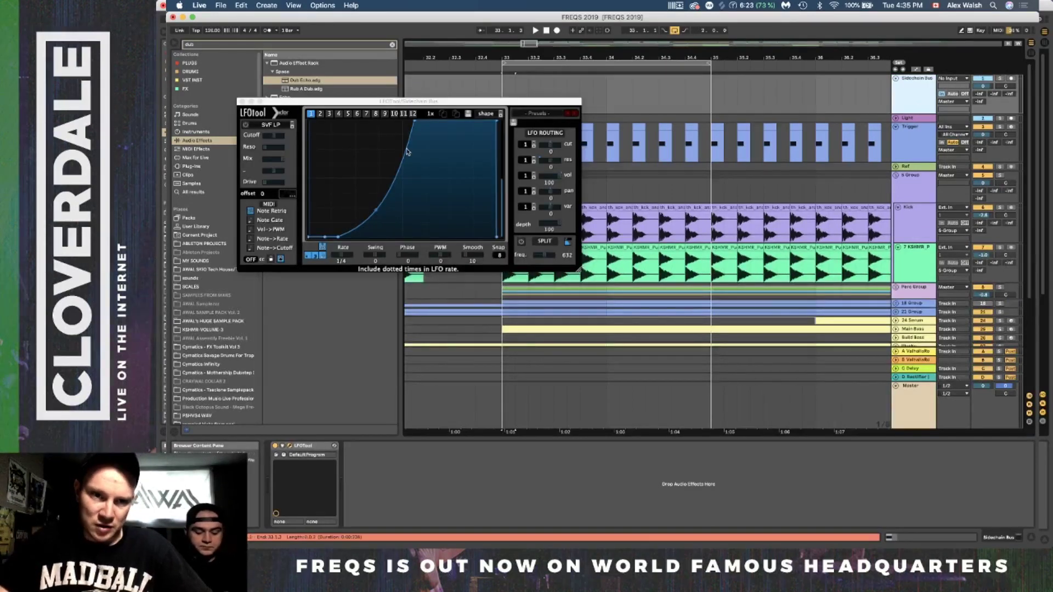
pyautogui.click(243, 102)
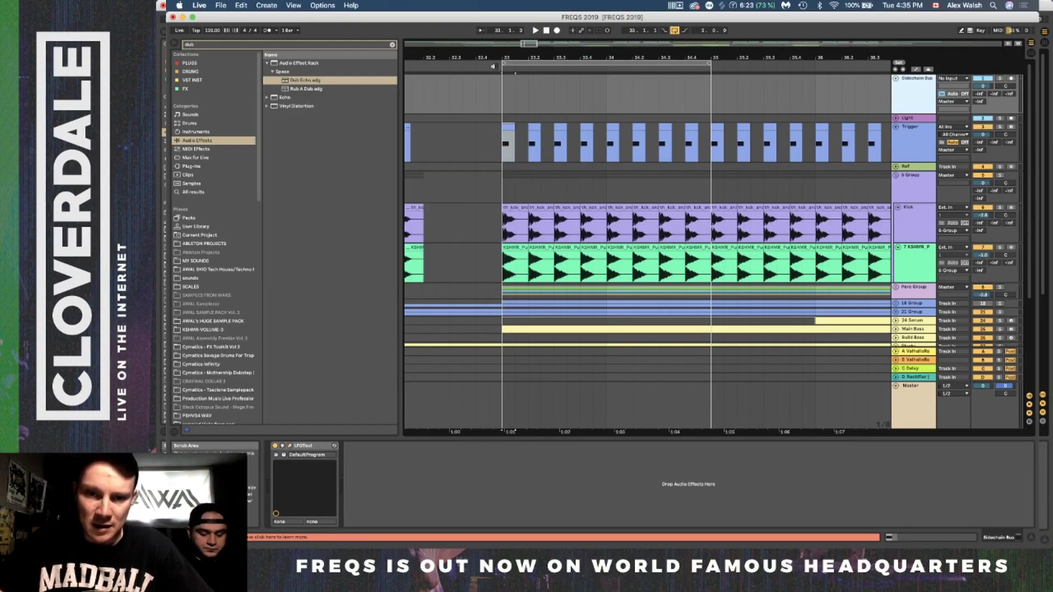
# Unfold and select the Main Bass track, and choose Sidechain Bus as its output routing.
pyautogui.scroll(-5, 713, 219)
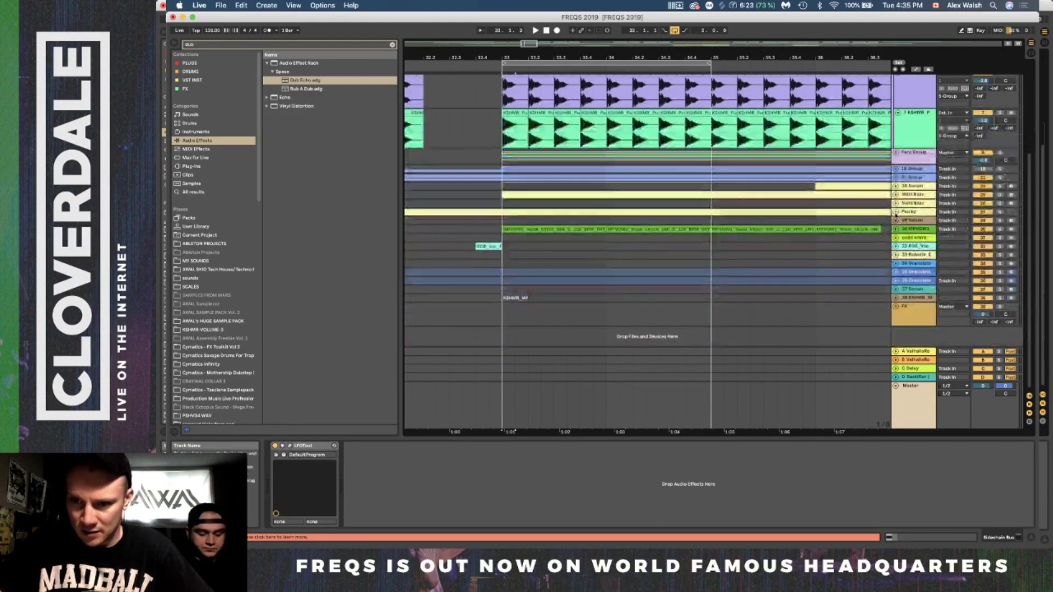
pyautogui.click(896, 194)
pyautogui.click(915, 207)
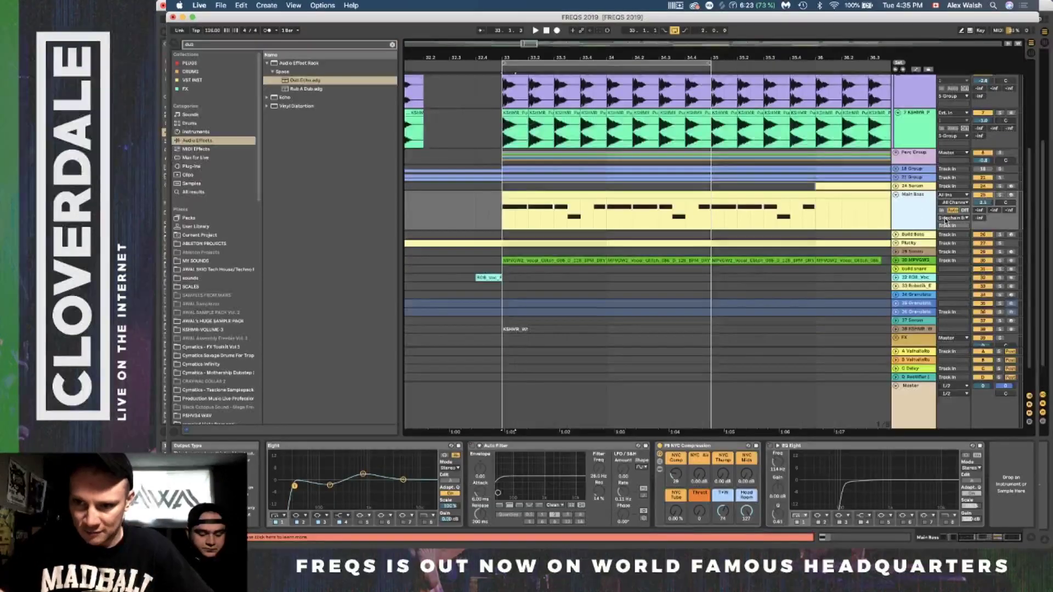
pyautogui.click(945, 221)
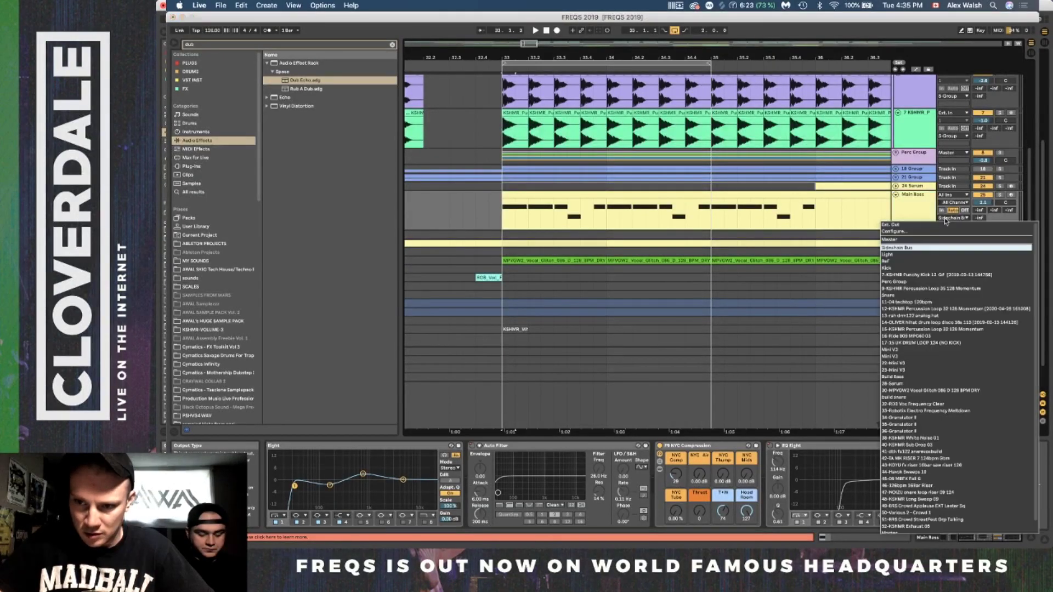
pyautogui.click(940, 246)
# Unfold and select the 24 Serum track, and check its output routing without changing it.
pyautogui.click(896, 186)
pyautogui.click(908, 202)
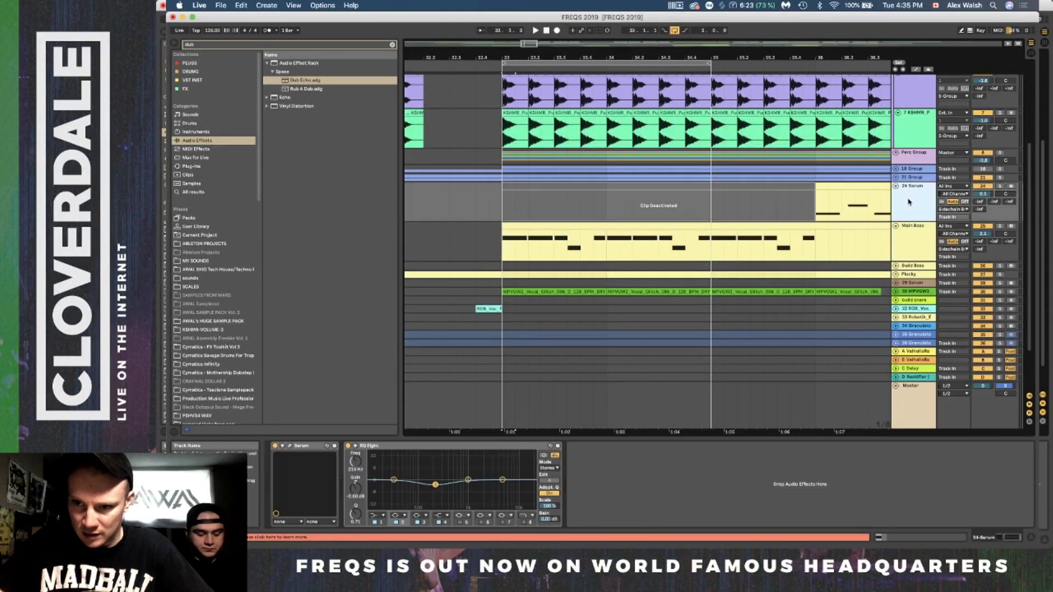
pyautogui.click(953, 210)
pyautogui.press('Escape')
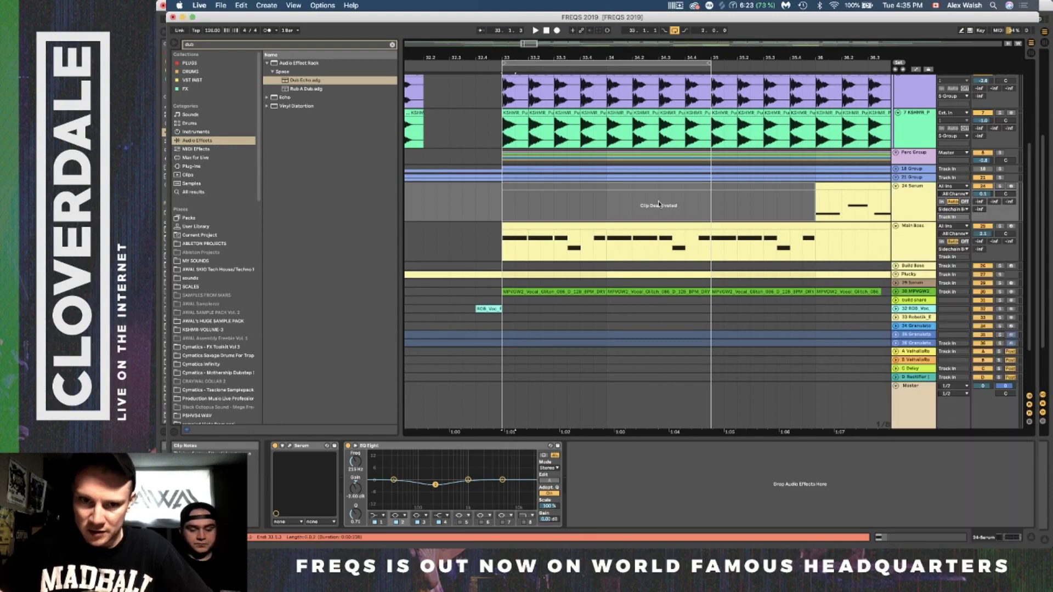
# Select the Trigger track's clips across bars 33 to 37, and extend the loop to four bars from bar 33.
pyautogui.scroll(3, 649, 181)
pyautogui.hscroll(2, 649, 181)
pyautogui.scroll(3, 649, 181)
pyautogui.scroll(-4, 649, 181)
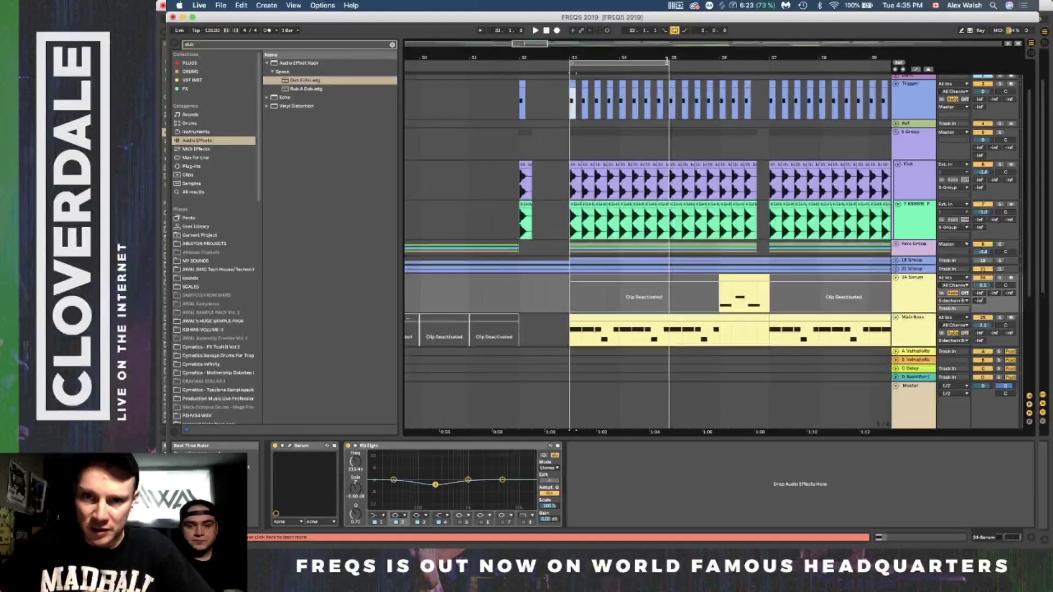
pyautogui.moveTo(757, 71); pyautogui.dragTo(773, 71)
pyautogui.scroll(3, 775, 143)
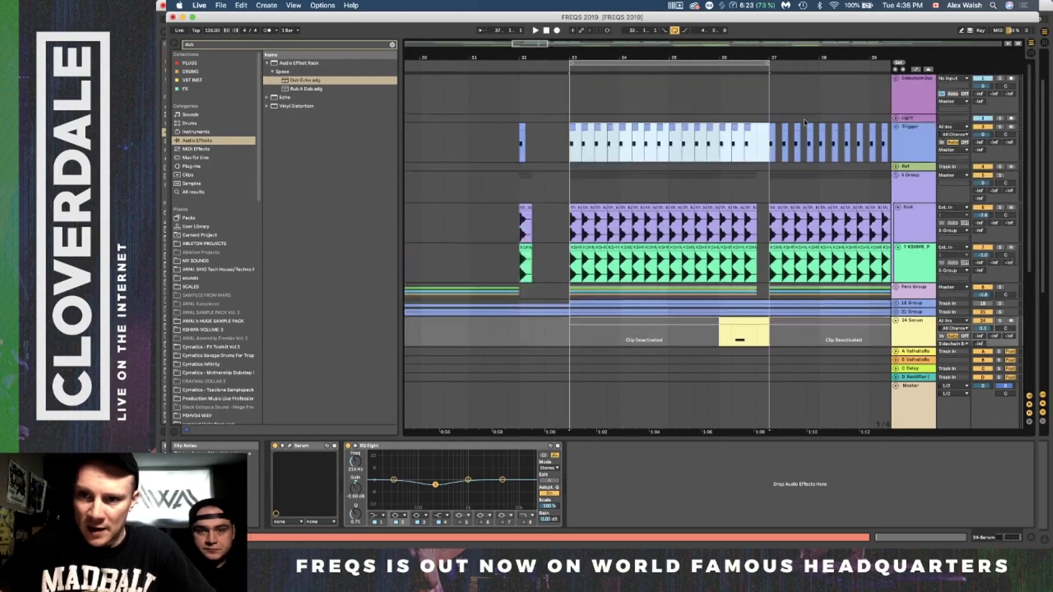
# Unfold and select the Light track, view its LFOTool curve, and close the plug-in window.
pyautogui.click(896, 118)
pyautogui.click(925, 135)
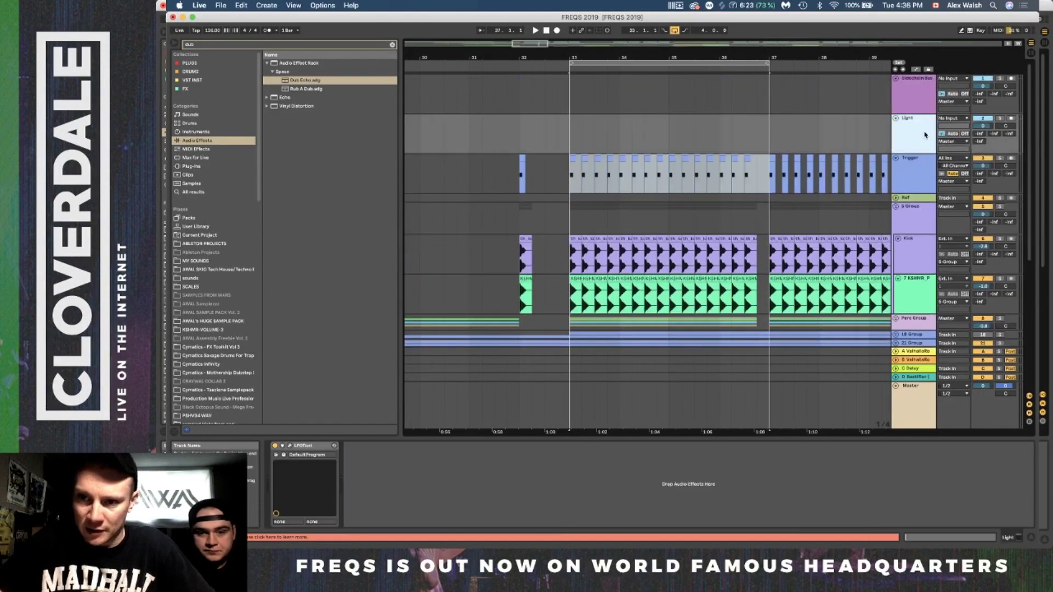
pyautogui.click(290, 446)
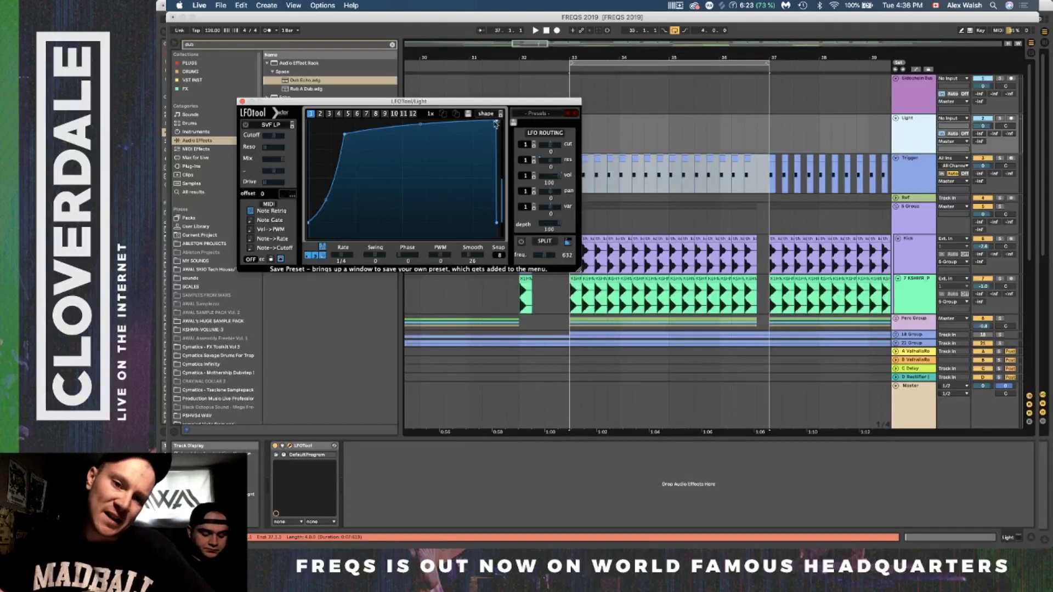
pyautogui.click(242, 102)
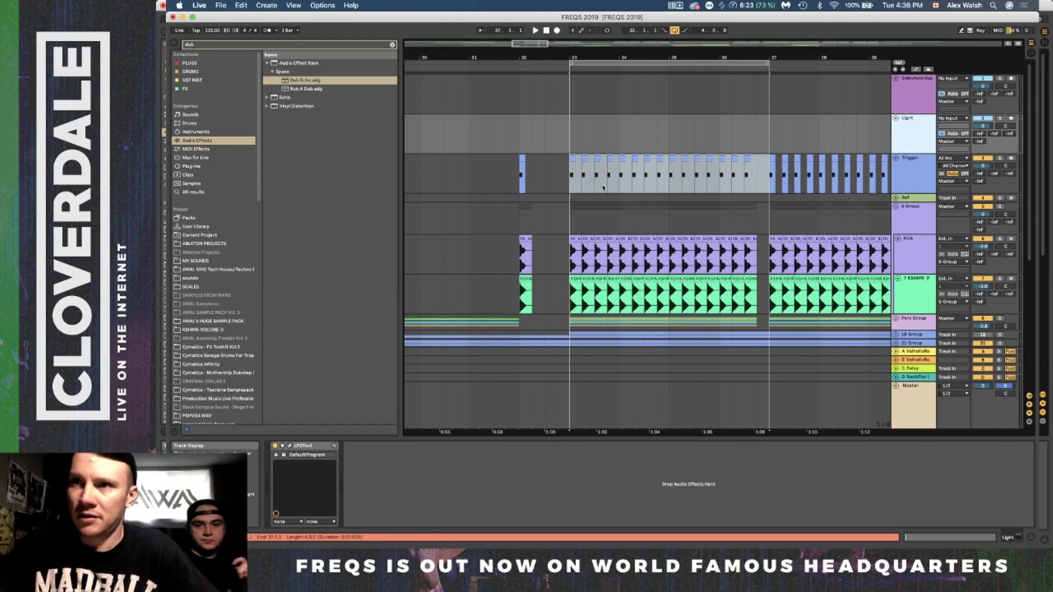
# Unfold and select the 30-MPVGM2 vocal glitch track, and check its output routing and return sends.
pyautogui.hscroll(2, 603, 187)
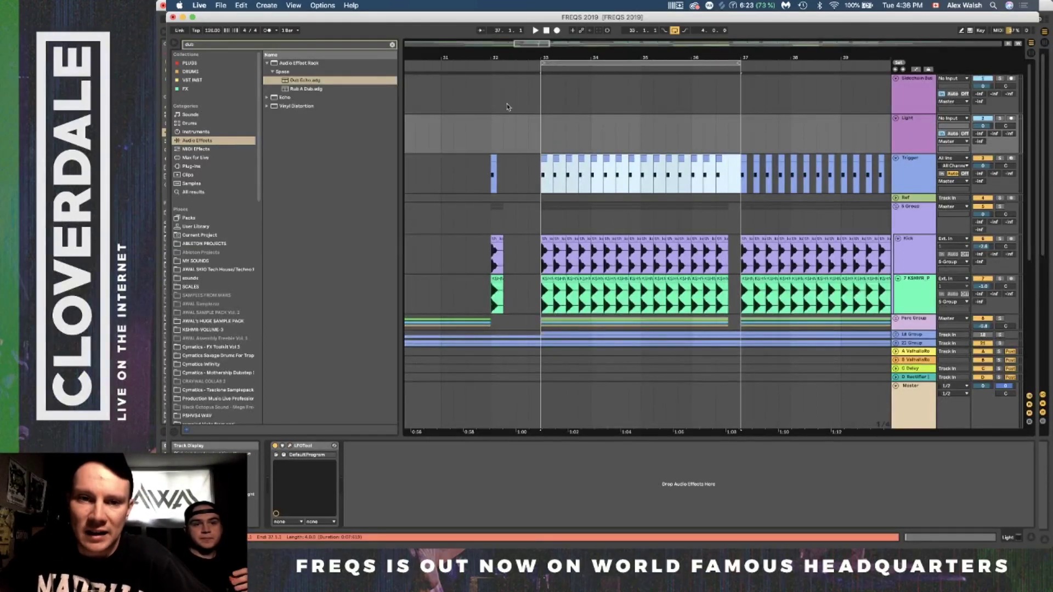
pyautogui.click(915, 138)
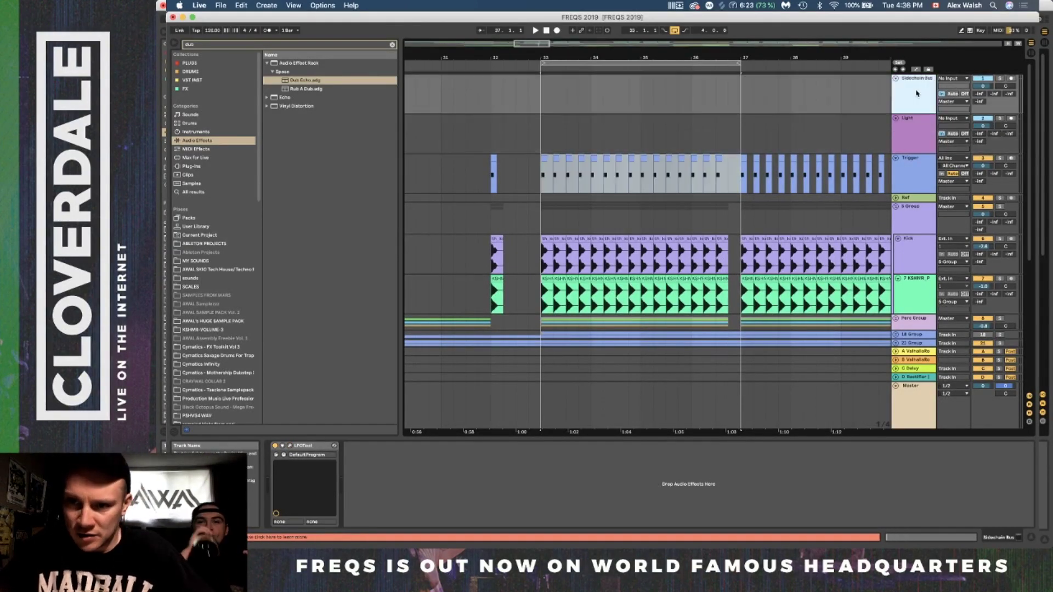
pyautogui.scroll(-6, 913, 109)
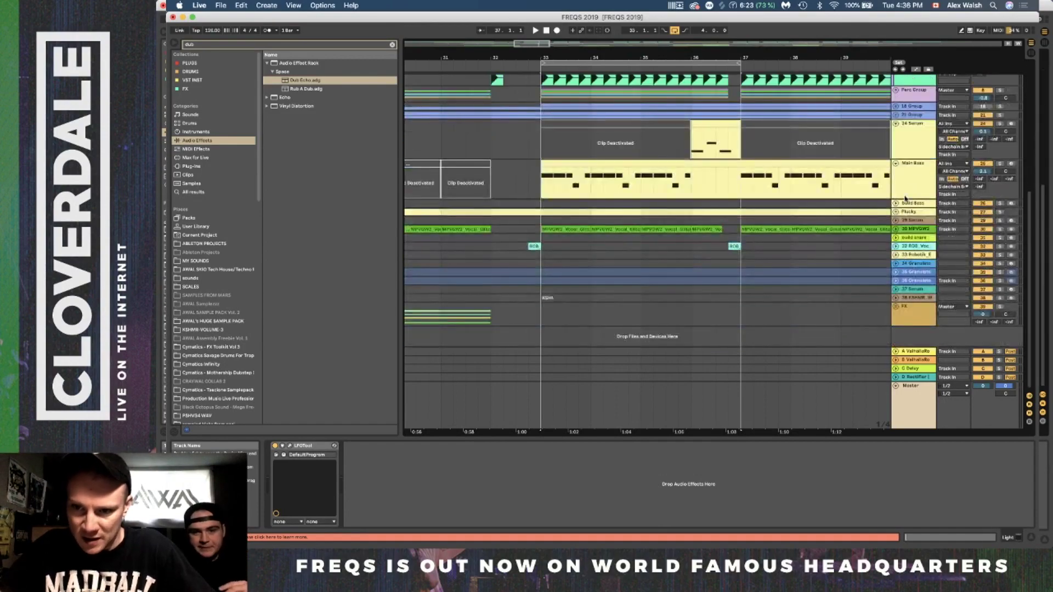
pyautogui.click(895, 230)
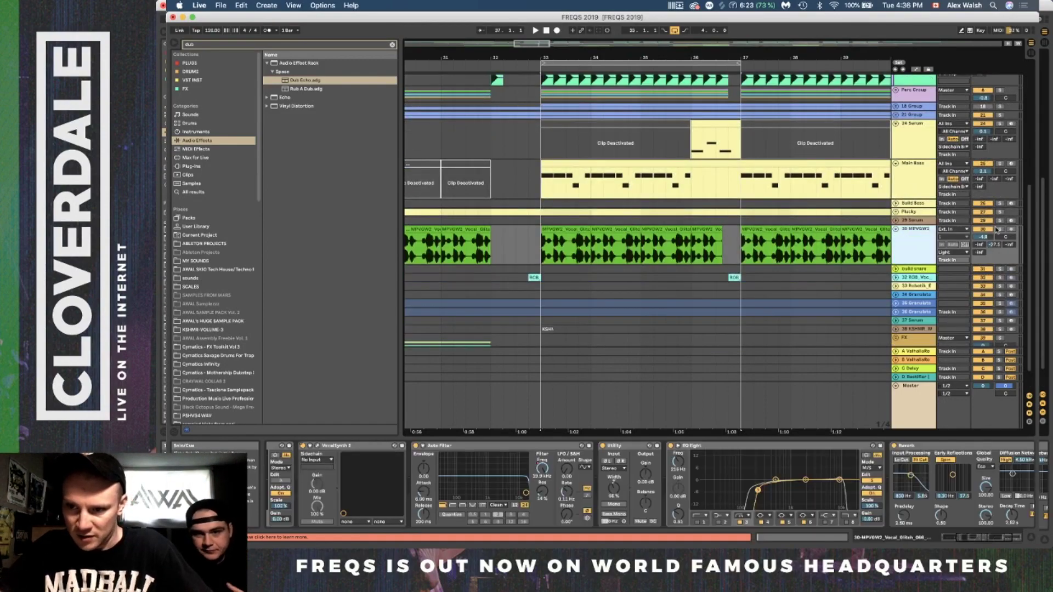
pyautogui.click(993, 246)
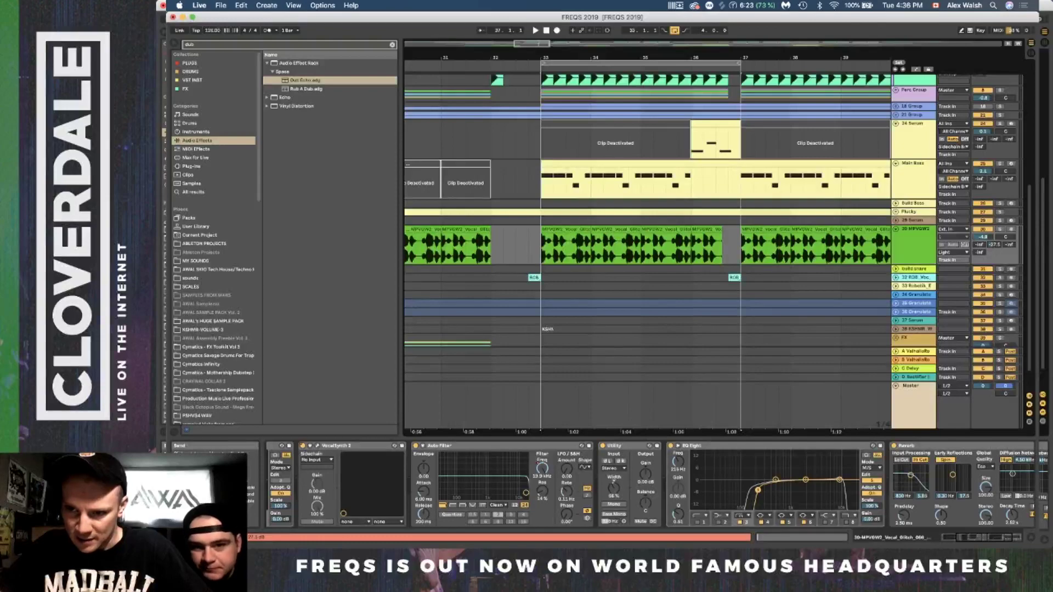
# Unfold and select the B Valhalla return track that receives the vocal glitch send.
pyautogui.click(895, 360)
pyautogui.click(914, 350)
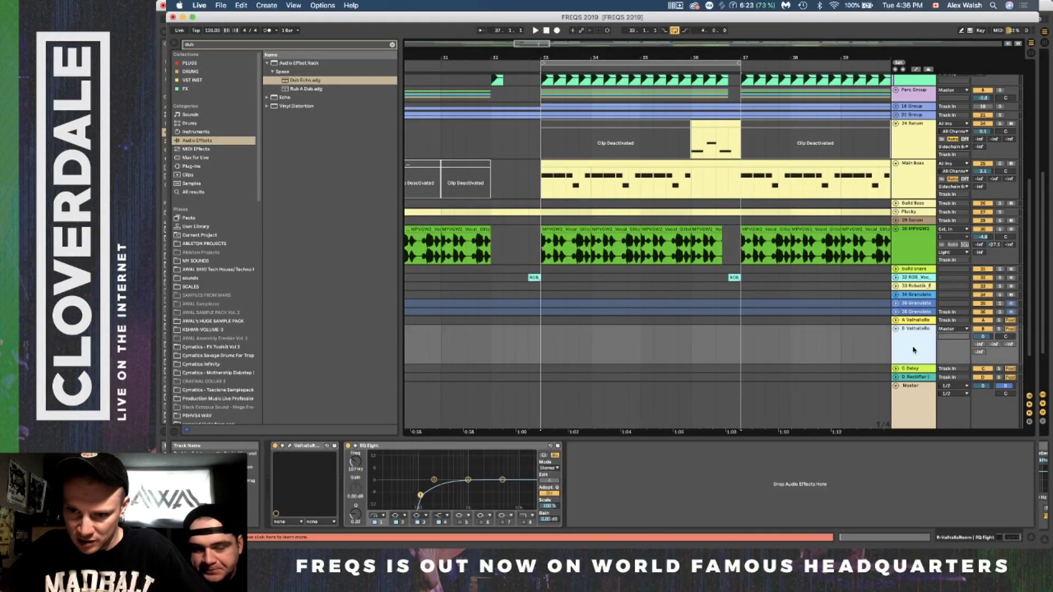
pyautogui.scroll(1, 730, 247)
pyautogui.scroll(3, 730, 247)
pyautogui.scroll(-6, 647, 181)
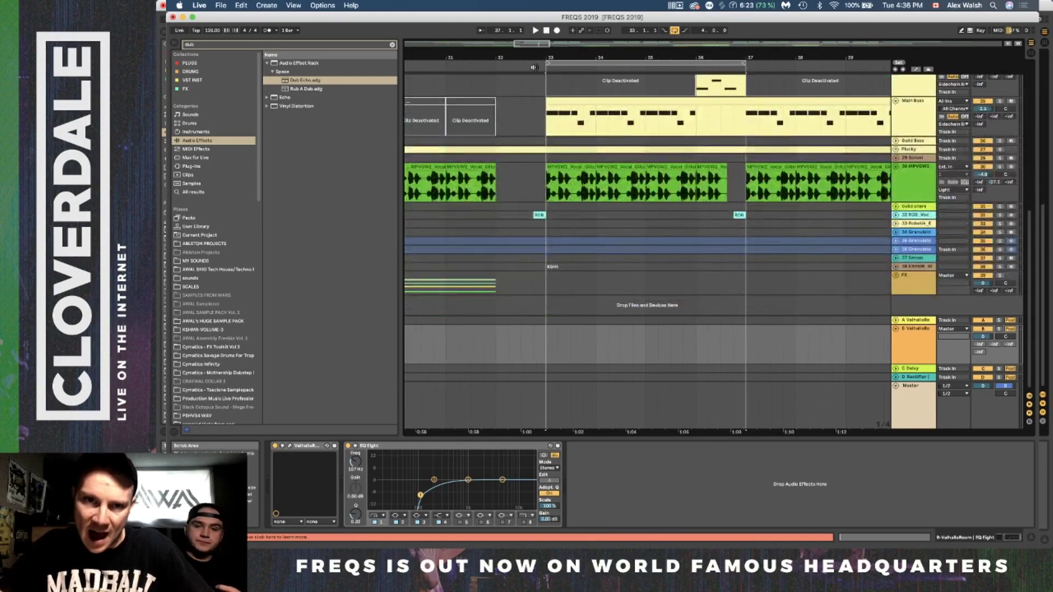
# Start playback near bar 33, select the vocal glitch clips across bars 33 to 37, and loop that selection.
pyautogui.click(538, 66)
pyautogui.scroll(3, 706, 188)
pyautogui.scroll(3, 706, 188)
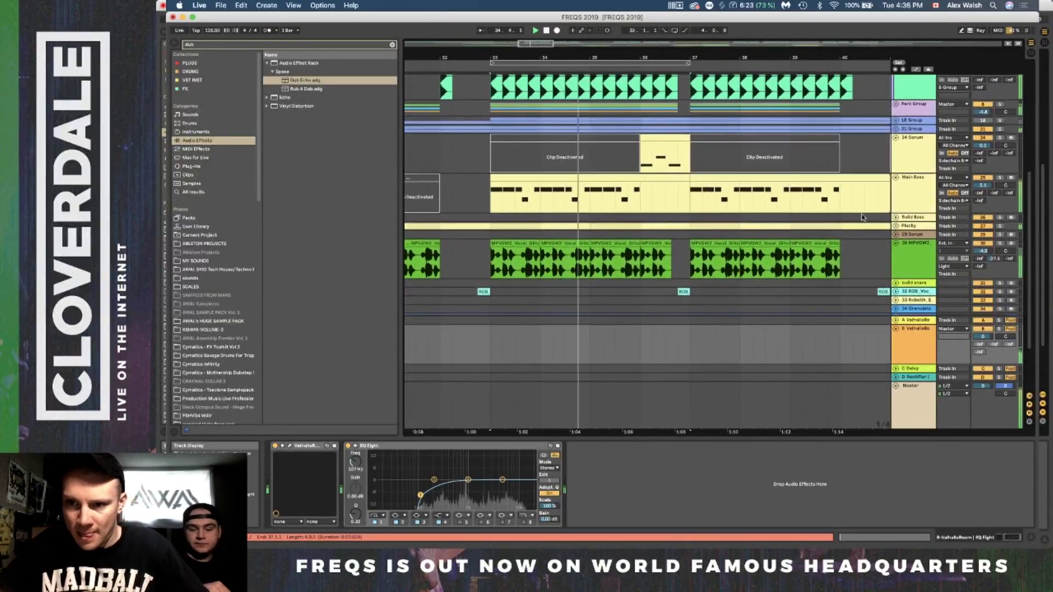
pyautogui.moveTo(493, 269); pyautogui.dragTo(688, 270)
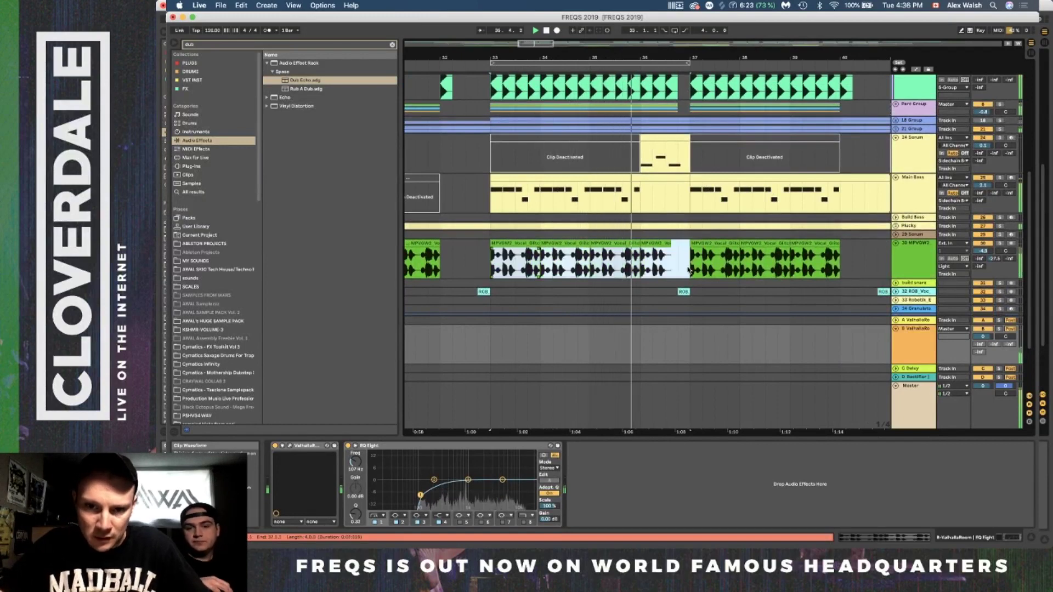
pyautogui.press('super+l')
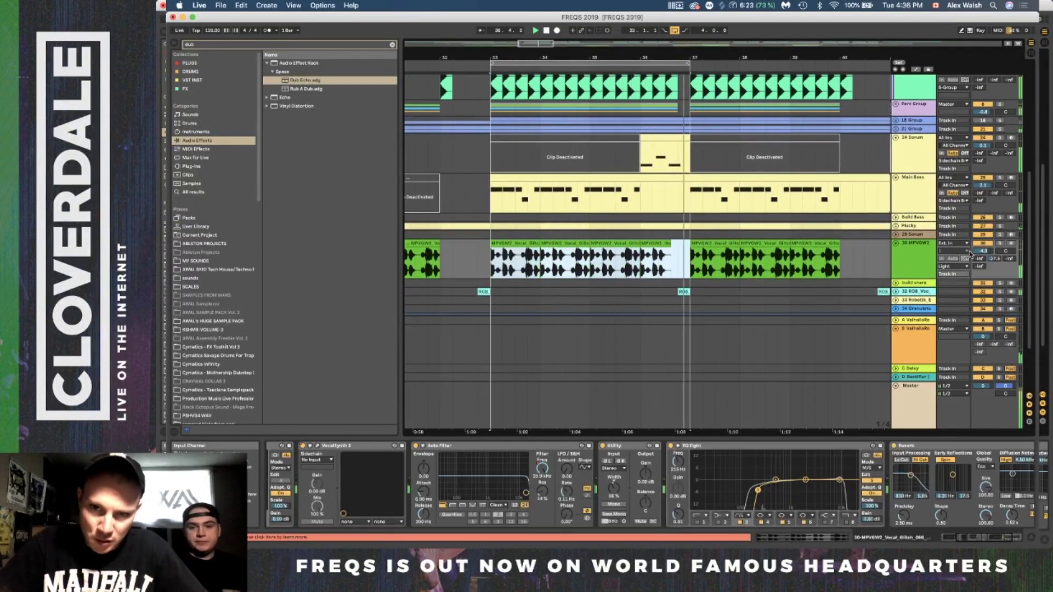
# Select the 24 Serum track, review its Serum patch's oscillator and FX distortion settings, and close the plug-in window.
pyautogui.click(916, 155)
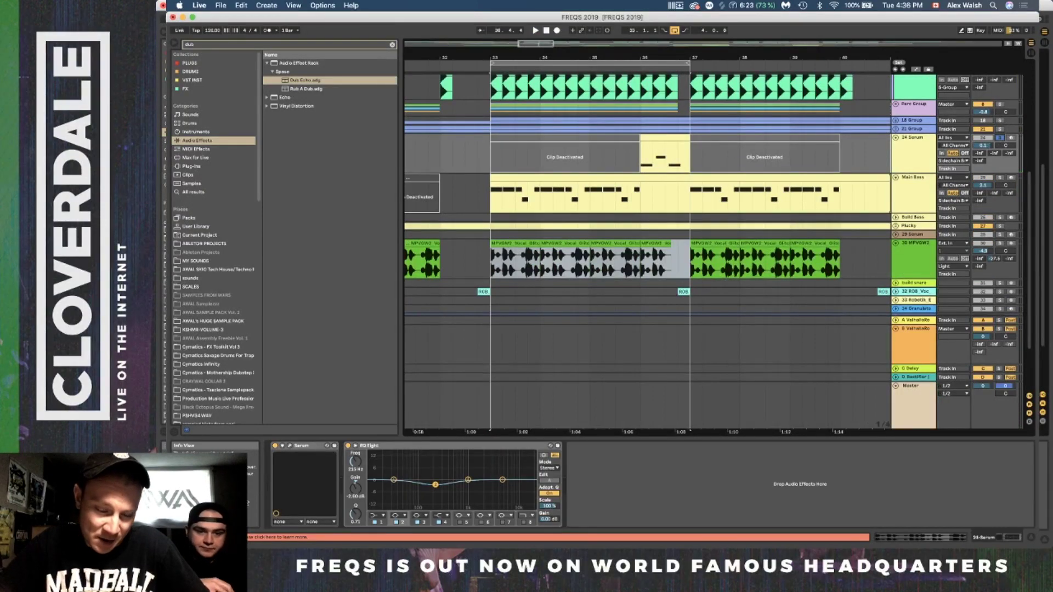
pyautogui.click(290, 448)
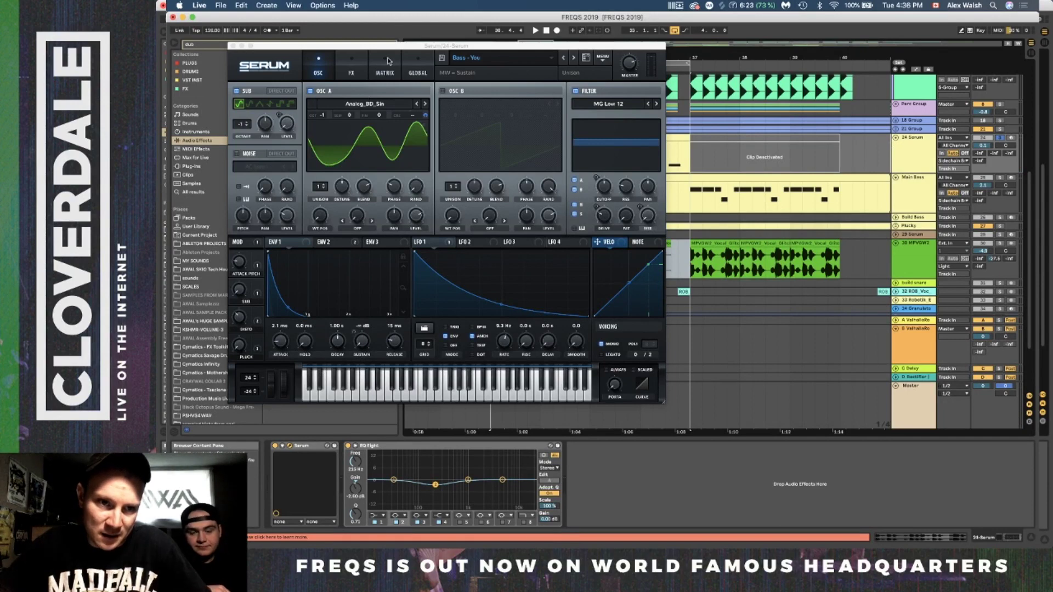
pyautogui.click(351, 73)
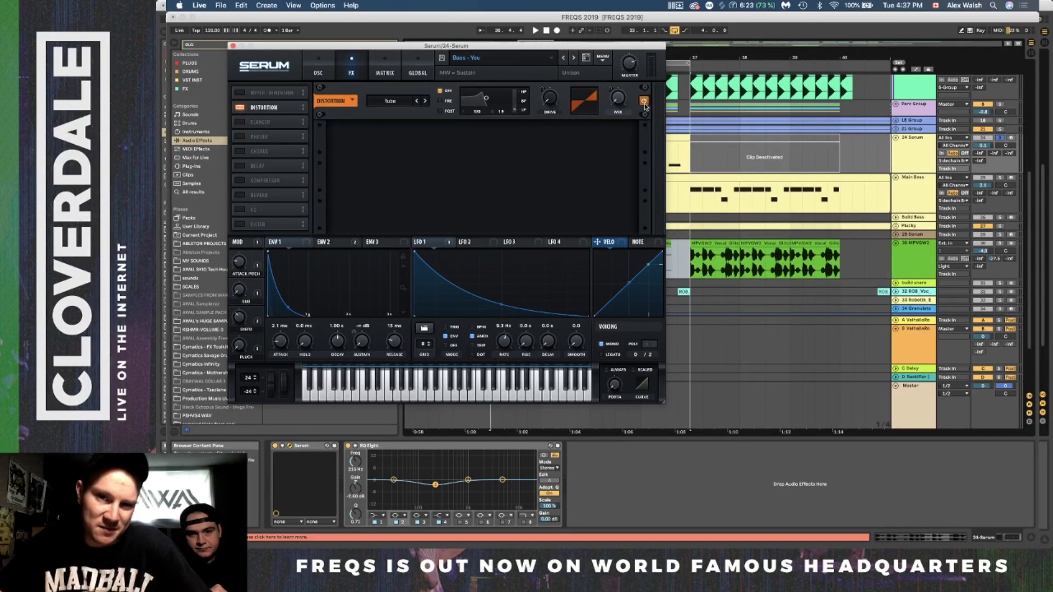
pyautogui.click(233, 46)
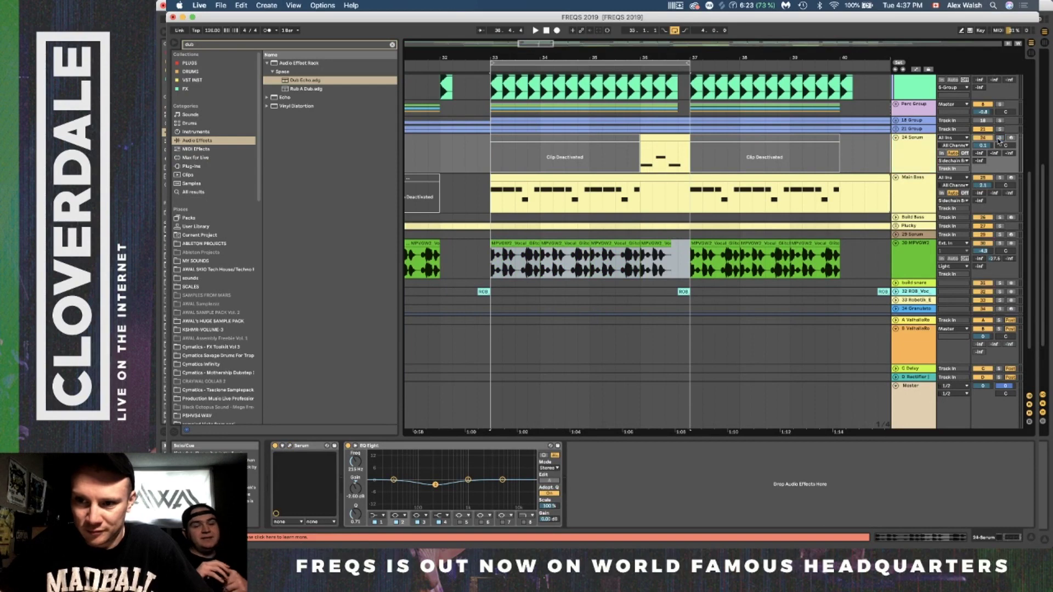
# Place the insert marker just before bar 36 on the 24 Serum track, select the track, and play the arrangement.
pyautogui.click(633, 159)
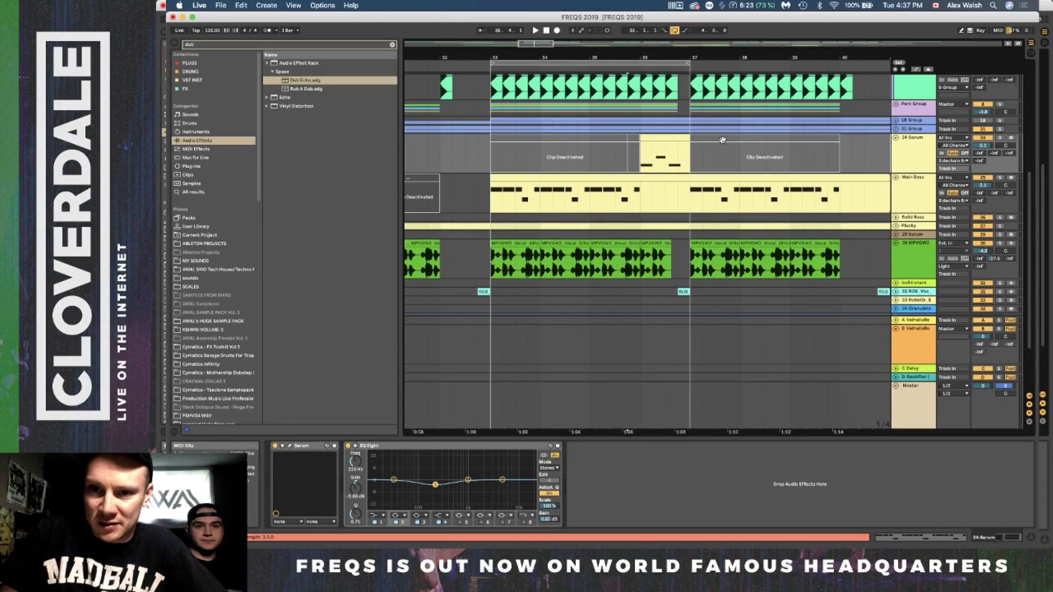
pyautogui.scroll(4, 722, 139)
pyautogui.hscroll(3, 722, 140)
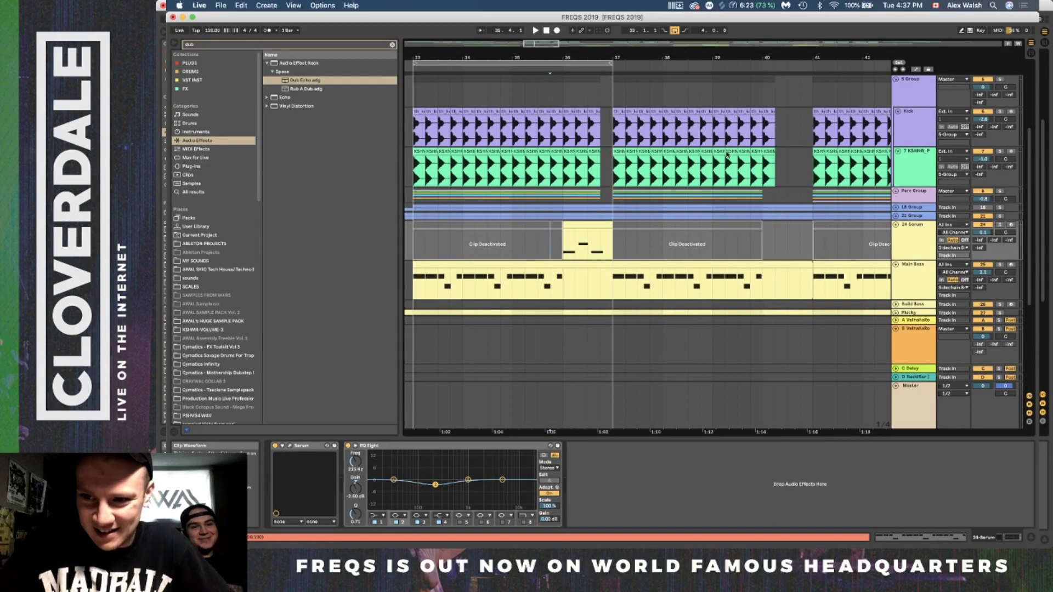
pyautogui.click(920, 249)
pyautogui.press('space')
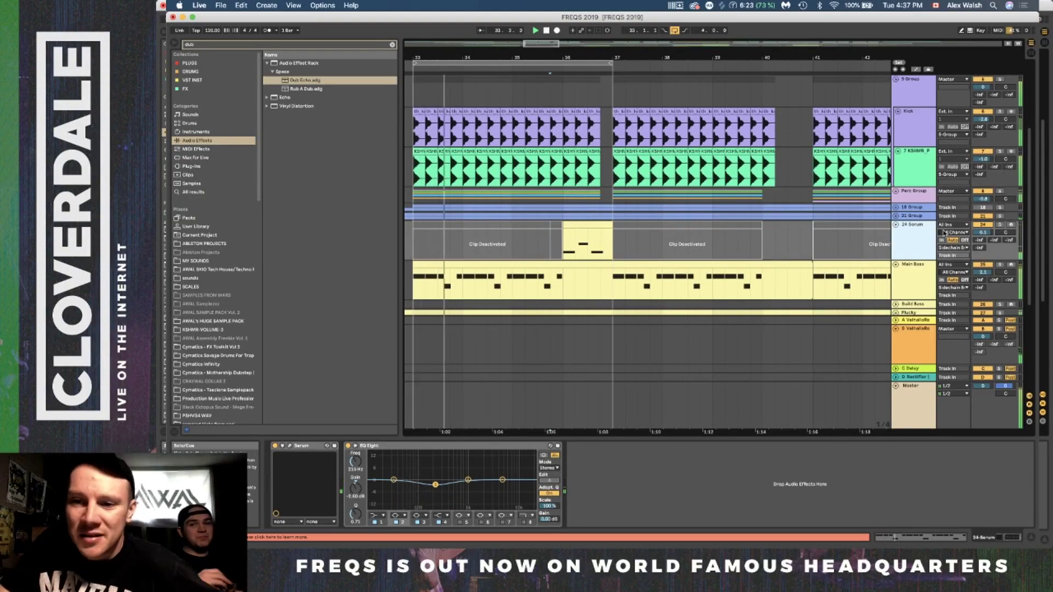
# Unfold and solo the 34 Granulator track, and play its clip from the start of bar 49.
pyautogui.hscroll(-3, 727, 162)
pyautogui.scroll(-10, 726, 162)
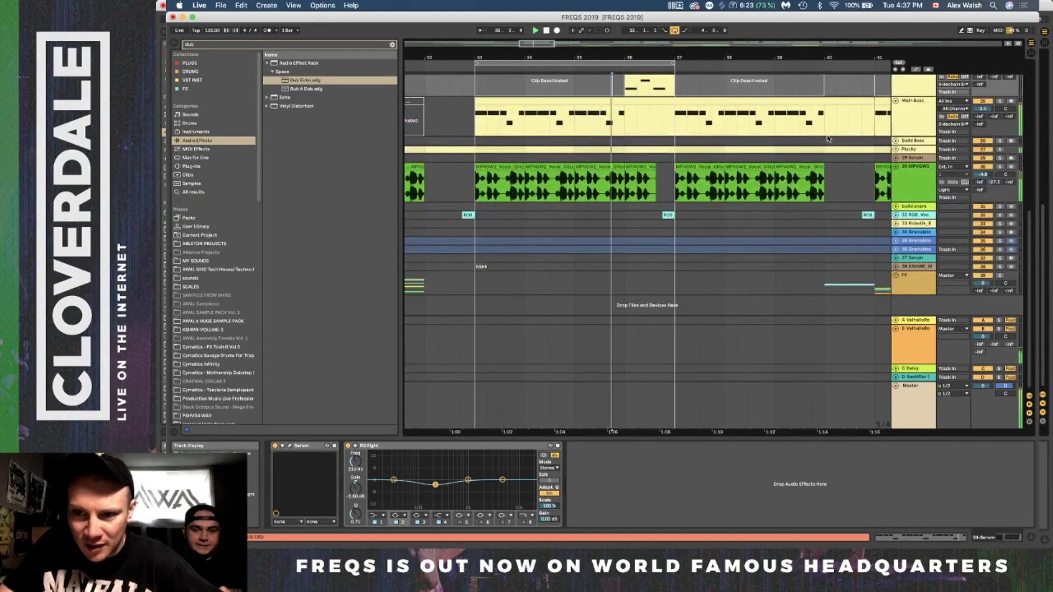
pyautogui.moveTo(776, 58); pyautogui.dragTo(776, 22)
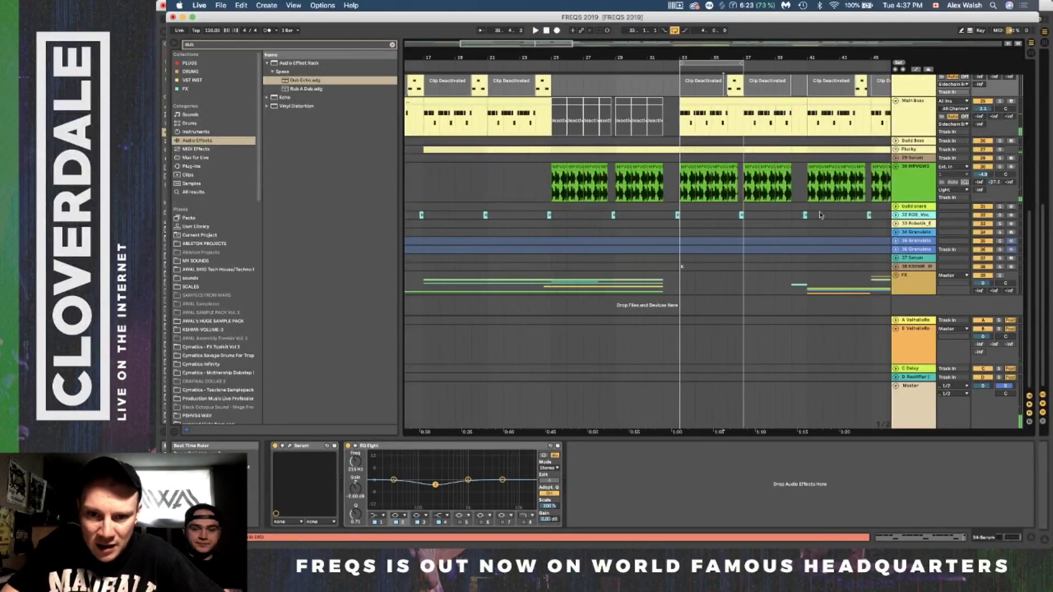
pyautogui.hscroll(5, 820, 215)
pyautogui.hscroll(5, 821, 214)
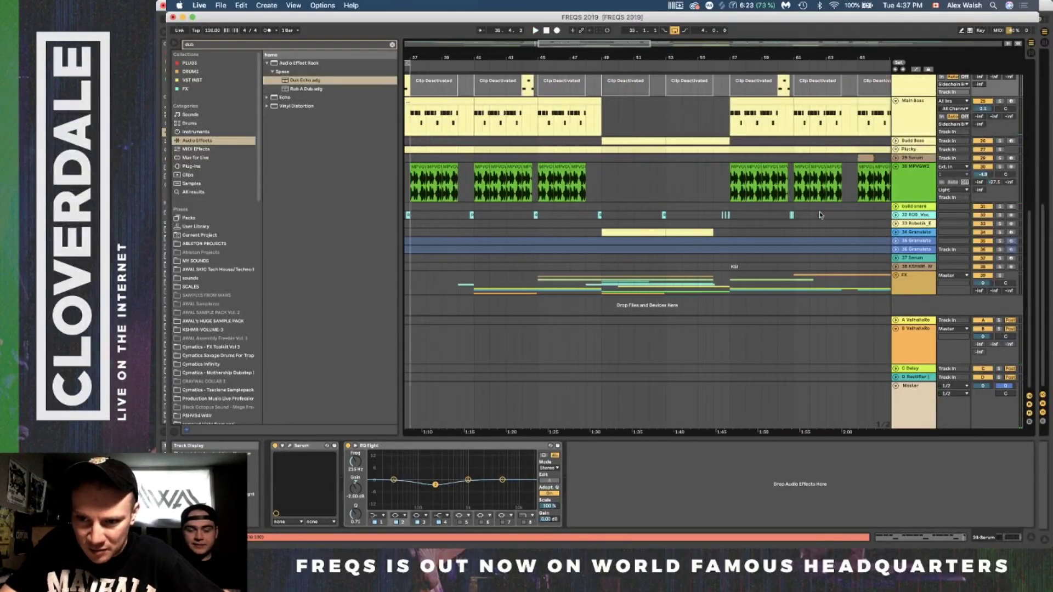
pyautogui.click(896, 233)
pyautogui.click(914, 248)
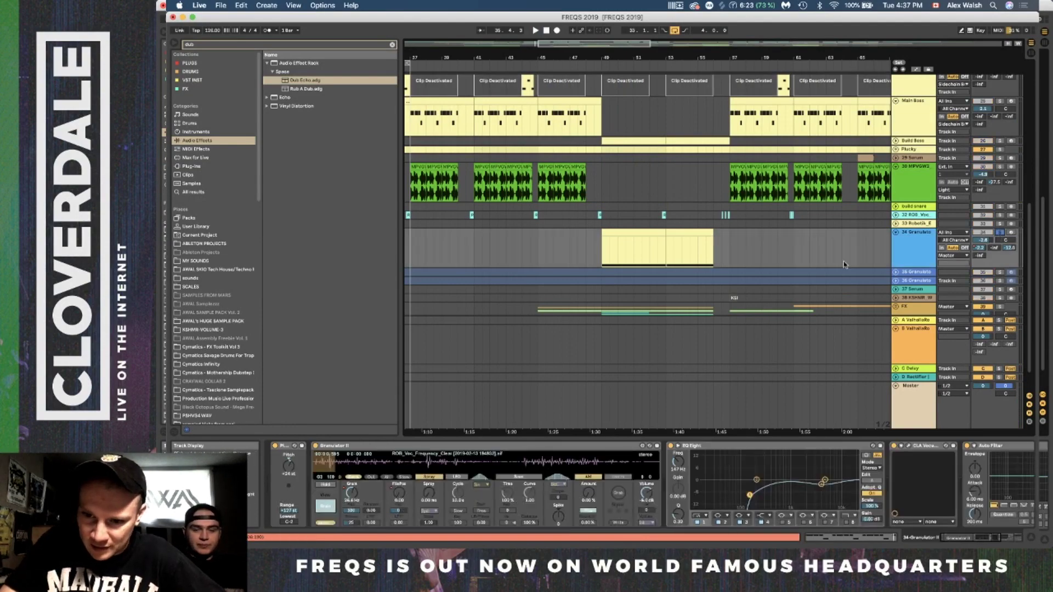
pyautogui.hscroll(2, 843, 264)
pyautogui.scroll(-1, 843, 264)
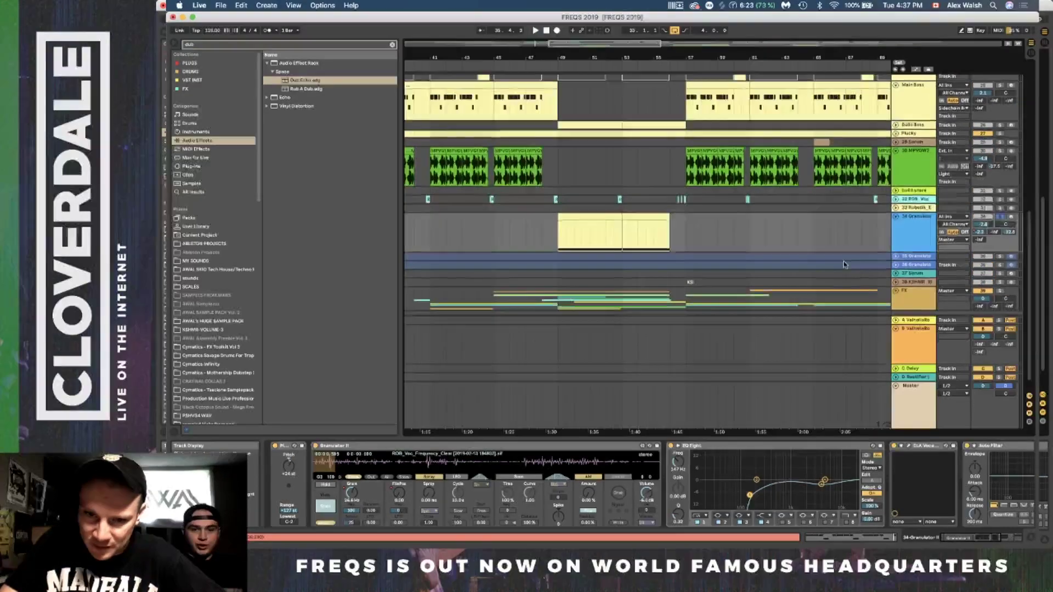
pyautogui.click(558, 240)
pyautogui.press('space')
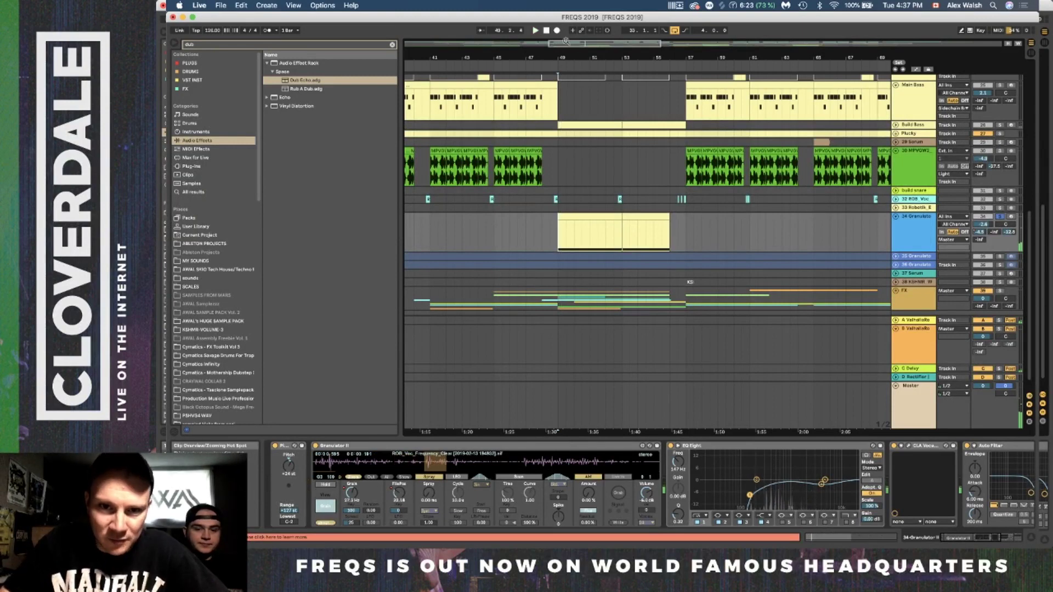
# Unfold and solo the 32 ROB_Vox track, and audition its short vocal clip just before bar 49.
pyautogui.scroll(5, 566, 141)
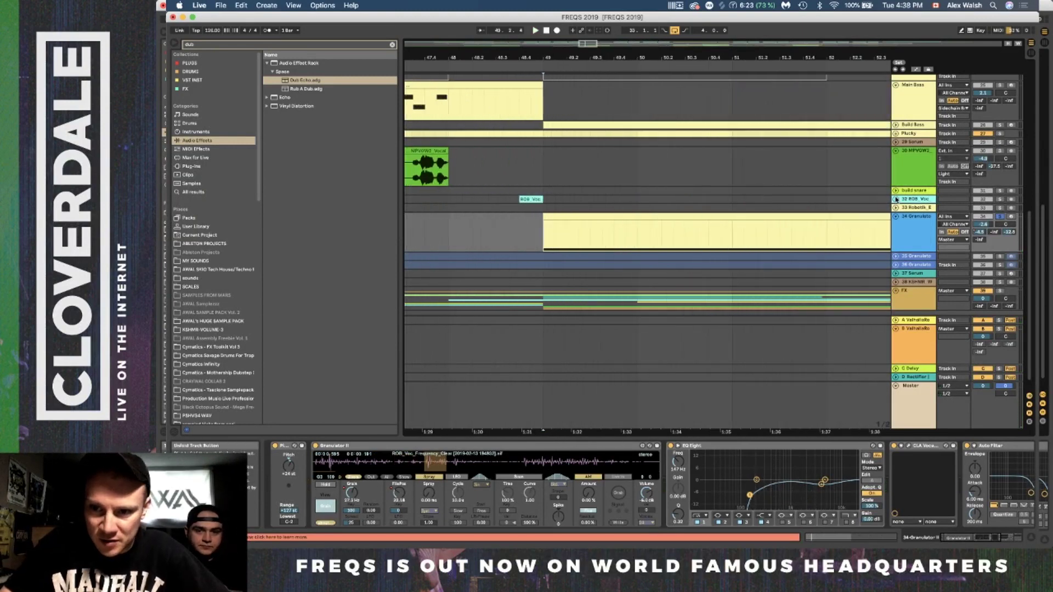
pyautogui.click(896, 199)
pyautogui.click(999, 200)
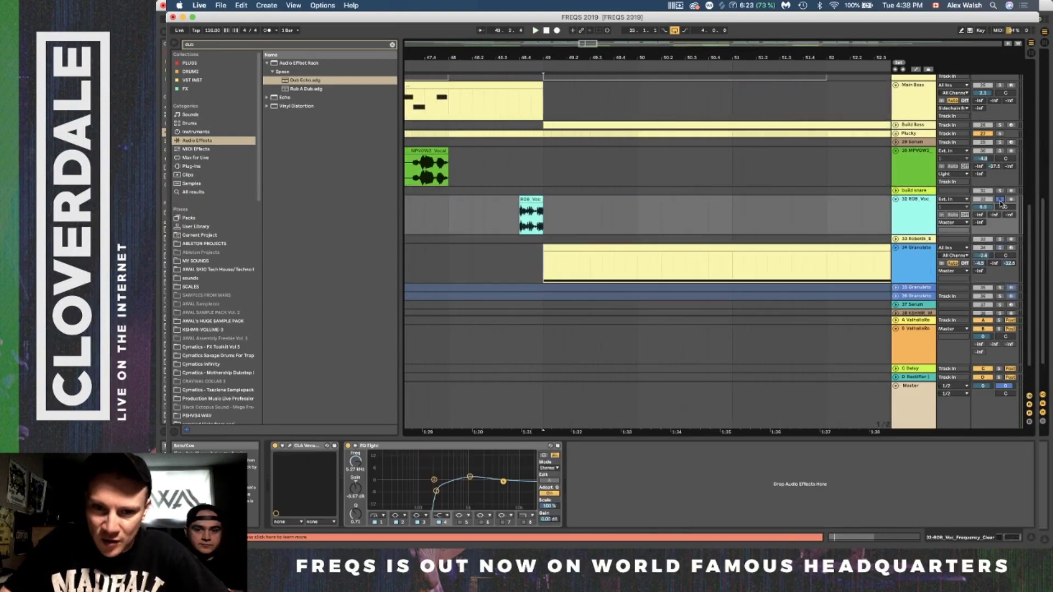
pyautogui.click(499, 216)
pyautogui.moveTo(527, 52); pyautogui.dragTo(523, 77)
pyautogui.press('space')
pyautogui.press('space')
pyautogui.click(532, 202)
pyautogui.press('space')
pyautogui.press('space')
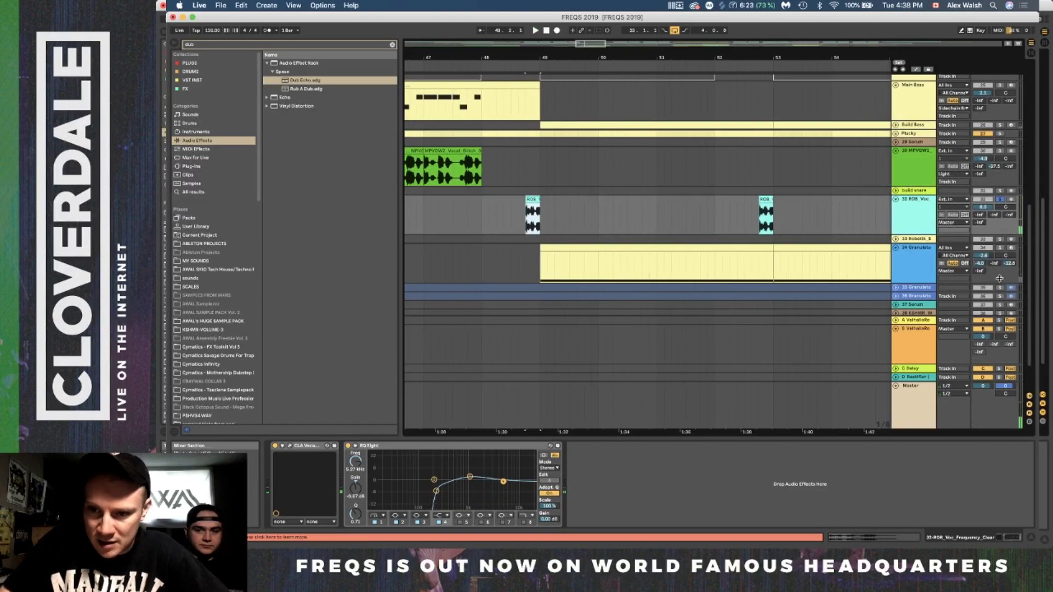
# Select and solo the 34 Granulator track again, and audition its clip from bar 49 while viewing Granulator II.
pyautogui.click(940, 275)
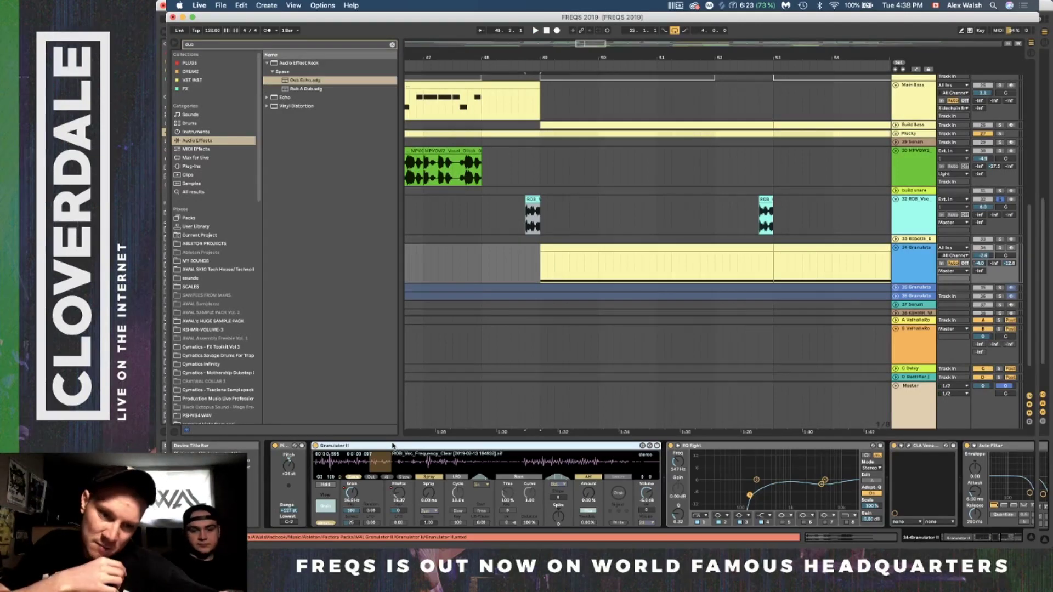
pyautogui.click(1000, 248)
pyautogui.hscroll(5, 527, 256)
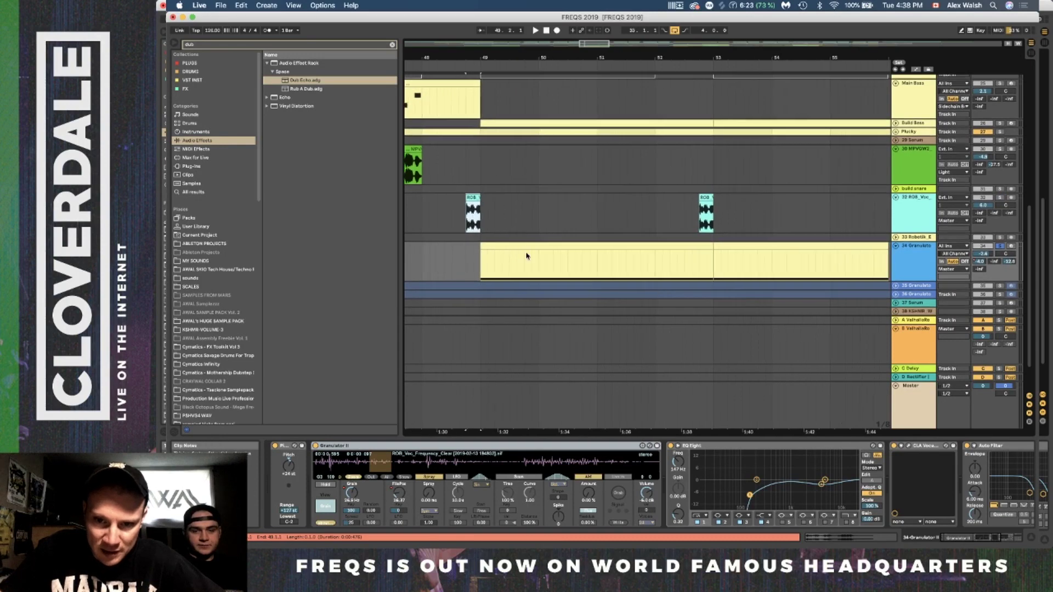
pyautogui.click(480, 270)
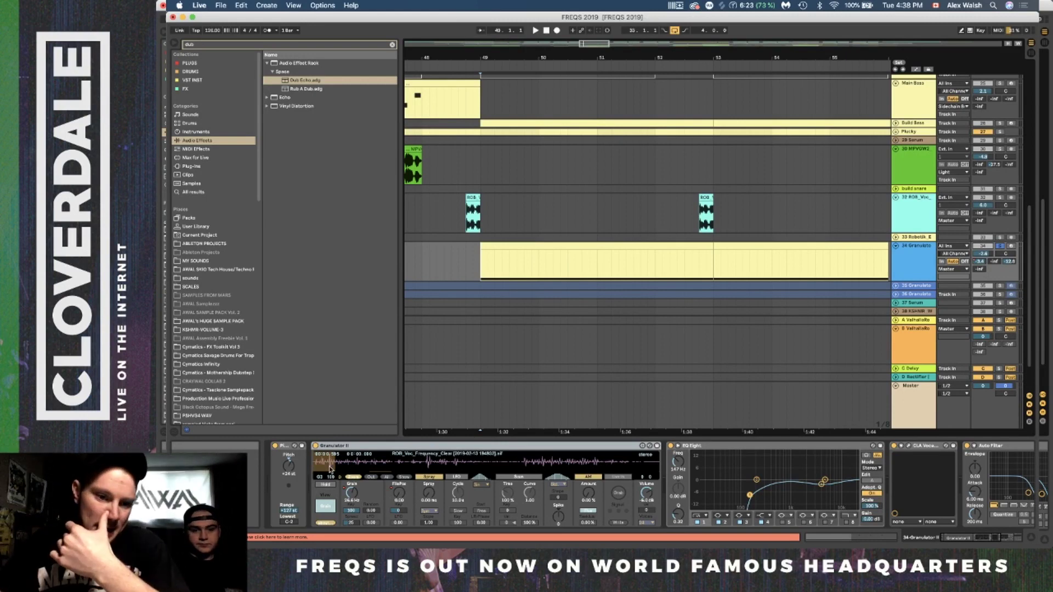
pyautogui.press('space')
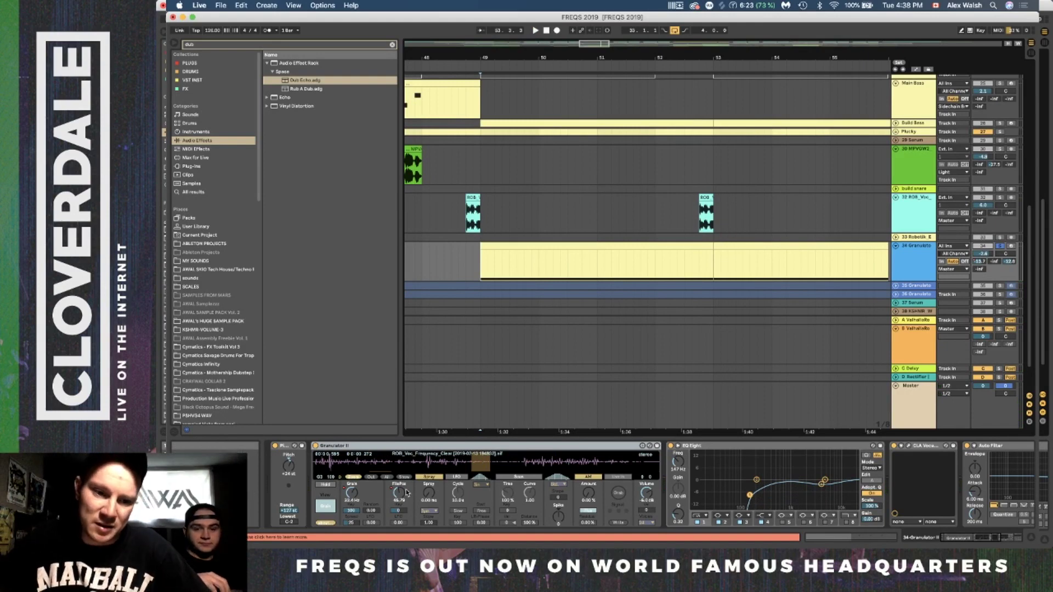
# Show the automation lanes, play through the Granulator's FilePos curve, and display the automation of its Grain parameter.
pyautogui.press('a')
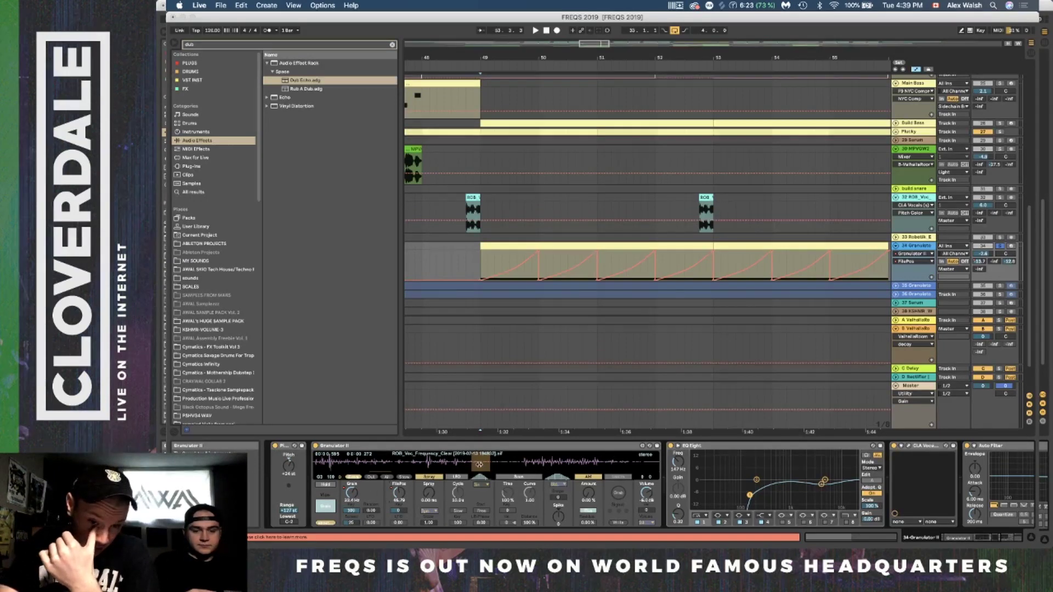
pyautogui.press('space')
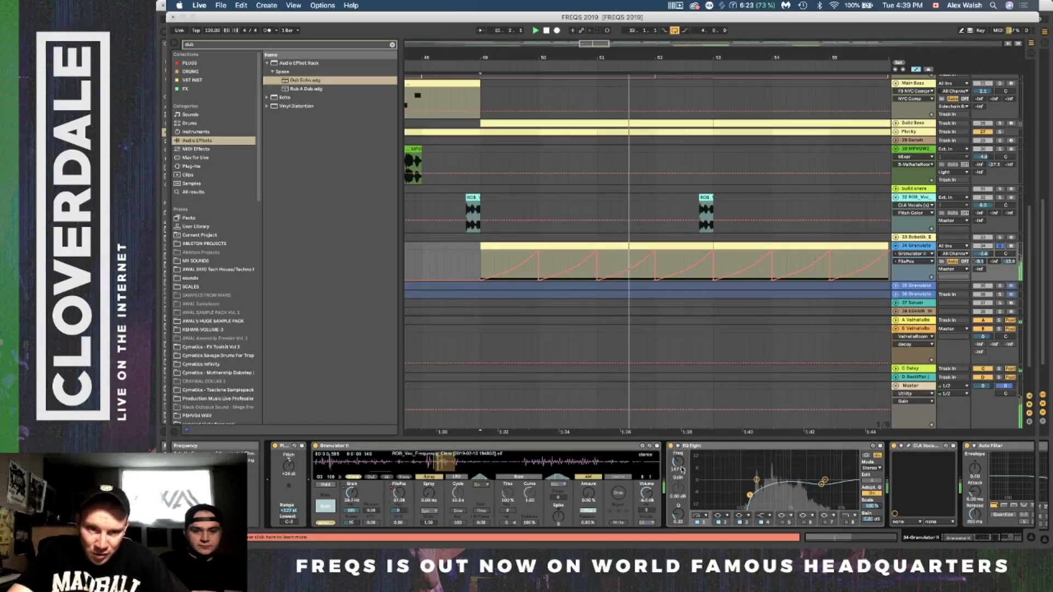
pyautogui.hscroll(5, 755, 317)
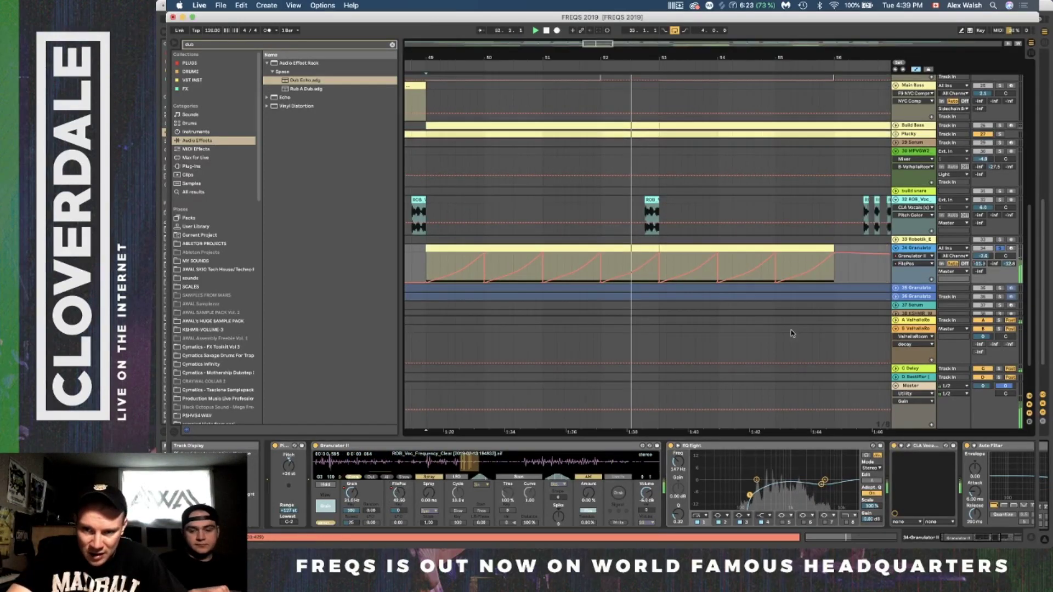
pyautogui.click(353, 495)
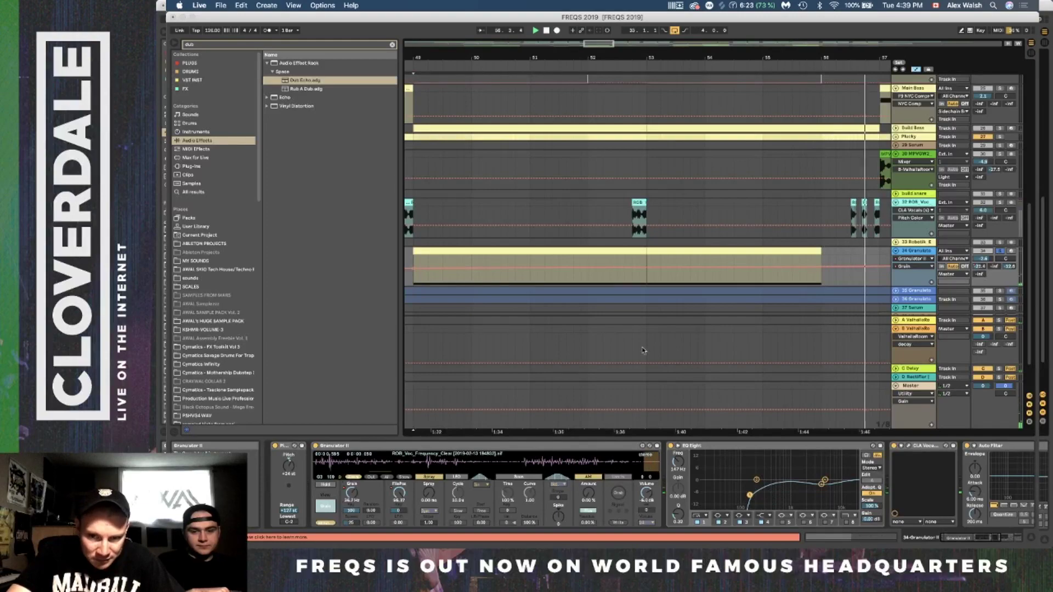
pyautogui.scroll(-5, 742, 58)
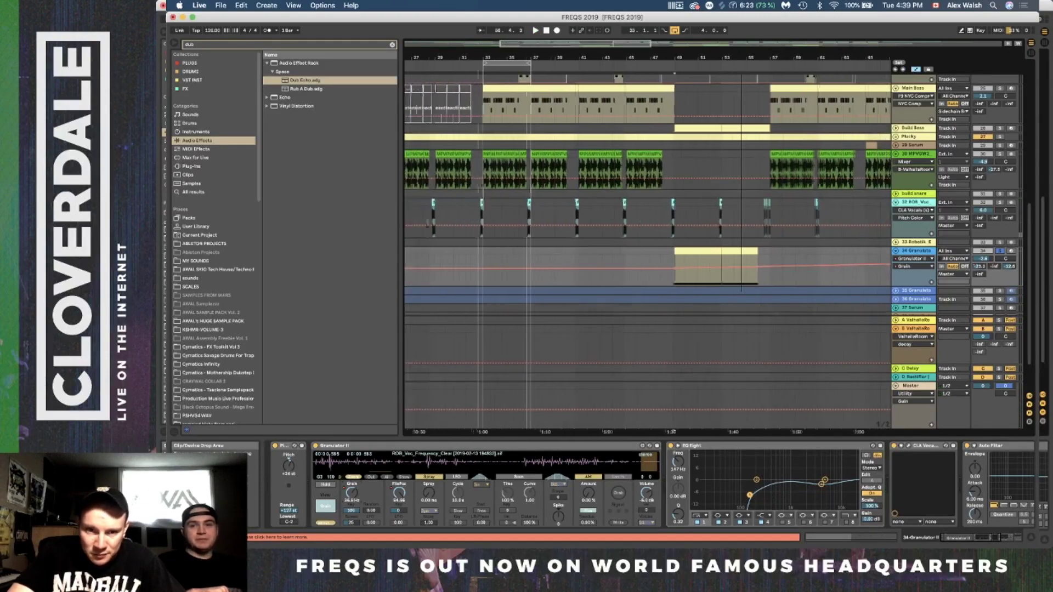
# Display the FilePos automation on the 34 Granulator track and follow its curve from bar 49 to the deactivated clips.
pyautogui.hscroll(3, 759, 179)
pyautogui.scroll(2, 759, 179)
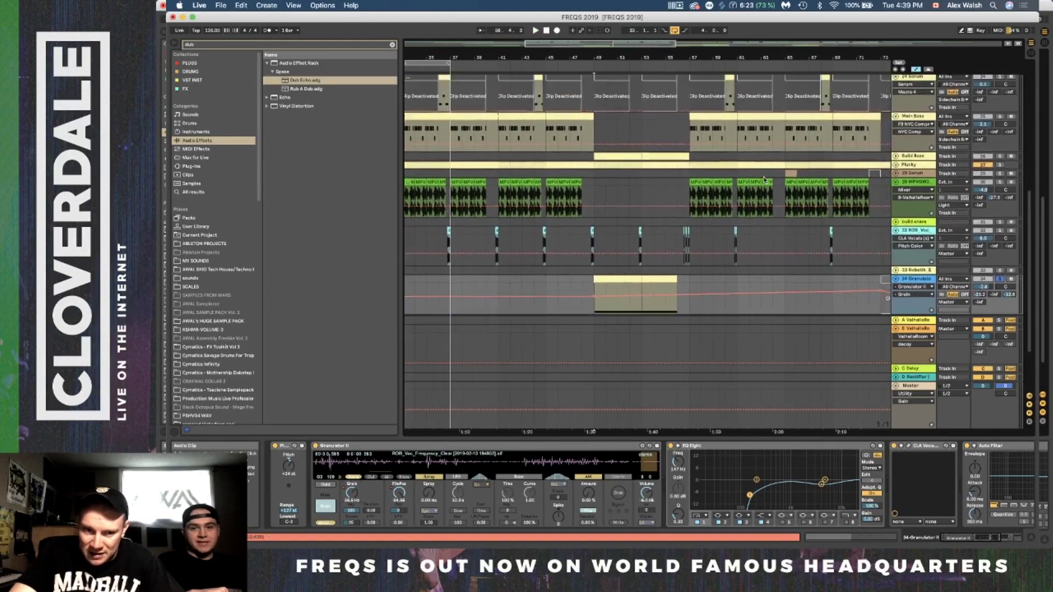
pyautogui.press('a')
pyautogui.press('a')
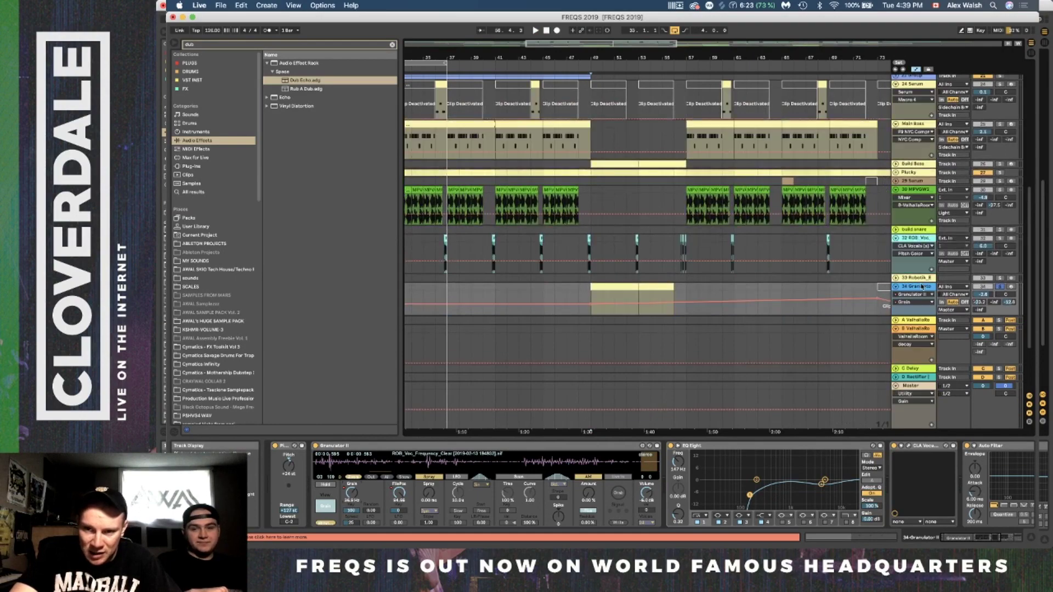
pyautogui.click(398, 495)
pyautogui.scroll(-3, 553, 235)
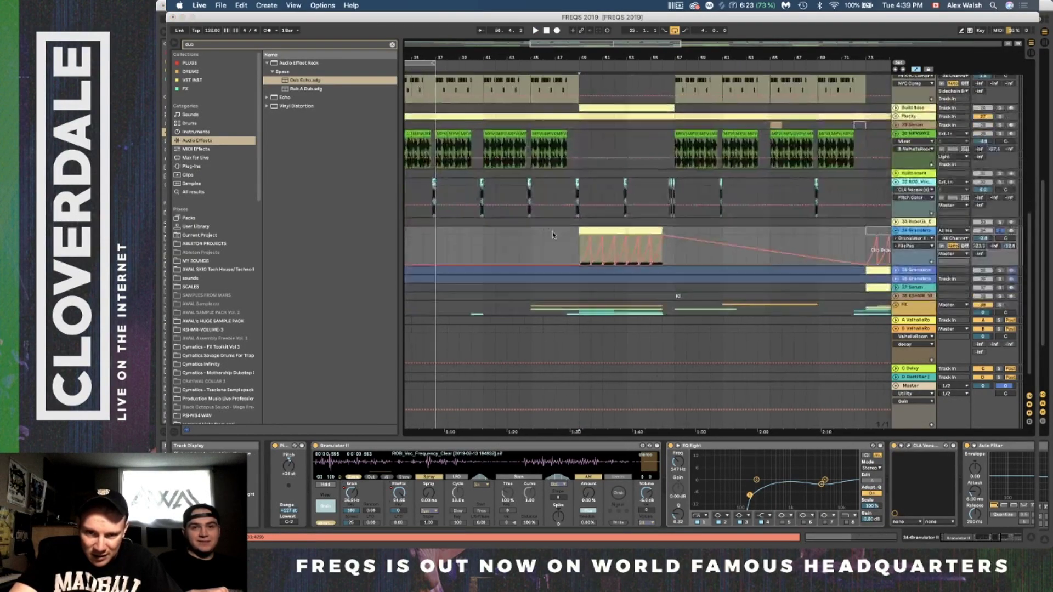
pyautogui.hscroll(5, 553, 235)
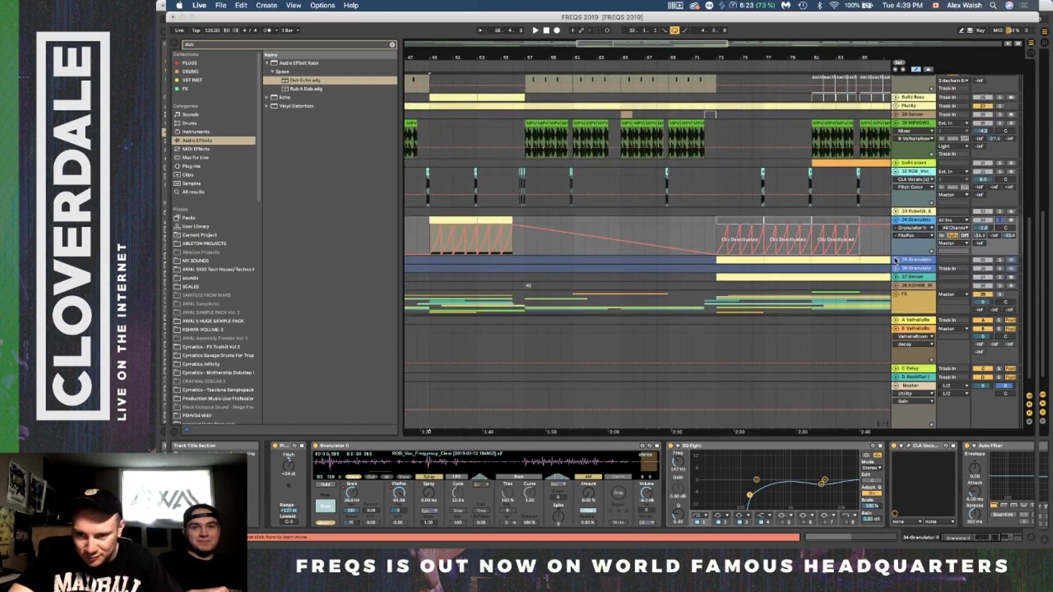
# Unfold and solo the 35 Granulator track with the automation lanes hidden, and play its clip from bar 73.
pyautogui.click(896, 260)
pyautogui.press('a')
pyautogui.click(914, 263)
pyautogui.click(1000, 260)
pyautogui.press('space')
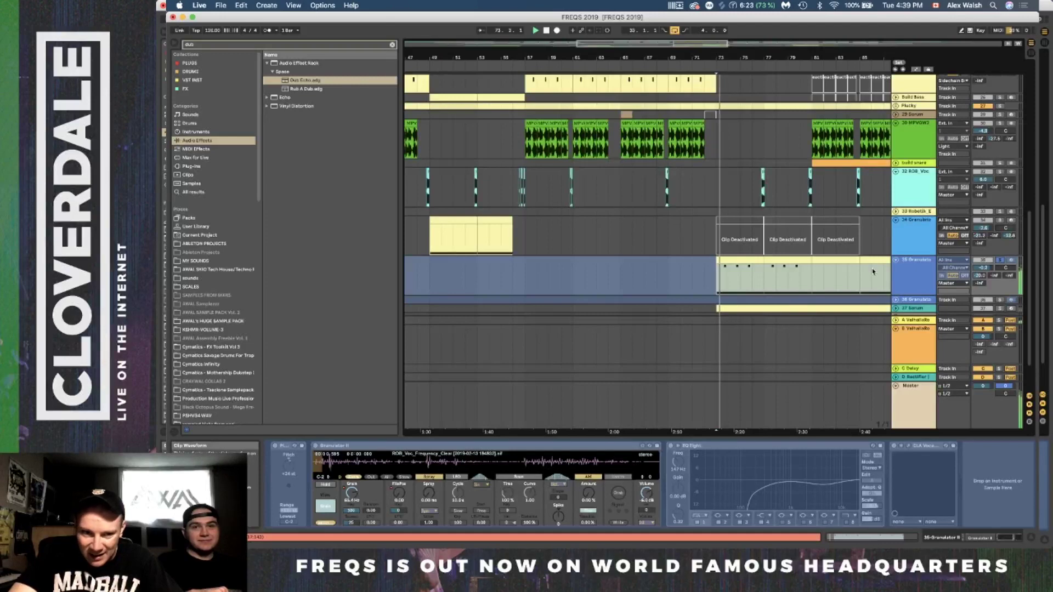
pyautogui.click(930, 281)
pyautogui.scroll(-3, 924, 277)
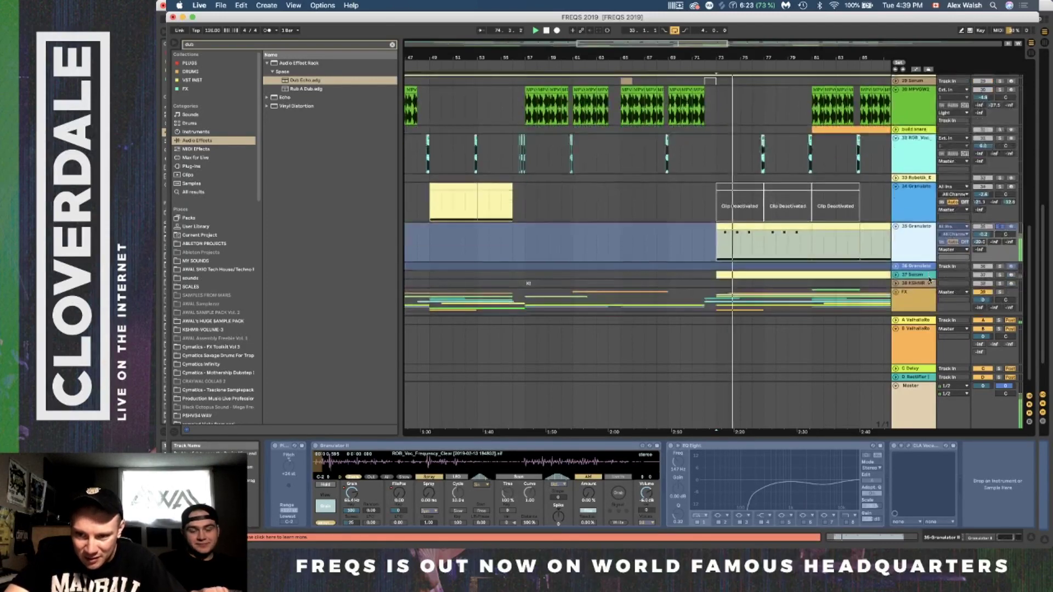
# Show the automation lanes and display Granulator II's Grain curve on the 35 Granulator track across its clips.
pyautogui.rightClick(904, 232)
pyautogui.click(905, 244)
pyautogui.press('a')
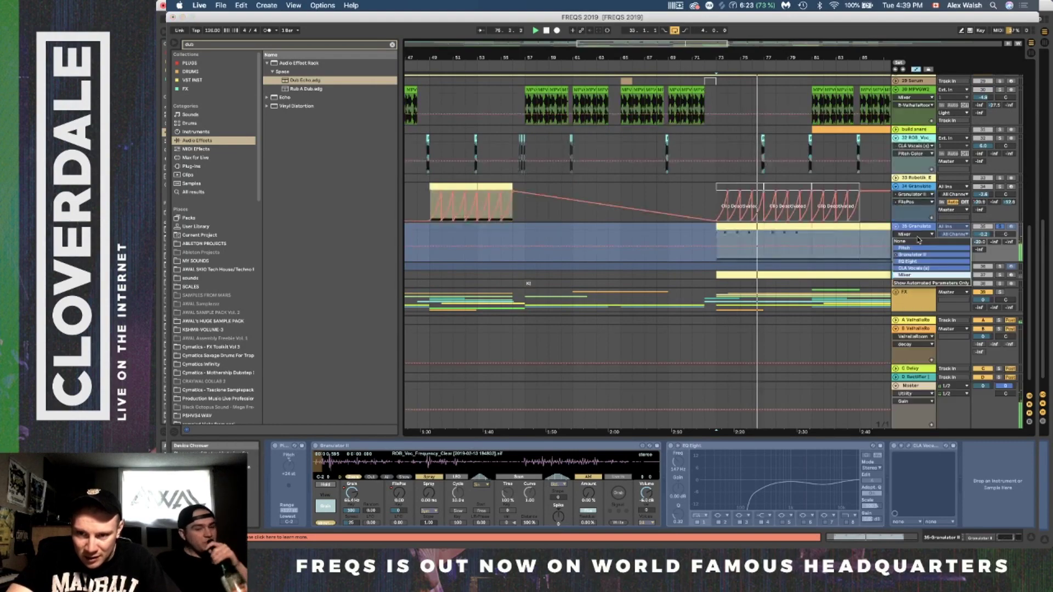
pyautogui.click(919, 246)
pyautogui.click(857, 250)
pyautogui.hscroll(10, 857, 251)
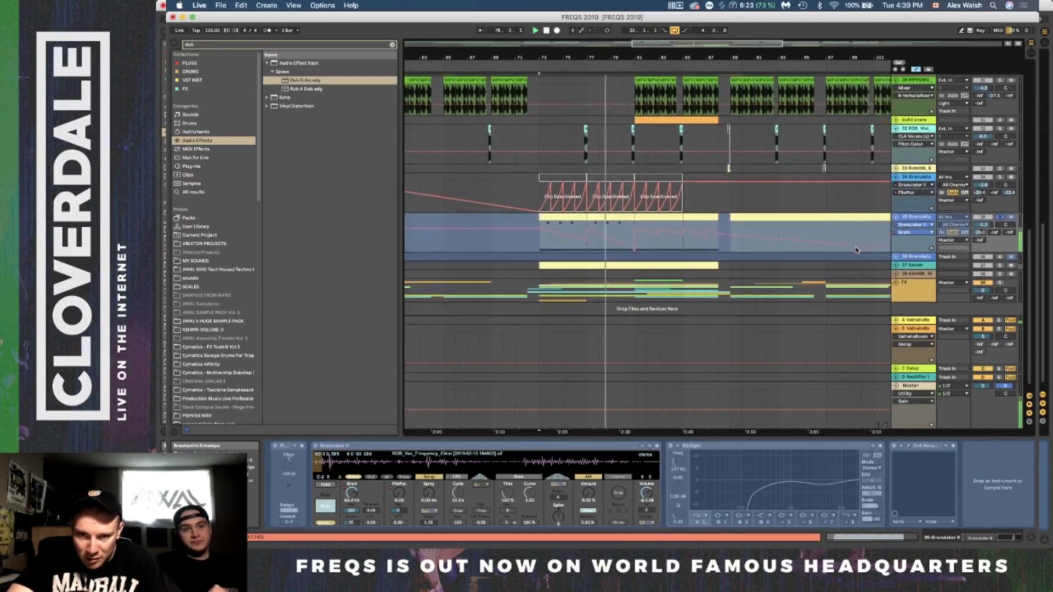
pyautogui.hscroll(3, 726, 261)
pyautogui.scroll(2, 726, 261)
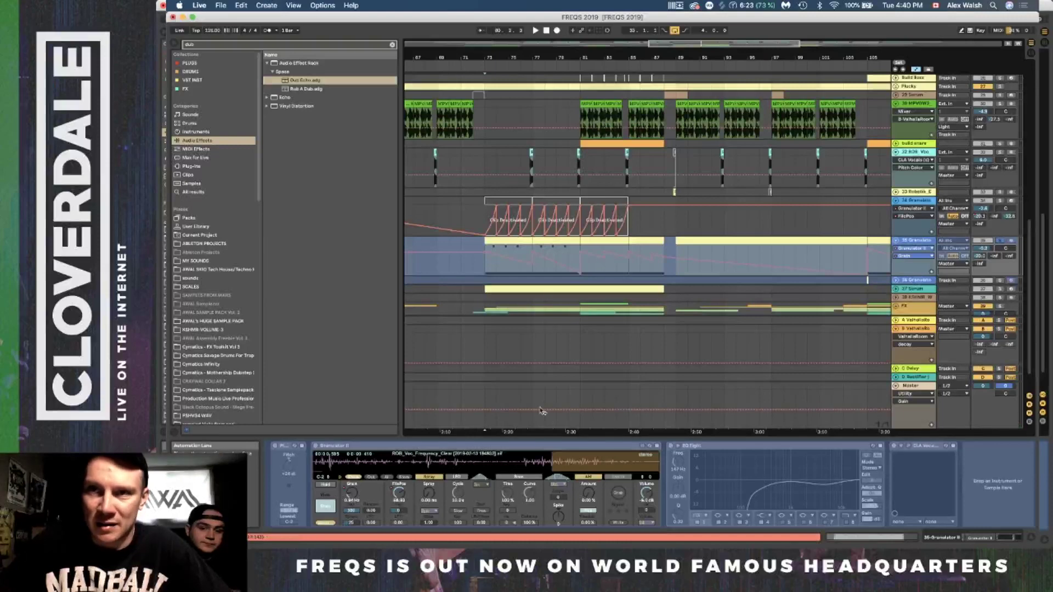
# Unfold the 37 Serum track to show its MIDI clip.
pyautogui.scroll(5, 865, 248)
pyautogui.hscroll(-3, 865, 248)
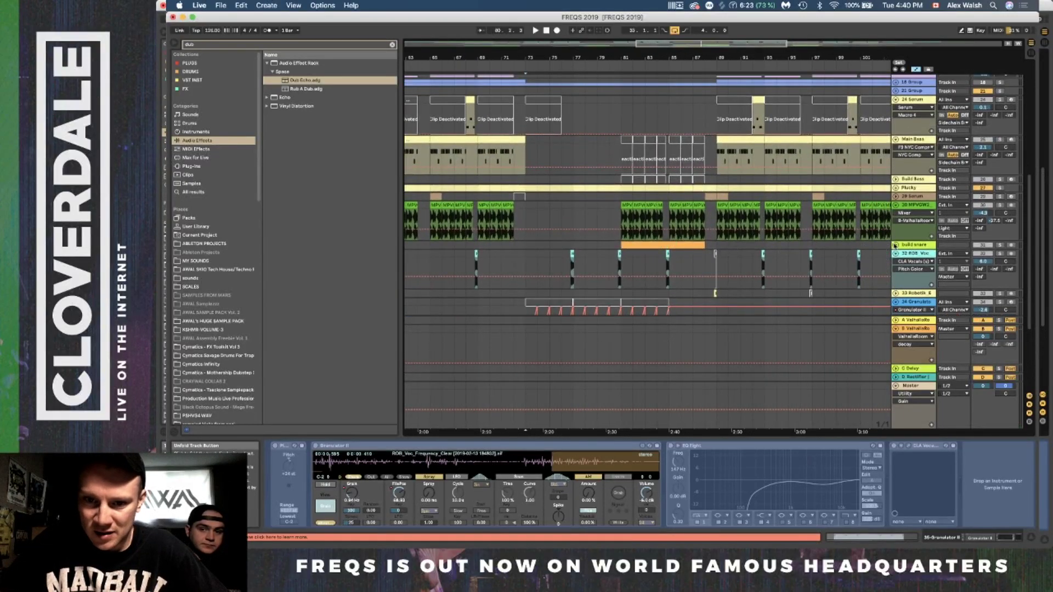
pyautogui.scroll(-6, 844, 237)
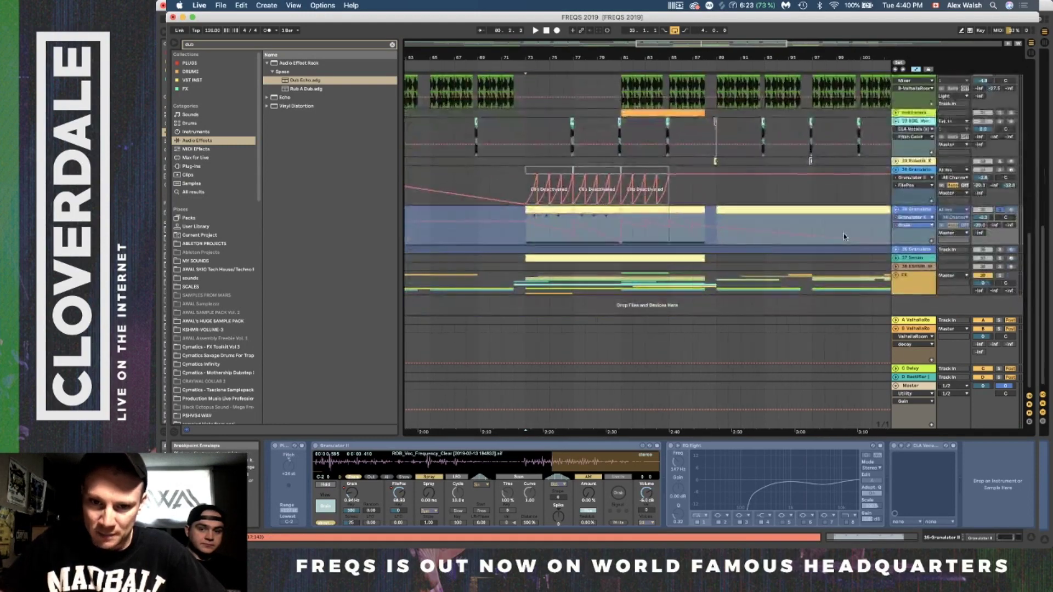
pyautogui.click(896, 258)
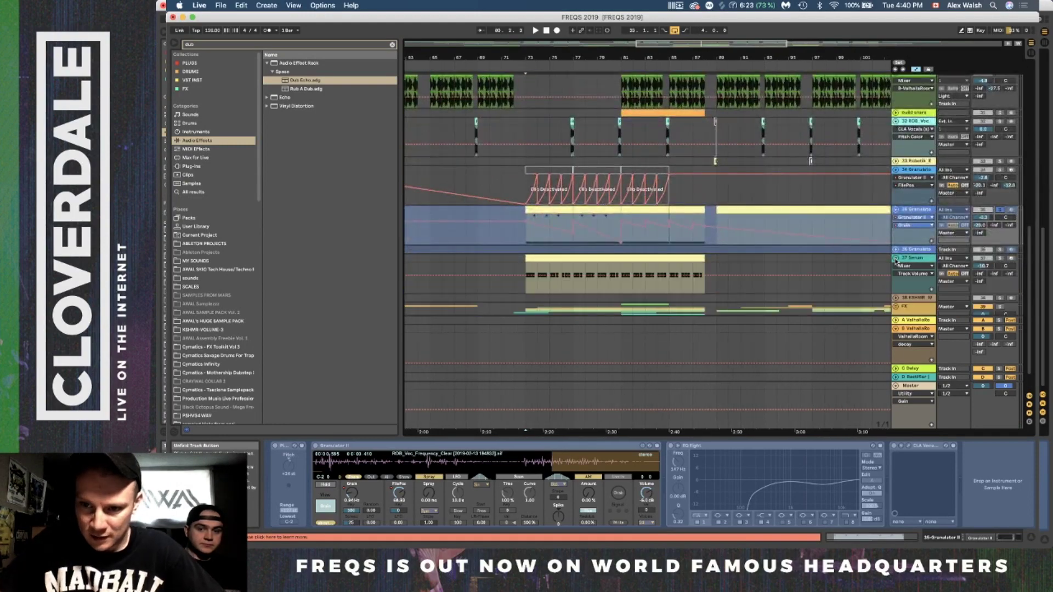
# Select the 34 Granulator track, review its device chain through to Auto Pan, and display the Auto Pan Frequency automation over the bar 49 clip.
pyautogui.press('a')
pyautogui.click(914, 195)
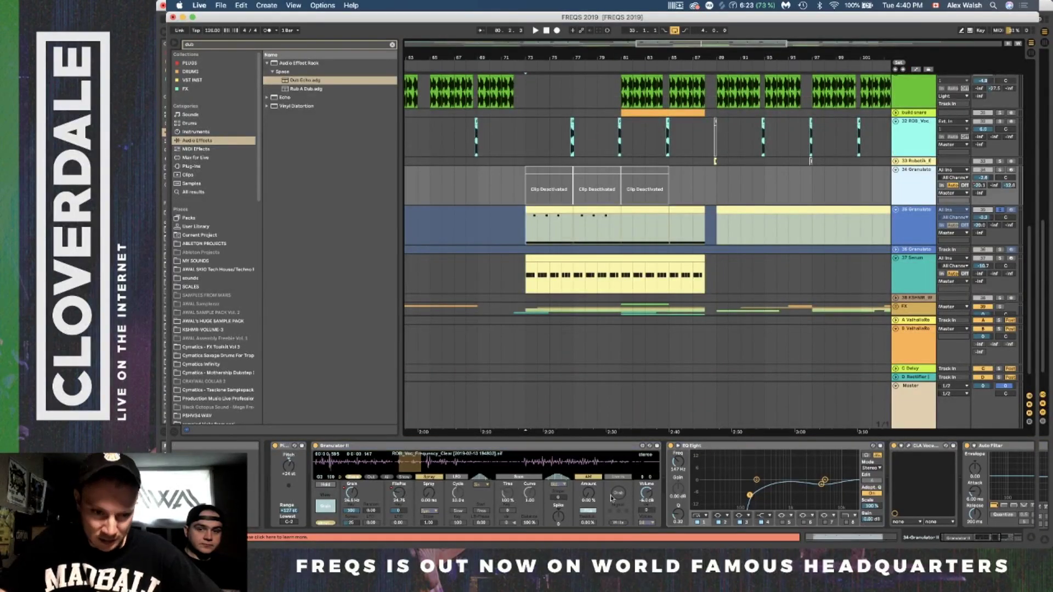
pyautogui.hscroll(5, 795, 502)
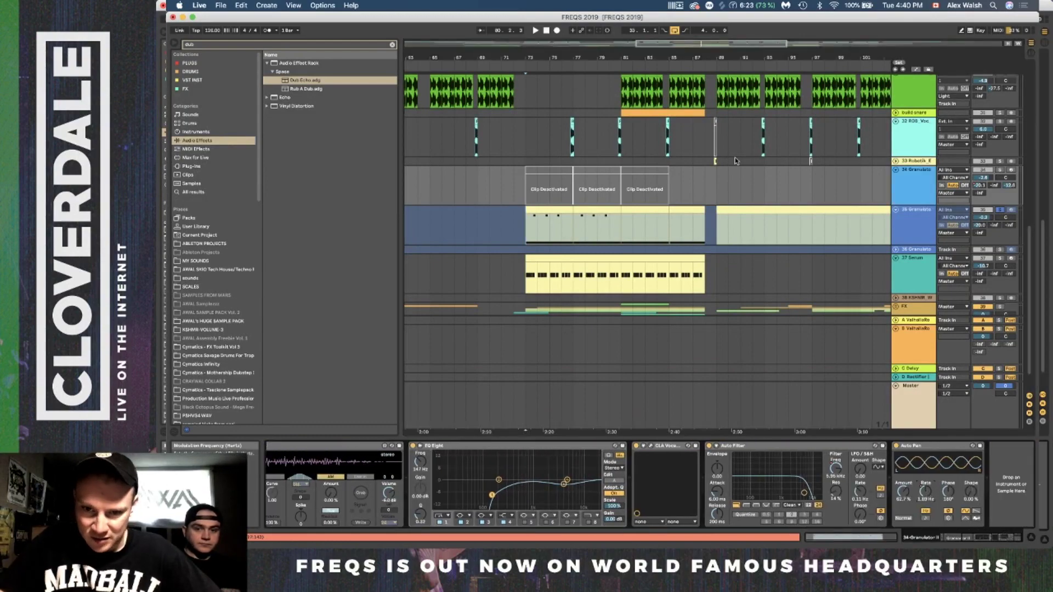
pyautogui.press('a')
pyautogui.hscroll(-10, 774, 198)
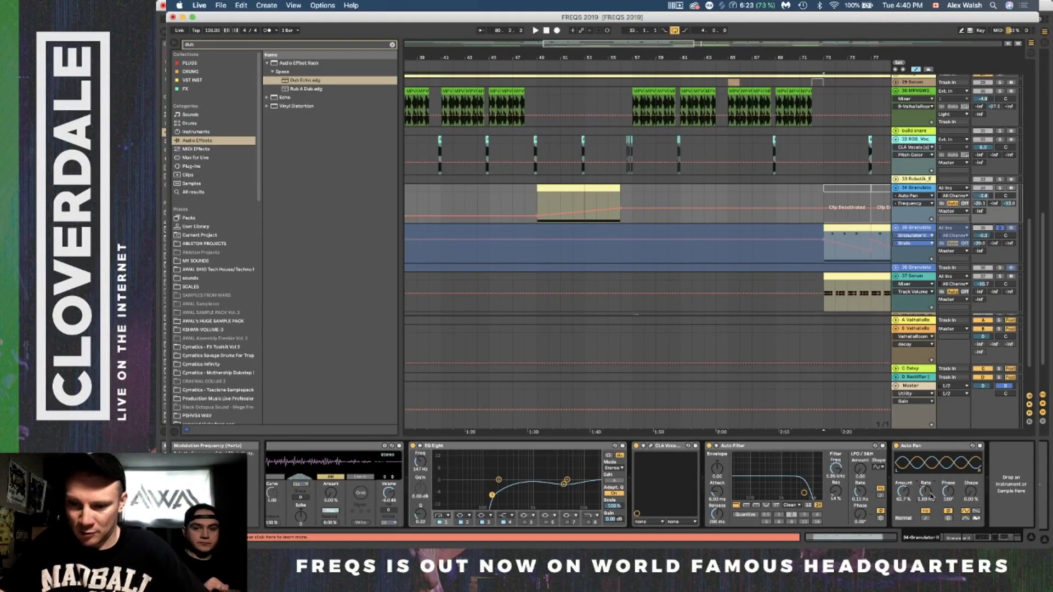
# Inspect the CLA Vocals plug-in on the 34 Granulator track and close its window.
pyautogui.click(651, 446)
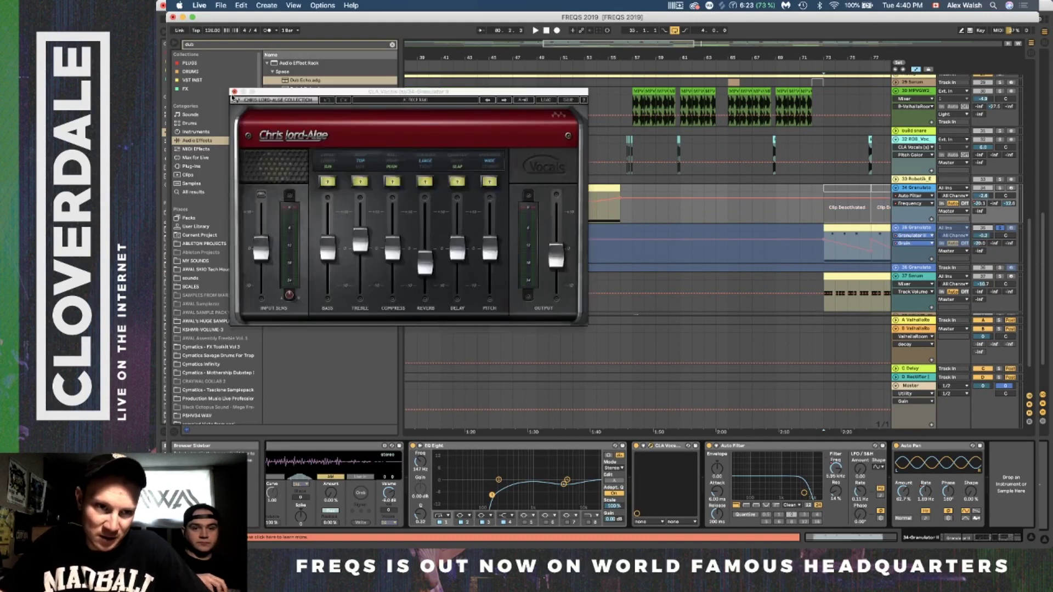
pyautogui.click(233, 92)
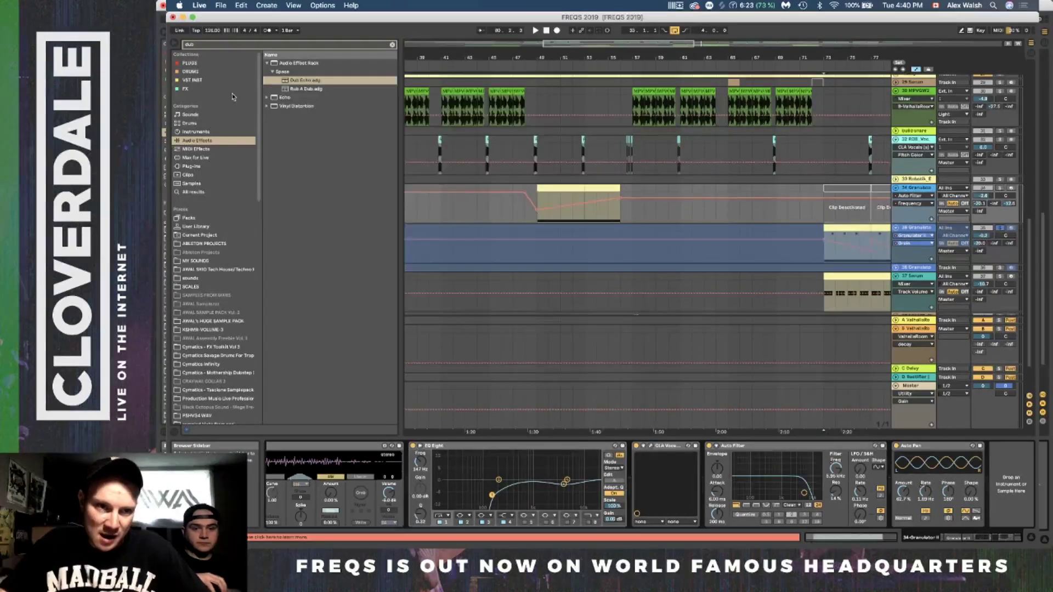
pyautogui.click(651, 446)
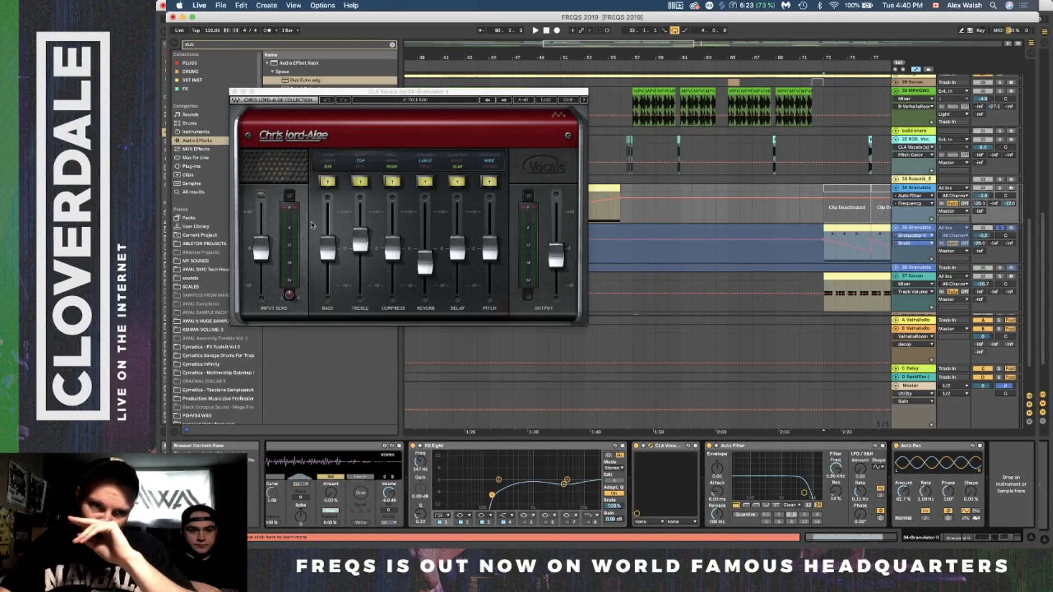
pyautogui.click(234, 92)
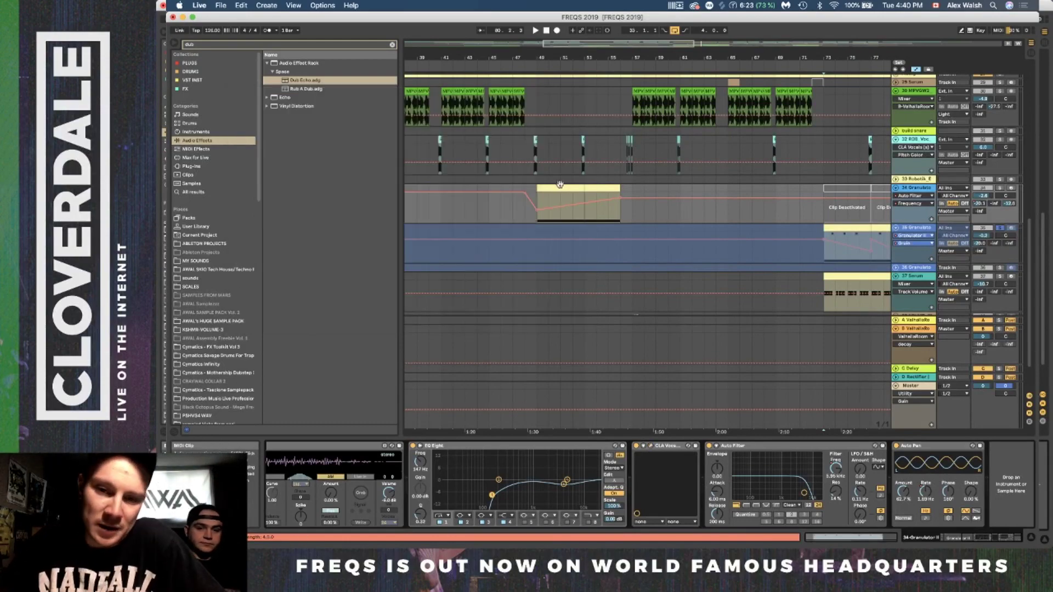
# Display the 34 Granulator track's Valhalla reverb and Delay send automation, then hide the automation lanes.
pyautogui.hscroll(3, 859, 243)
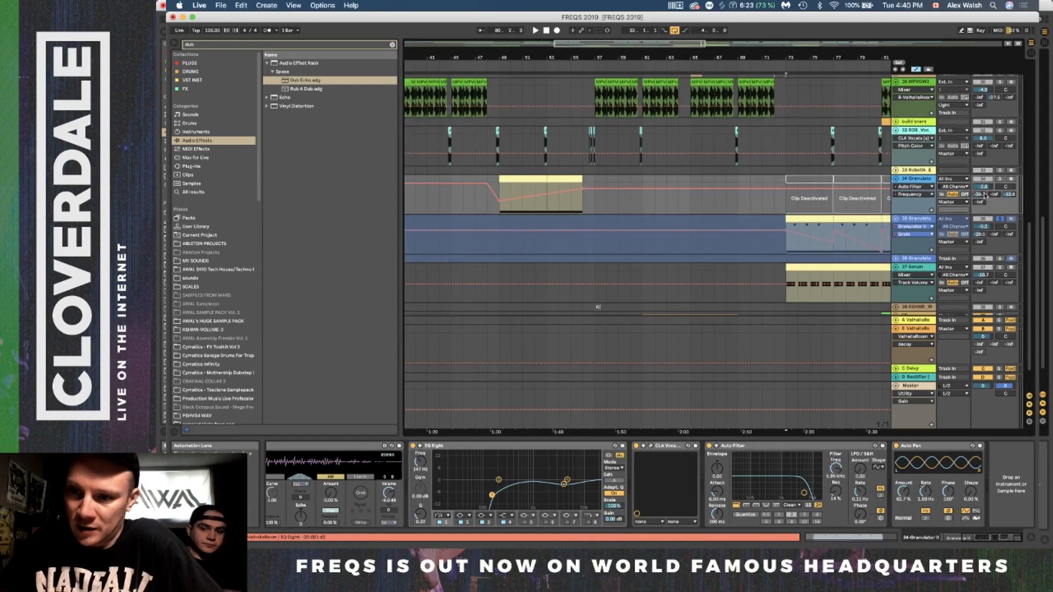
pyautogui.click(984, 196)
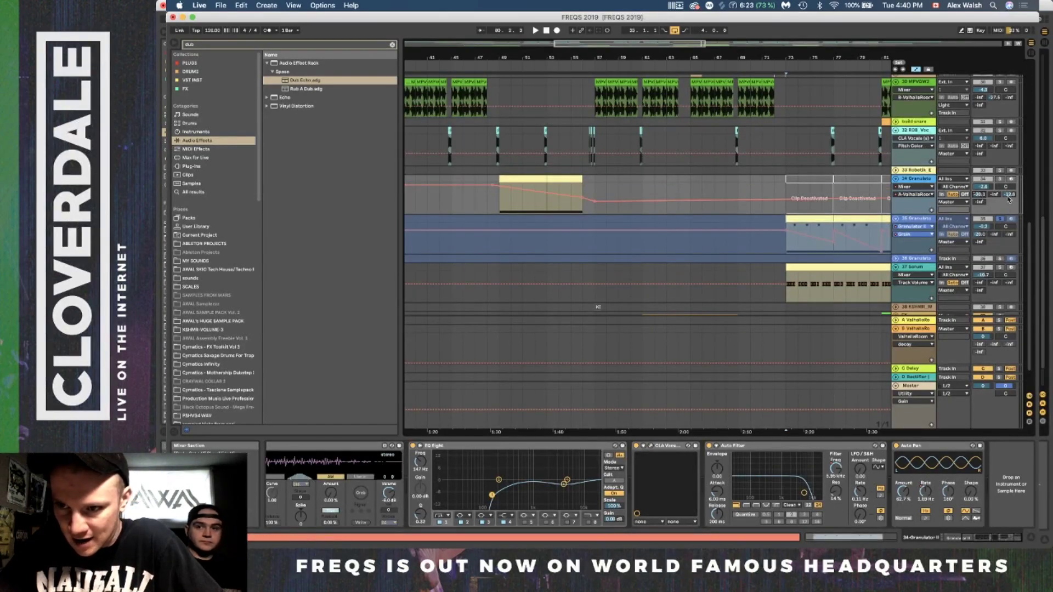
pyautogui.hscroll(10, 798, 250)
pyautogui.press('a')
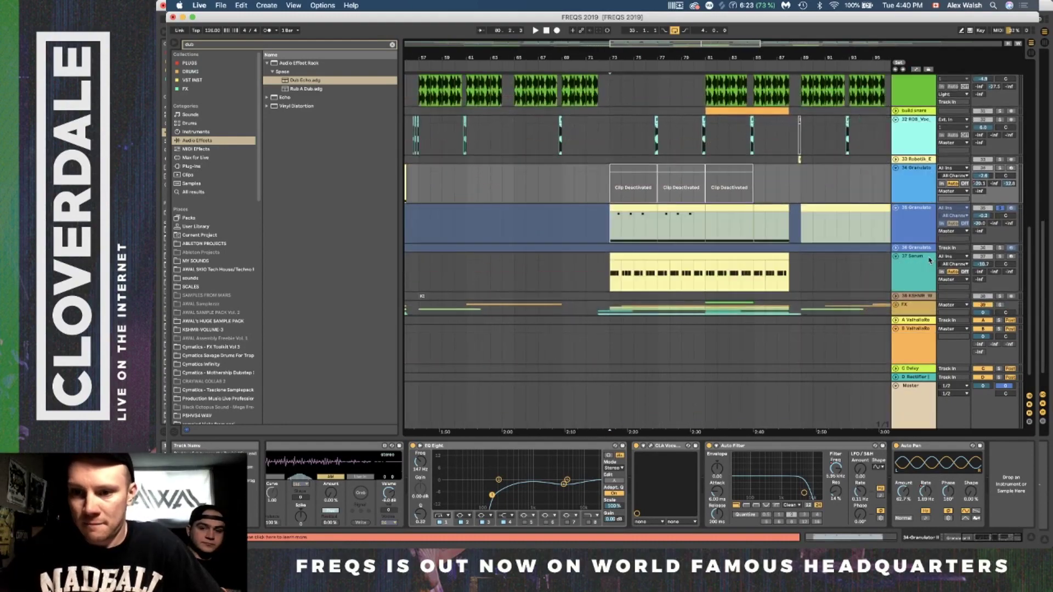
# Select the 37 Serum track, check the devices on the B ValhallaRoom return, and go back to the Serum device chain.
pyautogui.click(913, 279)
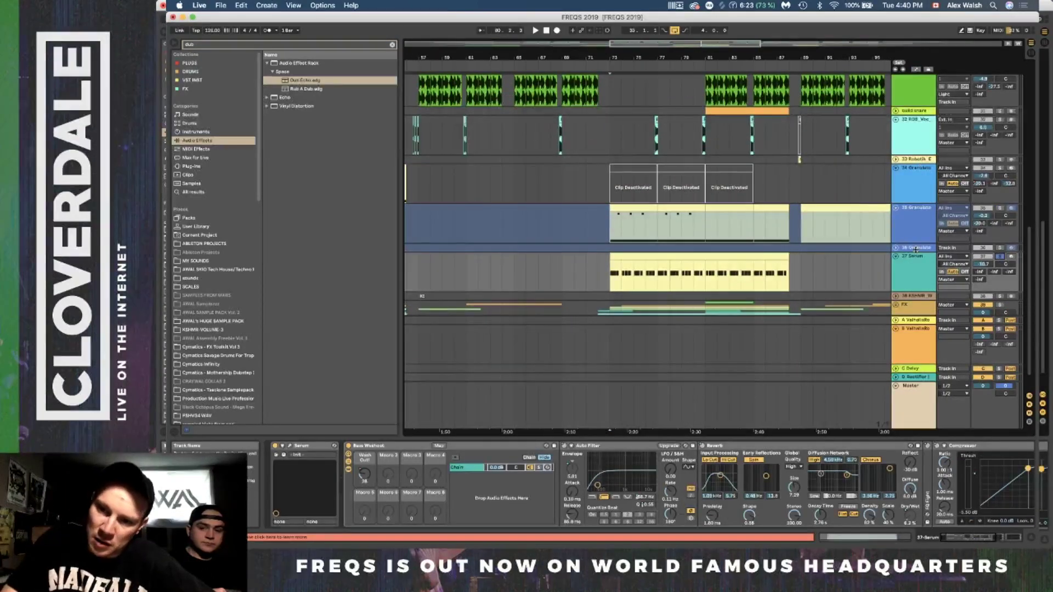
pyautogui.click(911, 350)
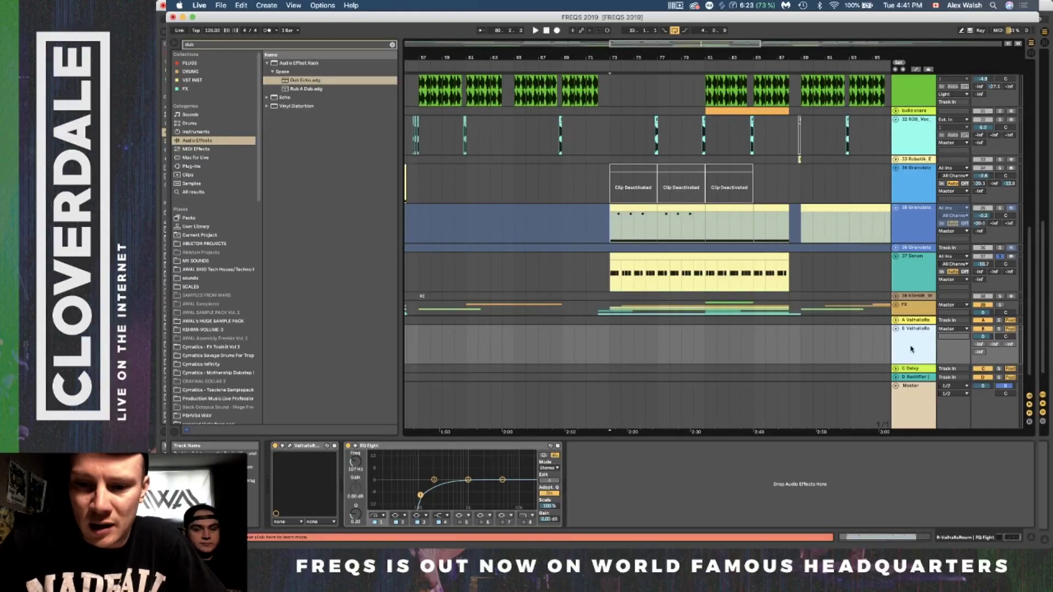
pyautogui.click(908, 271)
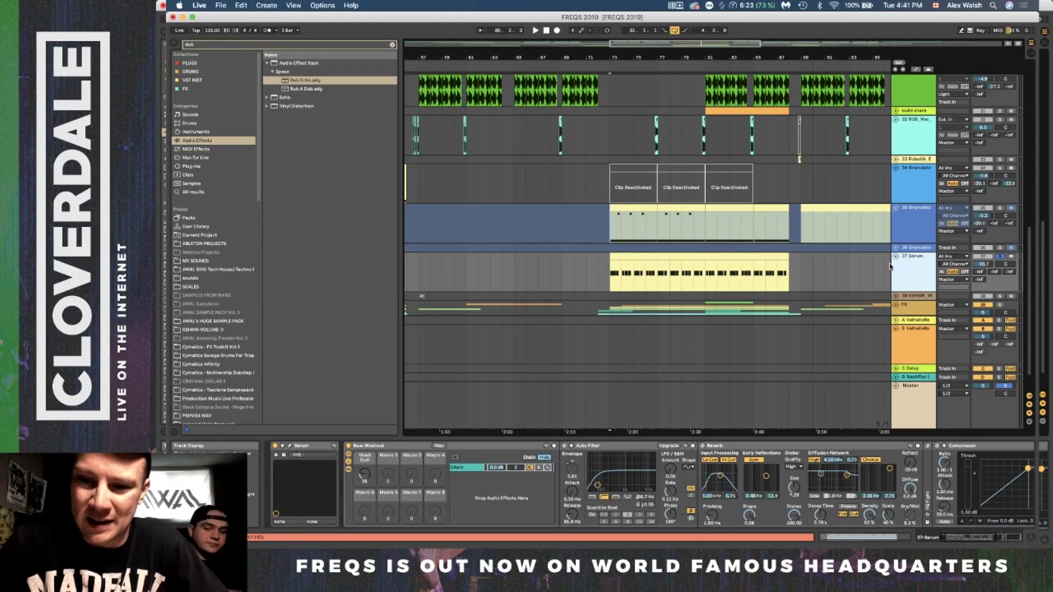
# Play the soloed 37 Serum clip from bar 73, restarting playback from just before the clip.
pyautogui.hscroll(3, 827, 269)
pyautogui.press('space')
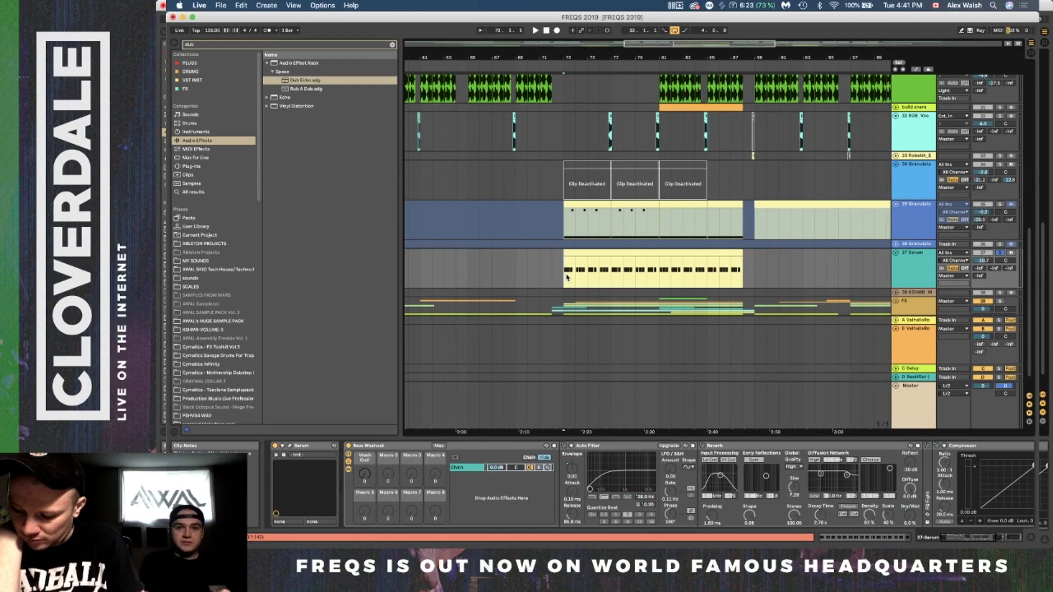
pyautogui.press('space')
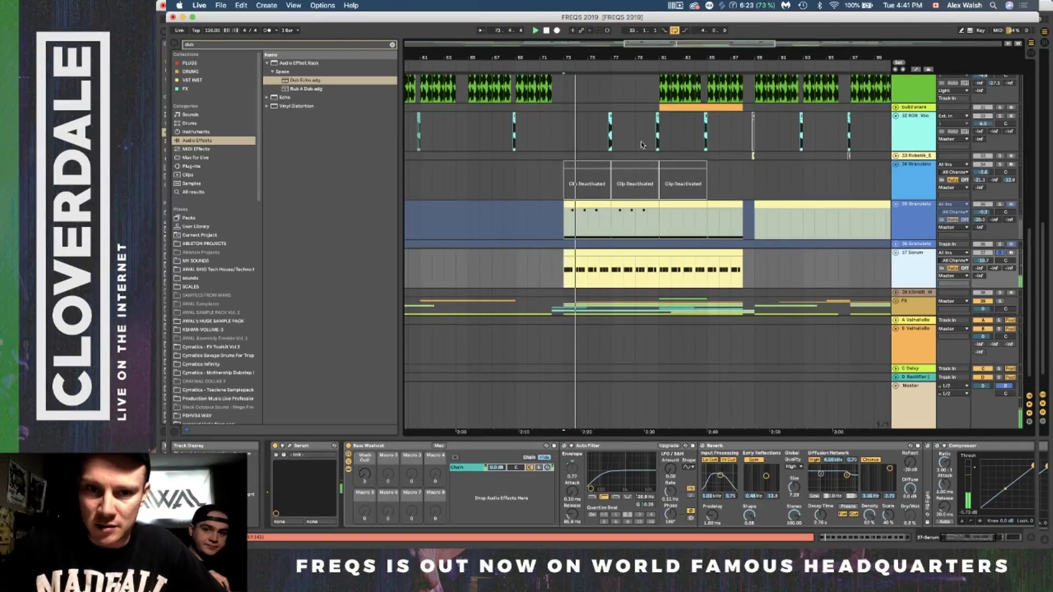
pyautogui.scroll(15, 641, 145)
pyautogui.click(532, 67)
pyautogui.scroll(-15, 589, 247)
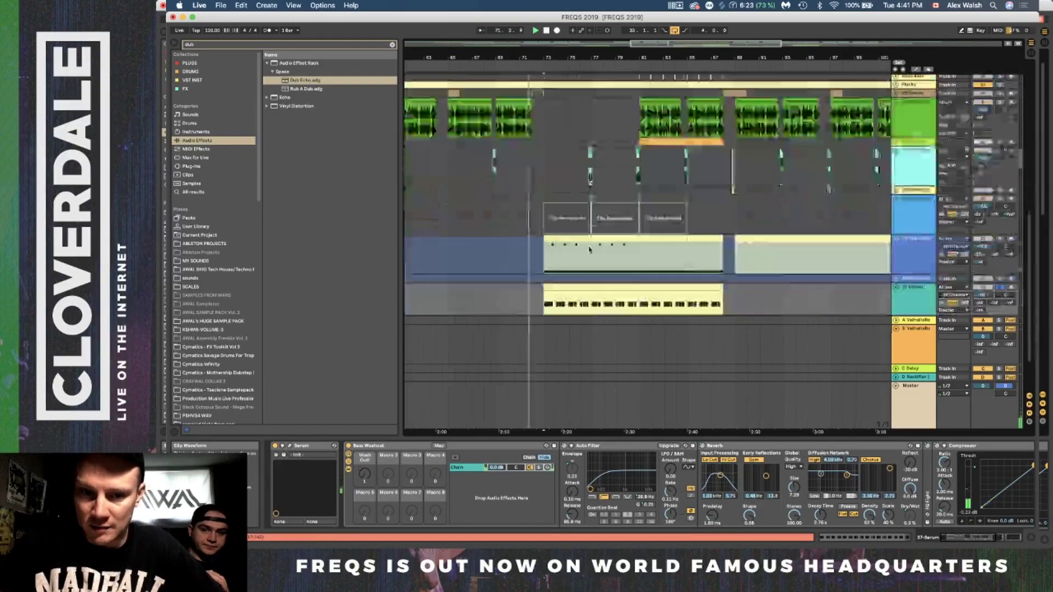
pyautogui.scroll(-3, 590, 250)
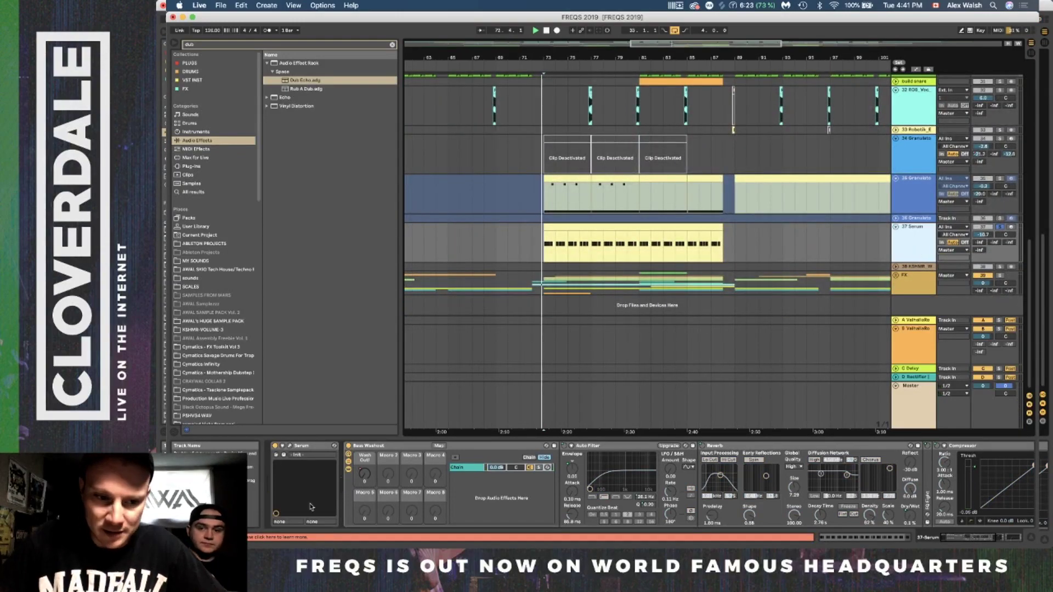
# Show the automation lanes and display the Bass Washout rack's Wash Out macro curve on the 37 Serum track.
pyautogui.press('a')
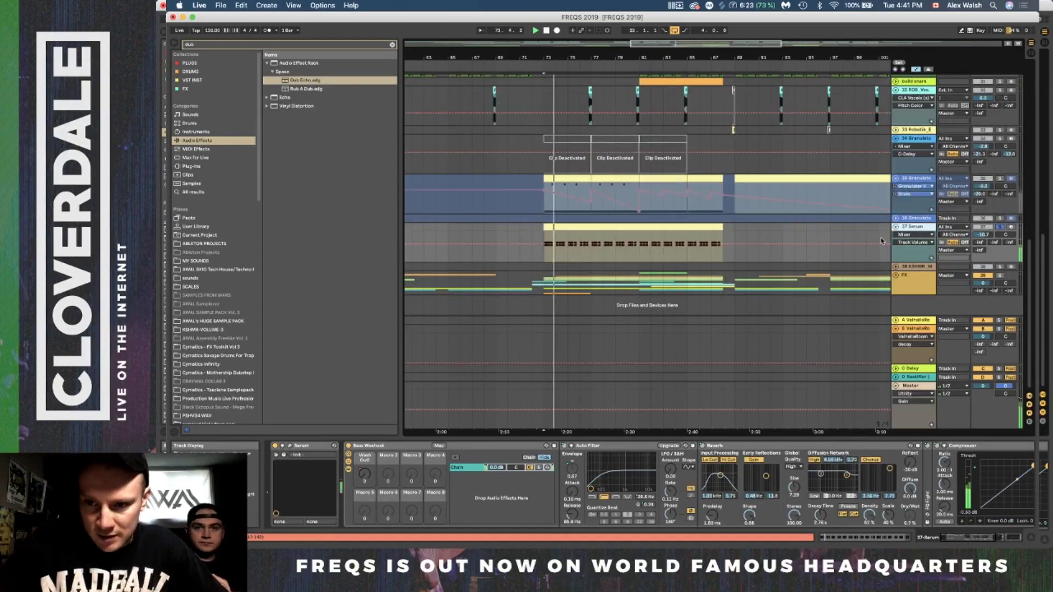
pyautogui.click(913, 235)
pyautogui.click(915, 257)
pyautogui.click(914, 242)
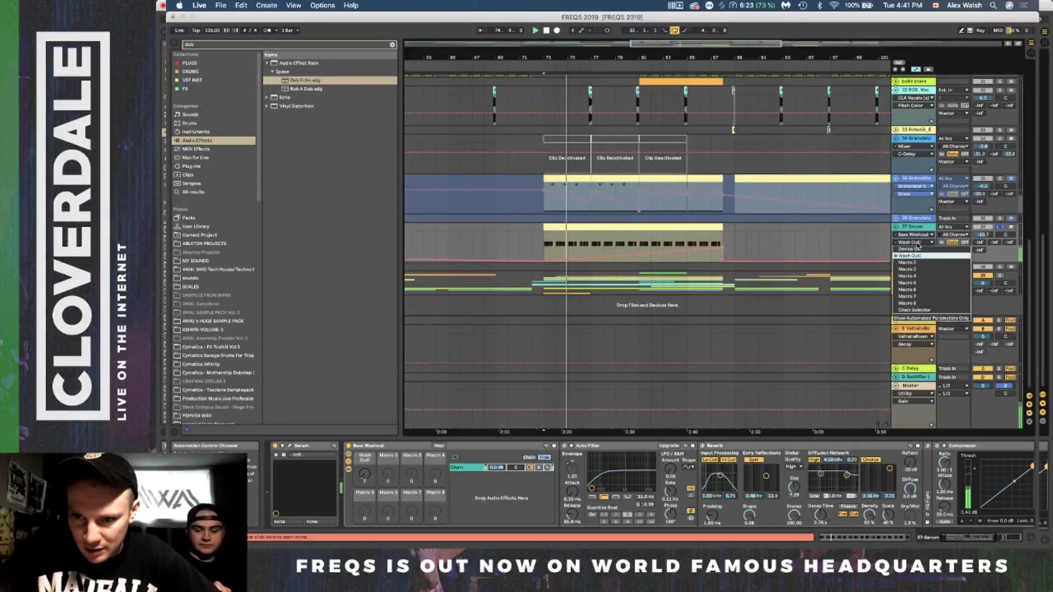
pyautogui.click(911, 256)
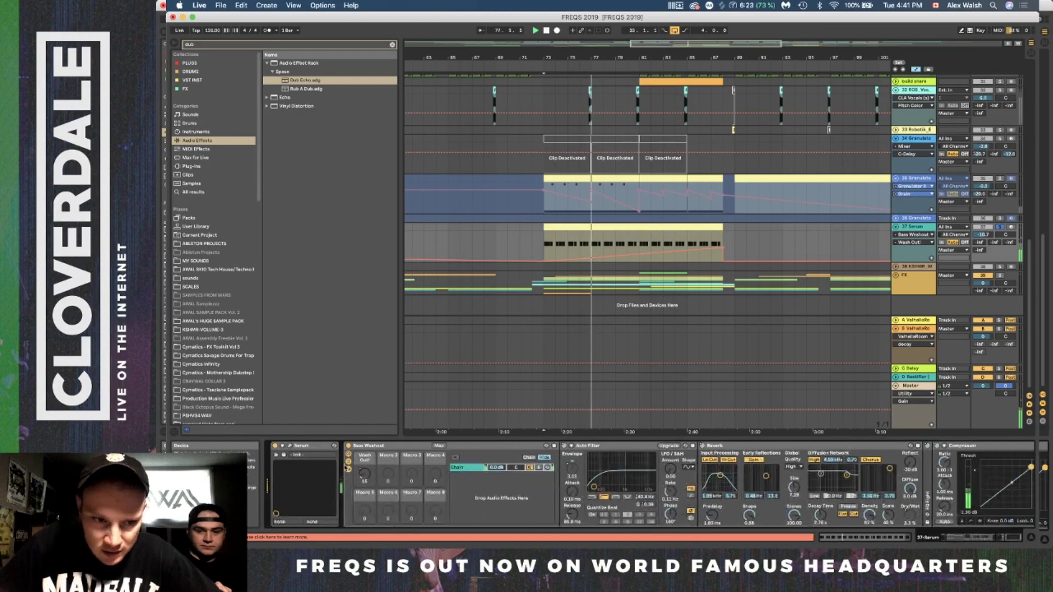
# Open the 37 Serum track's Serum patch, show its LFO 2 shape, and check the modulation assigned to oscillator A's coarse pitch.
pyautogui.click(290, 449)
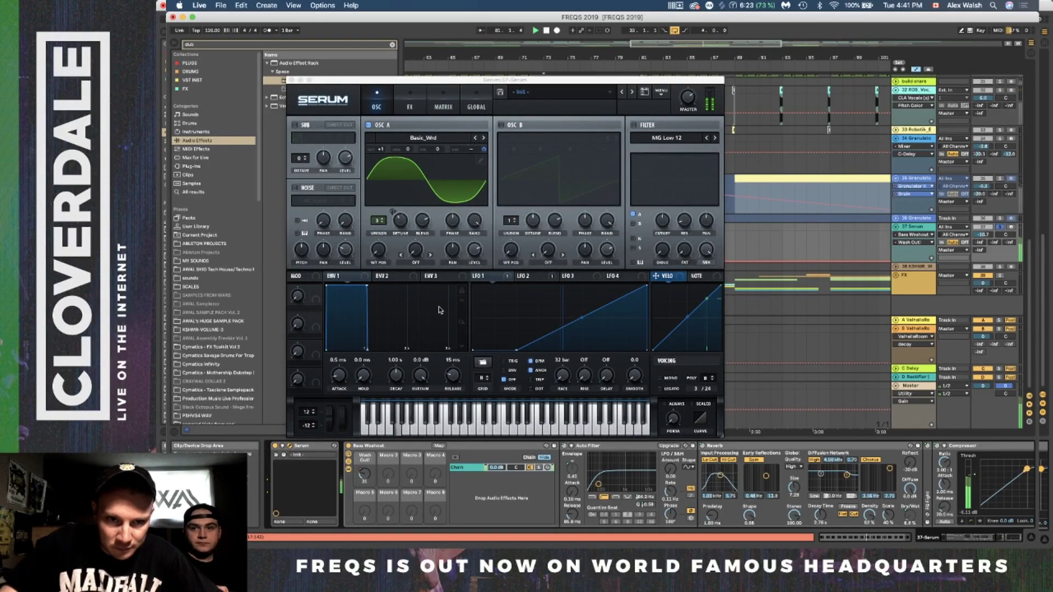
pyautogui.click(526, 277)
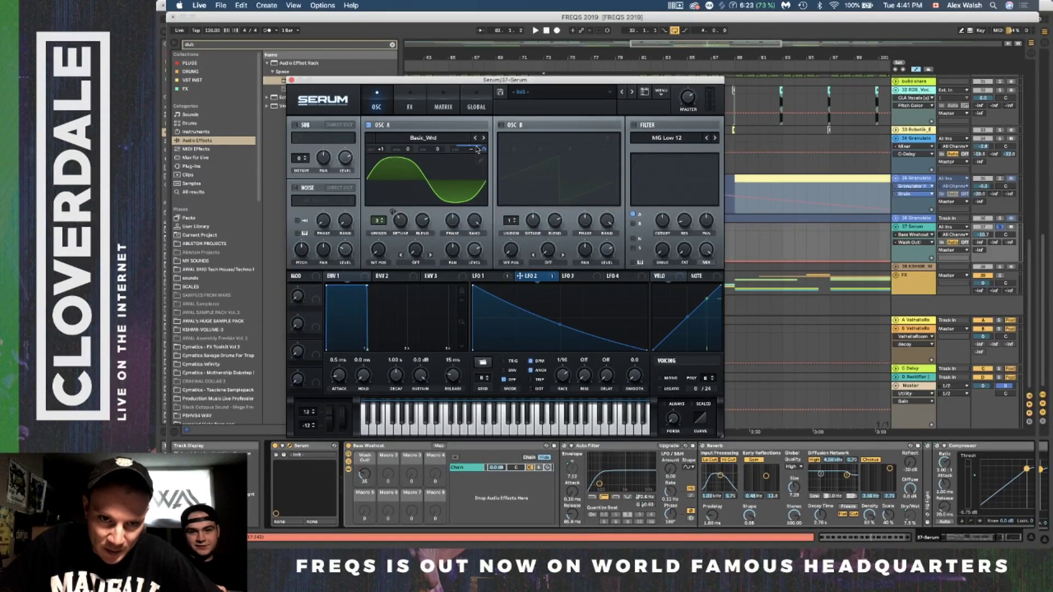
pyautogui.moveTo(467, 148)
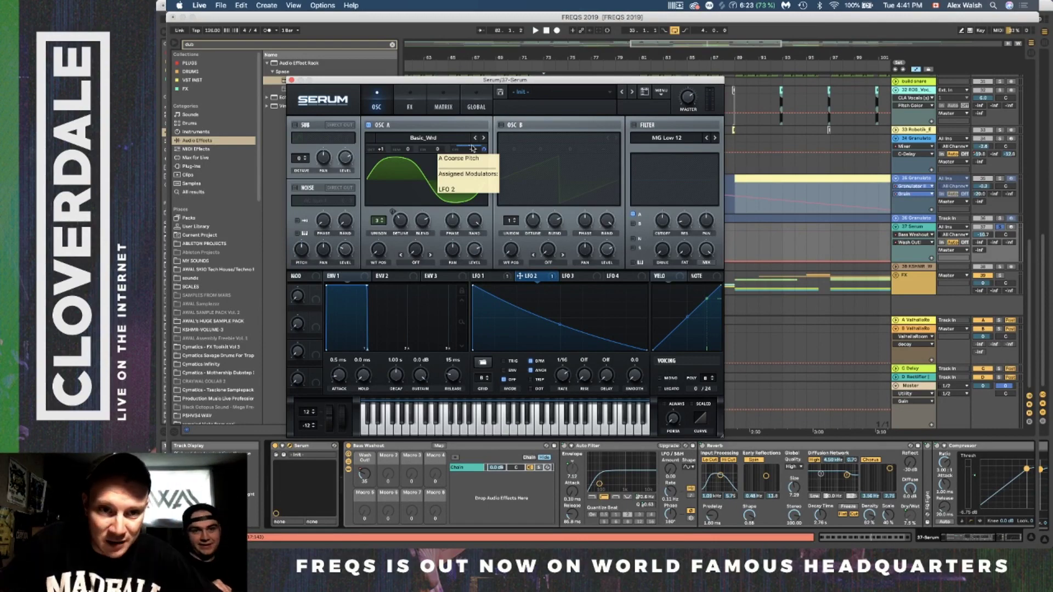
# Zoom in on the 37 Serum clip's notes at bar 73 and reposition the Serum window to view both together.
pyautogui.moveTo(539, 83); pyautogui.dragTo(407, 287)
pyautogui.moveTo(527, 55); pyautogui.dragTo(518, 266)
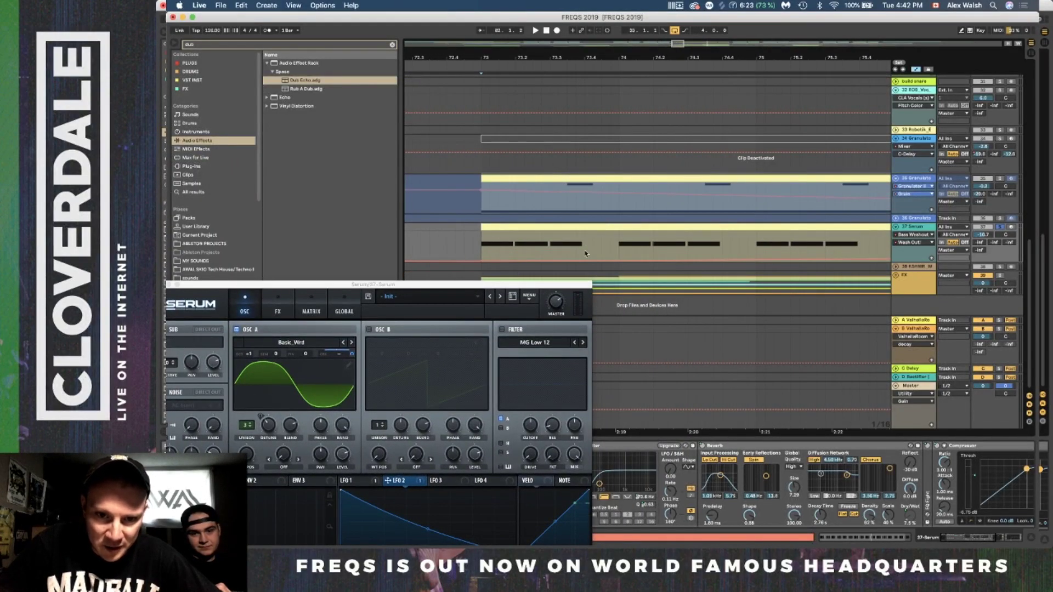
pyautogui.moveTo(526, 284); pyautogui.dragTo(463, 178)
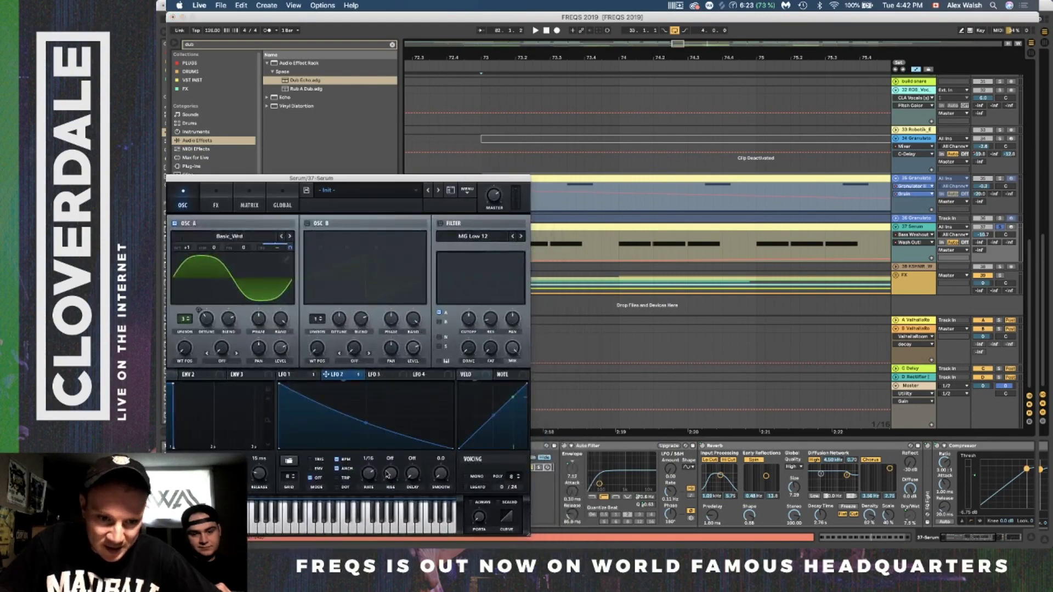